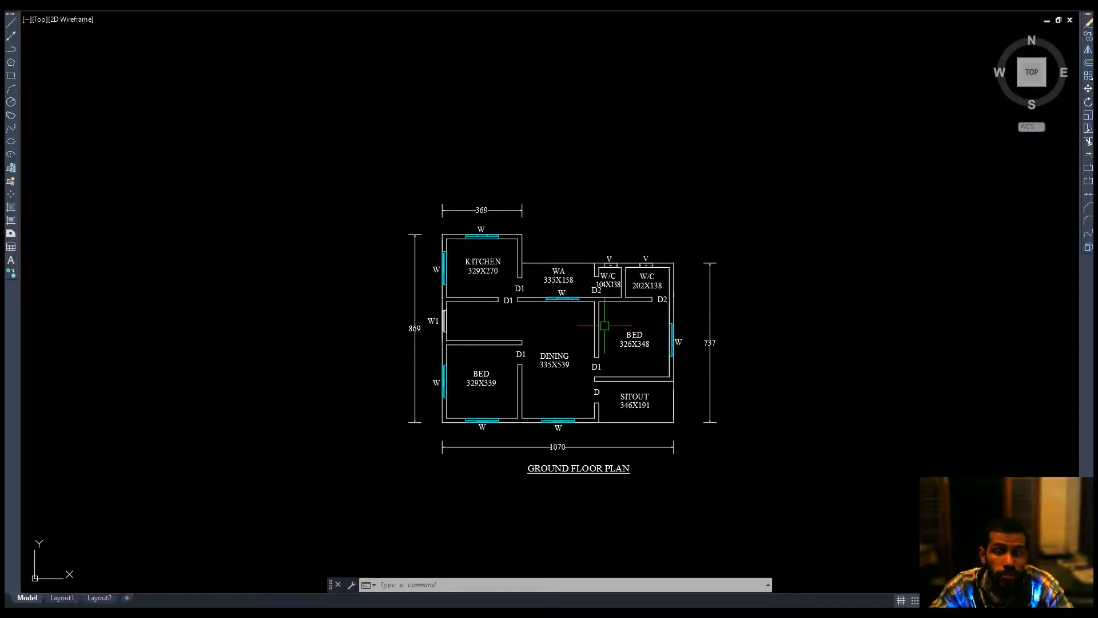
pyautogui.scroll(-3, 761, 314)
pyautogui.click(628, 114)
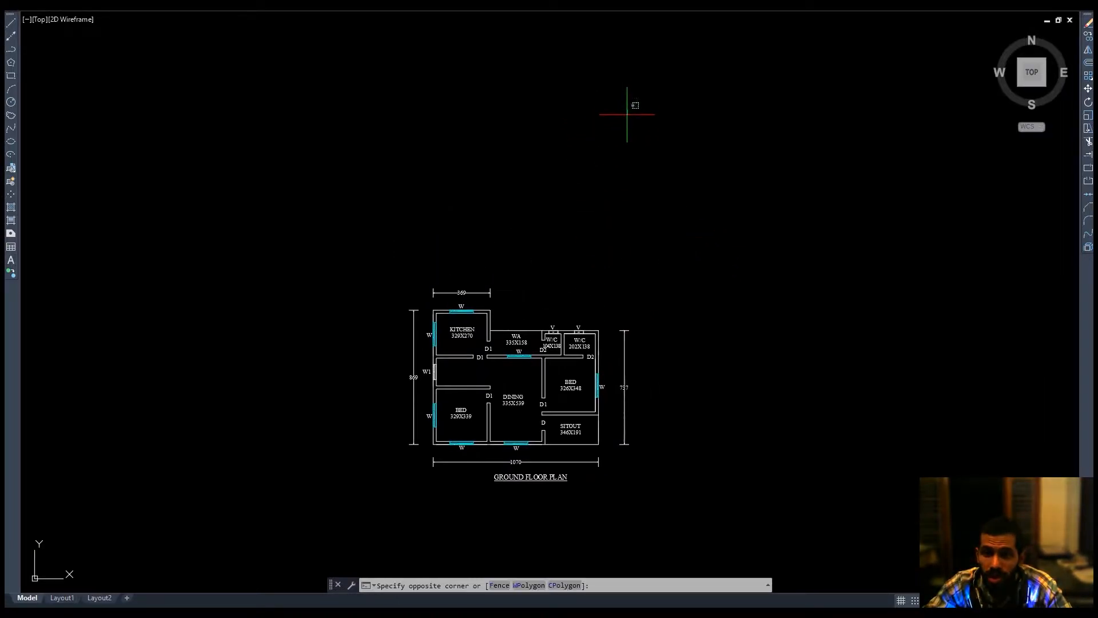
pyautogui.click(439, 208)
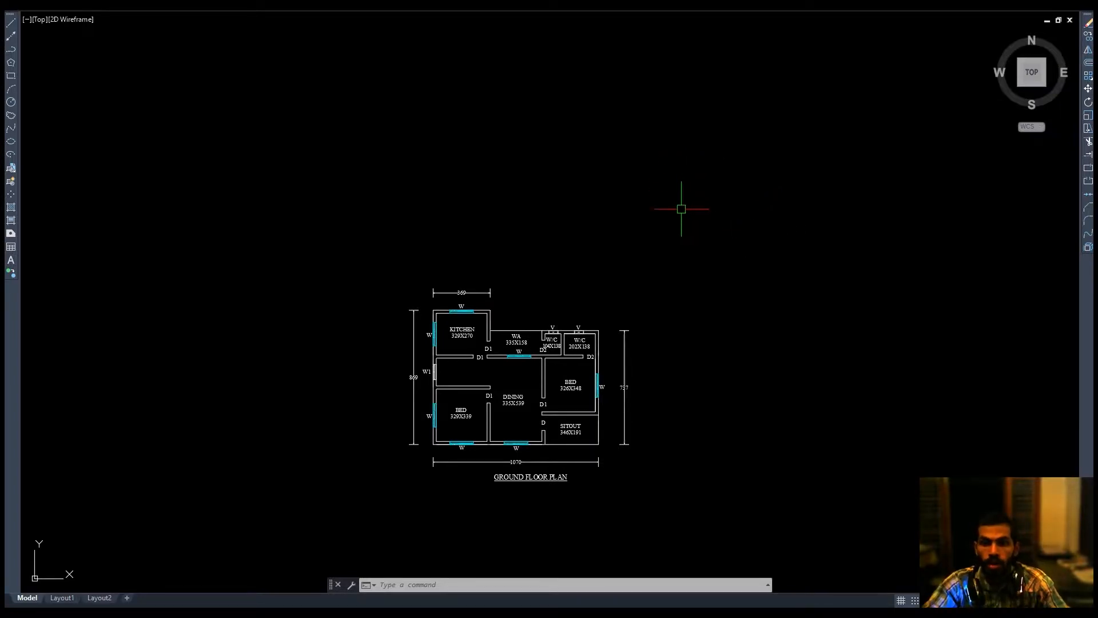
pyautogui.moveTo(560, 356); pyautogui.dragTo(579, 318, button='middle')
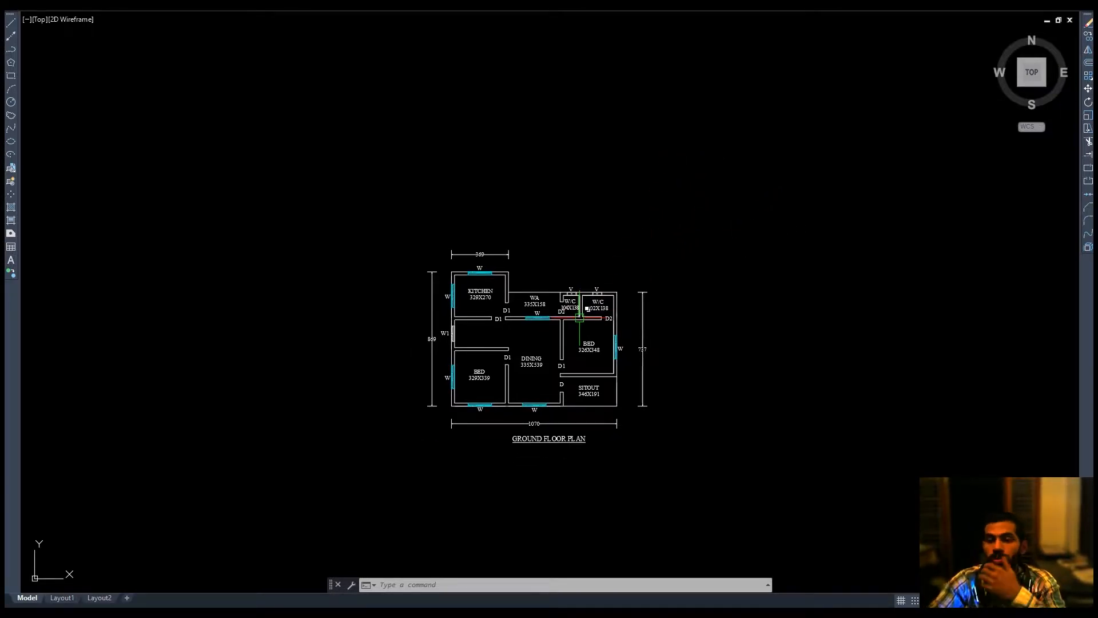
pyautogui.scroll(3, 539, 334)
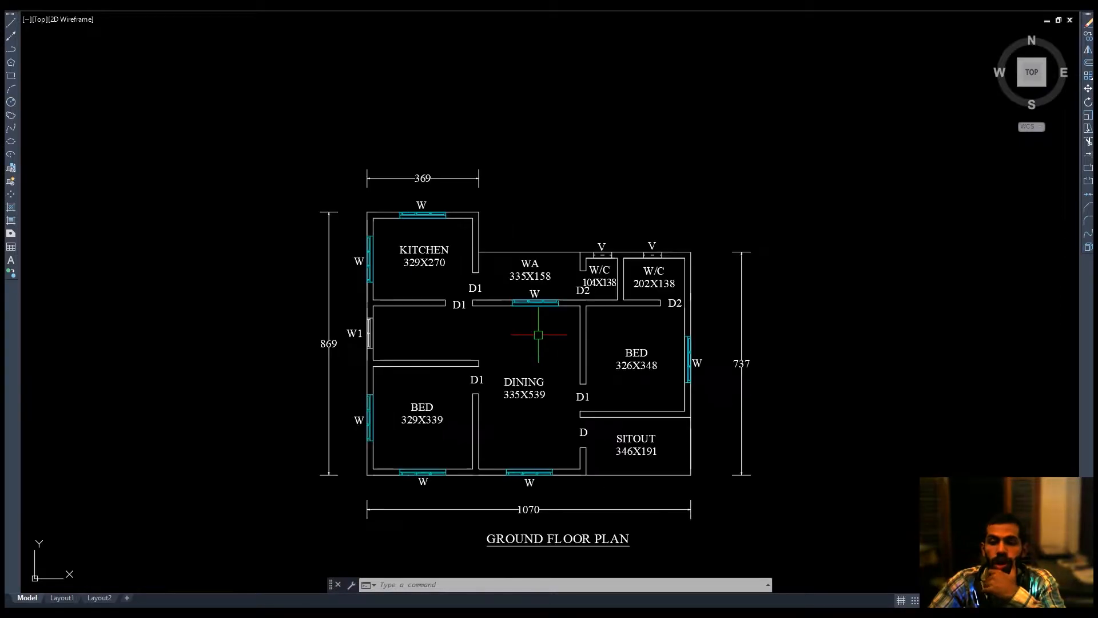
pyautogui.scroll(-3, 564, 353)
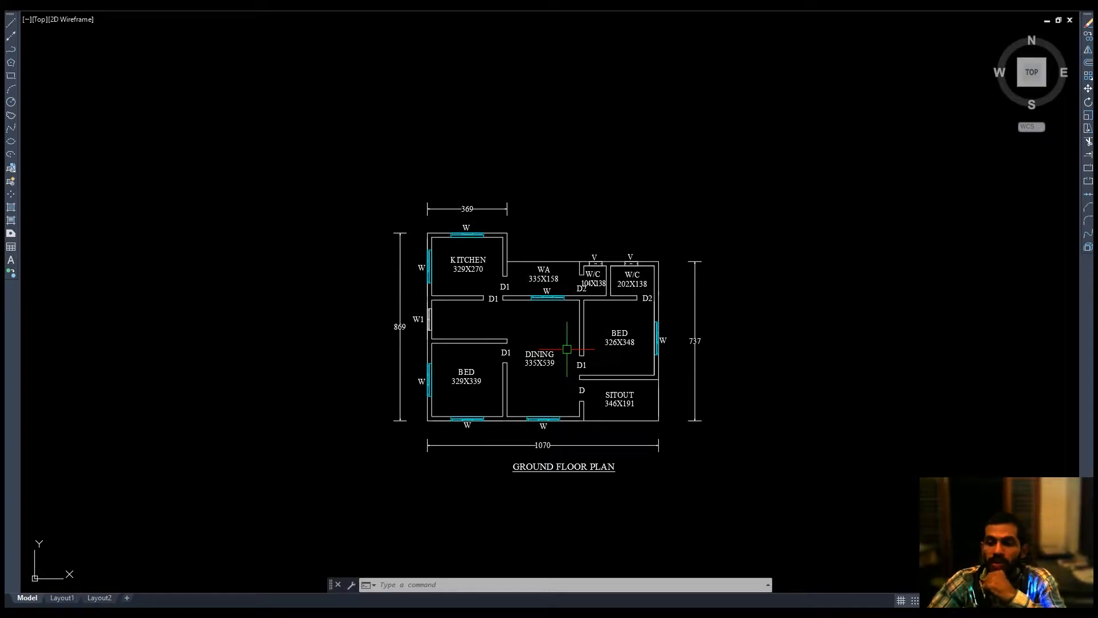
pyautogui.scroll(-3, 579, 359)
pyautogui.scroll(-4, 580, 359)
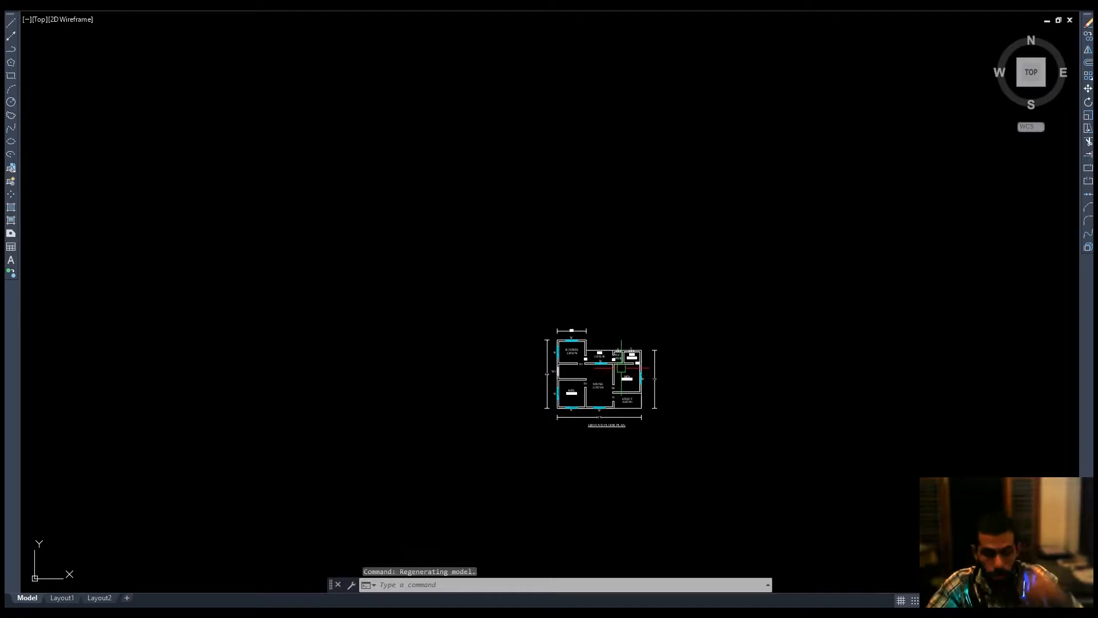
# Draw three small circles in empty space beside the plan.
pyautogui.write('c')
pyautogui.press('Return')
pyautogui.click(157, 109)
pyautogui.moveTo(139, 101)
pyautogui.mouseDown(button='middle')
pyautogui.moveTo(576, 235)
pyautogui.moveTo(565, 360)
pyautogui.mouseUp(button='middle')
pyautogui.write('c')
pyautogui.press('Return')
pyautogui.click(340, 247)
pyautogui.click(330, 260)
pyautogui.press('Return')
pyautogui.click(127, 146)
pyautogui.click(135, 162)
pyautogui.moveTo(260, 183); pyautogui.dragTo(226, 164, button='middle')
pyautogui.scroll(-3, 227, 165)
pyautogui.press('Escape')
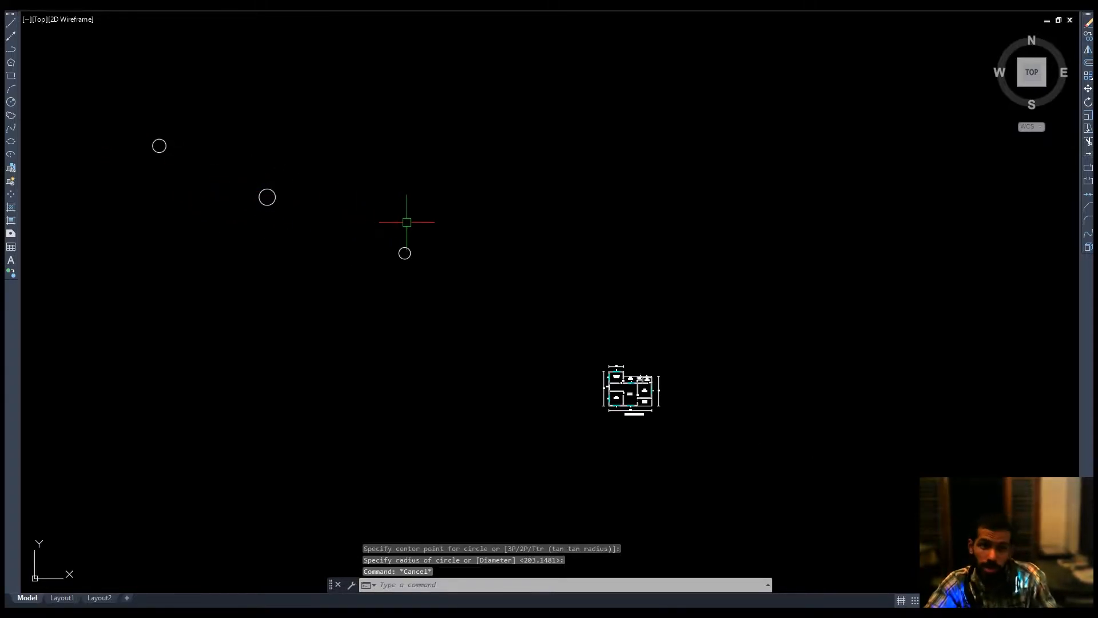
# Select and delete the three circles.
pyautogui.moveTo(396, 236); pyautogui.dragTo(409, 271, button='middle')
pyautogui.click(507, 139)
pyautogui.click(136, 391)
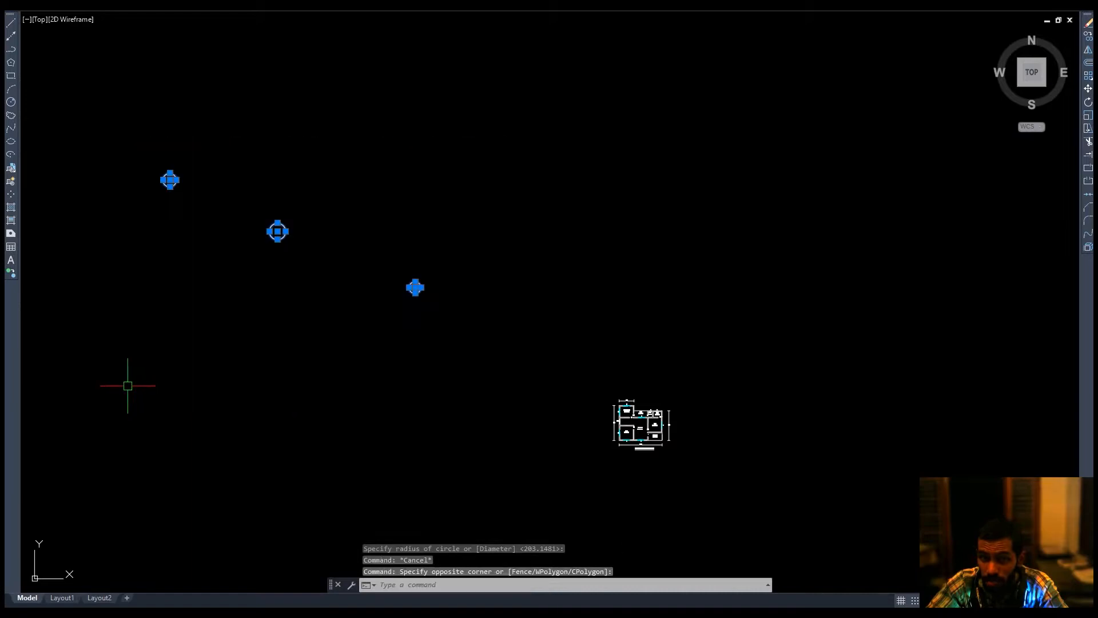
pyautogui.press('Delete')
# Zoom to the drawing extents to frame the whole floor plan.
pyautogui.moveTo(420, 336); pyautogui.dragTo(407, 325, button='middle')
pyautogui.write('z')
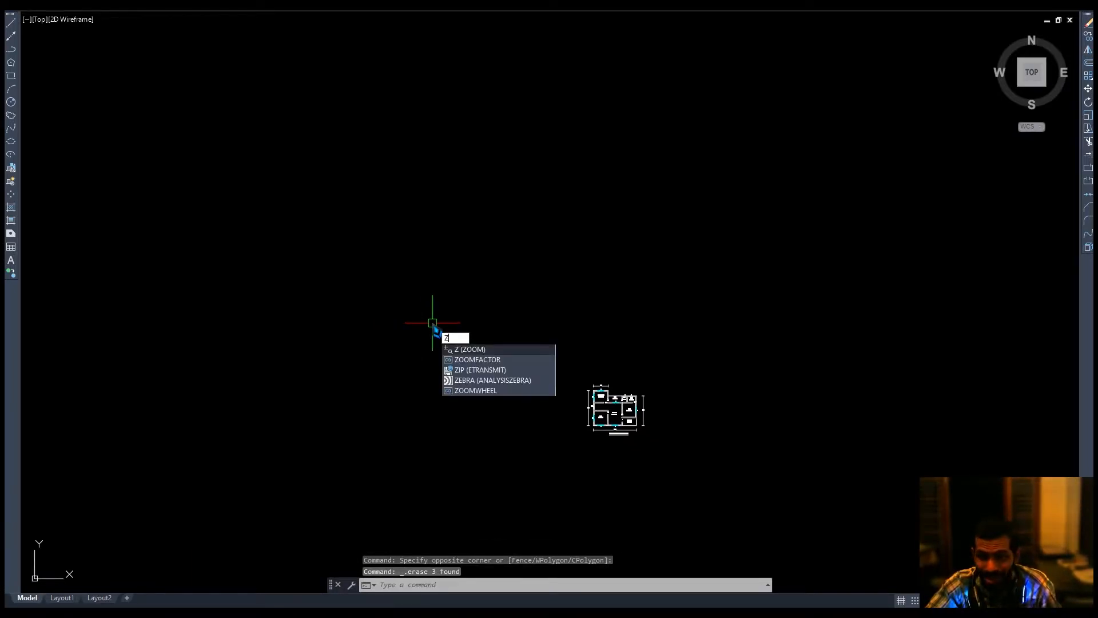
pyautogui.press('Return')
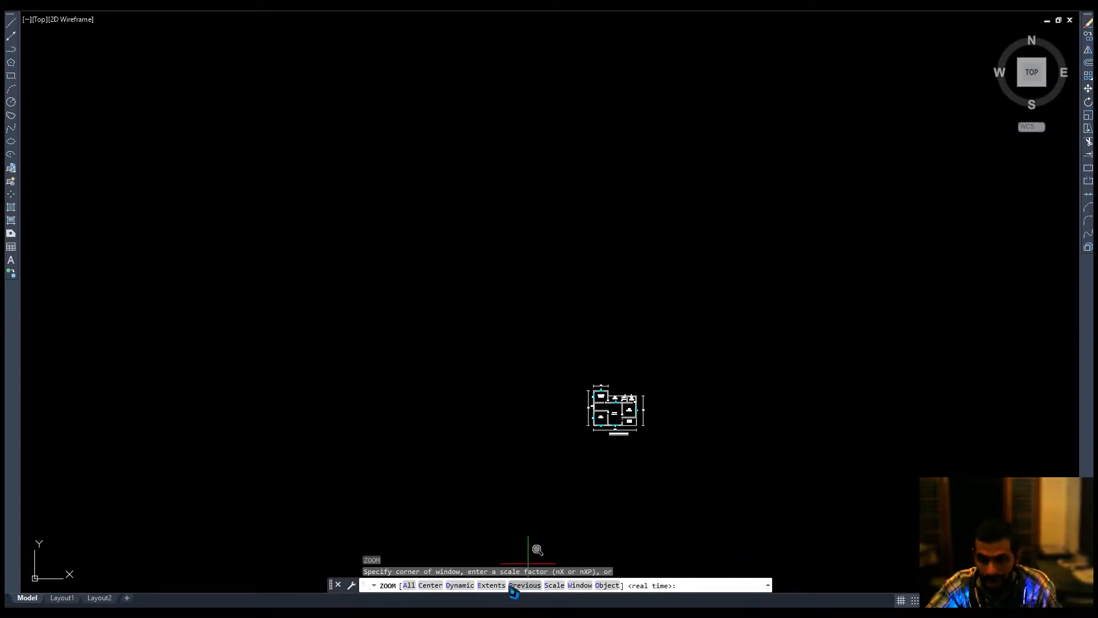
pyautogui.click(492, 586)
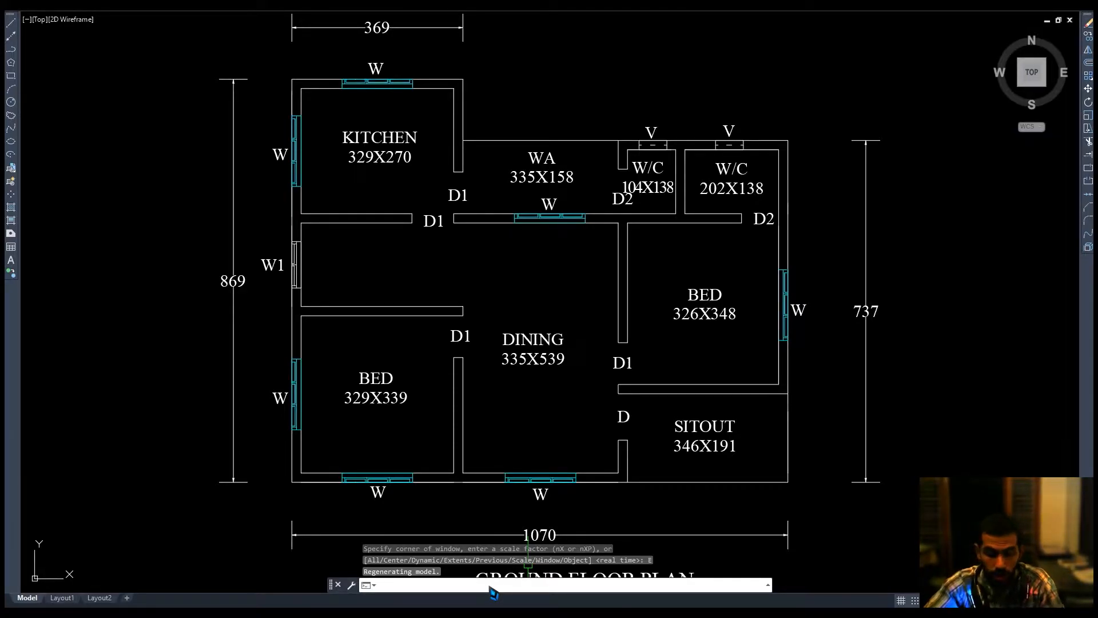
pyautogui.scroll(-6, 579, 451)
pyautogui.click(716, 311)
pyautogui.click(435, 496)
pyautogui.moveTo(534, 426); pyautogui.dragTo(583, 373, button='middle')
pyautogui.scroll(-5, 589, 370)
pyautogui.scroll(10, 609, 352)
pyautogui.press('Escape')
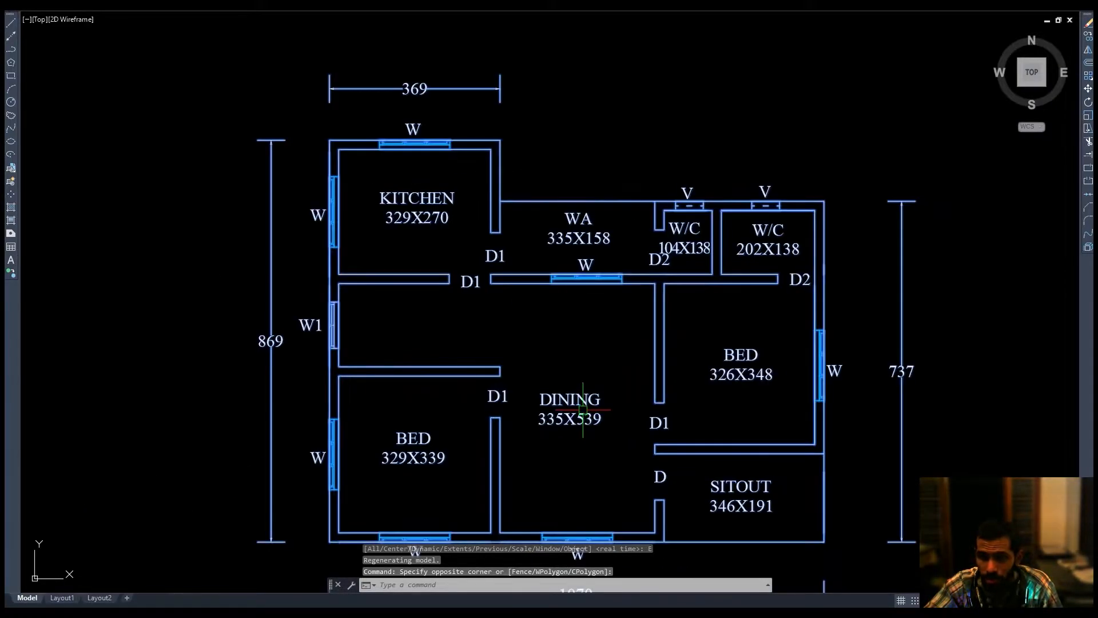
# Select one dimension, select all similar dimensions, and delete them from the plan.
pyautogui.scroll(-2, 568, 383)
pyautogui.click(692, 372)
pyautogui.rightClick(693, 378)
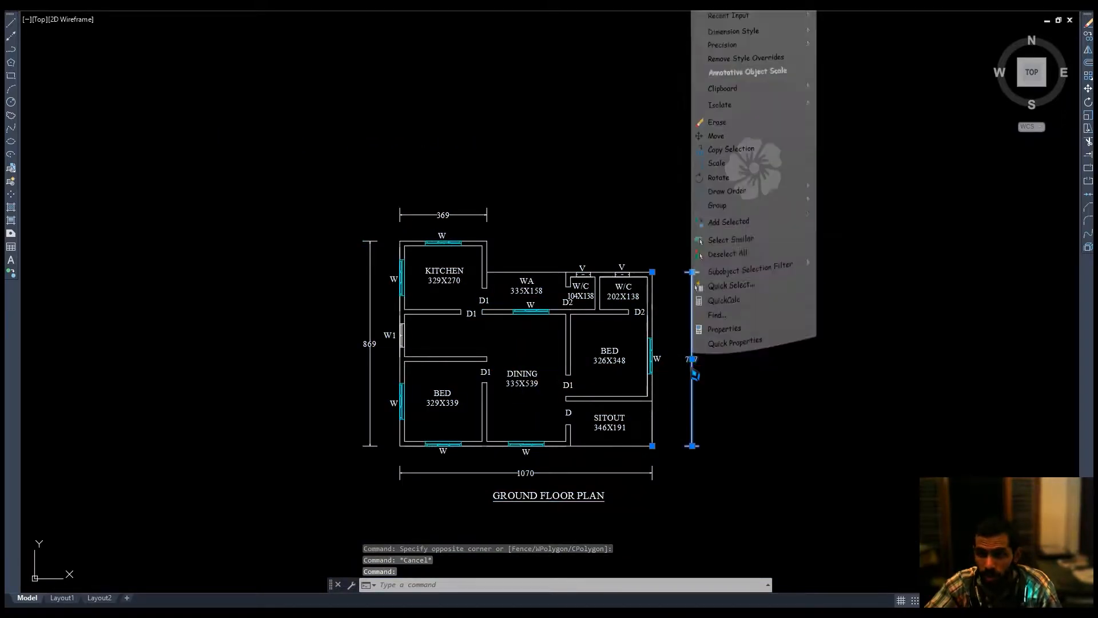
pyautogui.click(731, 267)
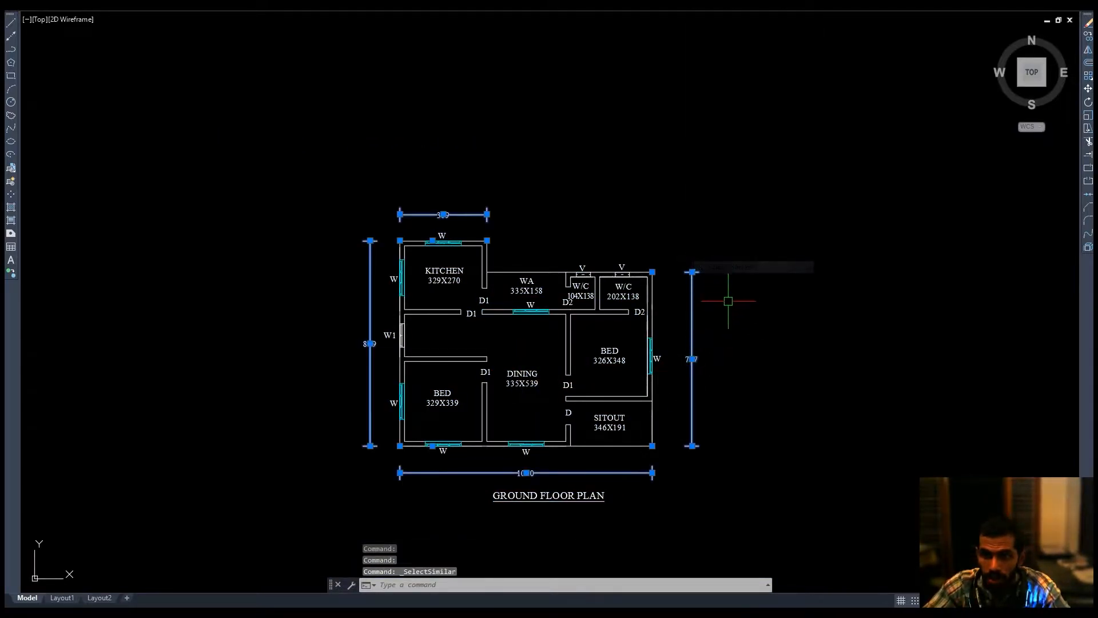
pyautogui.press('Delete')
# Select a room label, select all similar text including the title, and delete it.
pyautogui.click(608, 356)
pyautogui.rightClick(608, 356)
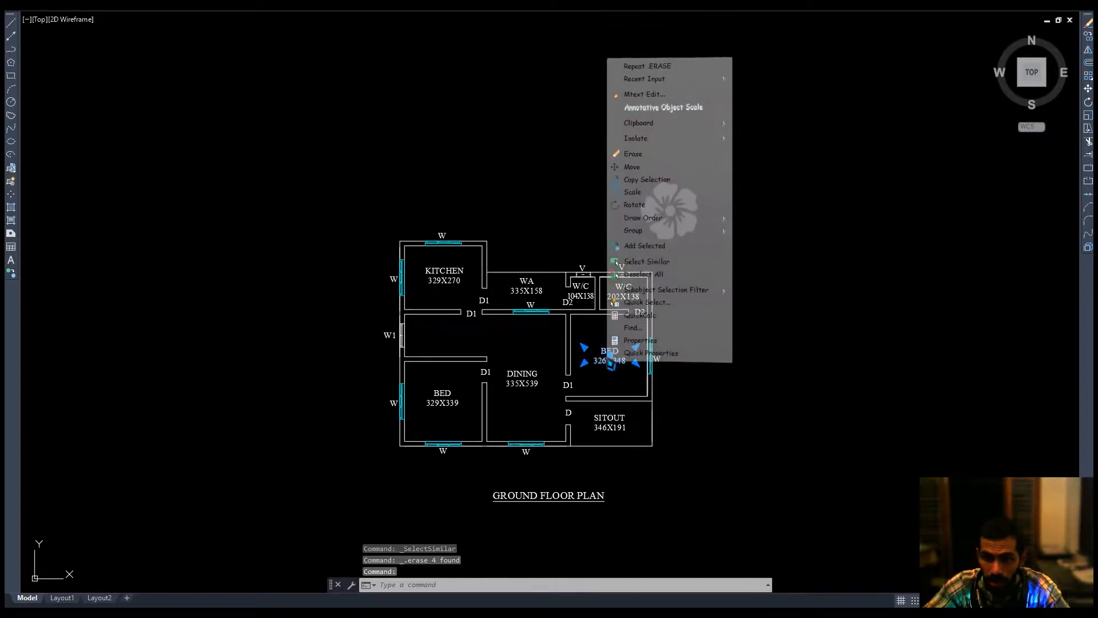
pyautogui.click(663, 257)
pyautogui.press('Delete')
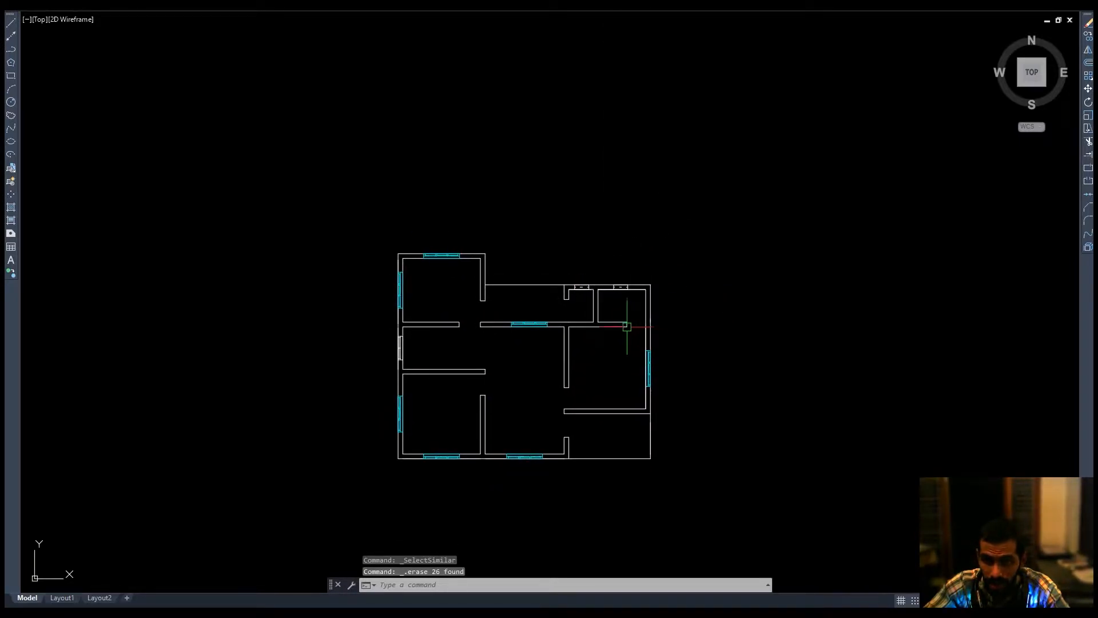
# Zoom into a wall end and measure its thickness with a linear dimension, without placing it.
pyautogui.moveTo(504, 343); pyautogui.dragTo(505, 302, button='middle')
pyautogui.scroll(10, 486, 320)
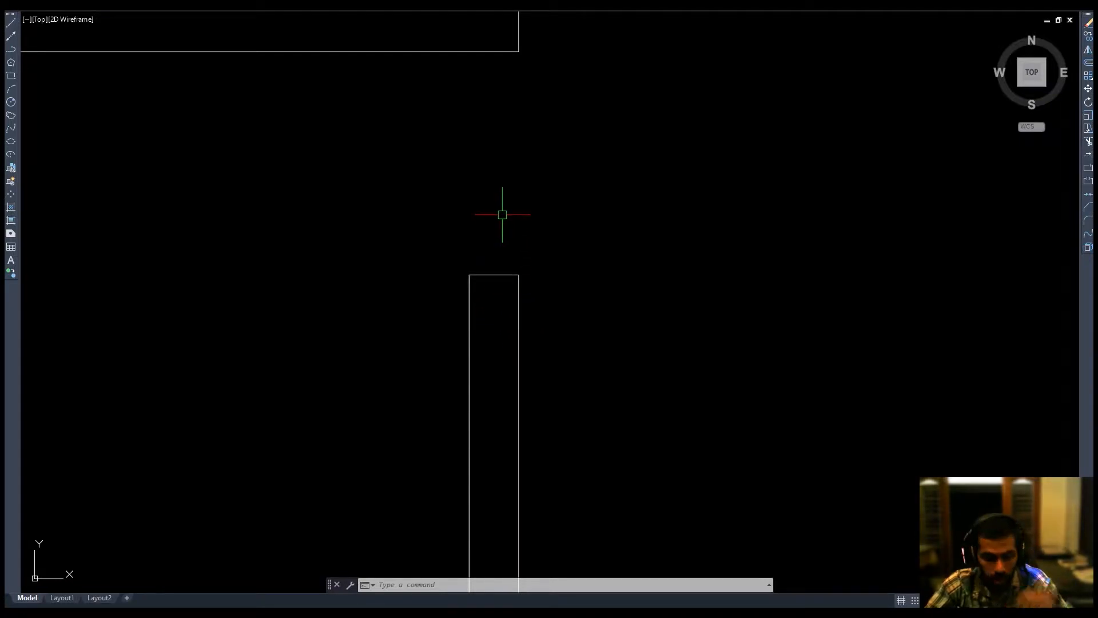
pyautogui.write('dli')
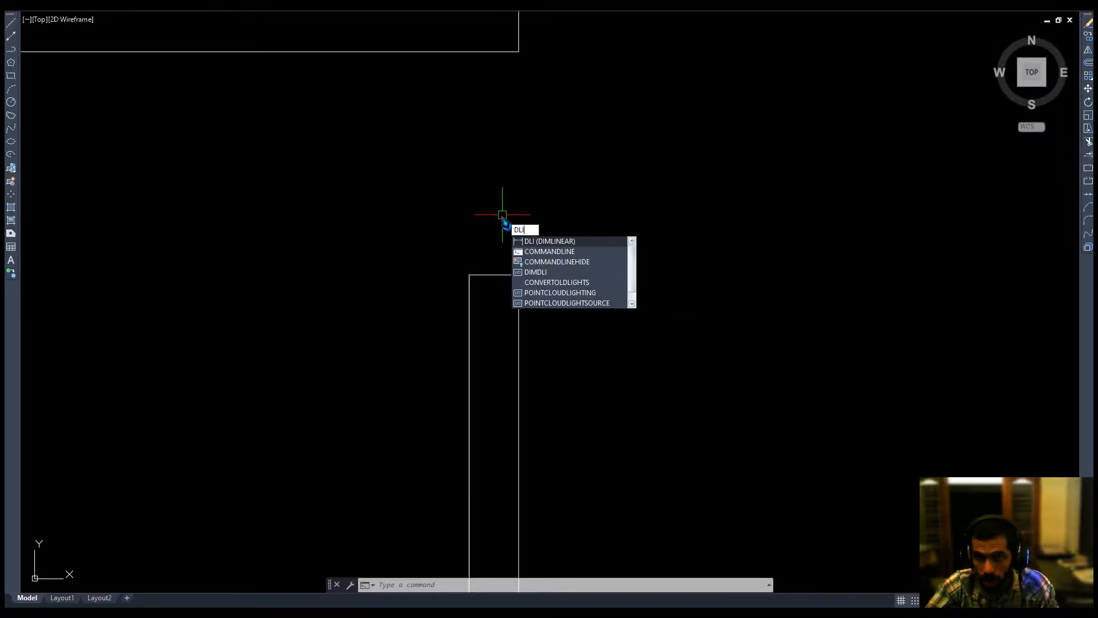
pyautogui.press('Return')
pyautogui.press('Return')
pyautogui.click(493, 275)
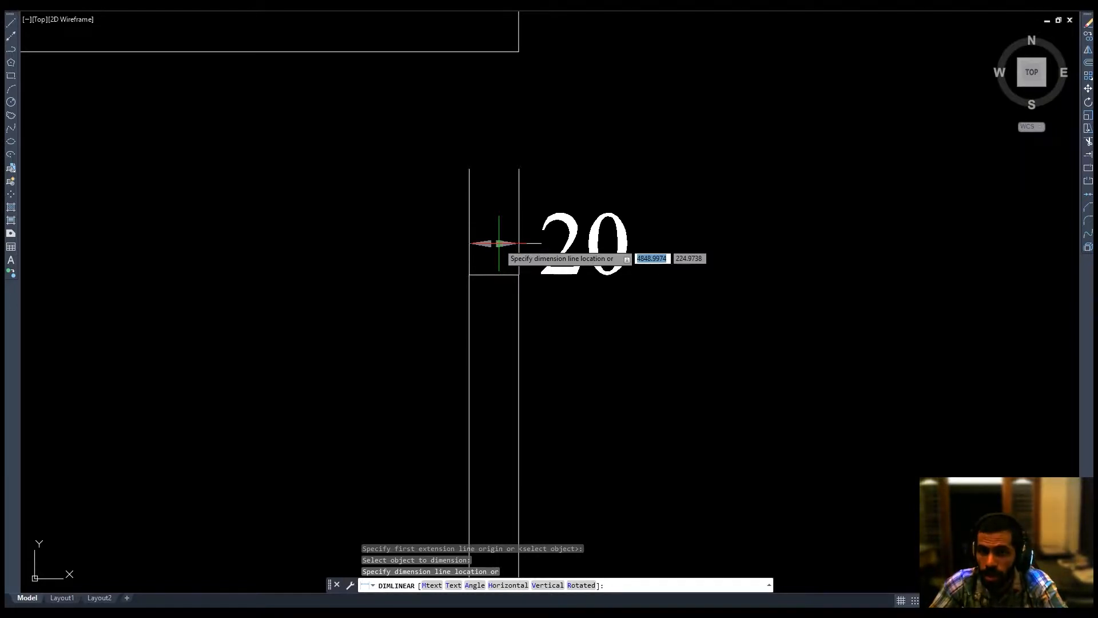
pyautogui.press('Escape')
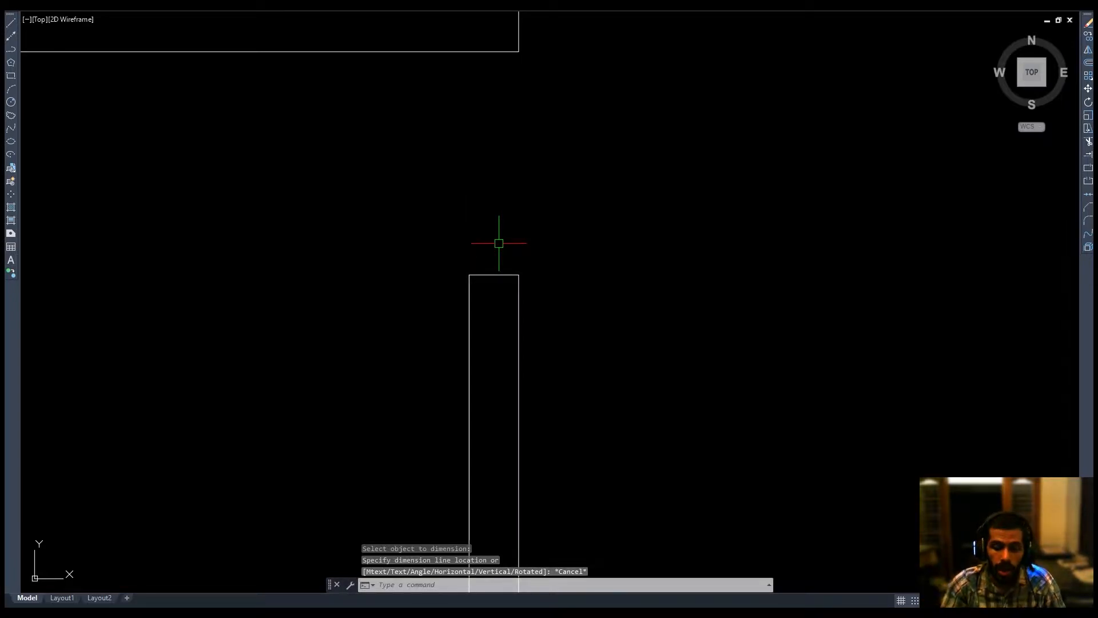
pyautogui.write('uni')
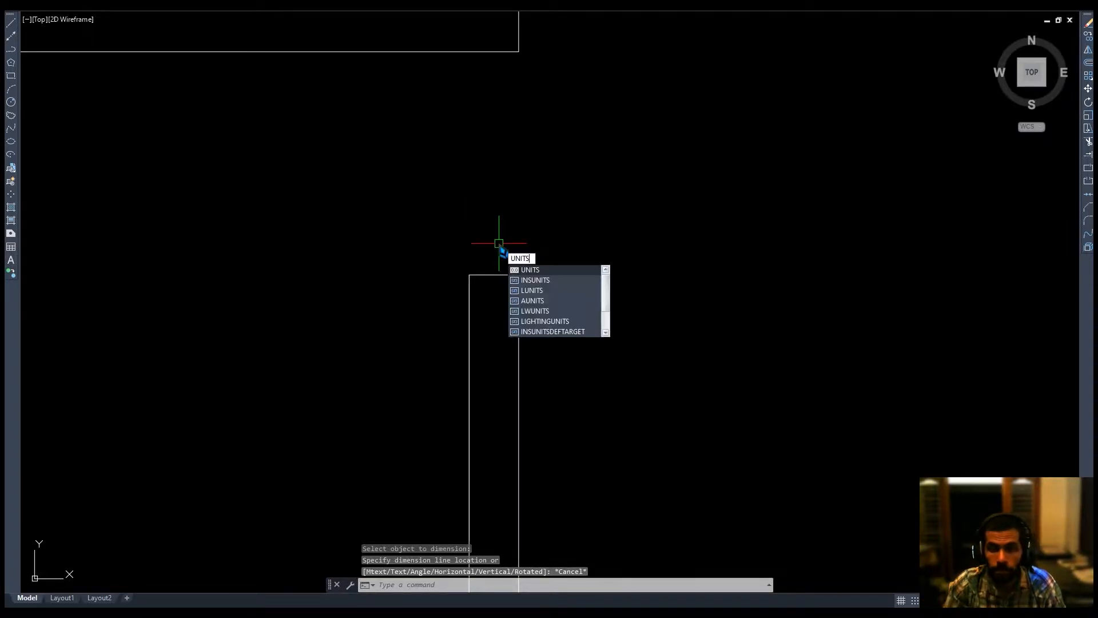
pyautogui.press('Escape')
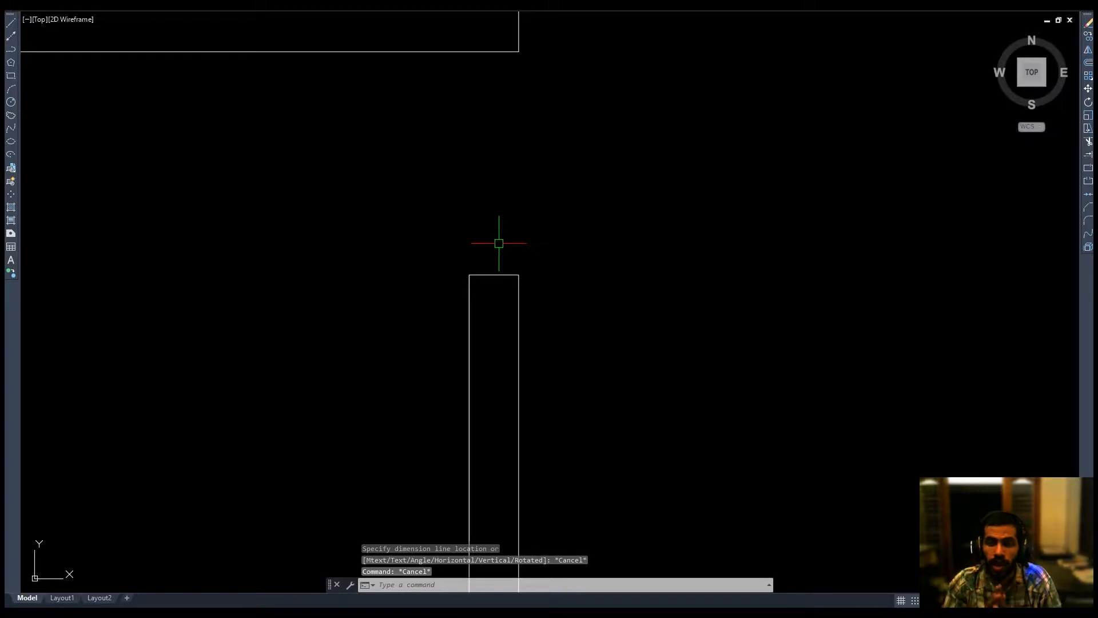
pyautogui.press('Escape')
pyautogui.press('Escape')
# Open the drawing units settings to review them and close without changes.
pyautogui.write('unit')
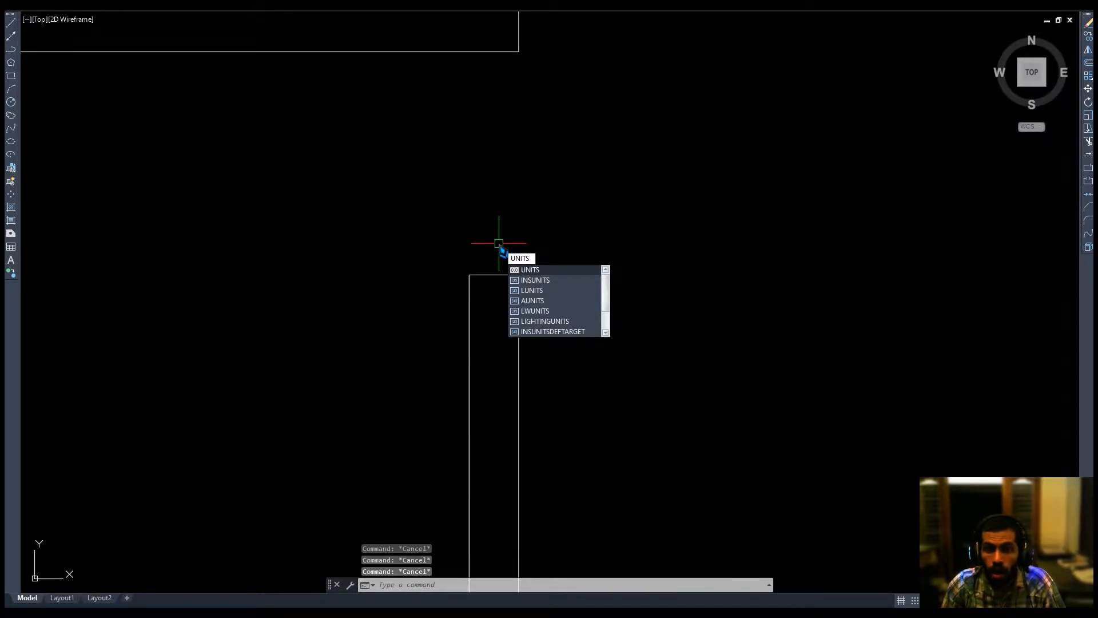
pyautogui.press('Return')
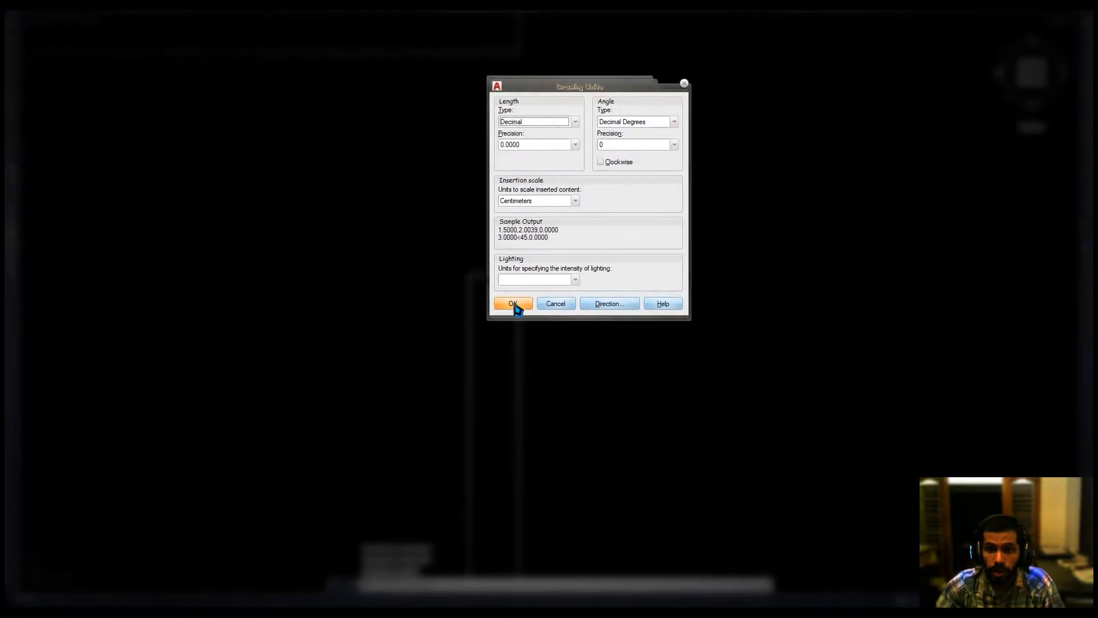
pyautogui.moveTo(530, 208)
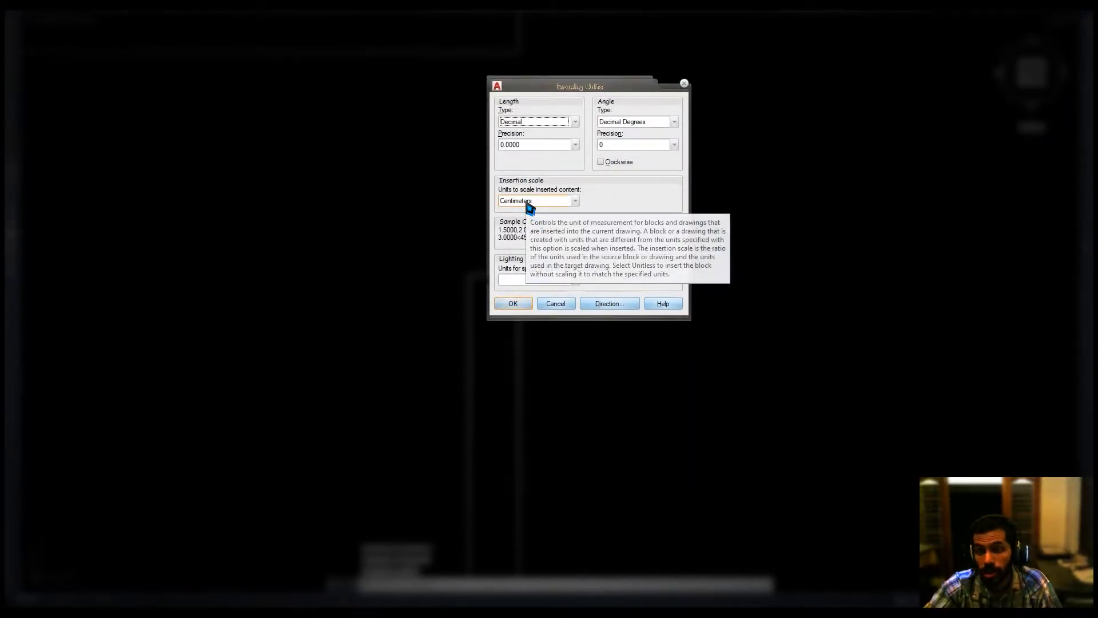
pyautogui.click(564, 305)
pyautogui.moveTo(569, 312); pyautogui.dragTo(567, 315, button='middle')
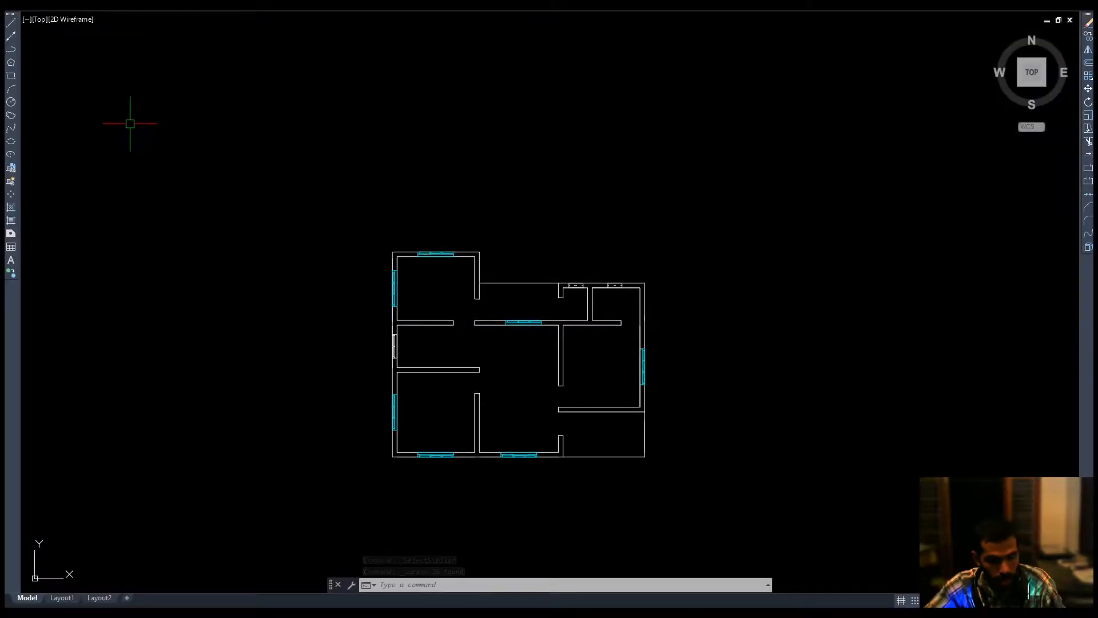
# Save the cleaned drawing as a DWG file on the Desktop.
pyautogui.write('sa')
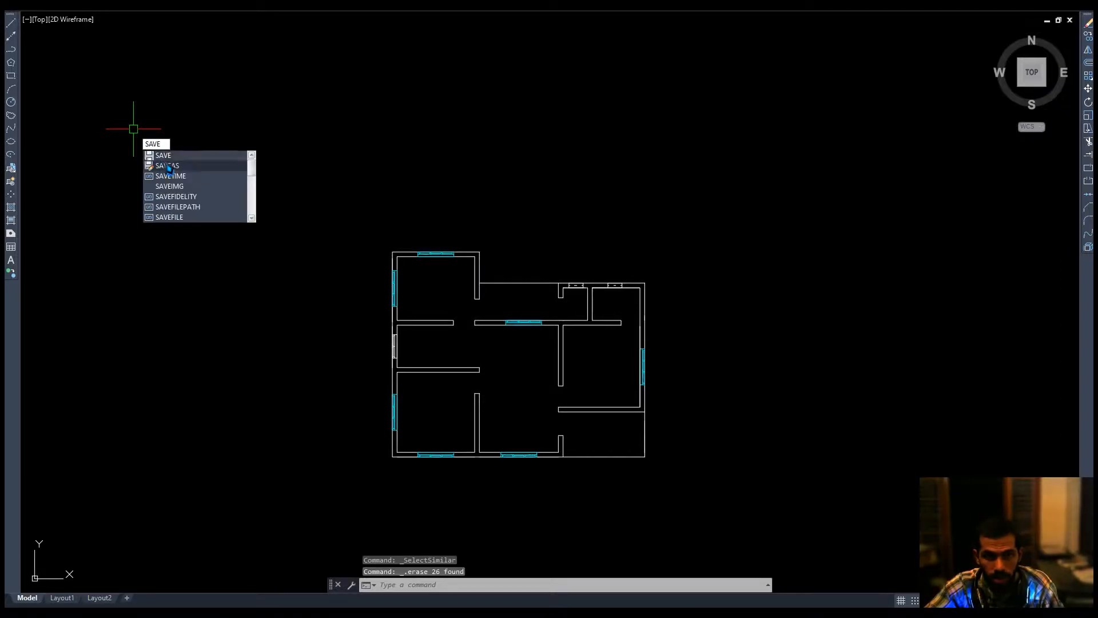
pyautogui.press('Return')
pyautogui.click(107, 169)
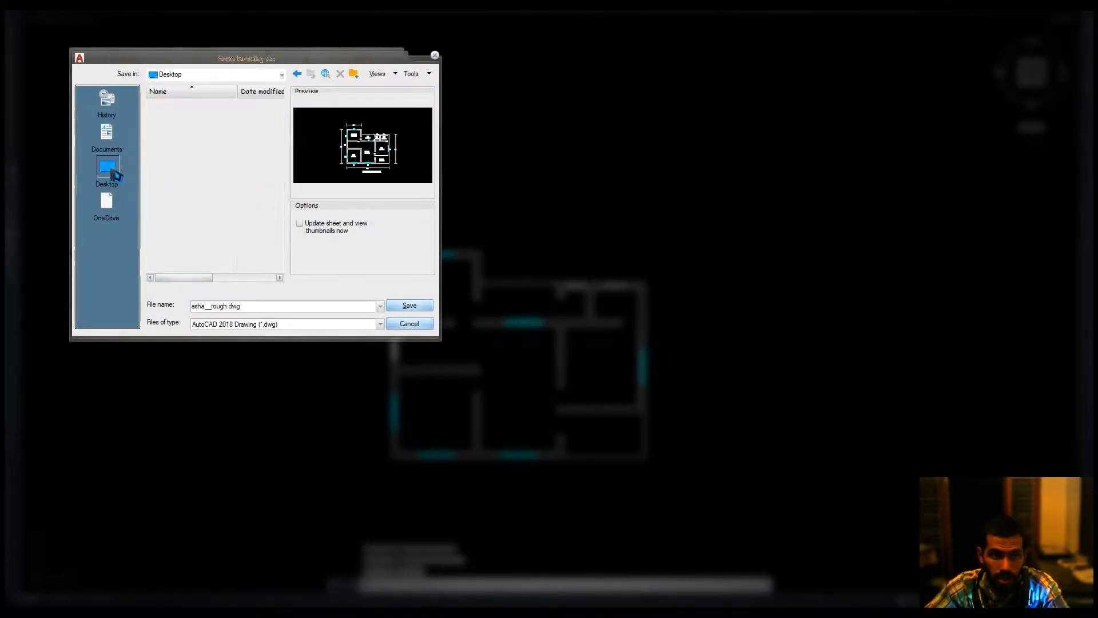
pyautogui.click(193, 227)
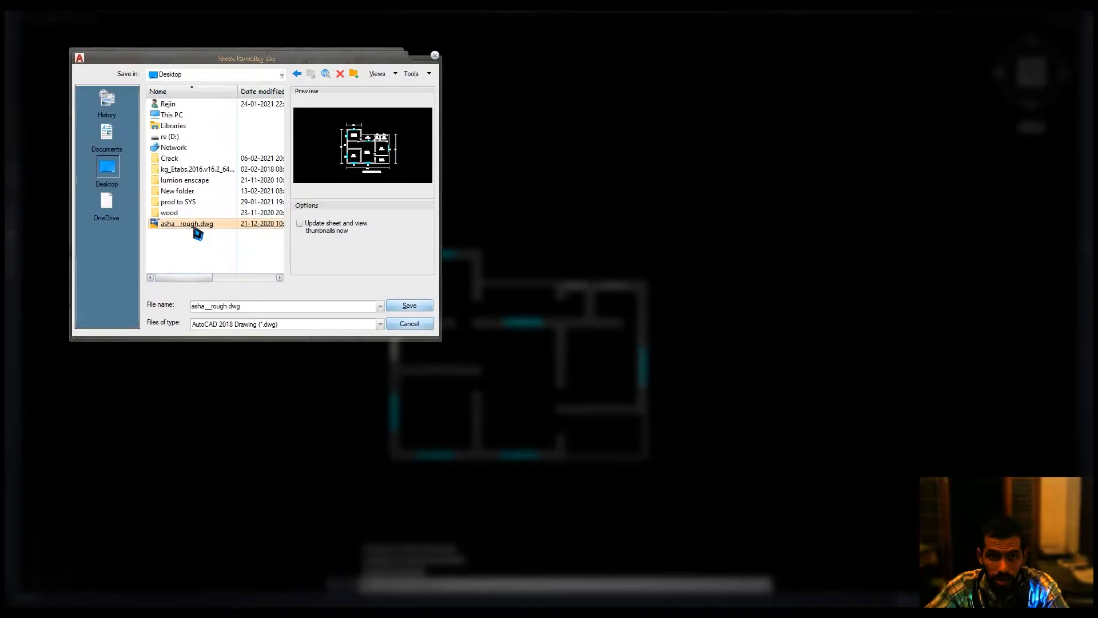
pyautogui.press('Escape')
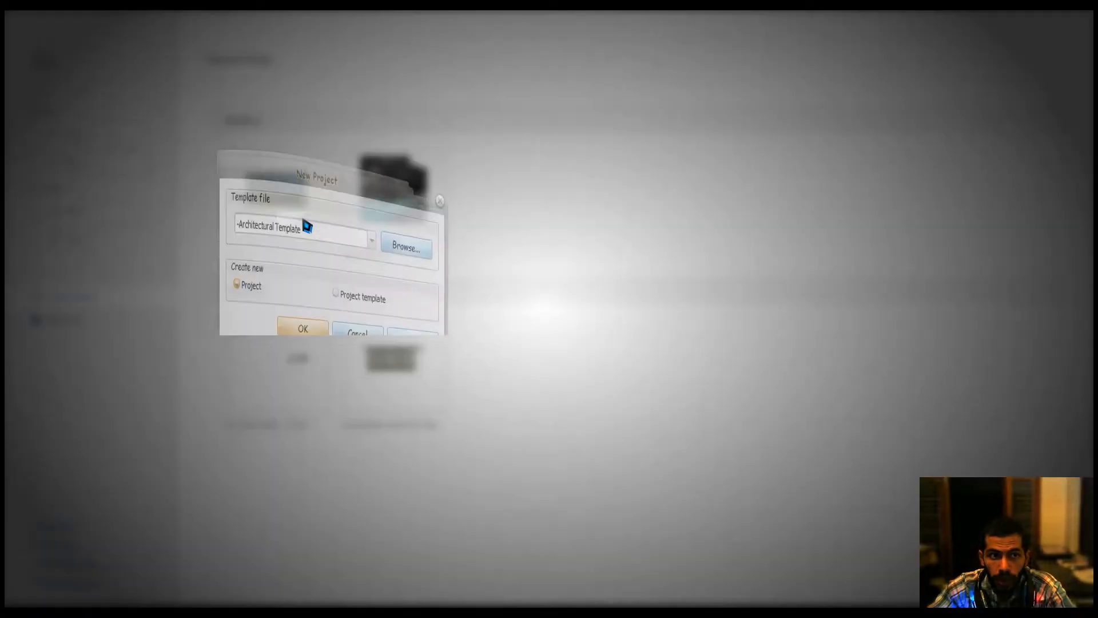
# Switch to Revit and create a new project from the Architectural Template.
pyautogui.click(302, 218)
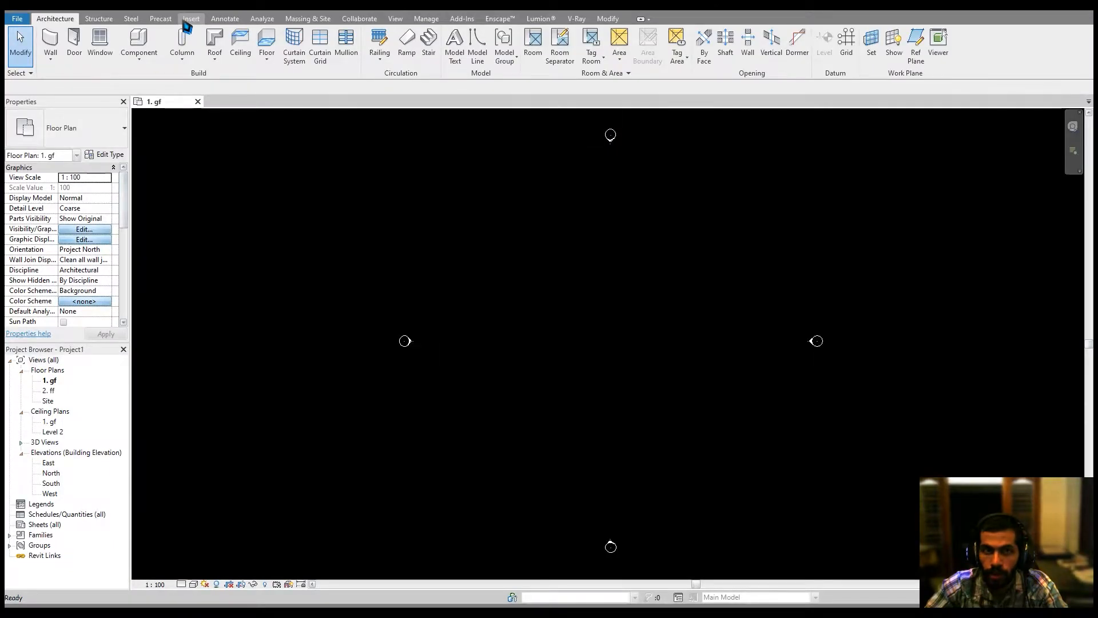
pyautogui.click(187, 20)
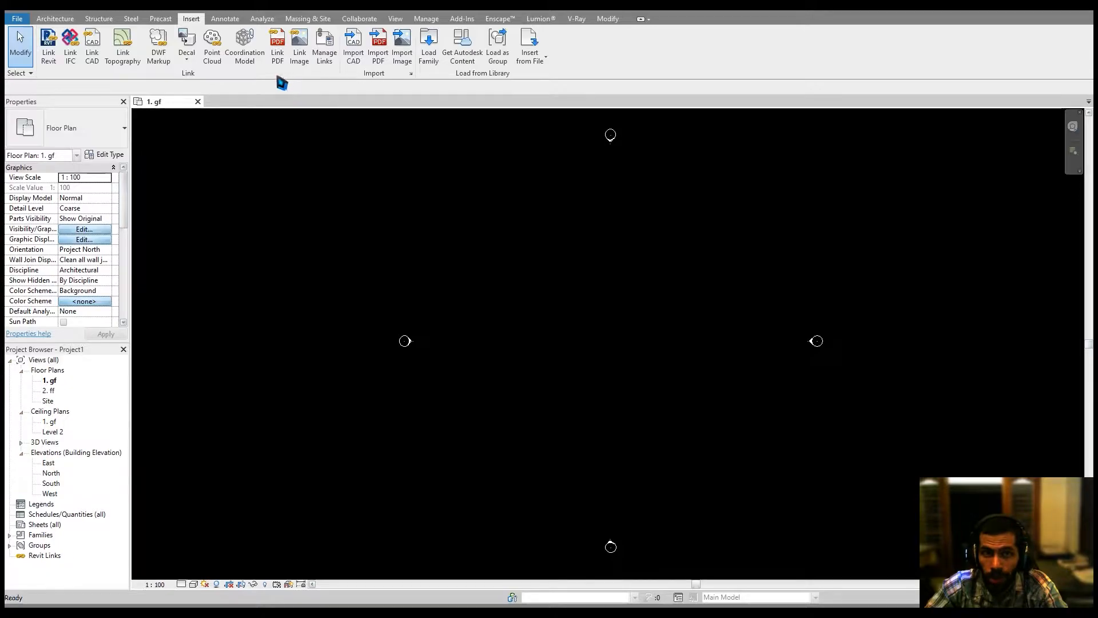
# Start importing the CAD file 111.dwg from the Desktop, setting the import units to centimeter.
pyautogui.click(353, 45)
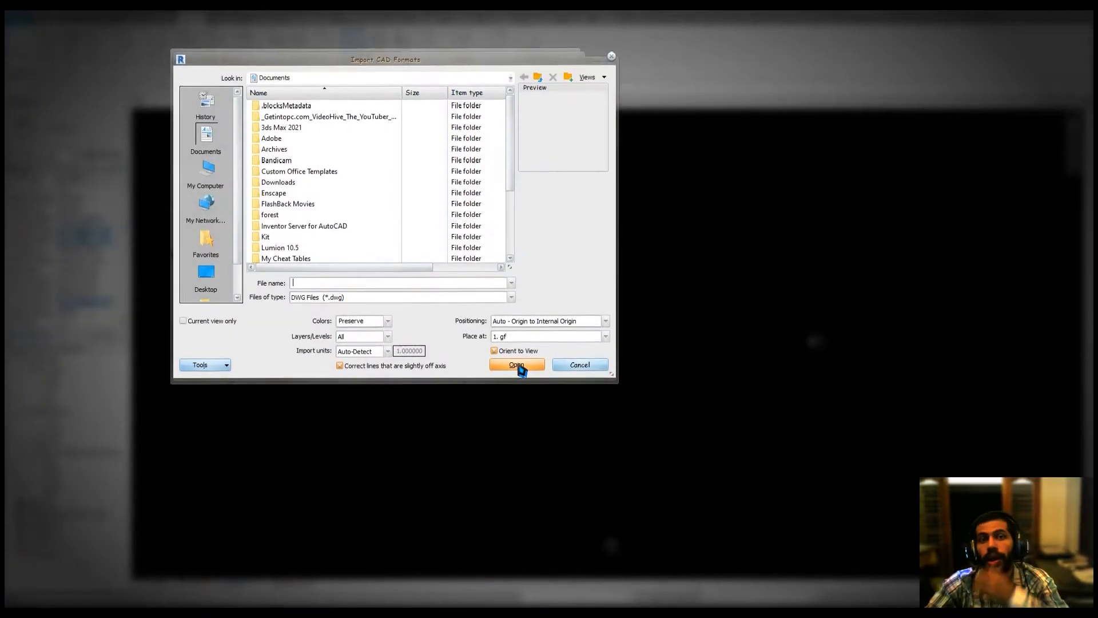
pyautogui.click(207, 273)
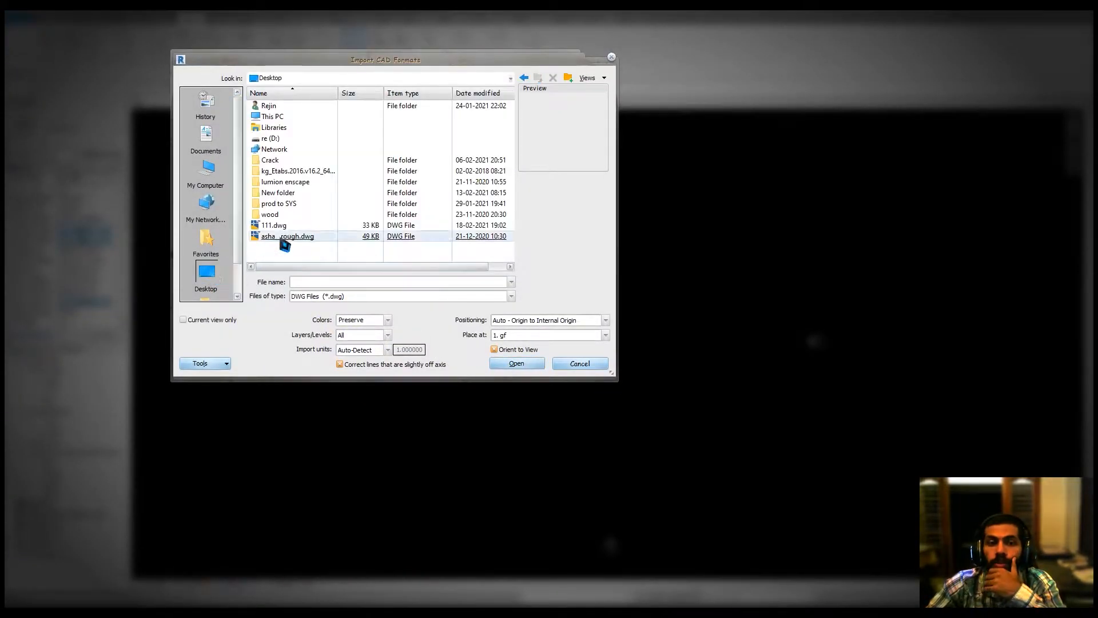
pyautogui.click(285, 238)
pyautogui.click(284, 226)
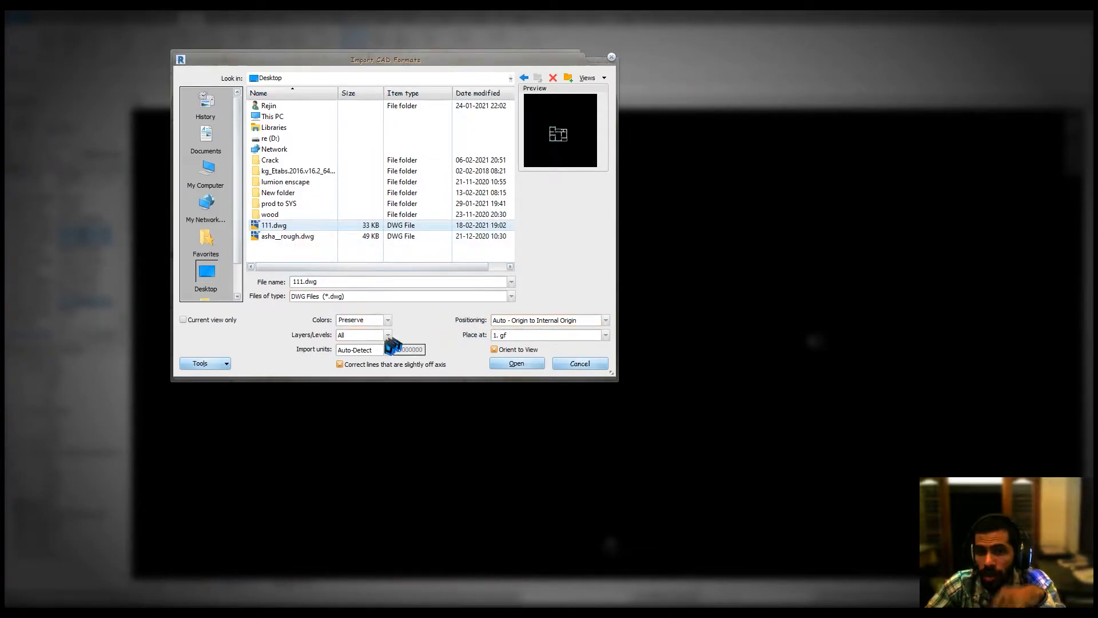
pyautogui.click(358, 351)
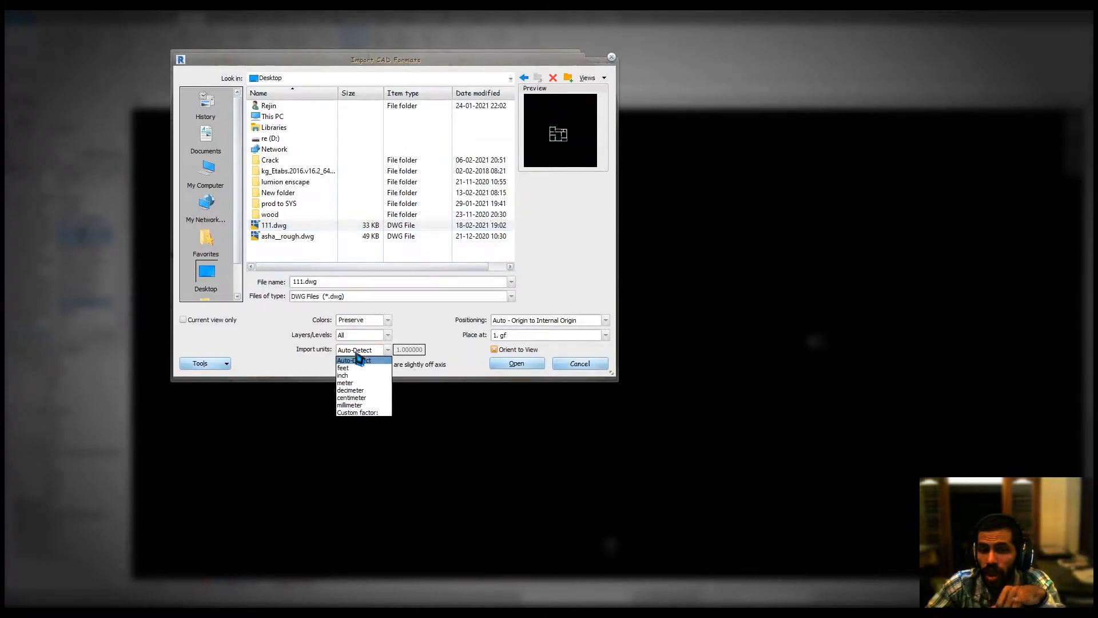
pyautogui.click(358, 359)
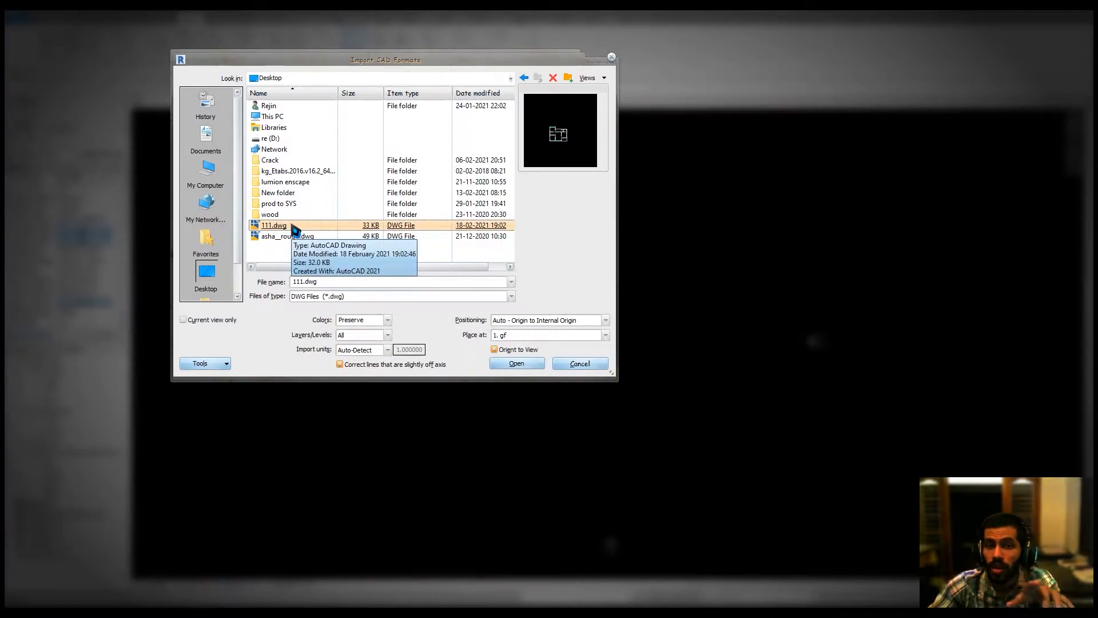
pyautogui.click(355, 353)
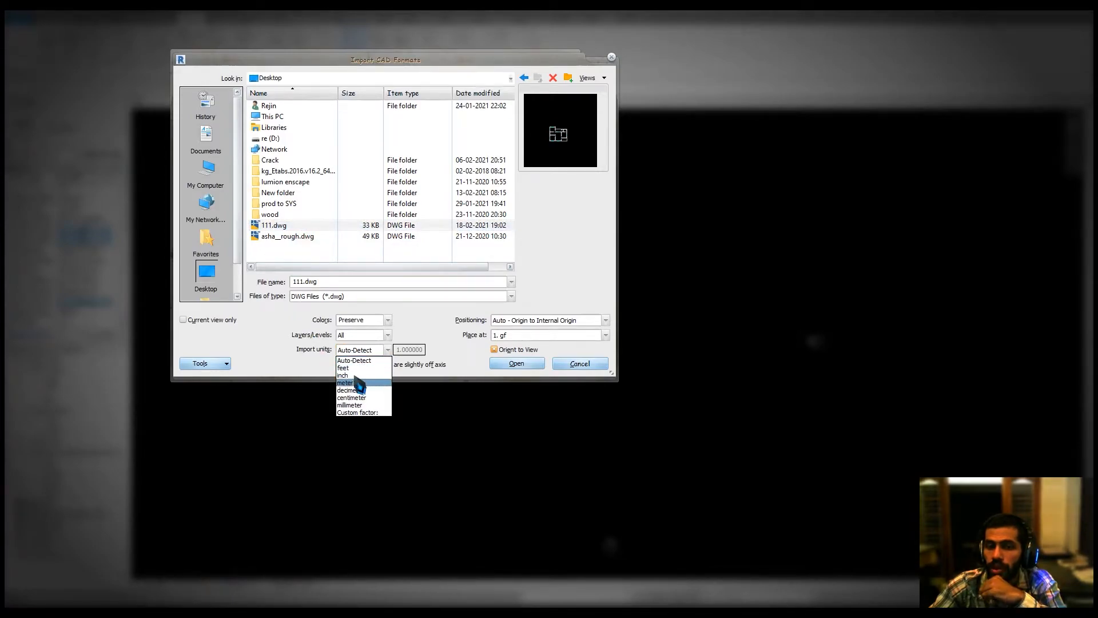
pyautogui.click(364, 398)
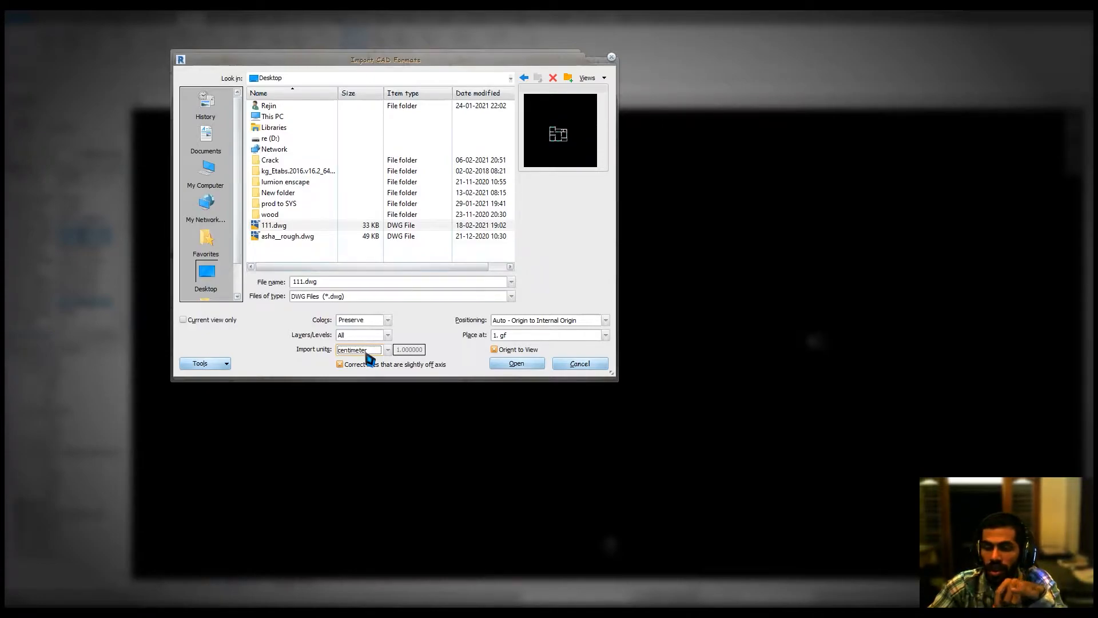
# Set positioning to Manual - Center, limit the import to the current view only, and place the plan in the view.
pyautogui.click(518, 321)
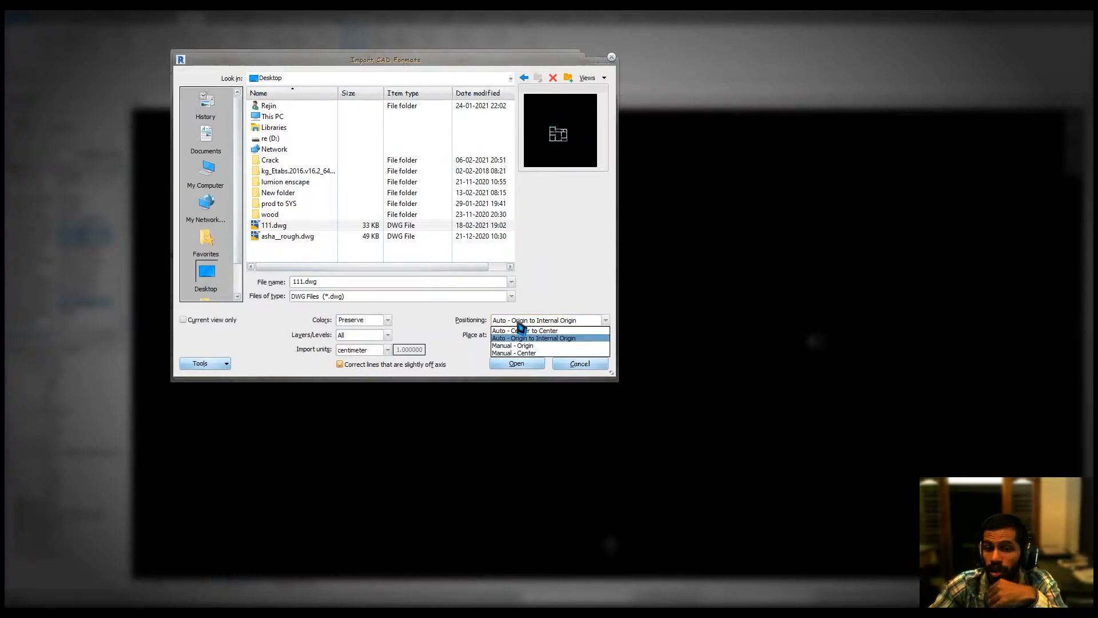
pyautogui.click(537, 353)
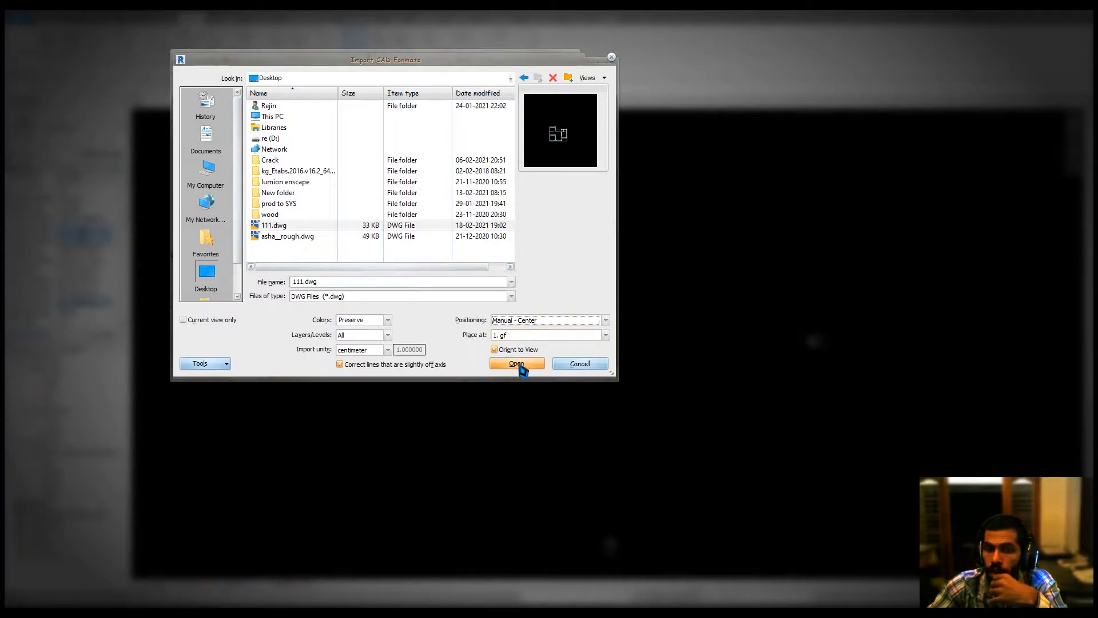
pyautogui.click(201, 321)
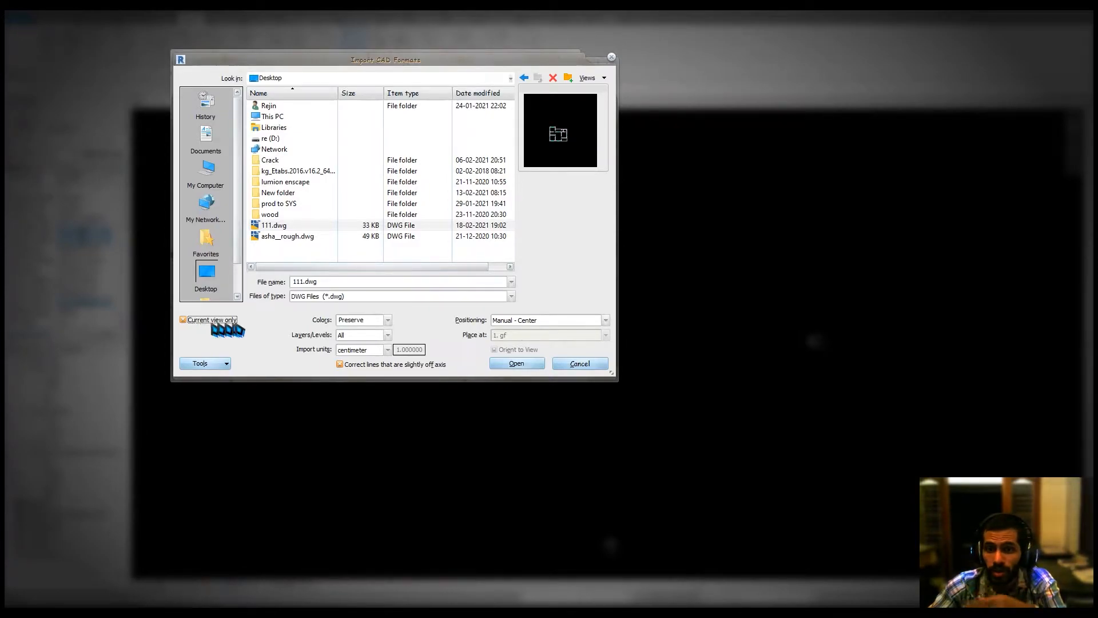
pyautogui.click(511, 365)
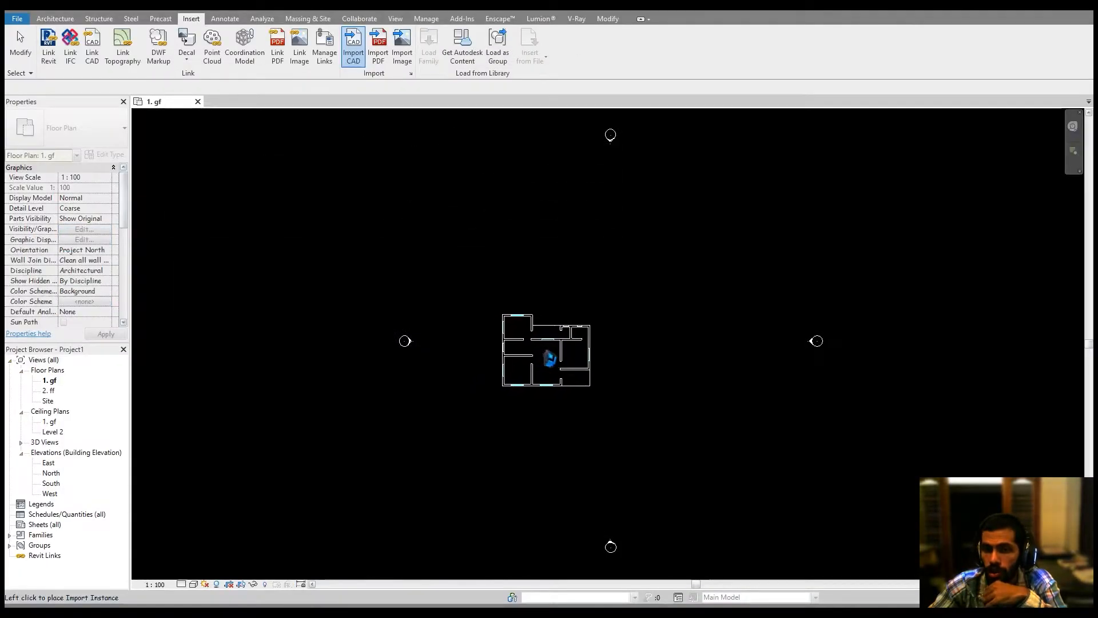
pyautogui.click(604, 357)
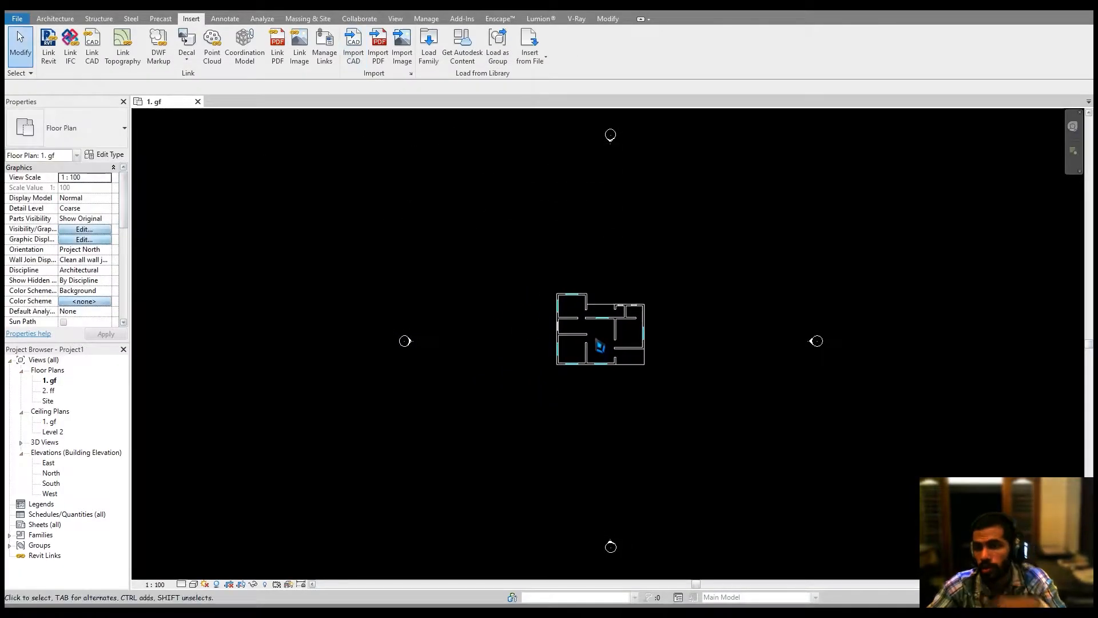
# Set the floor plan view's visual style to Realistic.
pyautogui.scroll(5, 602, 349)
pyautogui.moveTo(602, 346); pyautogui.dragTo(592, 357, button='middle')
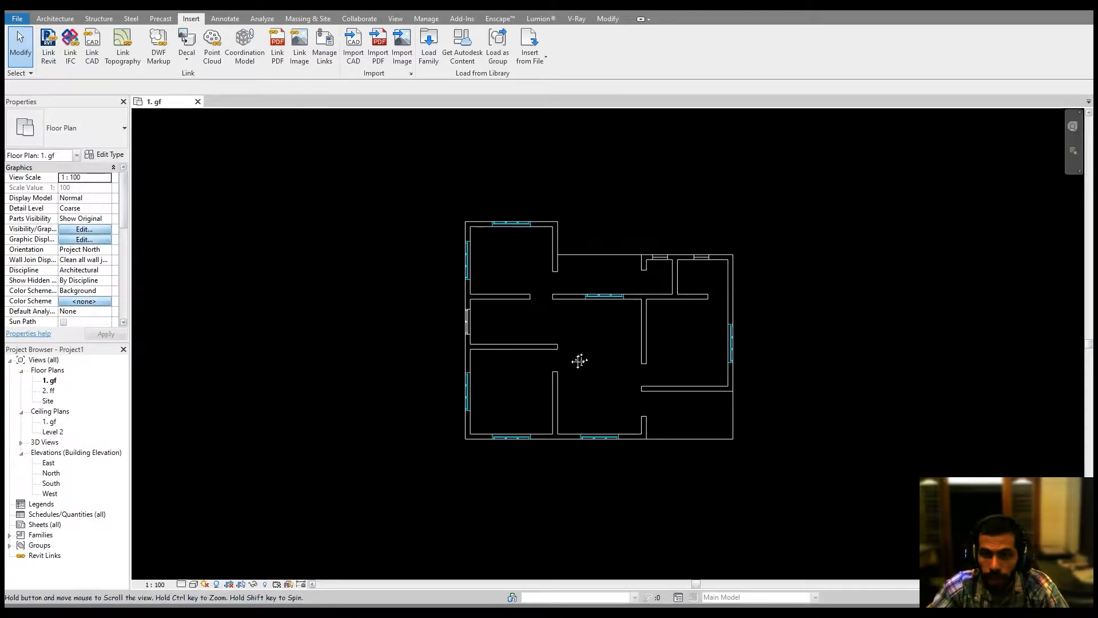
pyautogui.scroll(2, 571, 361)
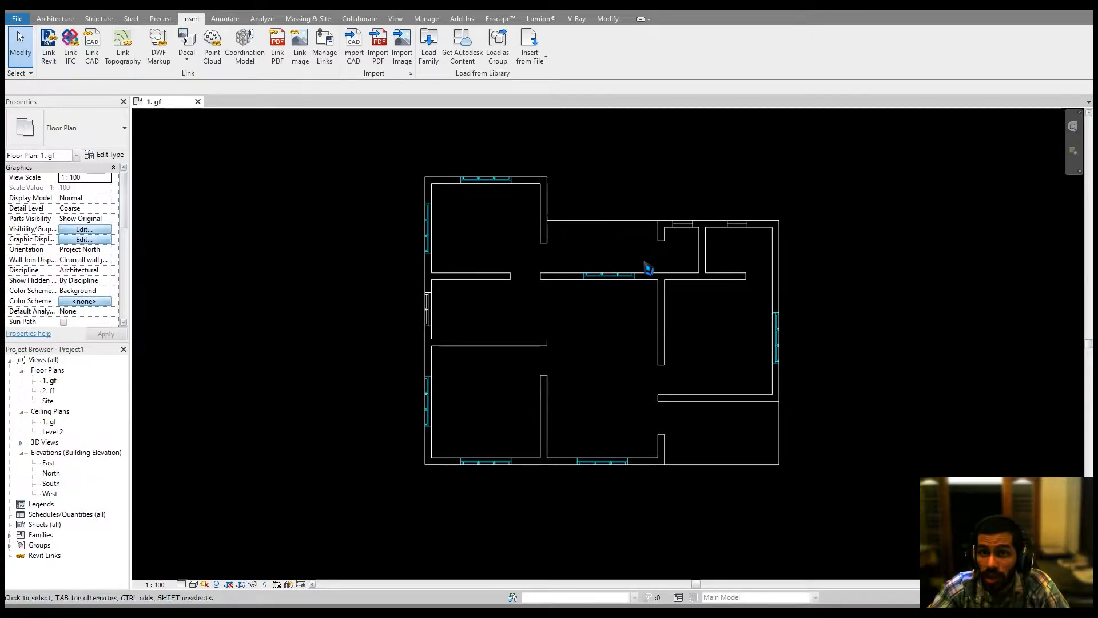
pyautogui.moveTo(662, 313); pyautogui.dragTo(654, 318, button='middle')
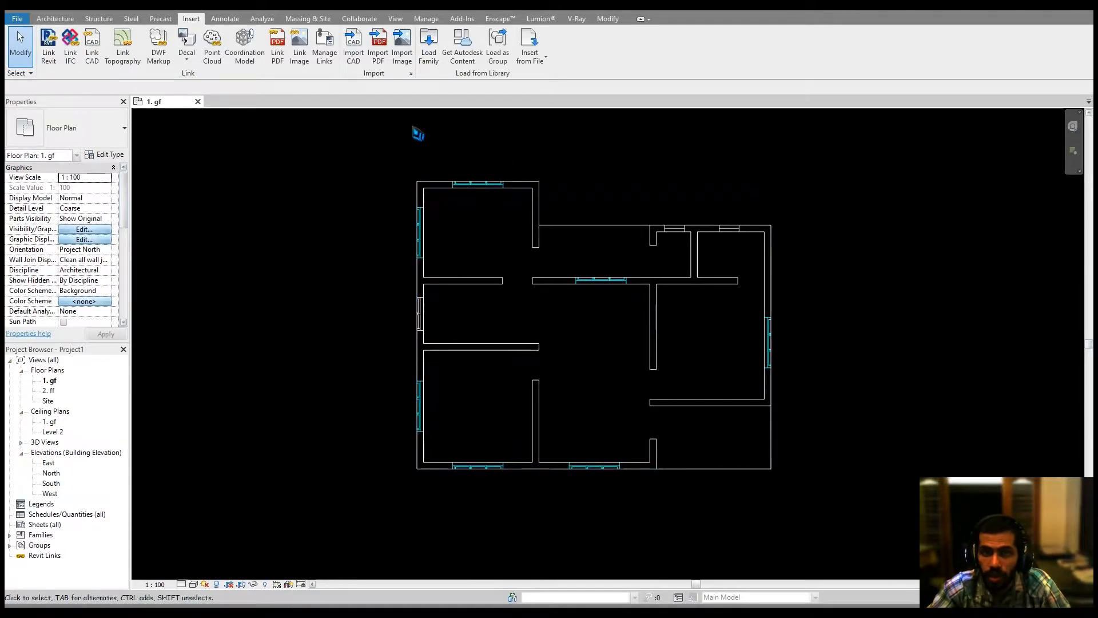
pyautogui.scroll(2, 572, 260)
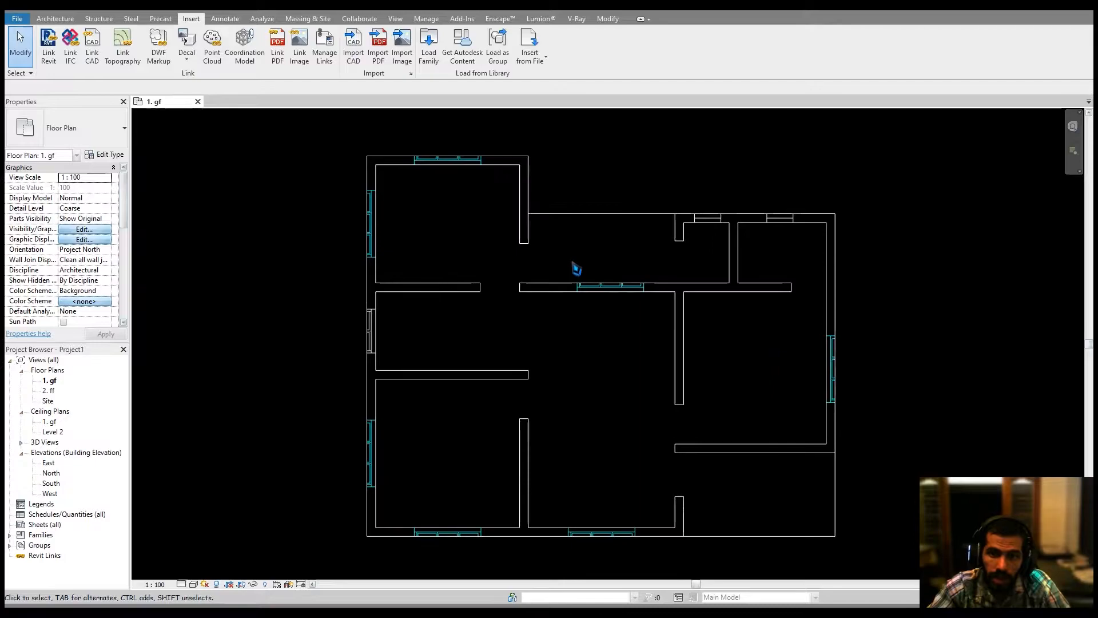
pyautogui.moveTo(517, 236); pyautogui.dragTo(509, 270, button='middle')
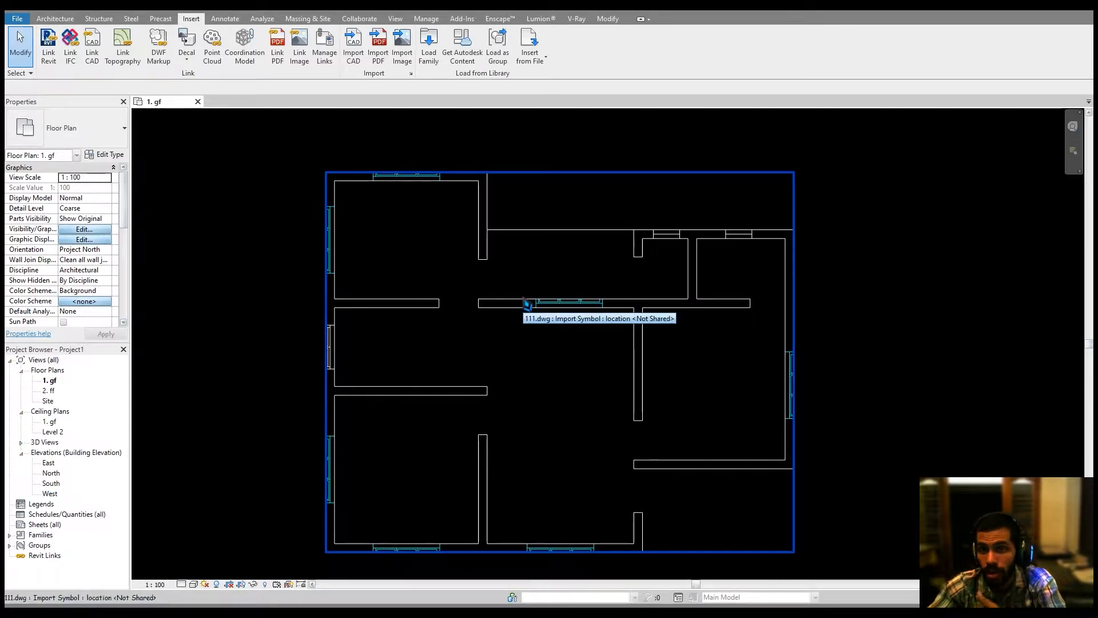
pyautogui.moveTo(476, 368); pyautogui.dragTo(465, 332, button='middle')
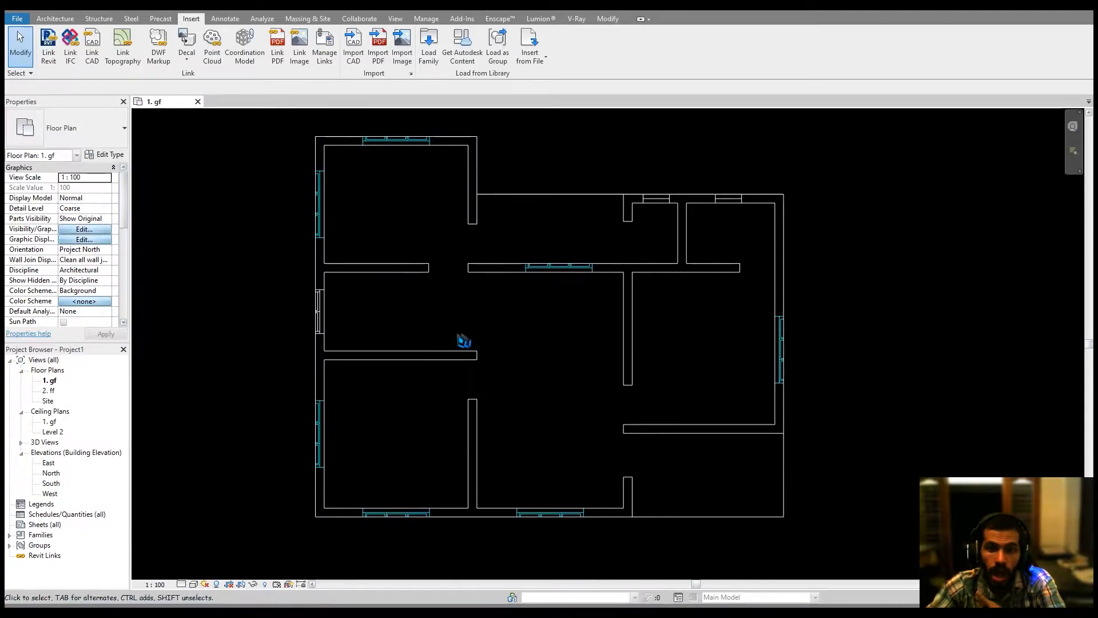
pyautogui.click(193, 584)
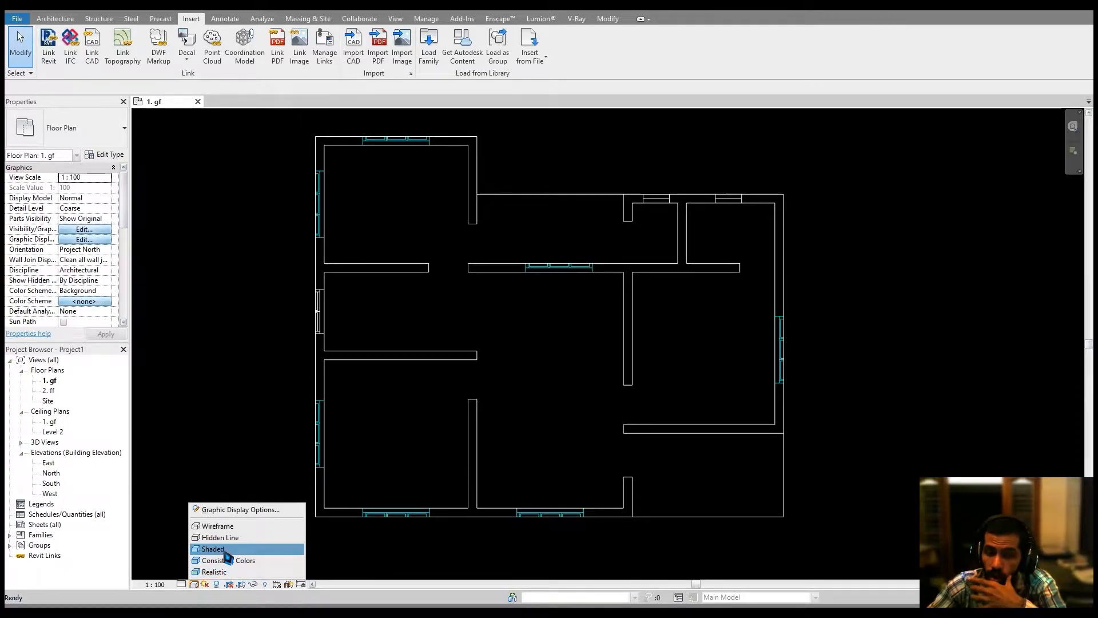
pyautogui.click(233, 572)
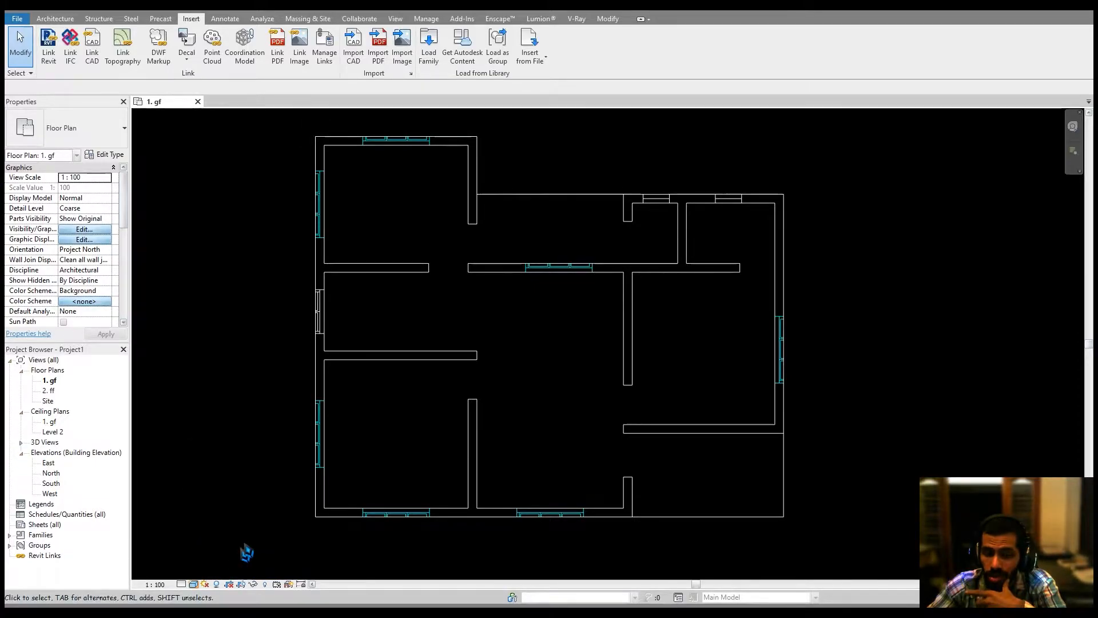
# Open Project Units and review the length format in Centimeters, then confirm both dialogs.
pyautogui.click(55, 19)
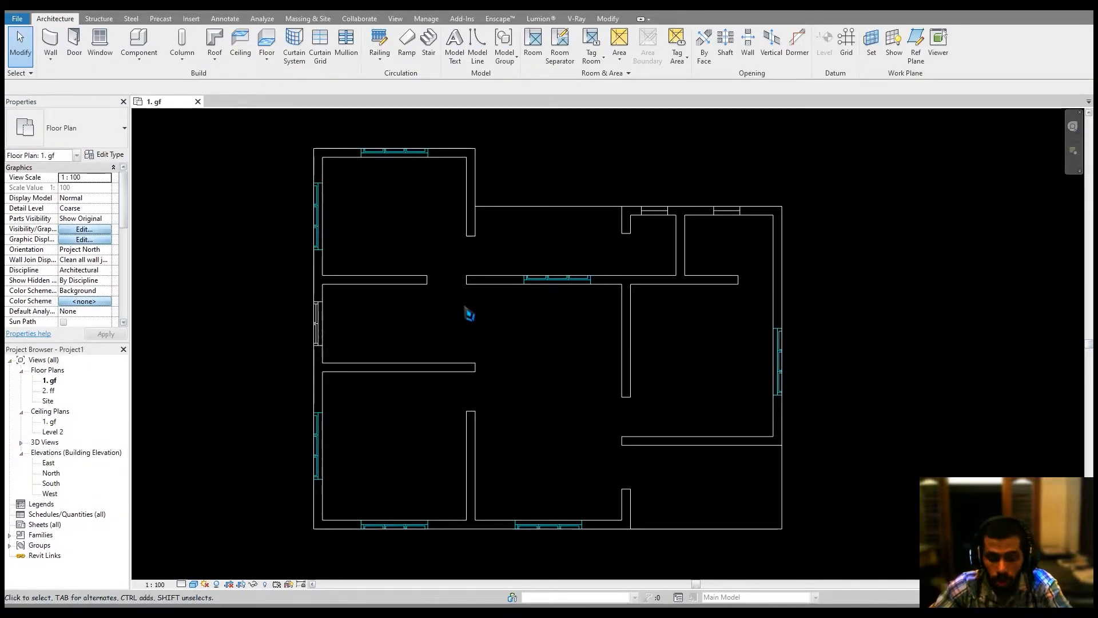
pyautogui.press('u')
pyautogui.press('n')
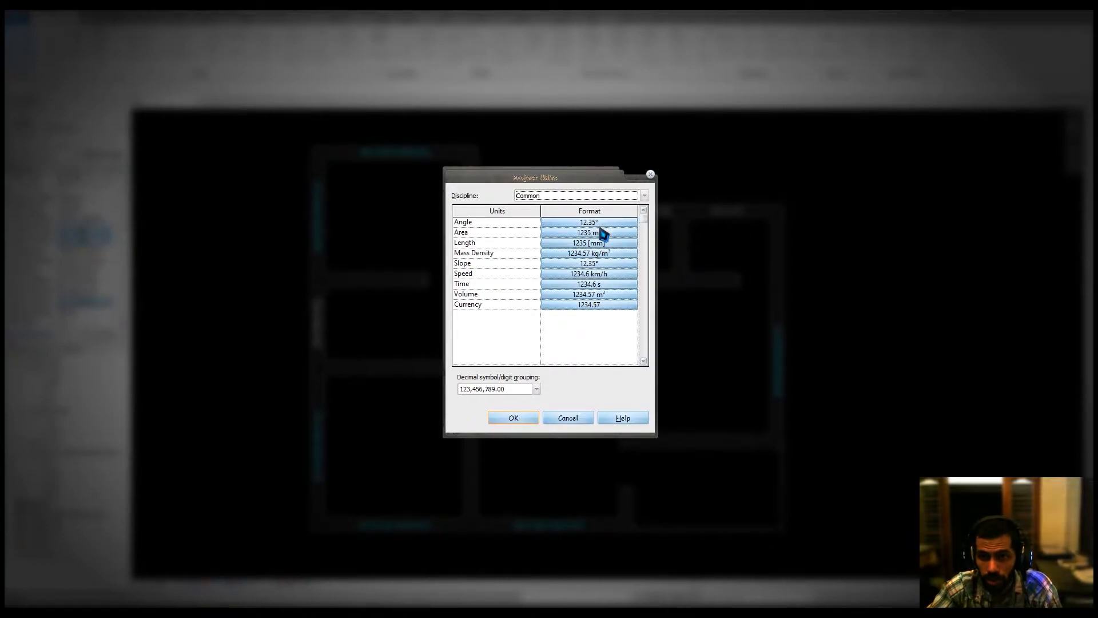
pyautogui.click(604, 244)
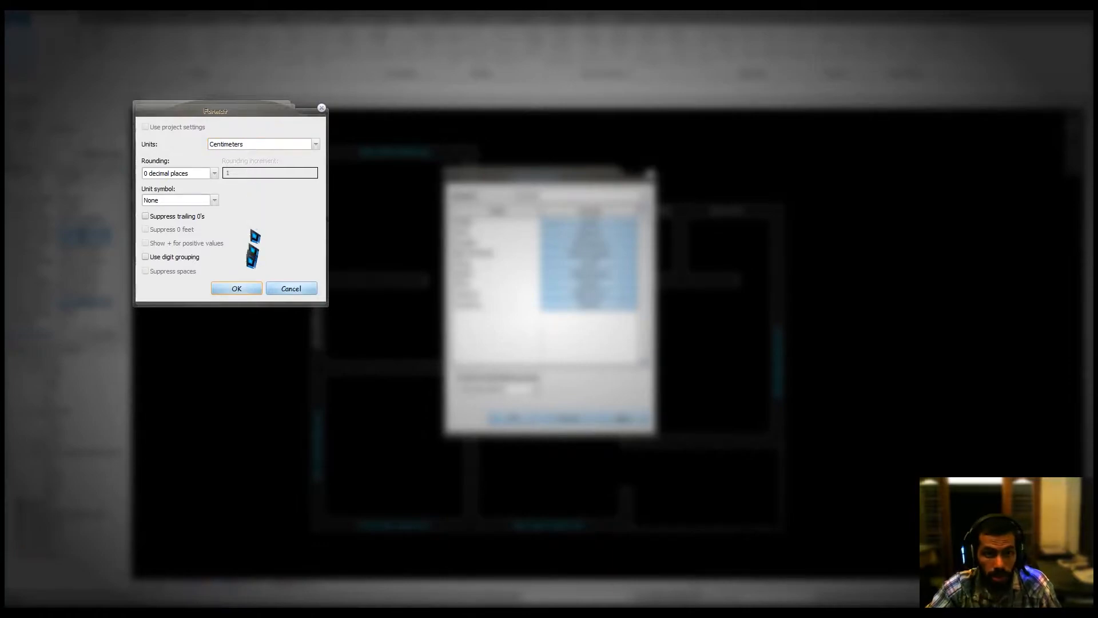
pyautogui.click(183, 202)
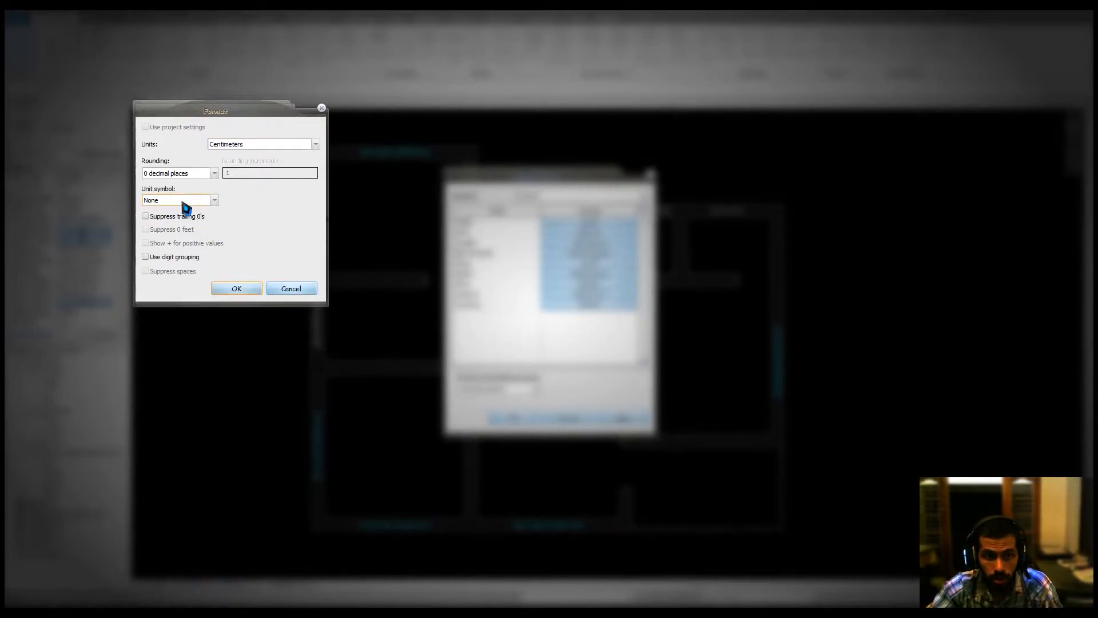
pyautogui.click(236, 289)
pyautogui.click(510, 419)
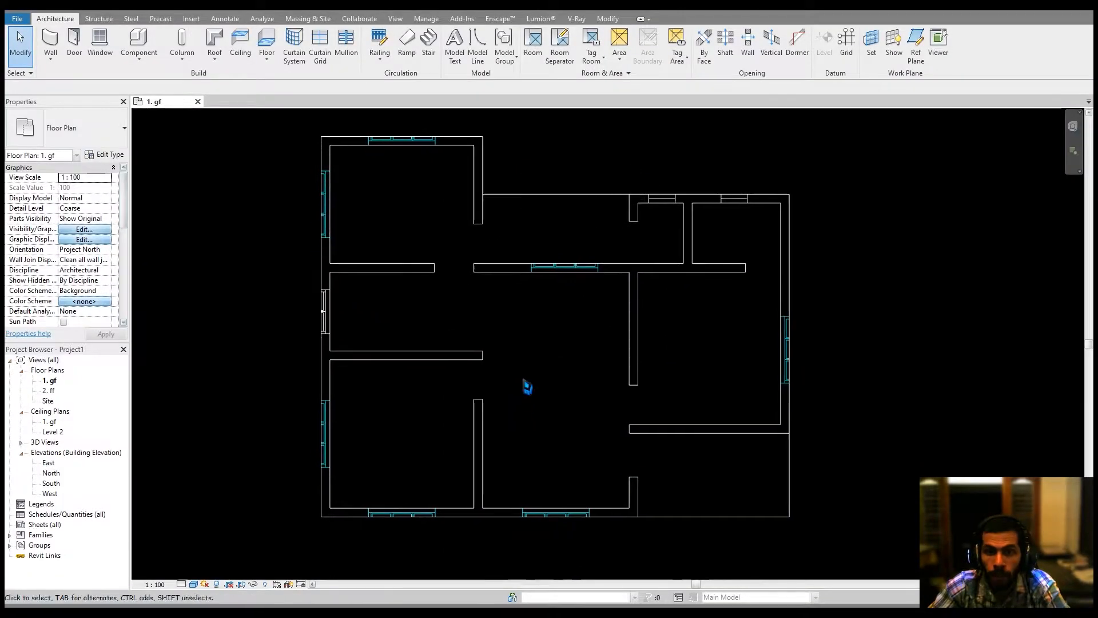
# Start the Wall tool with the Generic - 200mm type and set its height up to level 2. ff.
pyautogui.click(49, 43)
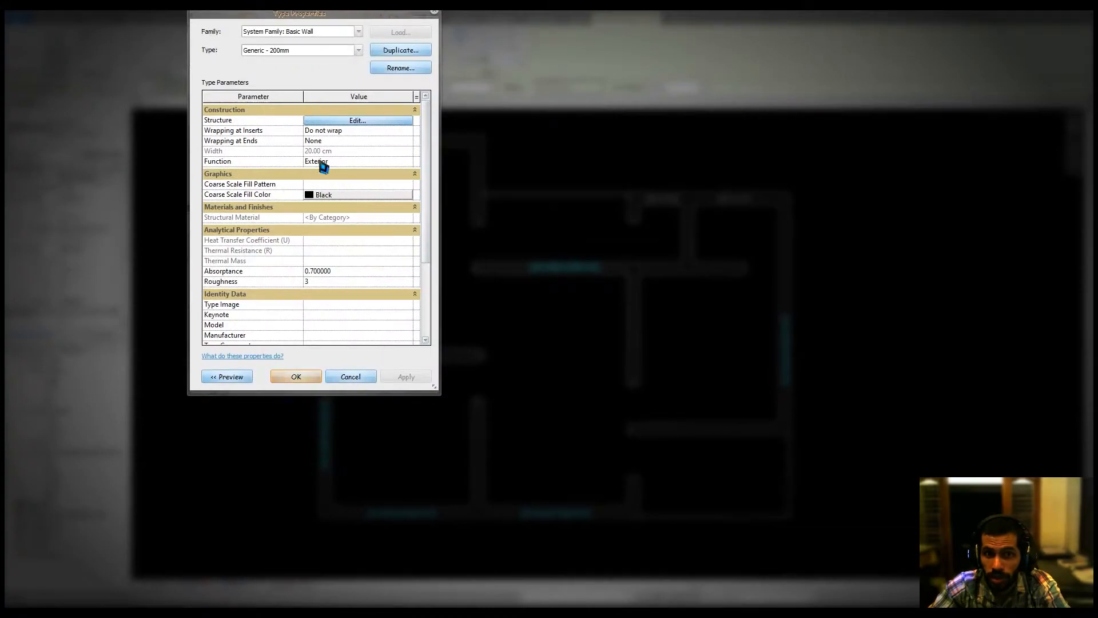
pyautogui.click(356, 376)
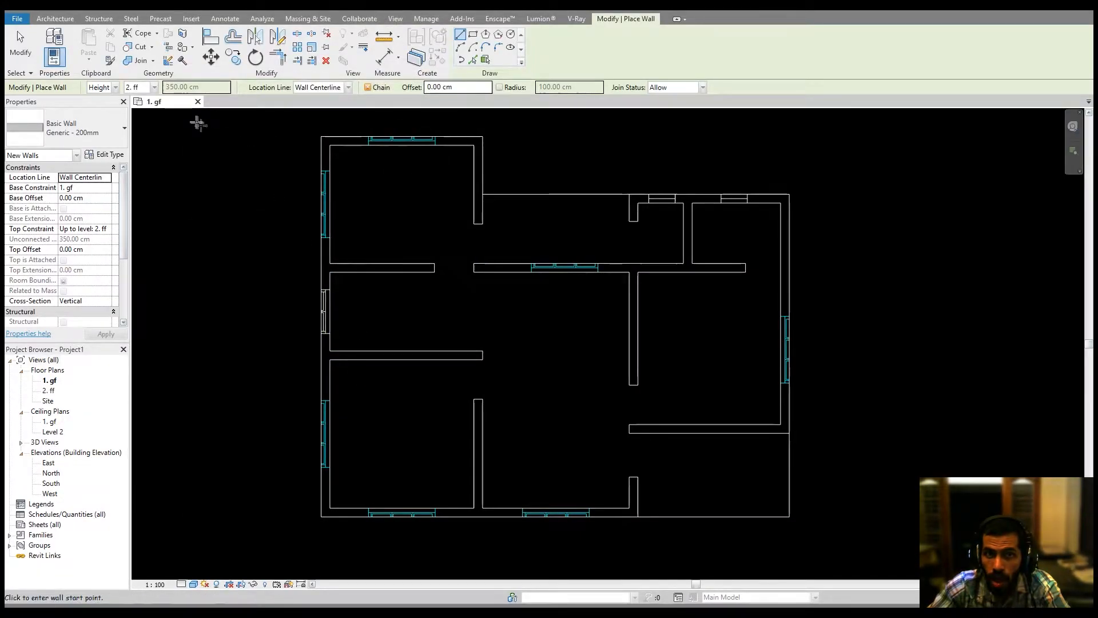
pyautogui.click(149, 88)
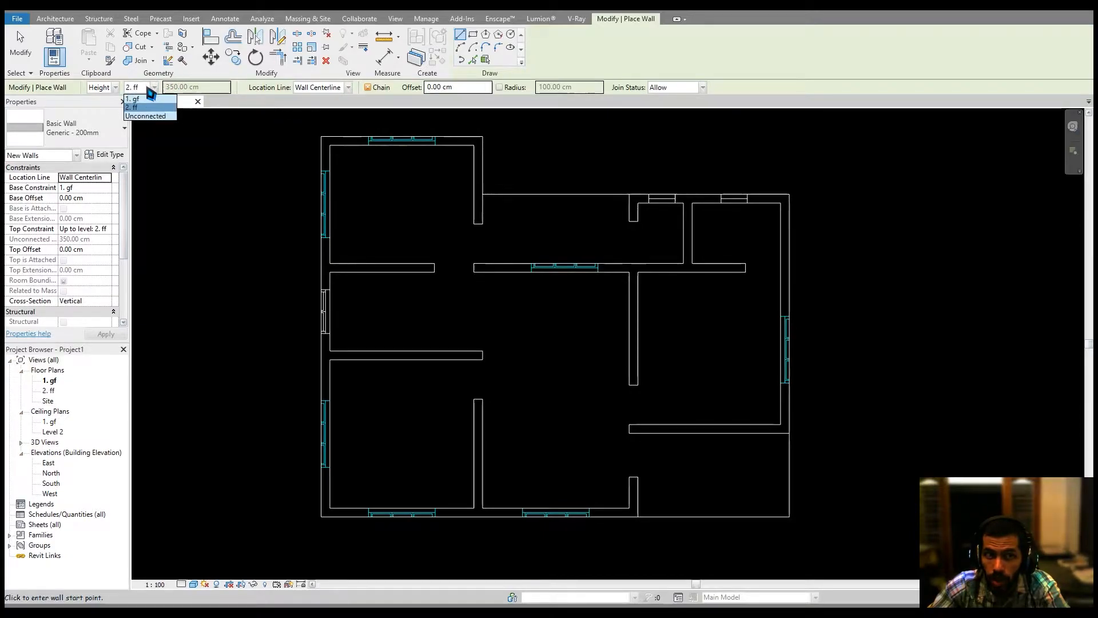
pyautogui.click(151, 107)
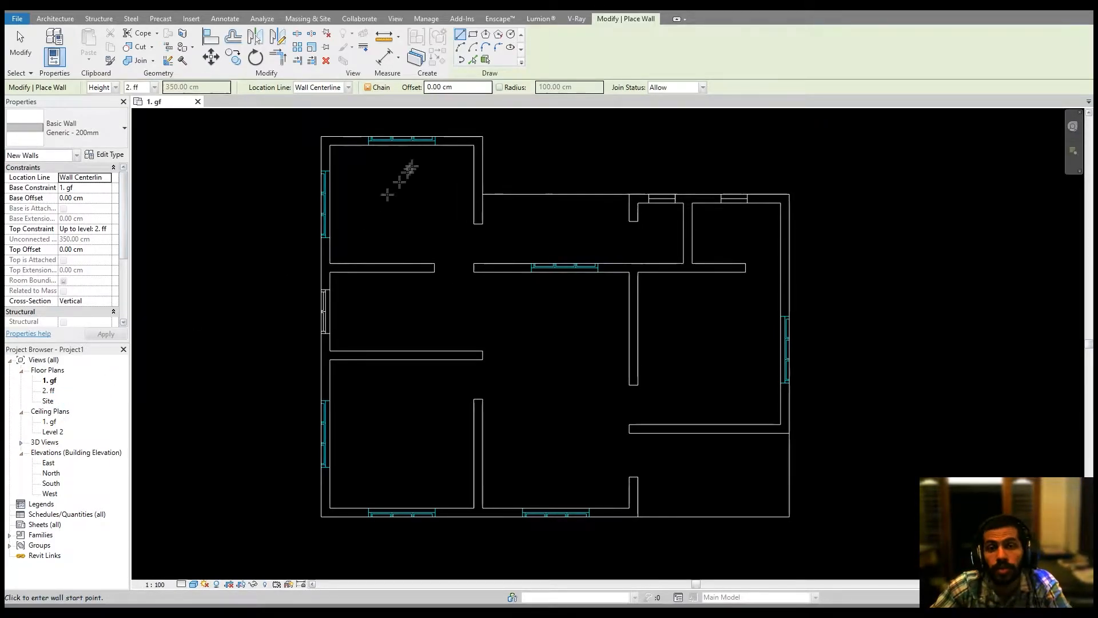
# Switch wall drawing to Pick Lines and set the location line to Finish Face: Exterior.
pyautogui.click(473, 60)
pyautogui.click(342, 87)
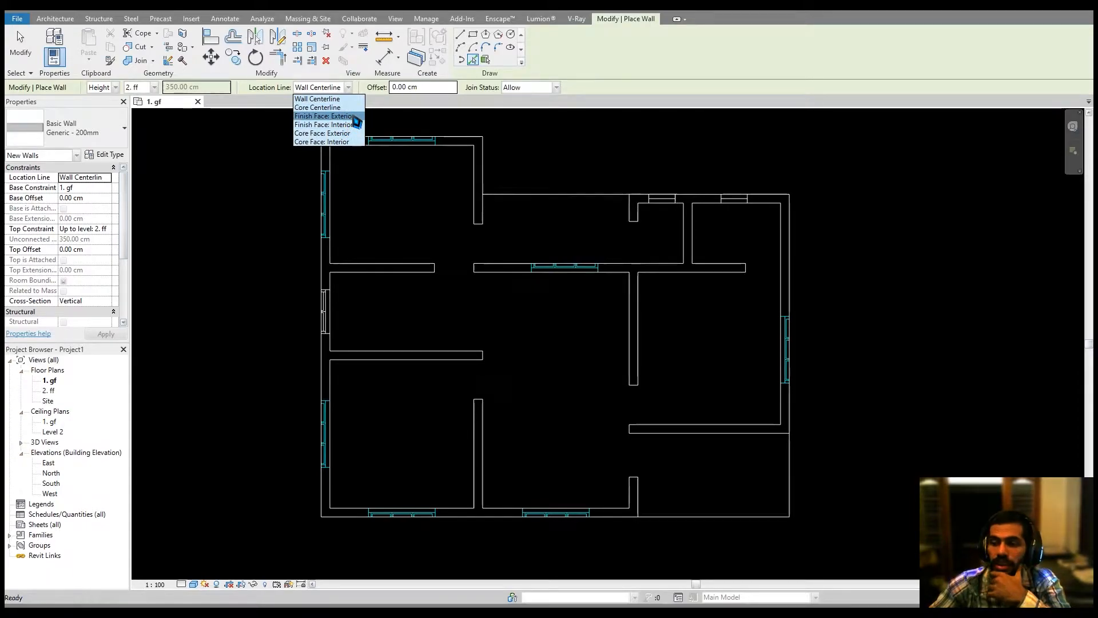
pyautogui.click(355, 117)
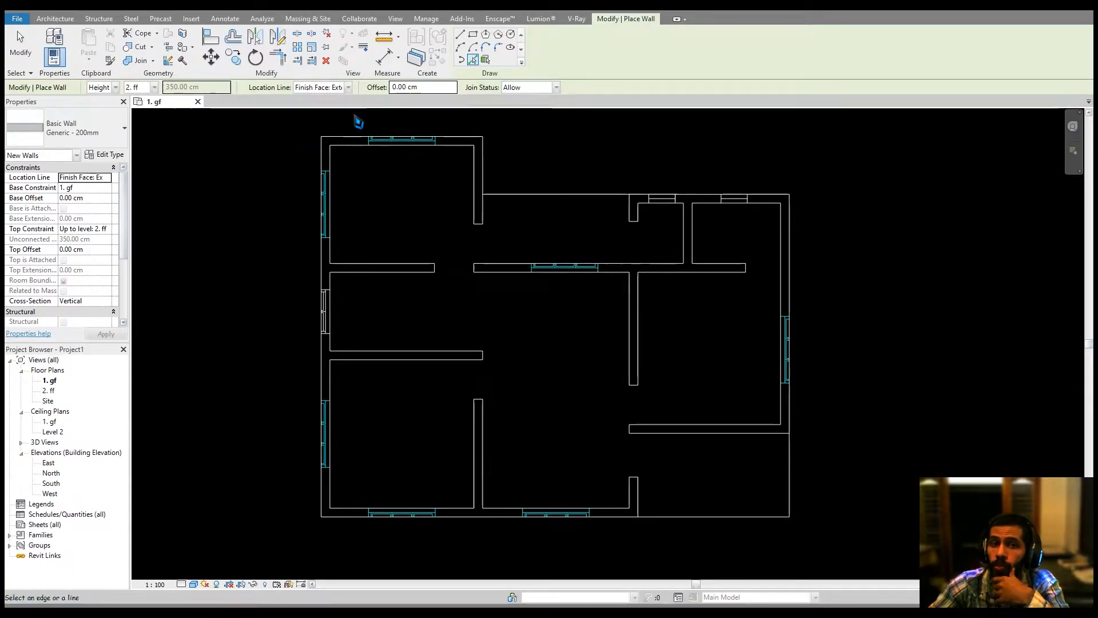
# Pick imported CAD lines to place walls along a horizontal interior partition and the bottom exterior edge, then exit the Wall tool.
pyautogui.scroll(3, 456, 349)
pyautogui.scroll(2, 456, 359)
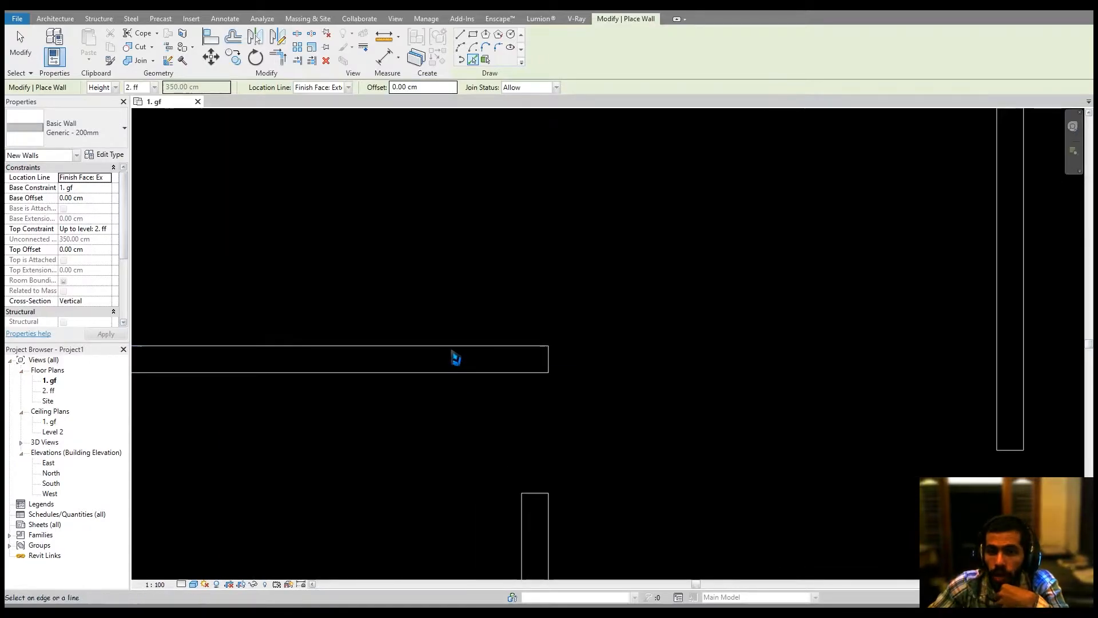
pyautogui.moveTo(456, 355); pyautogui.dragTo(520, 349, button='middle')
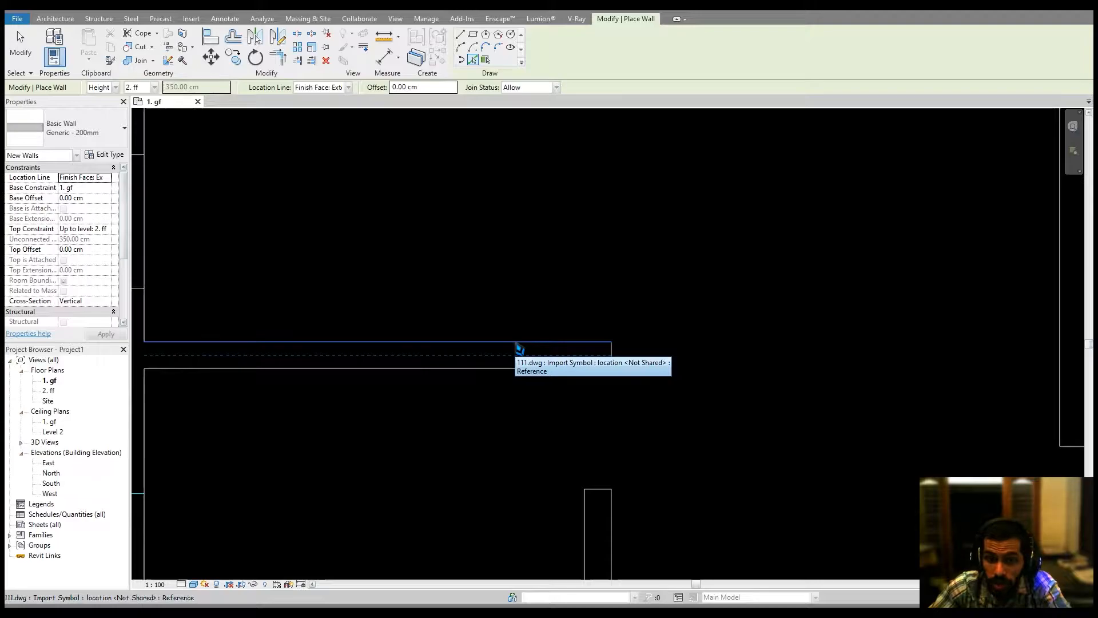
pyautogui.moveTo(636, 515); pyautogui.dragTo(598, 377, button='middle')
pyautogui.click(574, 412)
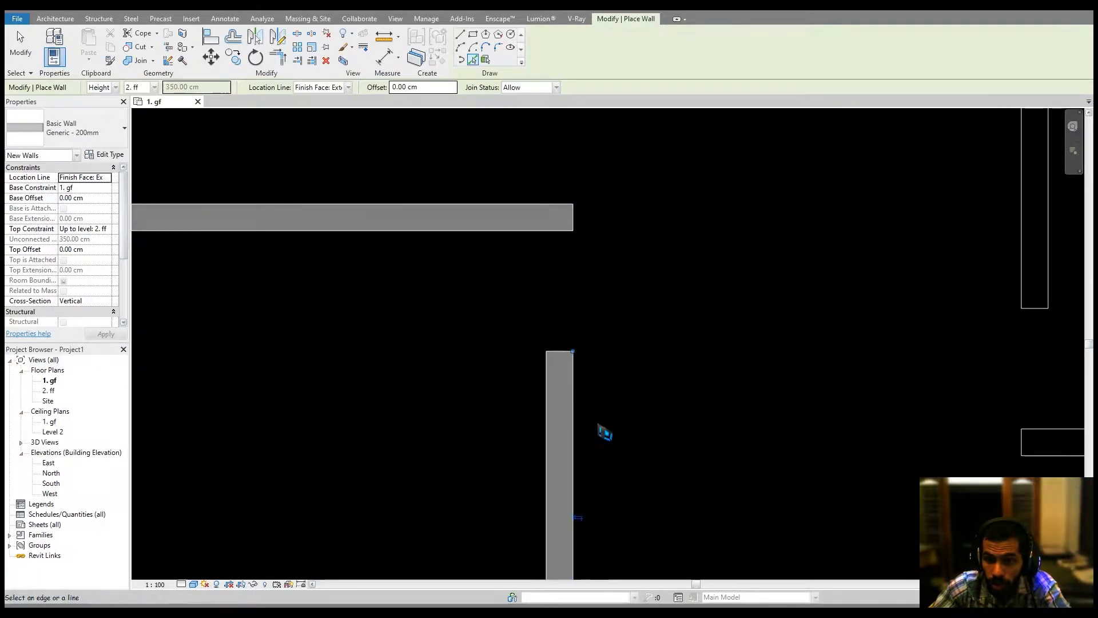
pyautogui.moveTo(629, 499); pyautogui.dragTo(623, 392, button='middle')
pyautogui.scroll(-1, 623, 393)
pyautogui.moveTo(596, 535); pyautogui.dragTo(643, 389, button='middle')
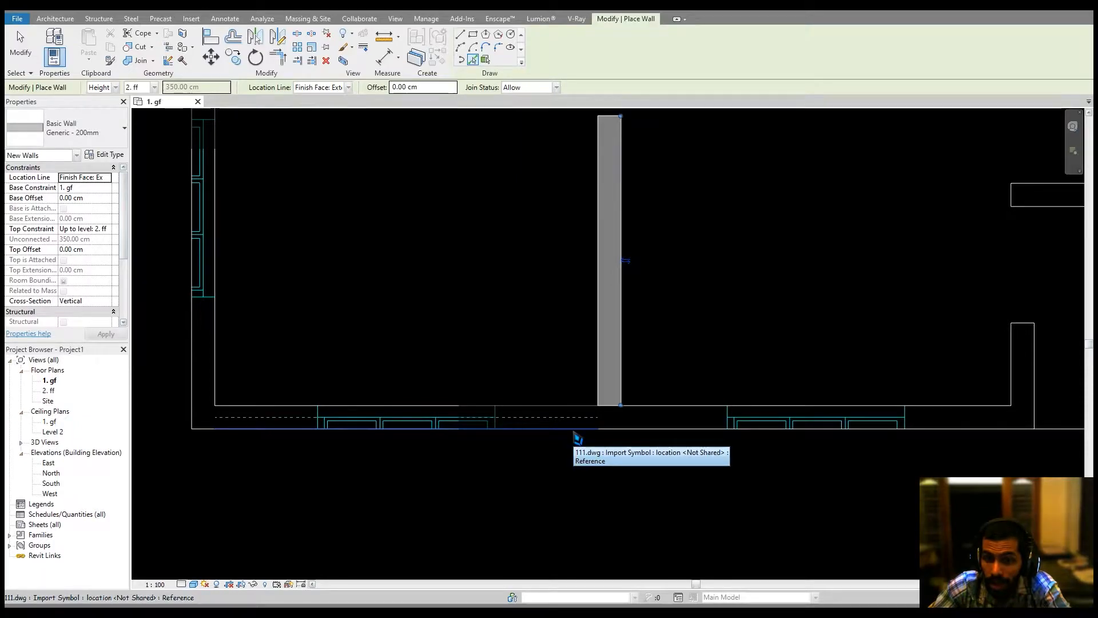
pyautogui.click(578, 438)
pyautogui.moveTo(574, 437); pyautogui.dragTo(600, 444, button='middle')
pyautogui.press('Escape')
pyautogui.press('Escape')
# Select a wall and override the Walls category graphics in this view with a surface transparency of 40.
pyautogui.scroll(2, 471, 389)
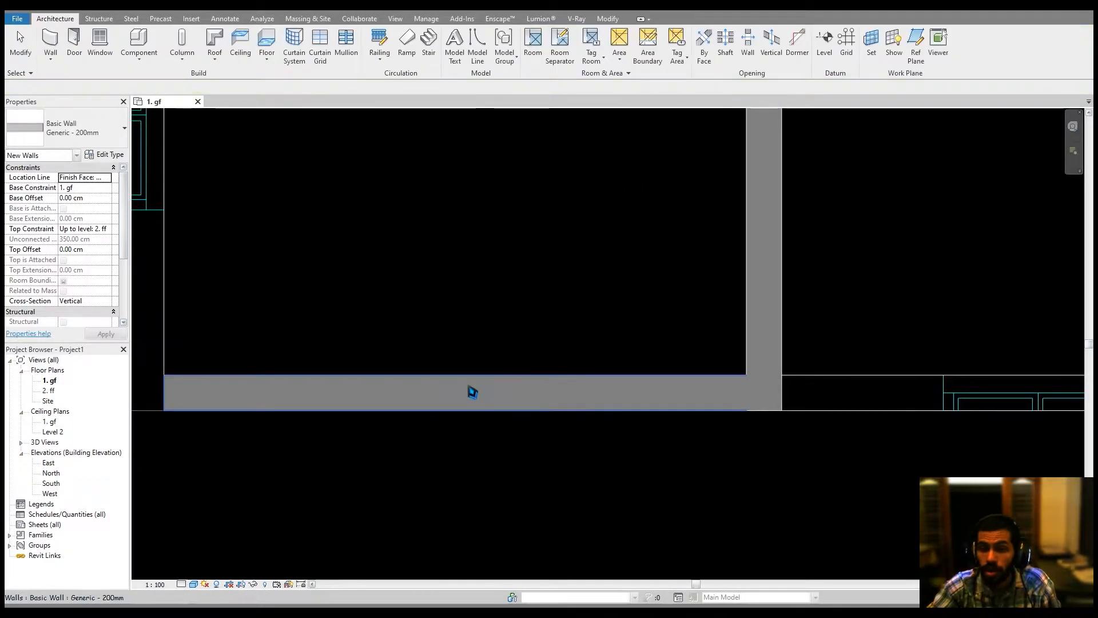
pyautogui.moveTo(471, 389); pyautogui.dragTo(559, 388, button='middle')
pyautogui.click(577, 389)
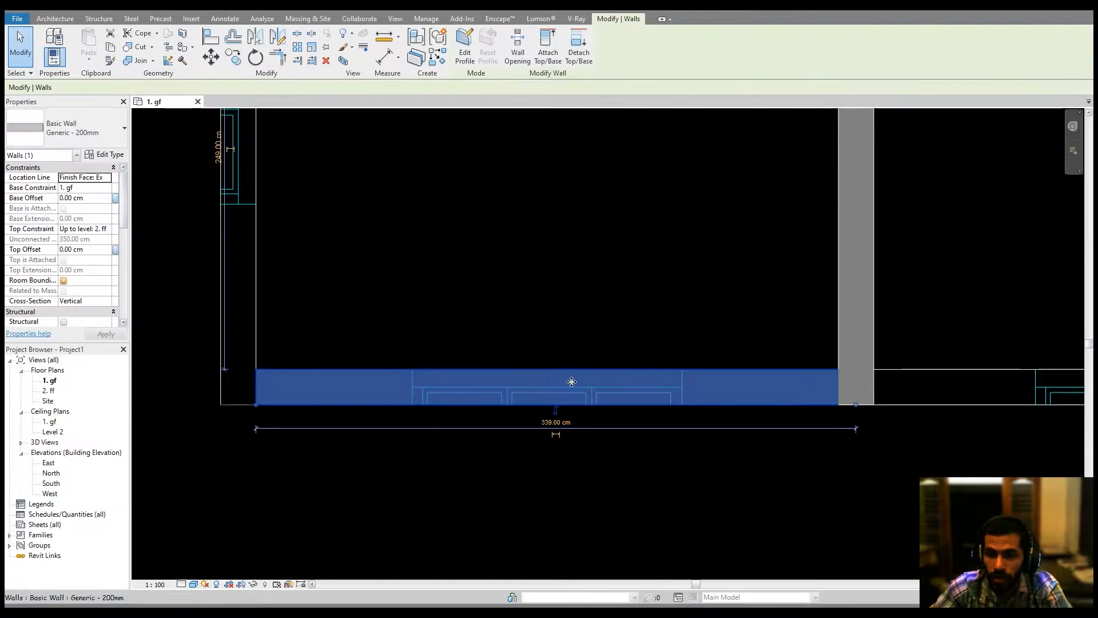
pyautogui.rightClick(570, 382)
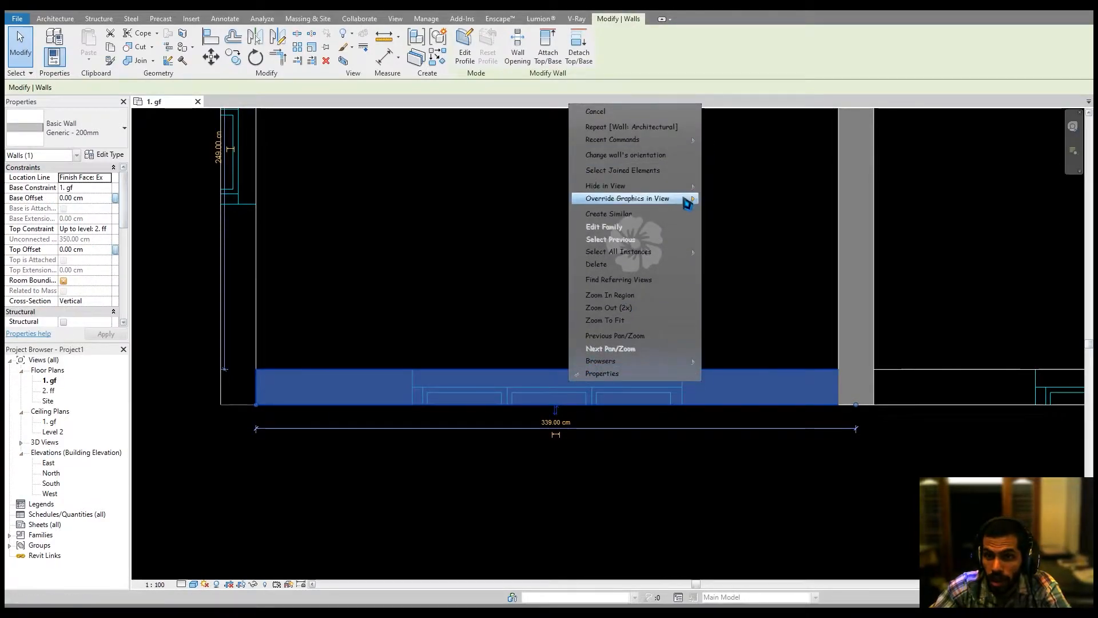
pyautogui.click(421, 276)
pyautogui.rightClick(421, 386)
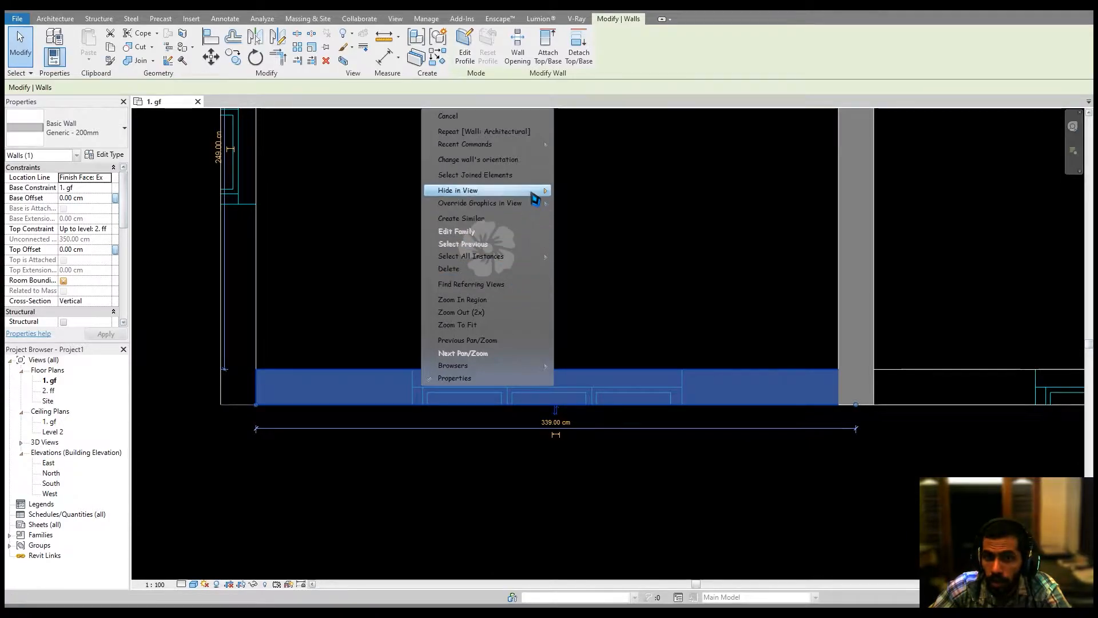
pyautogui.moveTo(535, 204)
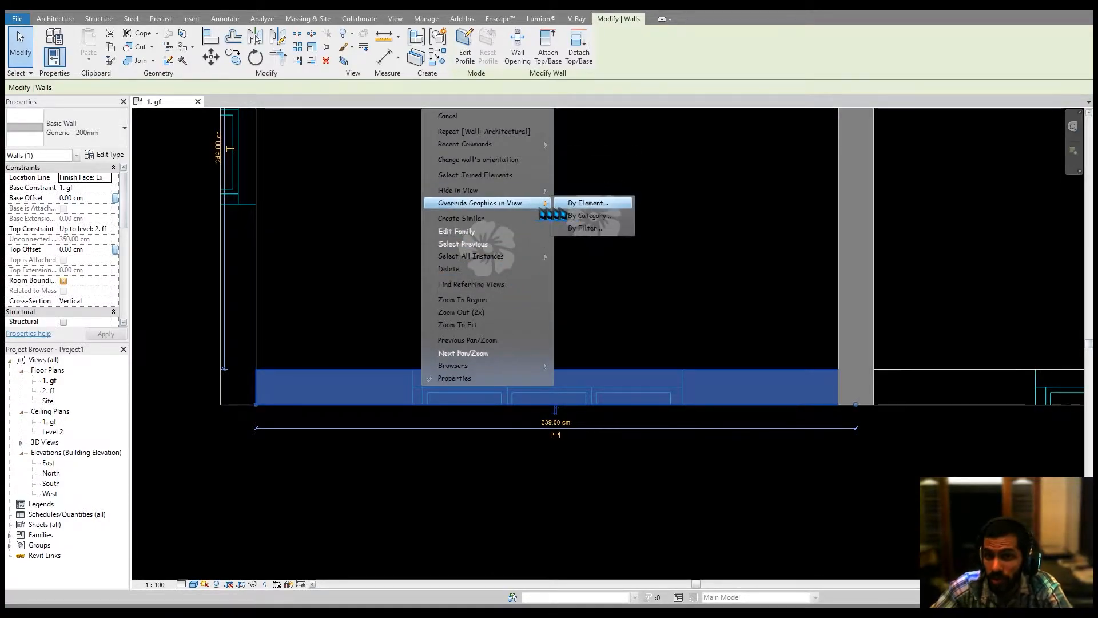
pyautogui.click(592, 216)
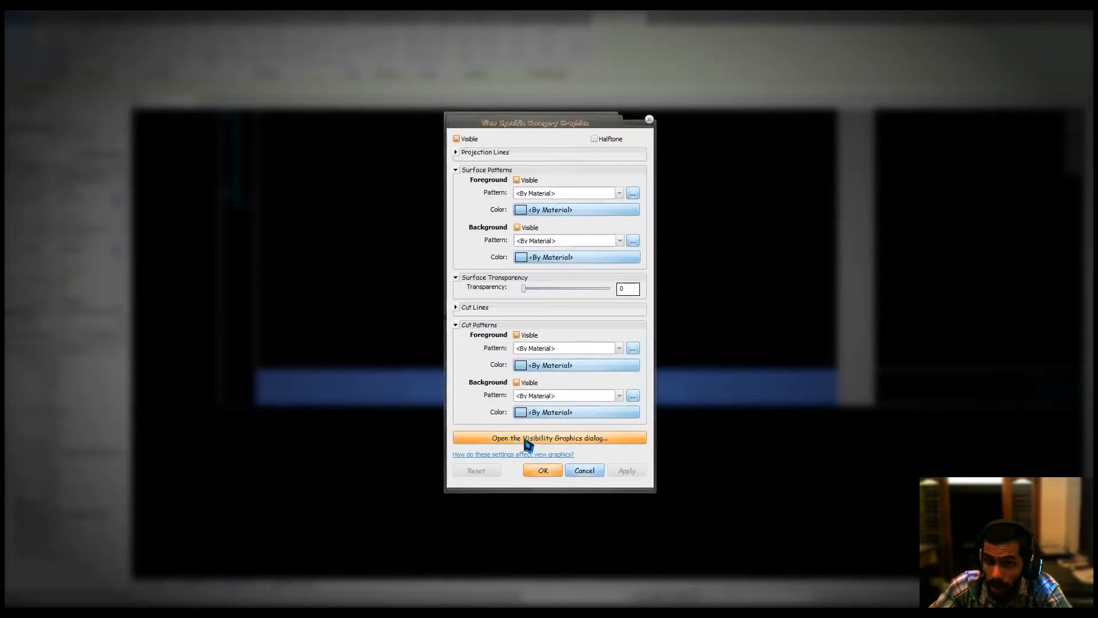
pyautogui.moveTo(530, 292); pyautogui.dragTo(573, 294)
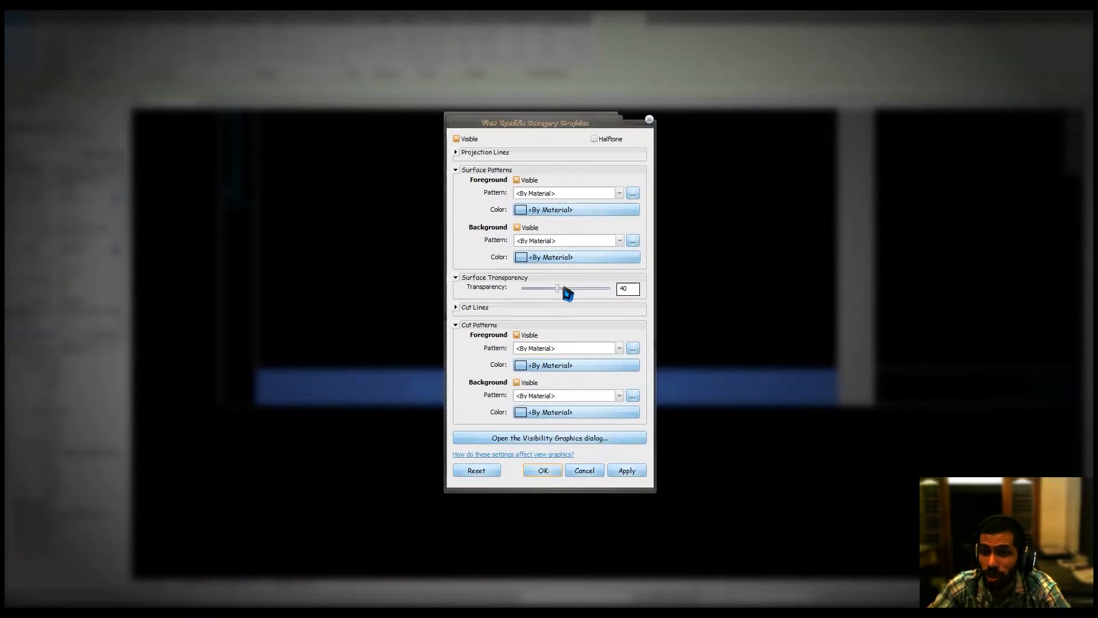
pyautogui.click(543, 470)
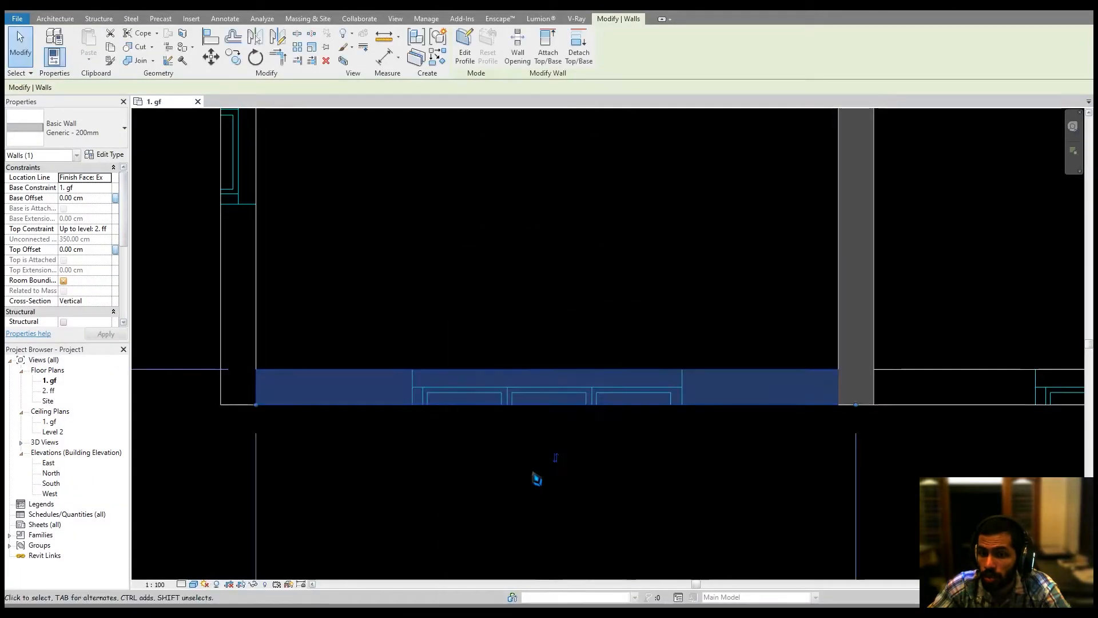
pyautogui.press('Escape')
# Restart the Wall tool in Pick Lines mode and pick the CAD lines of the left exterior wall and the upper-left room walls.
pyautogui.scroll(-3, 588, 326)
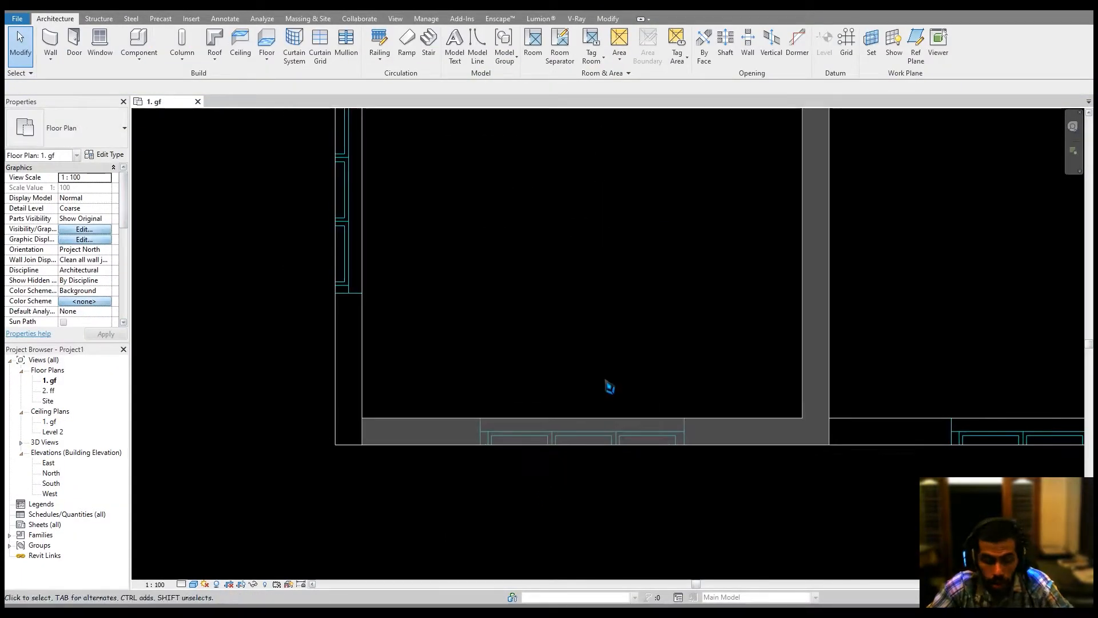
pyautogui.press('a')
pyautogui.click(471, 60)
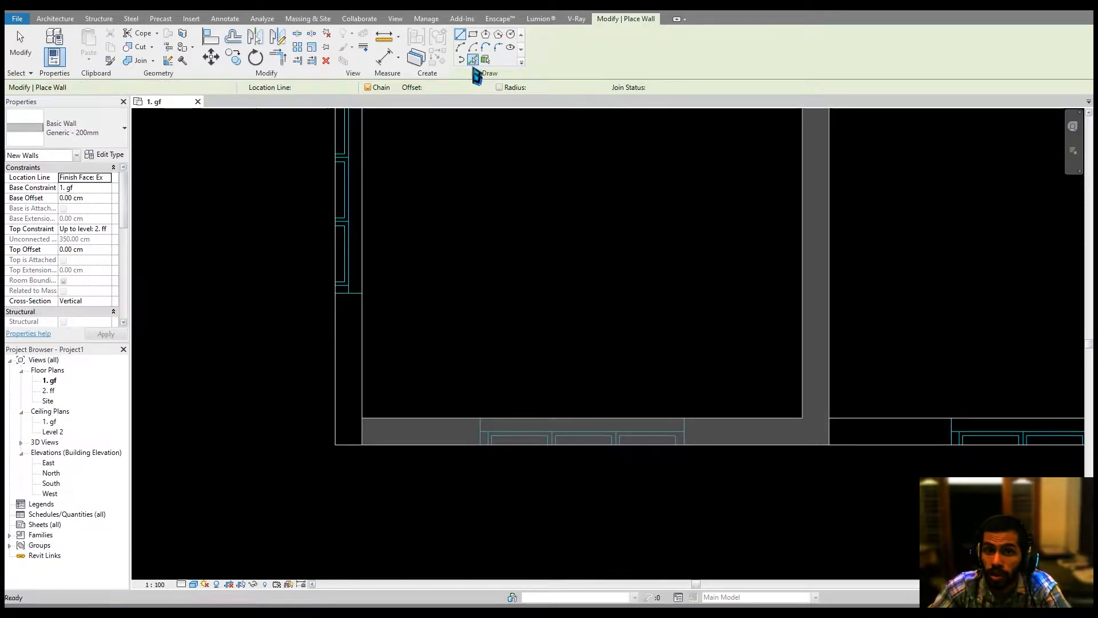
pyautogui.moveTo(429, 330); pyautogui.dragTo(429, 446, button='middle')
pyautogui.scroll(-1, 429, 446)
pyautogui.moveTo(463, 312); pyautogui.dragTo(464, 480, button='middle')
pyautogui.moveTo(437, 308); pyautogui.dragTo(437, 522, button='middle')
pyautogui.click(384, 365)
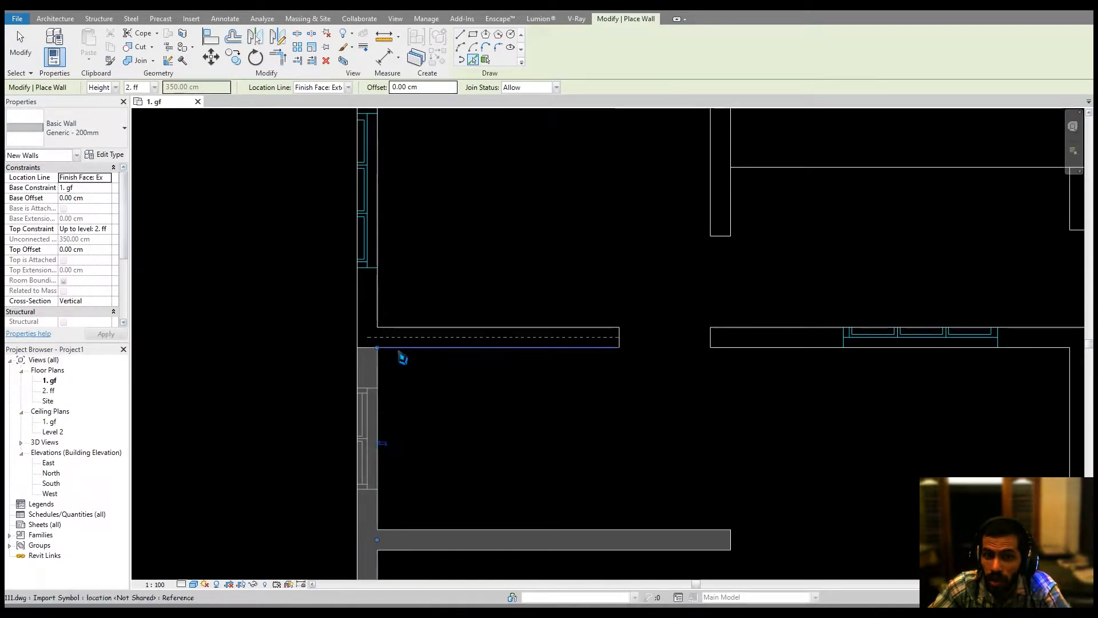
pyautogui.click(394, 345)
pyautogui.click(382, 303)
pyautogui.moveTo(461, 173); pyautogui.dragTo(473, 419, button='middle')
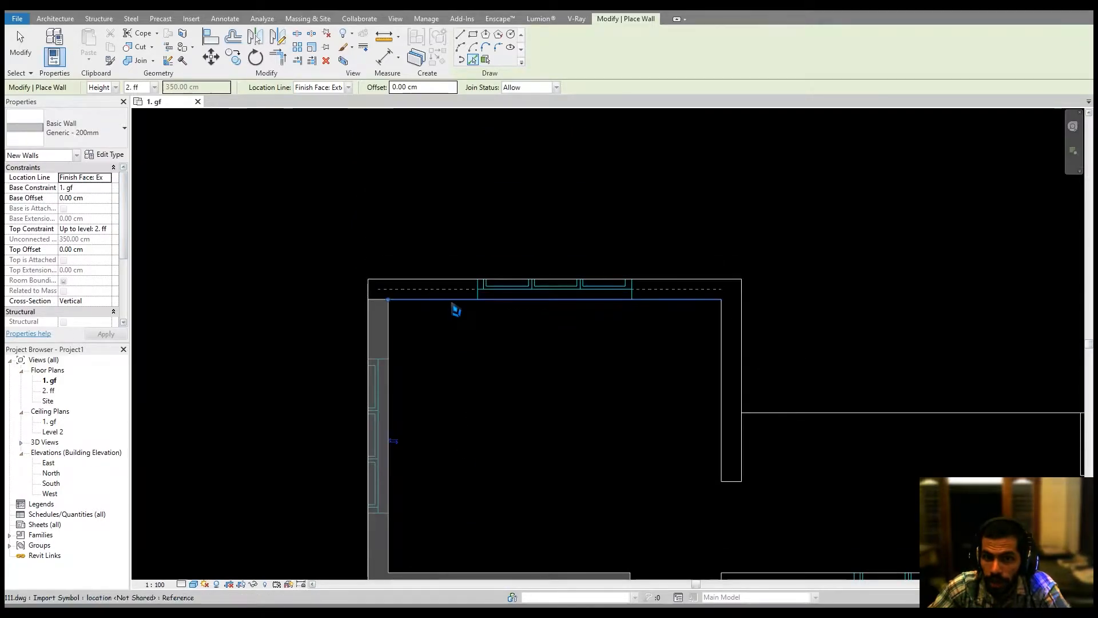
pyautogui.click(454, 302)
# Pick CAD lines to add walls around the rooms in the upper right part of the plan.
pyautogui.click(722, 378)
pyautogui.moveTo(845, 391); pyautogui.dragTo(249, 383, button='middle')
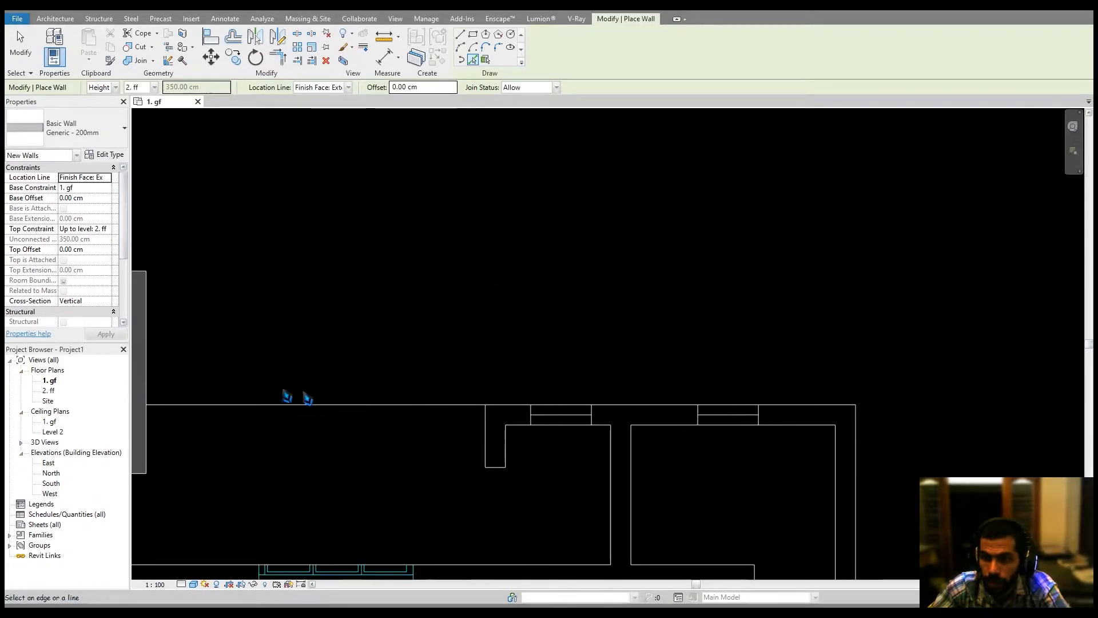
pyautogui.click(507, 449)
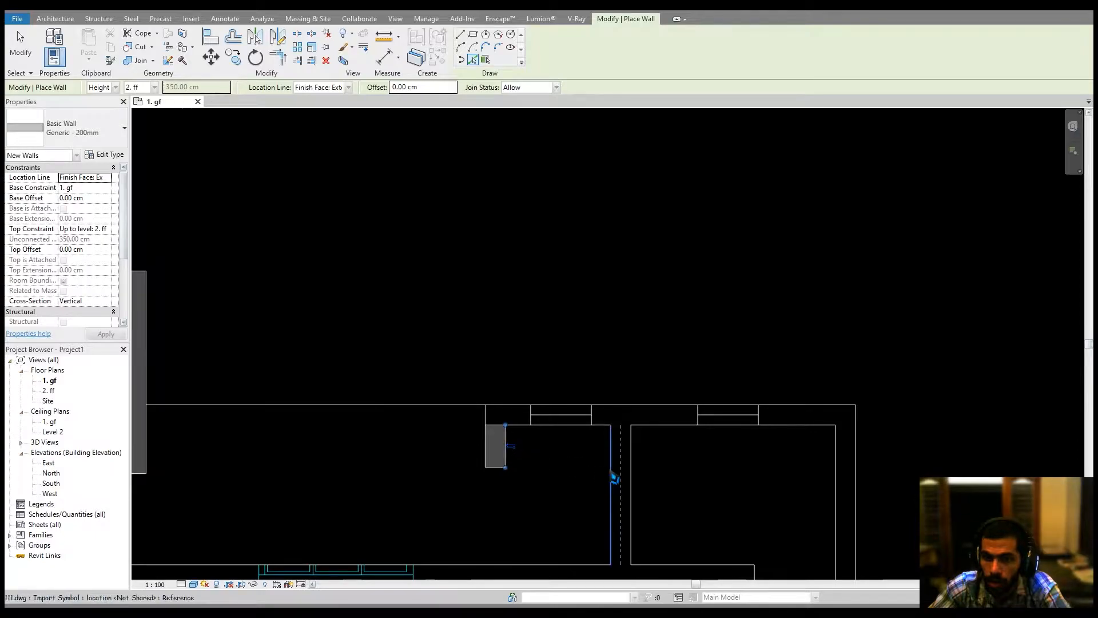
pyautogui.click(612, 475)
pyautogui.moveTo(609, 453); pyautogui.dragTo(792, 409, button='middle')
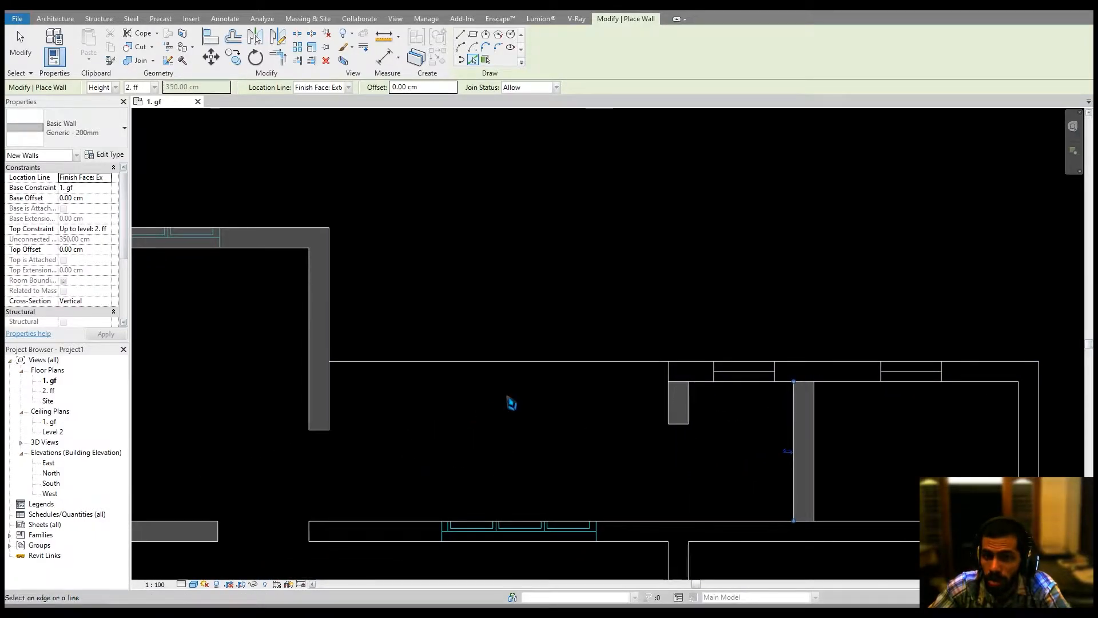
pyautogui.click(854, 391)
pyautogui.moveTo(862, 421); pyautogui.dragTo(625, 429, button='middle')
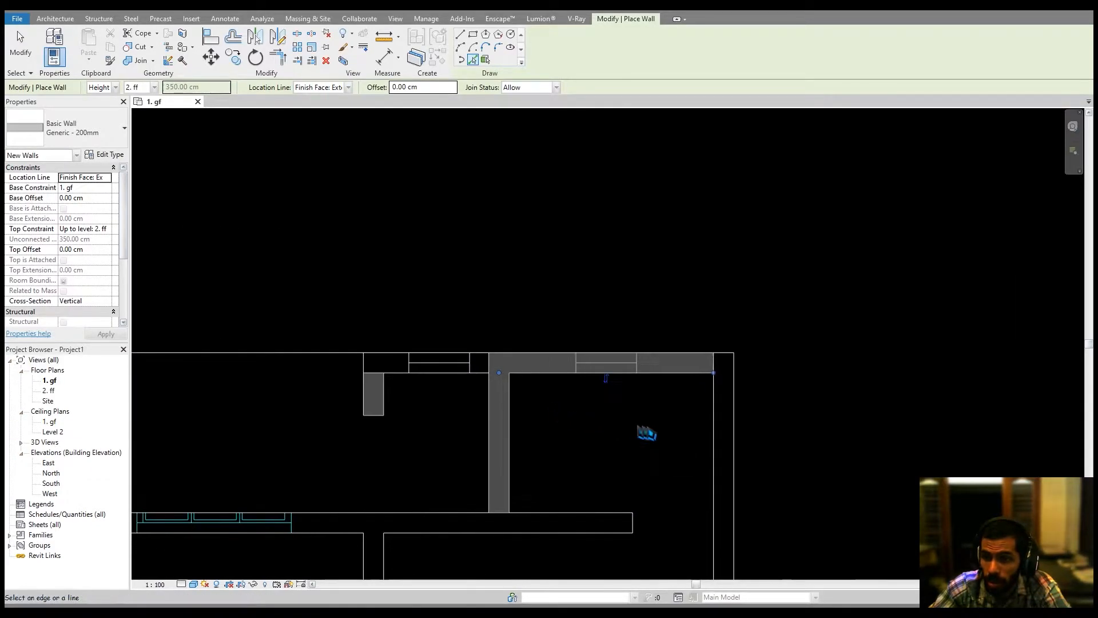
pyautogui.click(716, 431)
# Pick CAD lines for the remaining central interior and lower right walls, then exit the Wall tool.
pyautogui.scroll(-3, 741, 498)
pyautogui.moveTo(736, 515); pyautogui.dragTo(694, 357, button='middle')
pyautogui.scroll(-4, 694, 363)
pyautogui.moveTo(705, 424); pyautogui.dragTo(699, 353, button='middle')
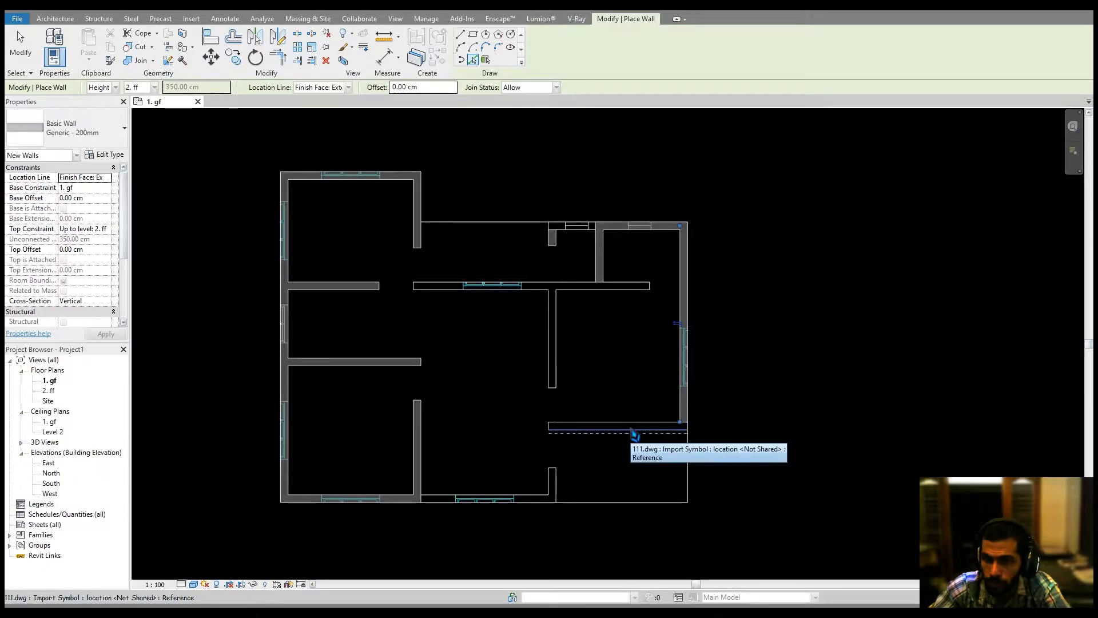
pyautogui.click(603, 439)
pyautogui.click(559, 350)
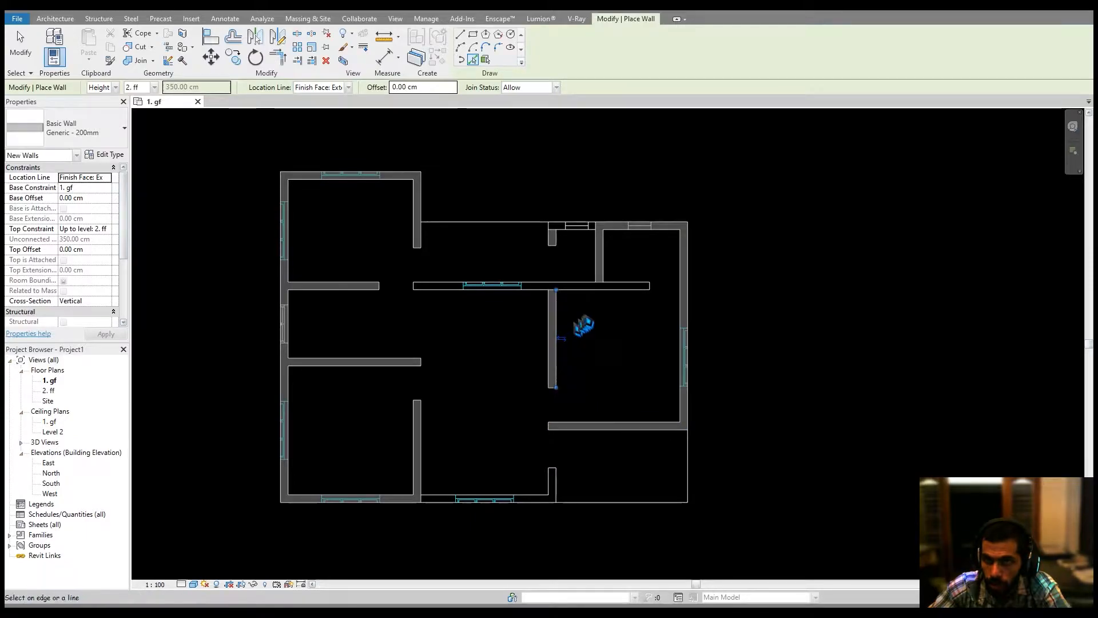
pyautogui.click(603, 297)
pyautogui.click(426, 297)
pyautogui.moveTo(507, 361); pyautogui.dragTo(525, 411, button='middle')
pyautogui.moveTo(541, 481); pyautogui.dragTo(534, 377, button='middle')
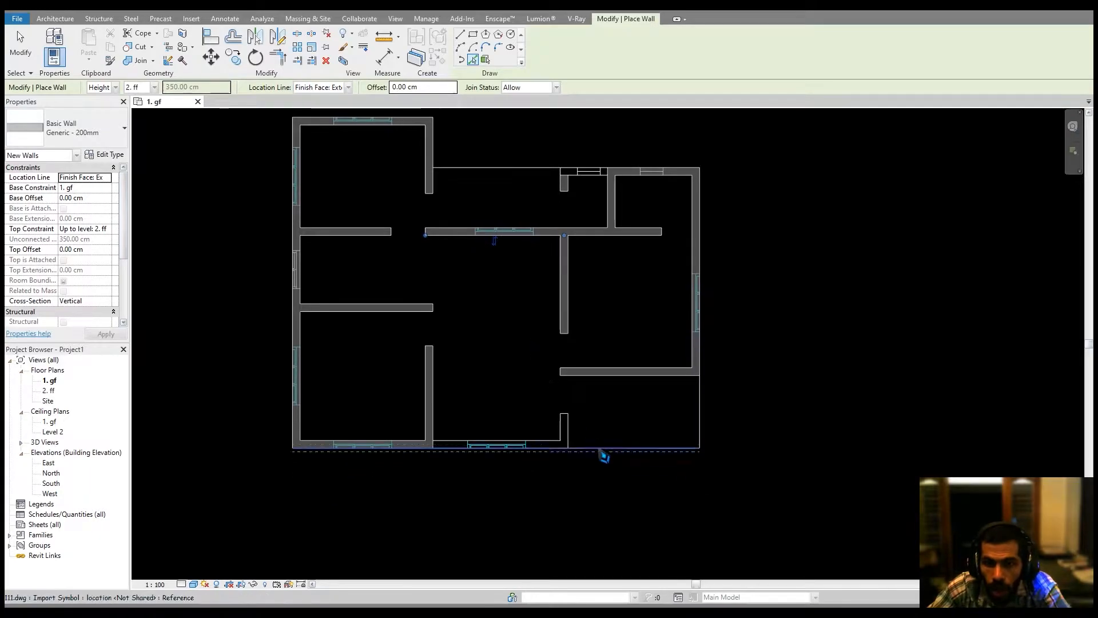
pyautogui.scroll(4, 578, 435)
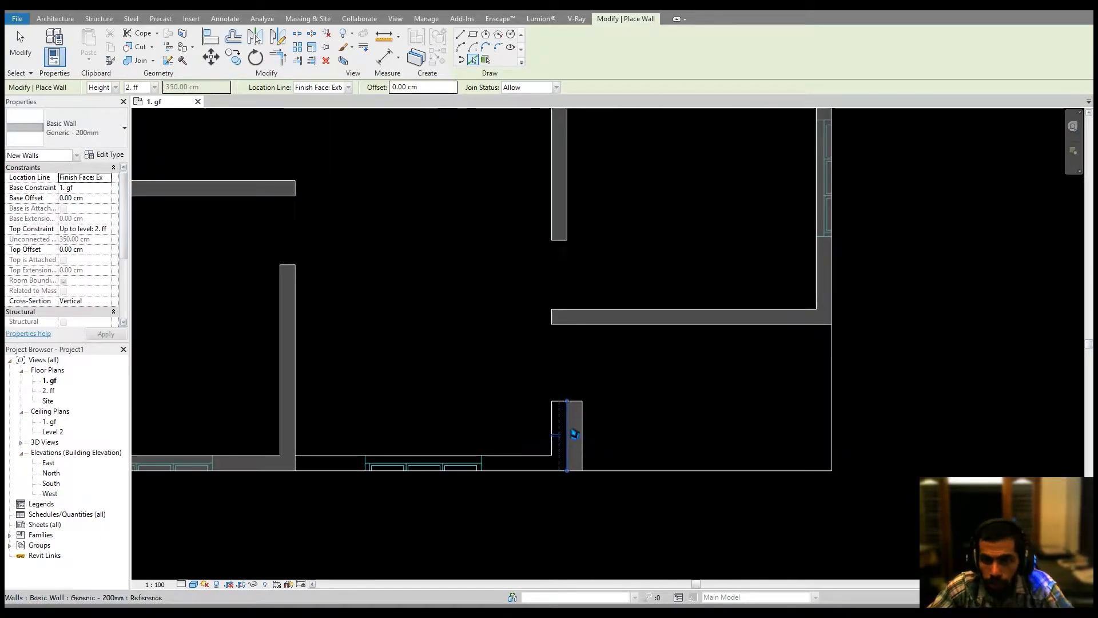
pyautogui.scroll(-5, 574, 435)
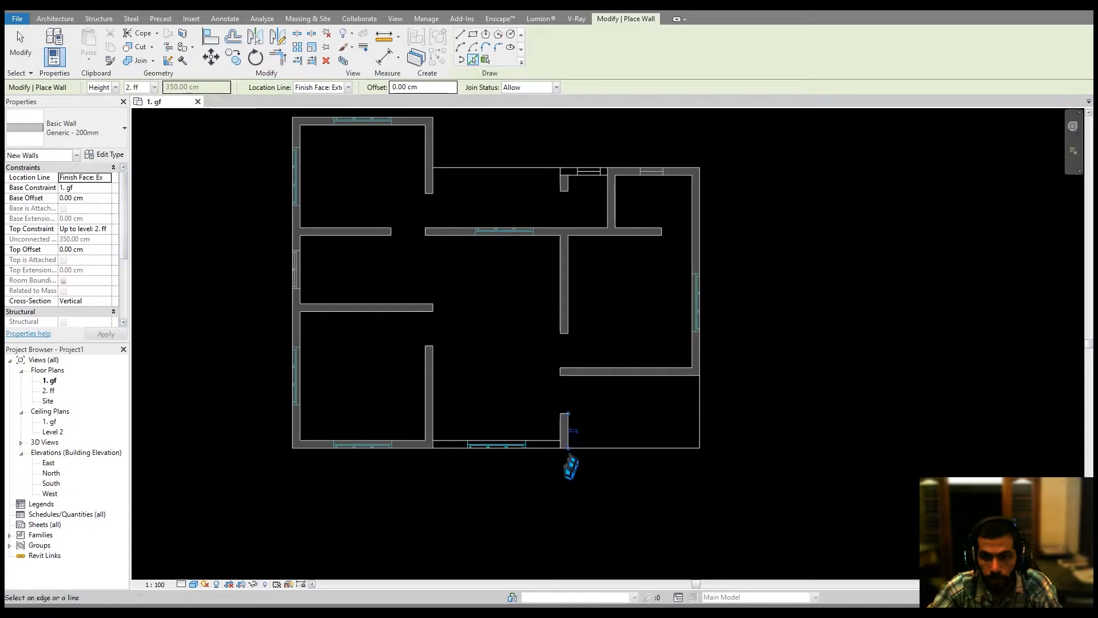
pyautogui.moveTo(569, 463); pyautogui.dragTo(586, 467, button='middle')
pyautogui.press('Escape')
# Use Trim/Extend to Corner to join the wall ends at two unconnected corners of the plan.
pyautogui.scroll(2, 506, 447)
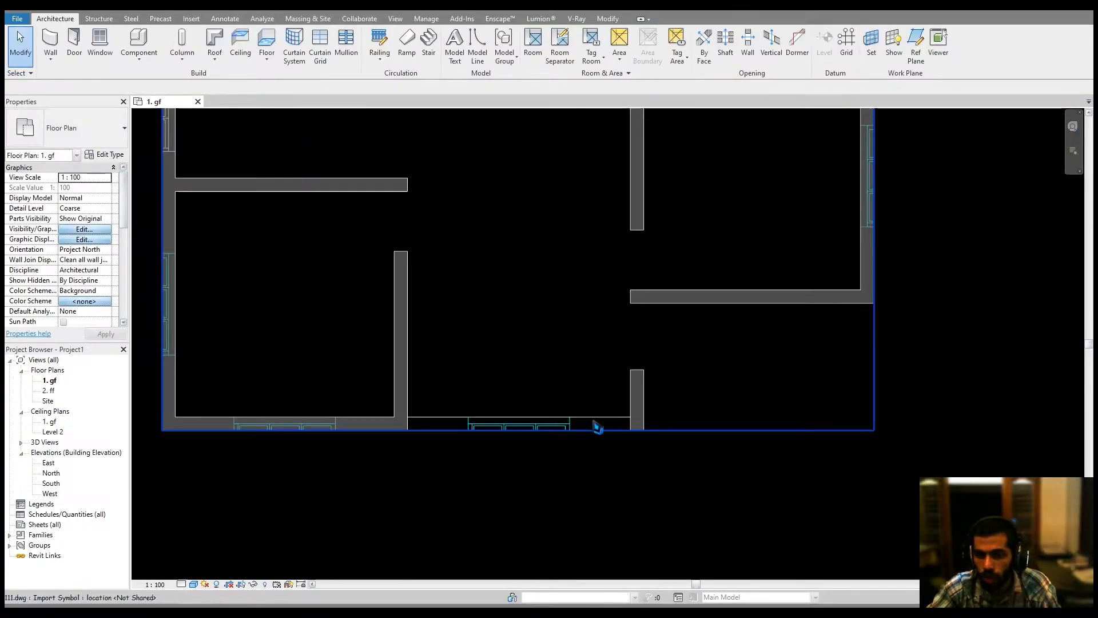
pyautogui.click(598, 20)
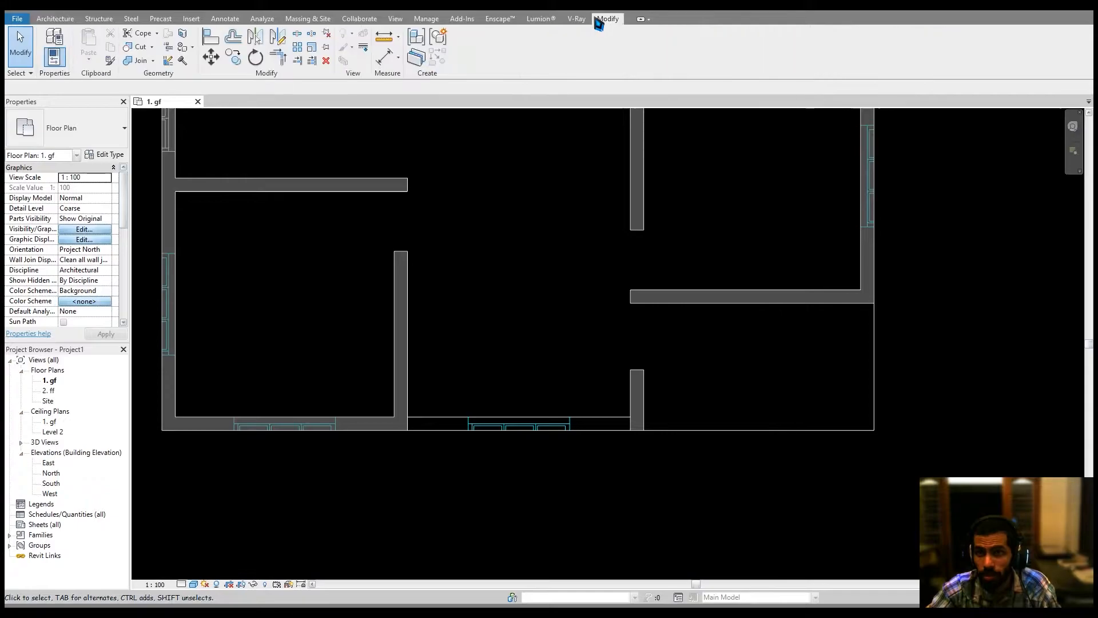
pyautogui.click(278, 57)
pyautogui.click(636, 404)
pyautogui.click(388, 423)
pyautogui.moveTo(528, 374); pyautogui.dragTo(532, 404, button='middle')
pyautogui.scroll(2, 613, 392)
pyautogui.scroll(3, 644, 294)
pyautogui.click(643, 294)
pyautogui.click(796, 262)
pyautogui.scroll(-2, 776, 377)
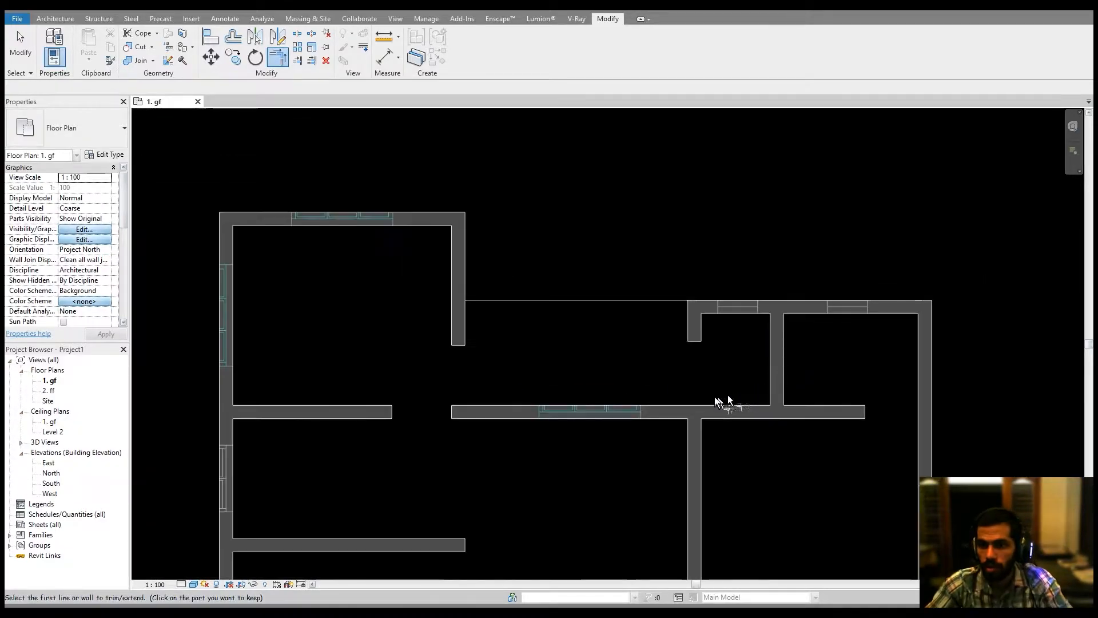
pyautogui.scroll(-2, 720, 402)
pyautogui.press('Escape')
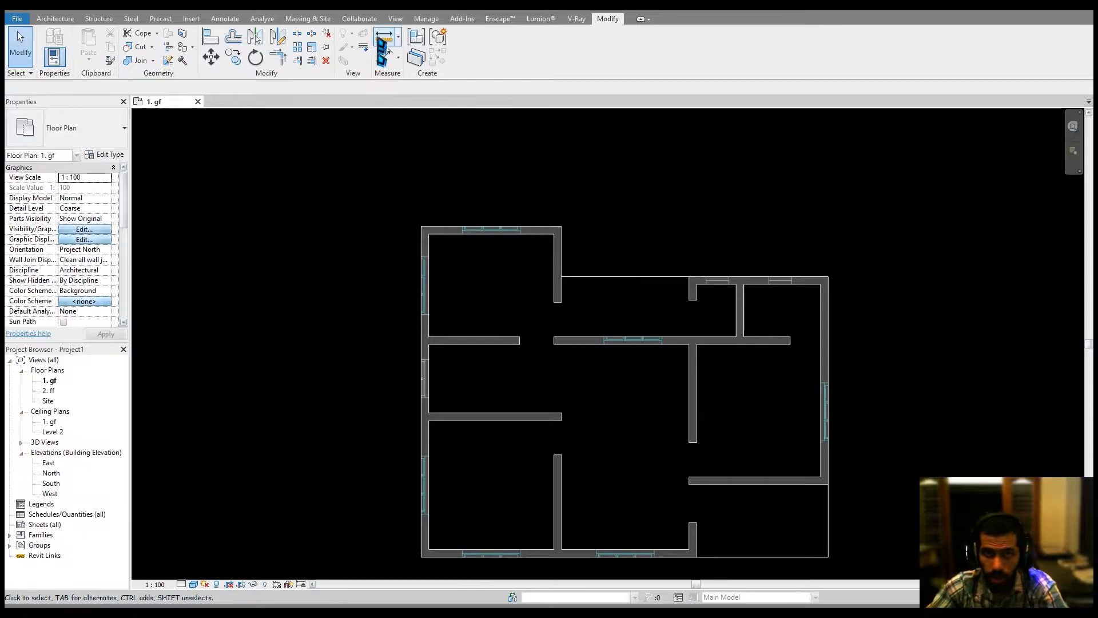
# Open the default 3D view and orbit it to inspect the modelled walls.
pyautogui.click(397, 20)
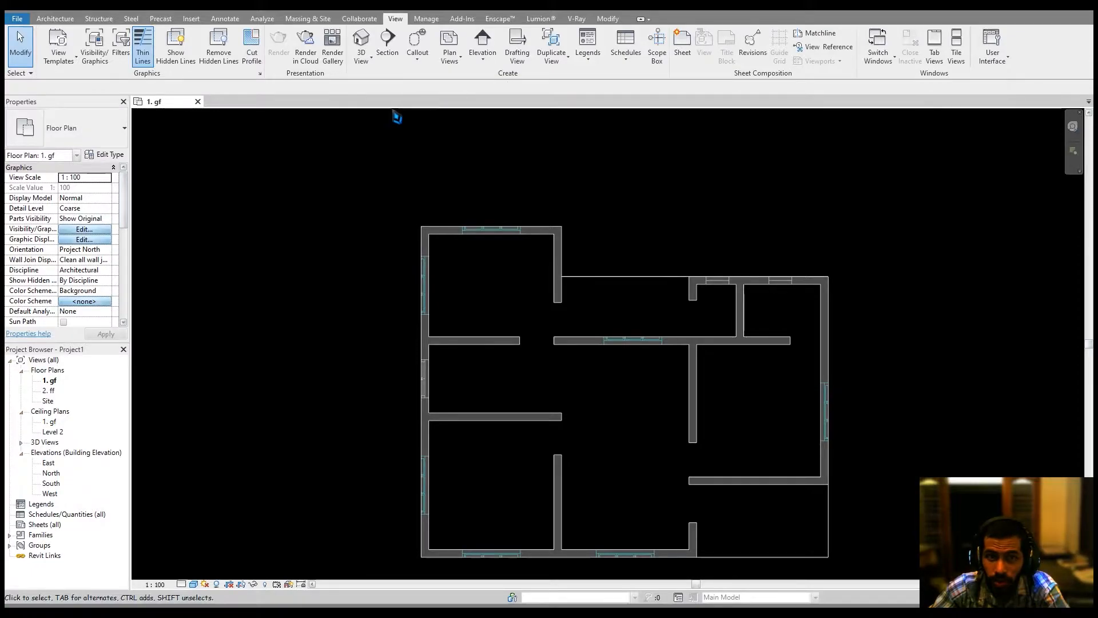
pyautogui.click(368, 62)
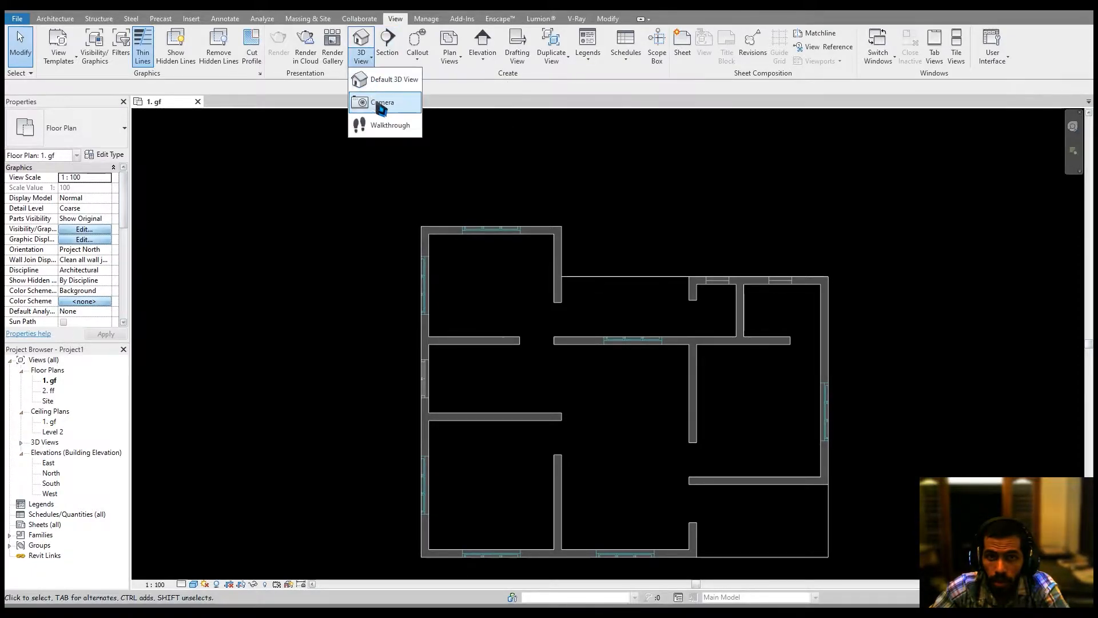
pyautogui.click(382, 119)
pyautogui.click(370, 61)
pyautogui.click(381, 74)
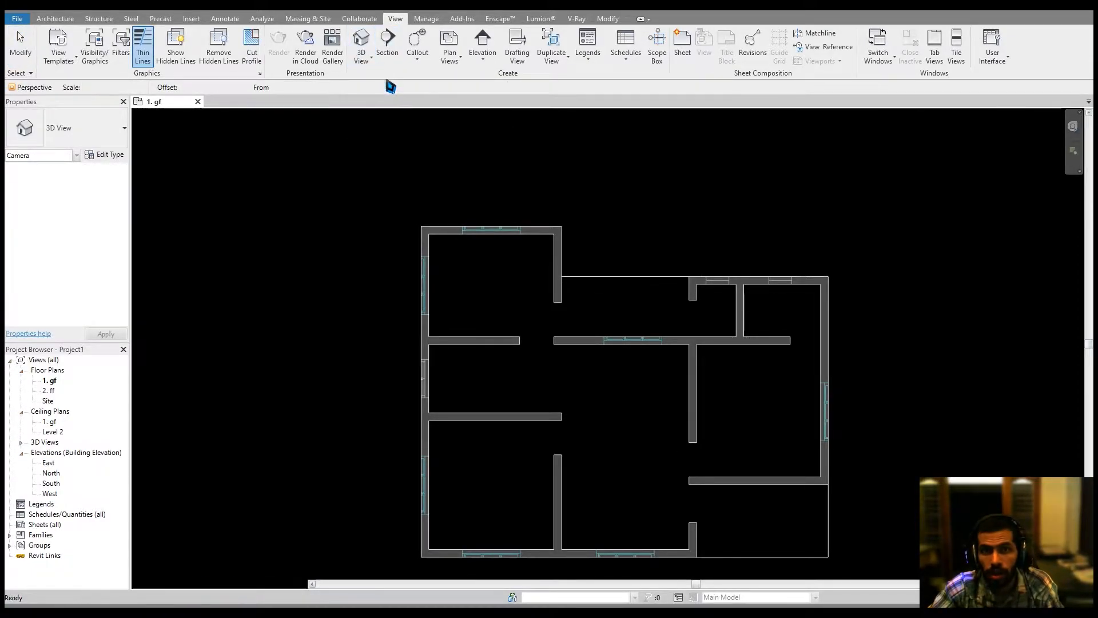
pyautogui.keyDown('shift'); pyautogui.moveTo(658, 301); pyautogui.dragTo(486, 221, button='middle'); pyautogui.keyUp('shift')
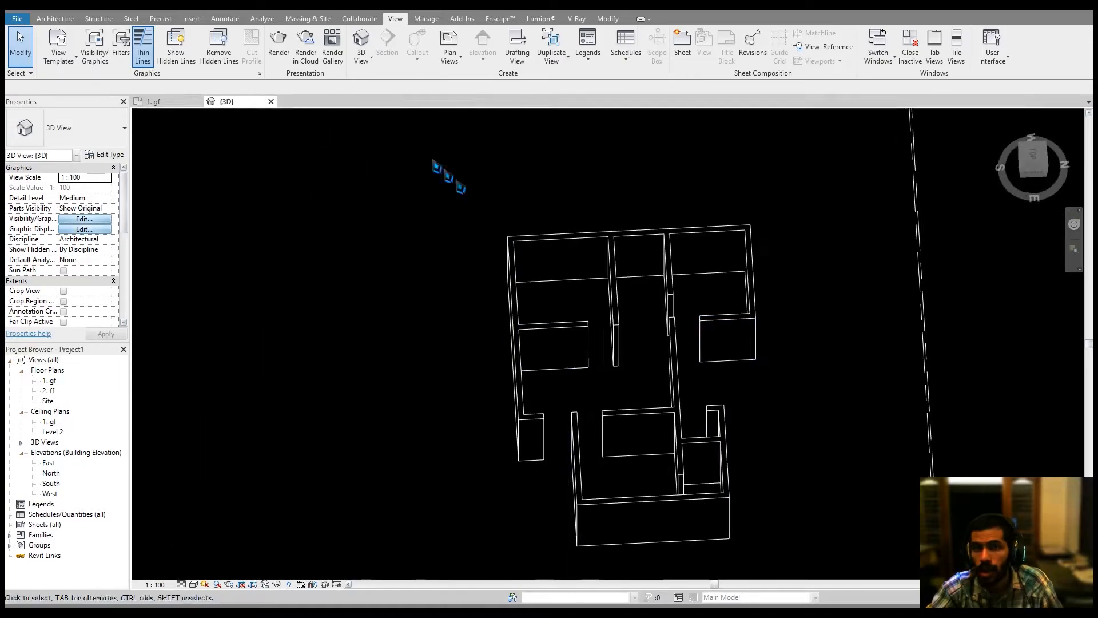
# Return to the 1. gf floor plan view and zoom in on the walls.
pyautogui.click(154, 102)
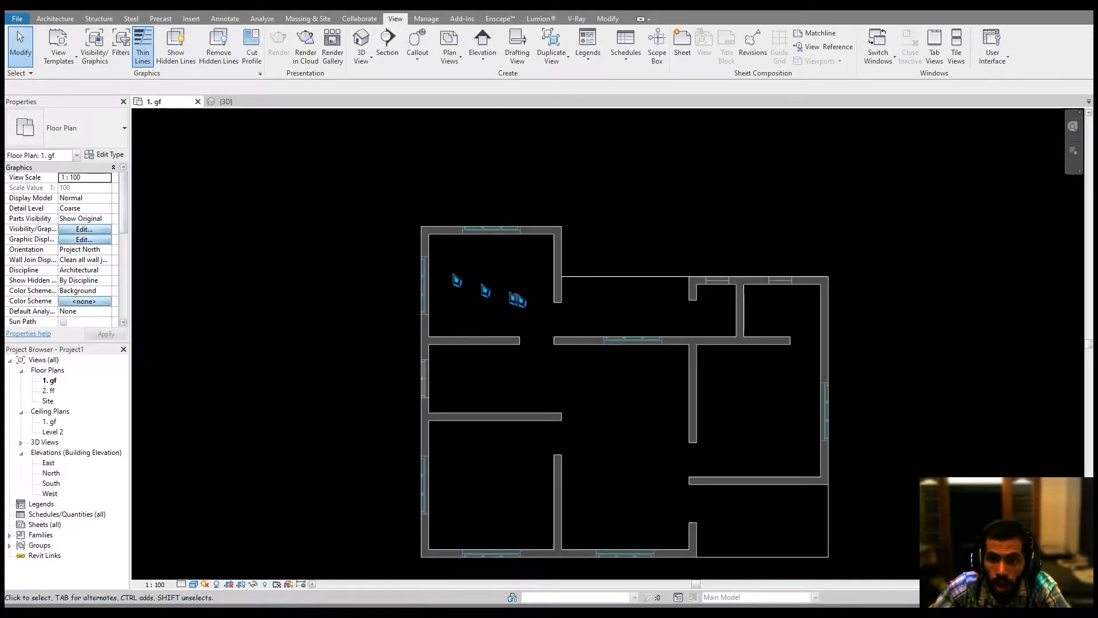
pyautogui.scroll(4, 540, 326)
pyautogui.click(55, 19)
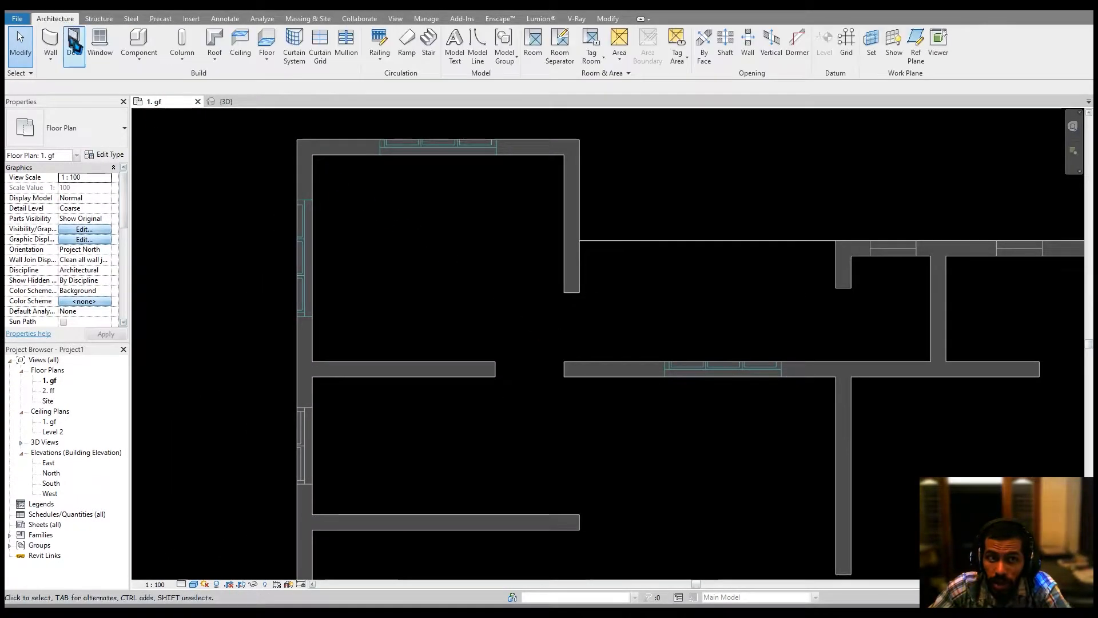
pyautogui.click(74, 38)
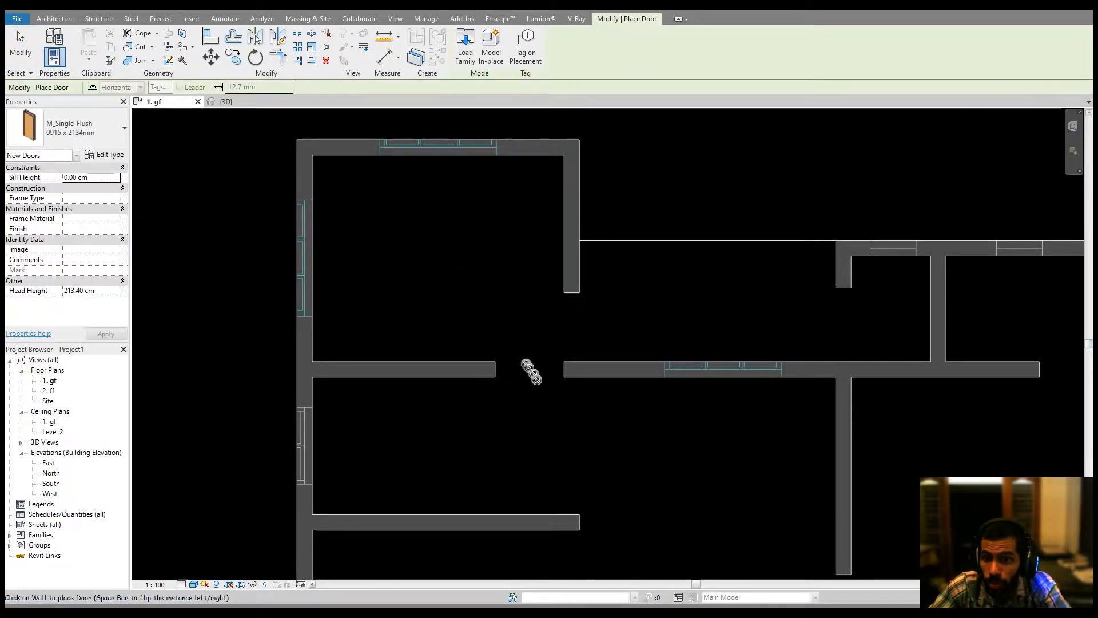
pyautogui.scroll(3, 549, 282)
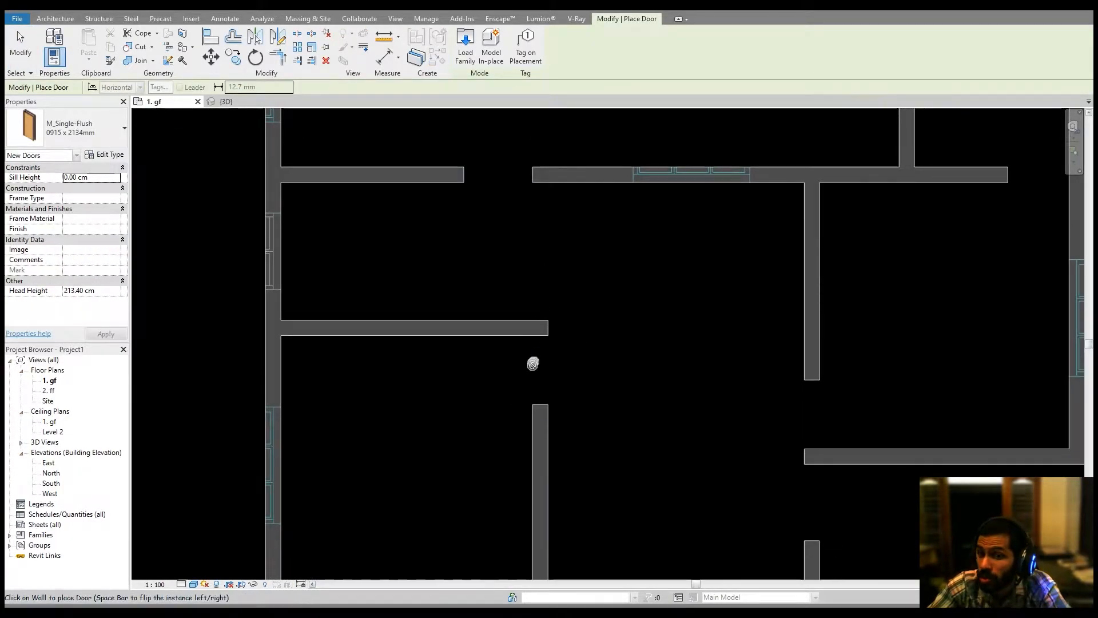
pyautogui.scroll(4, 534, 371)
pyautogui.moveTo(575, 374); pyautogui.dragTo(569, 381, button='middle')
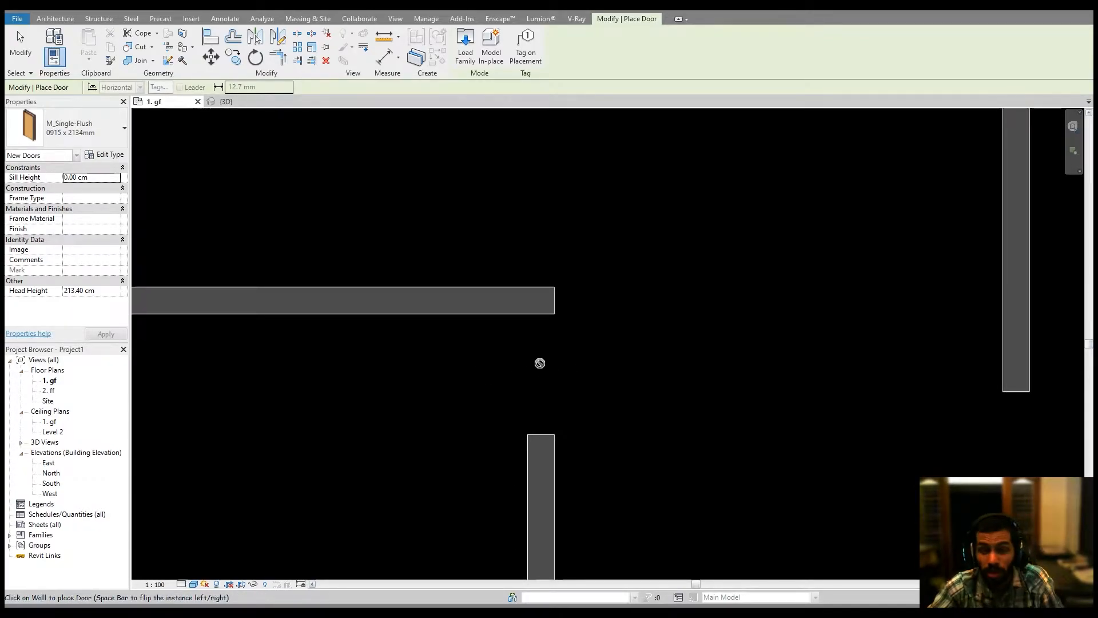
pyautogui.press('Escape')
# Use Trim/Extend to Corner to join the central interior walls at their corner.
pyautogui.moveTo(546, 367); pyautogui.dragTo(552, 369, button='middle')
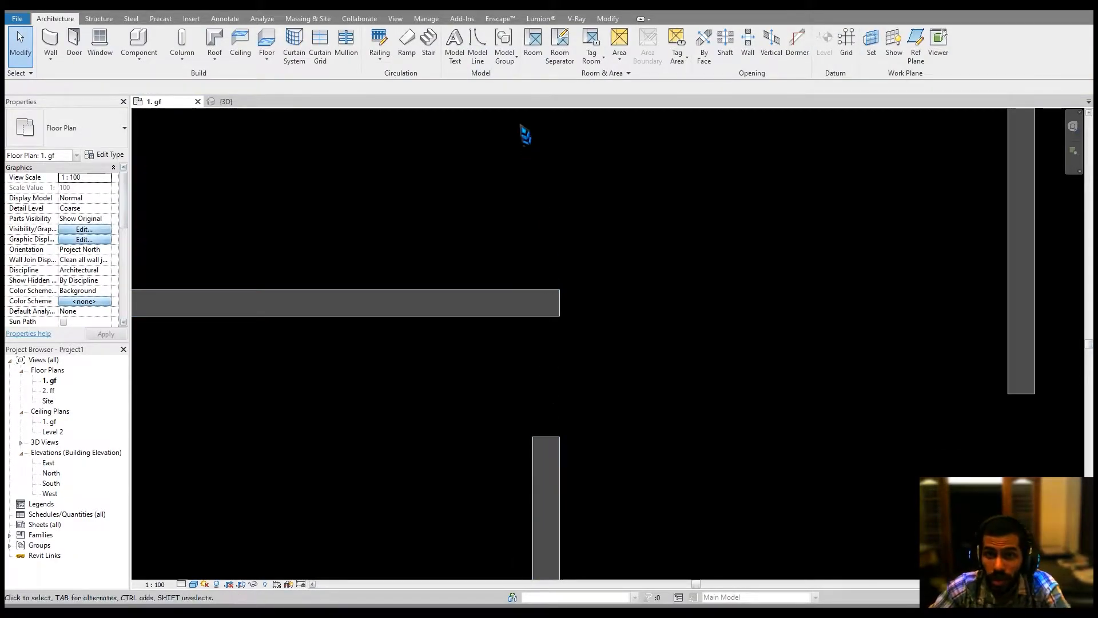
pyautogui.click(548, 455)
pyautogui.moveTo(560, 438); pyautogui.dragTo(560, 317)
pyautogui.scroll(-2, 616, 299)
pyautogui.moveTo(617, 299); pyautogui.dragTo(648, 488, button='middle')
pyautogui.click(607, 355)
pyautogui.moveTo(559, 333); pyautogui.dragTo(556, 432, button='middle')
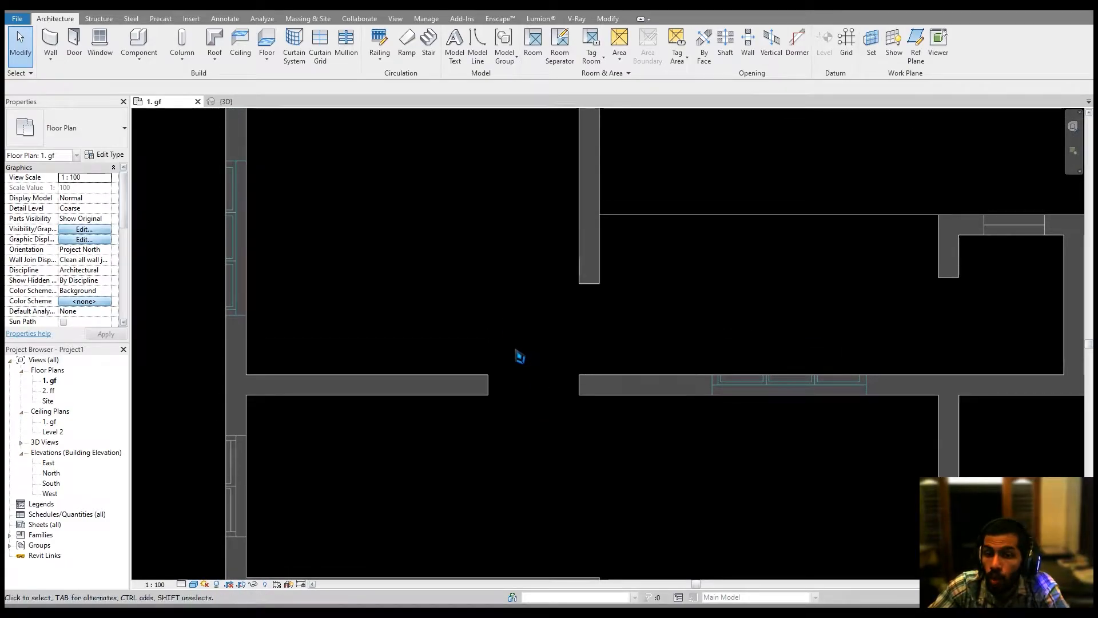
pyautogui.click(607, 19)
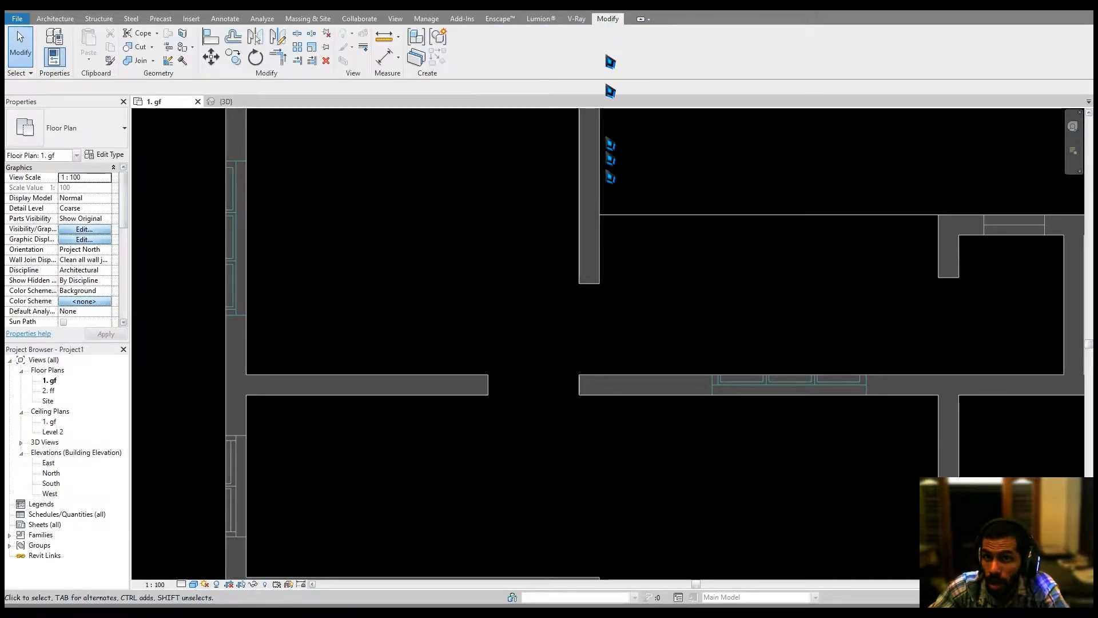
pyautogui.click(282, 67)
pyautogui.click(584, 289)
pyautogui.click(621, 384)
pyautogui.moveTo(606, 381); pyautogui.dragTo(623, 400, button='middle')
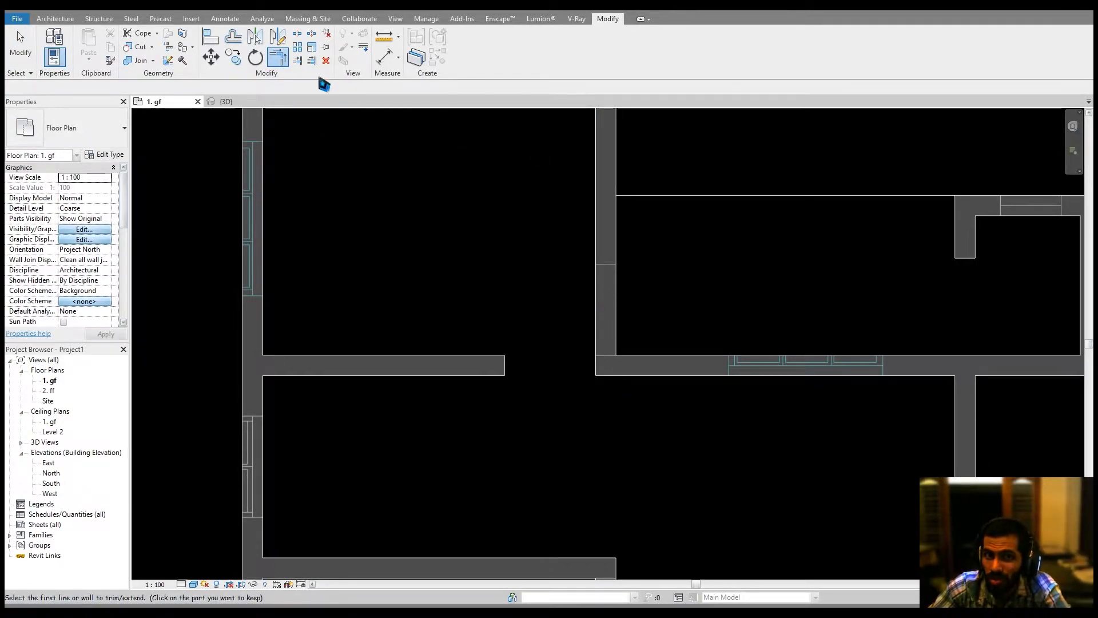
# Use Trim/Extend Single Element to extend two central interior walls to their boundary walls.
pyautogui.click(297, 60)
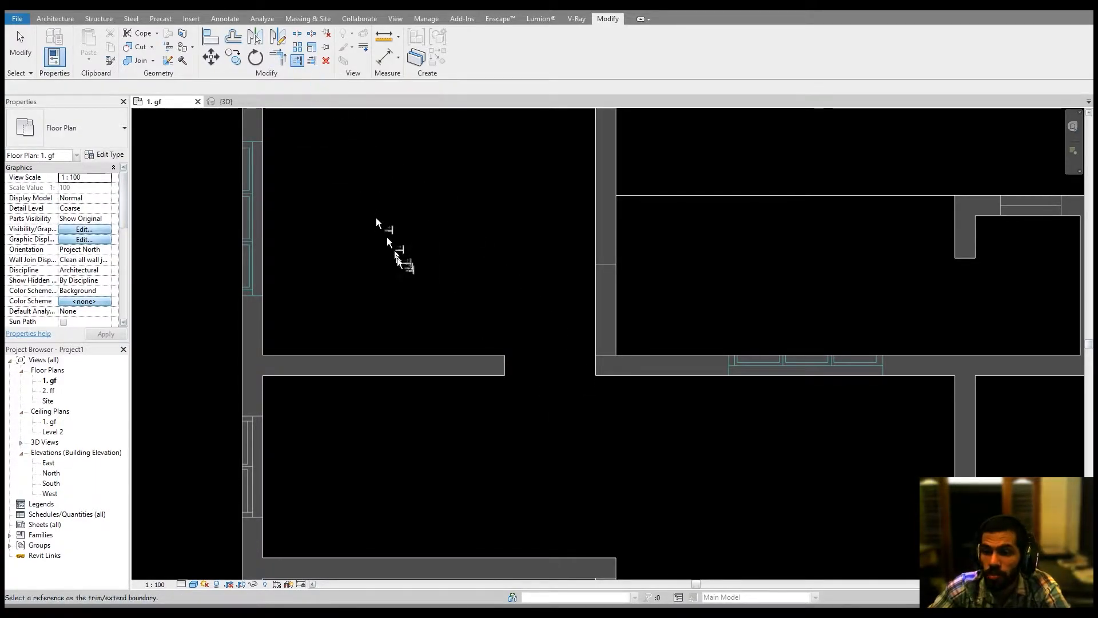
pyautogui.click(592, 372)
pyautogui.click(504, 371)
pyautogui.moveTo(768, 417); pyautogui.dragTo(442, 490, button='middle')
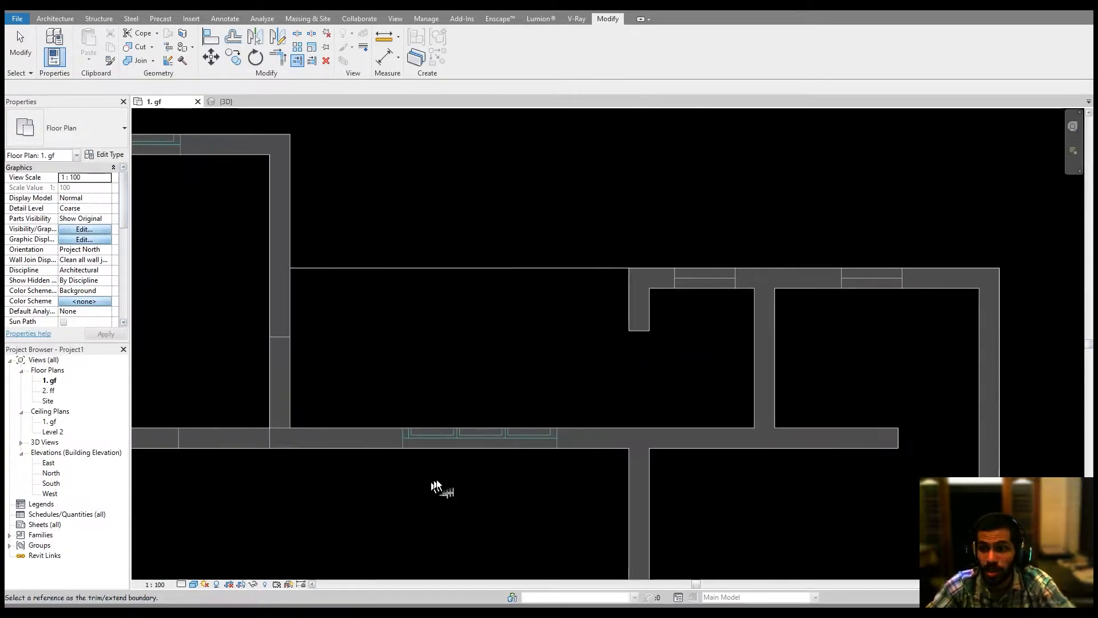
pyautogui.click(641, 427)
pyautogui.click(641, 315)
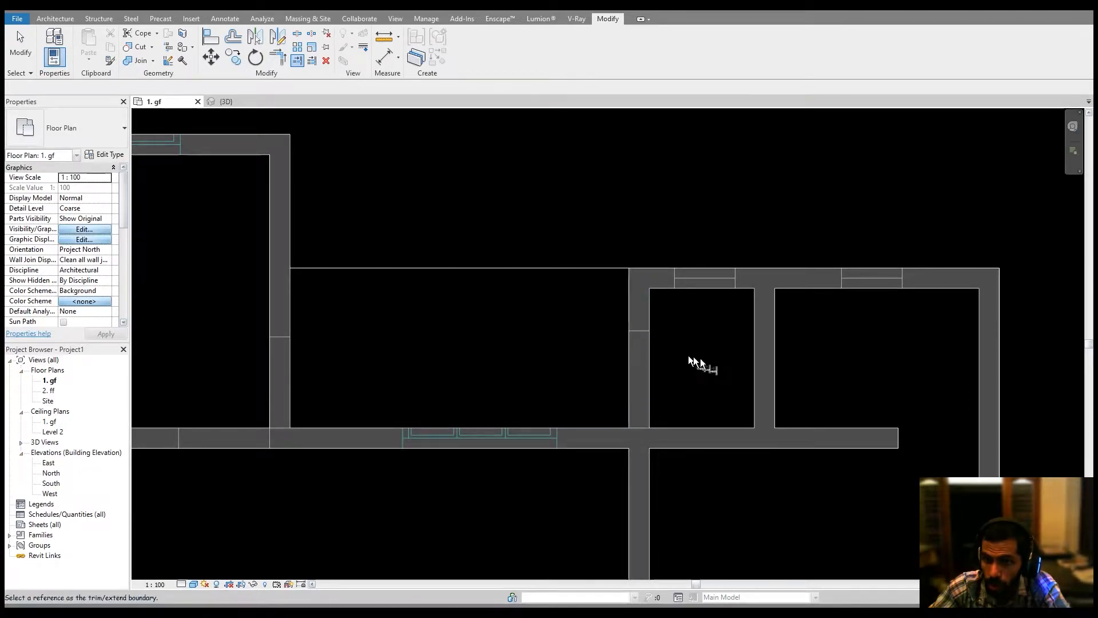
# Extend the remaining short interior walls to their boundary walls, then exit the tool.
pyautogui.moveTo(703, 372); pyautogui.dragTo(543, 369, button='middle')
pyautogui.click(817, 440)
pyautogui.click(727, 445)
pyautogui.scroll(-2, 741, 461)
pyautogui.moveTo(741, 461); pyautogui.dragTo(712, 311, button='middle')
pyautogui.moveTo(696, 408); pyautogui.dragTo(697, 314, button='middle')
pyautogui.click(551, 432)
pyautogui.click(542, 402)
pyautogui.click(547, 522)
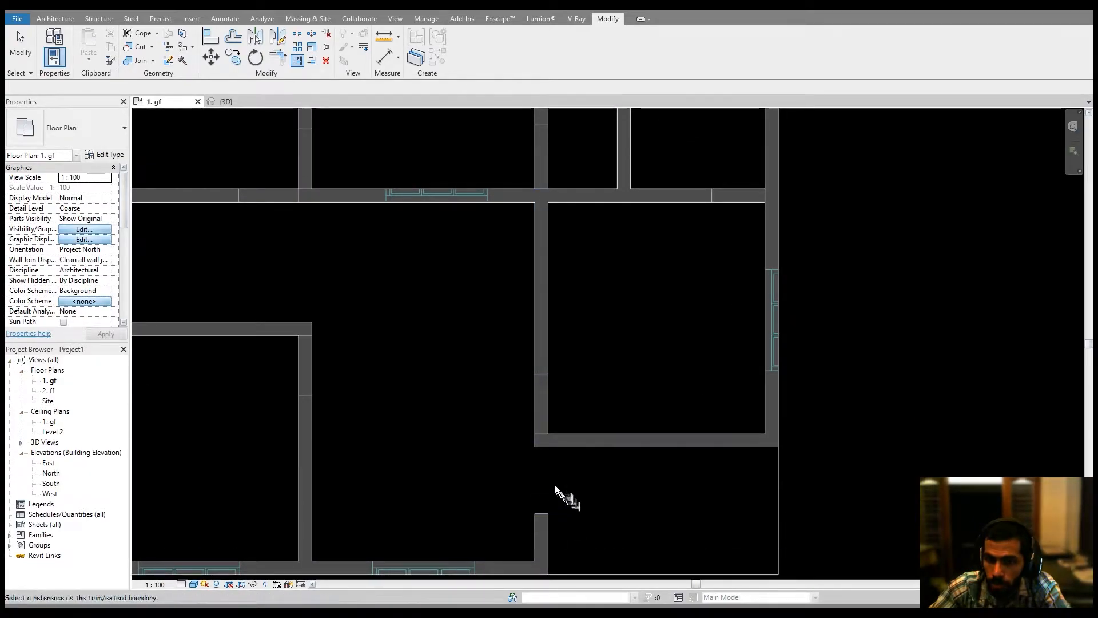
pyautogui.scroll(-2, 516, 487)
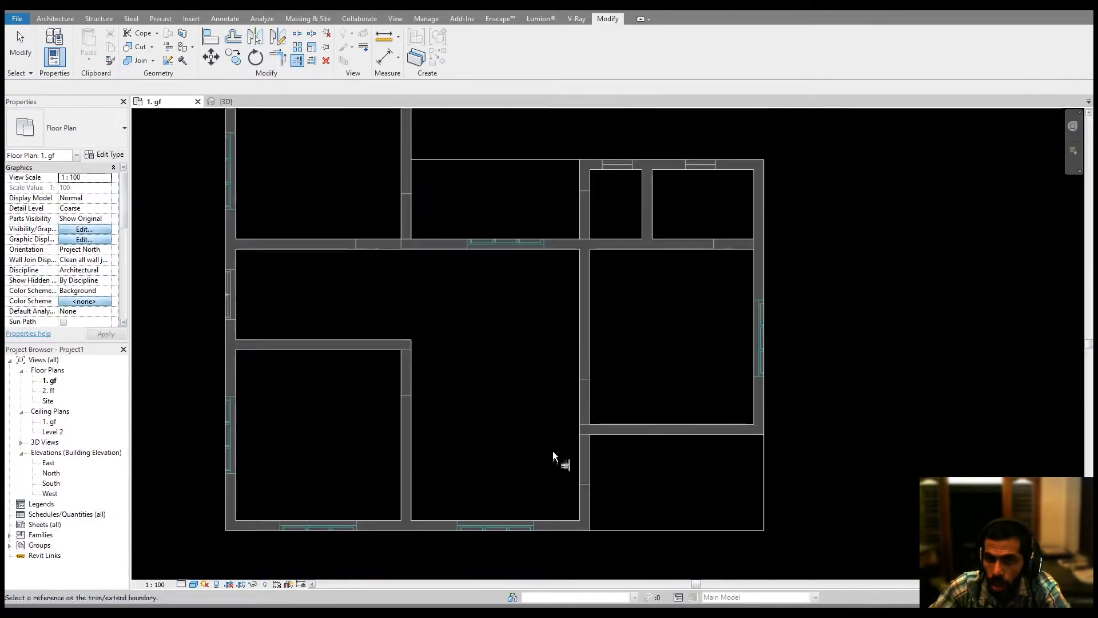
pyautogui.moveTo(559, 458); pyautogui.dragTo(583, 523, button='middle')
pyautogui.scroll(-2, 583, 522)
pyautogui.moveTo(589, 453); pyautogui.dragTo(587, 391, button='middle')
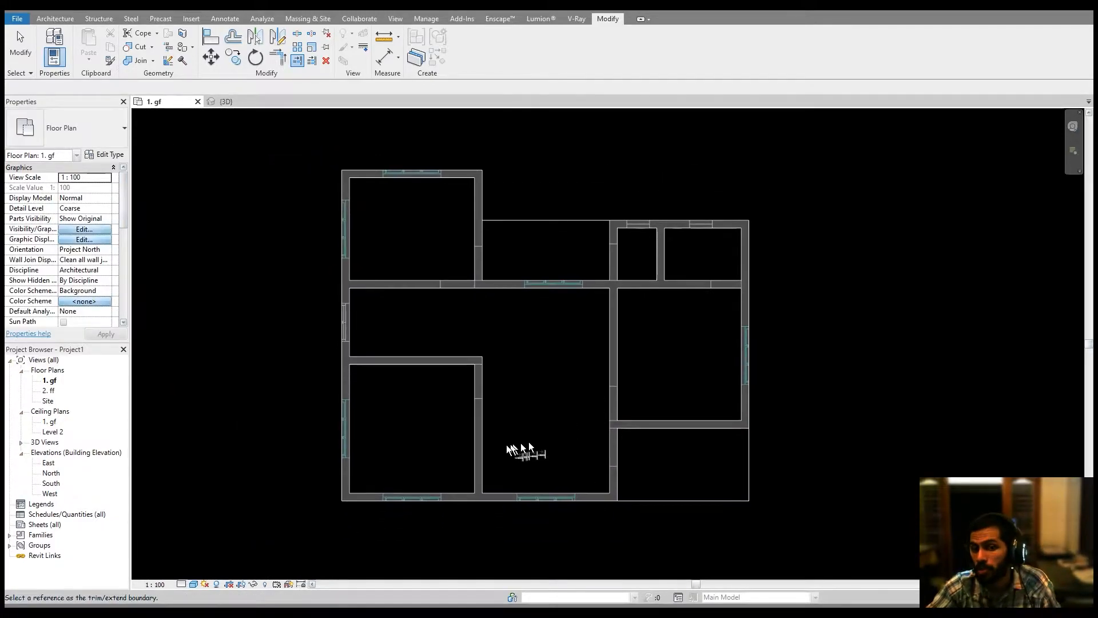
pyautogui.scroll(6, 522, 449)
pyautogui.press('Escape')
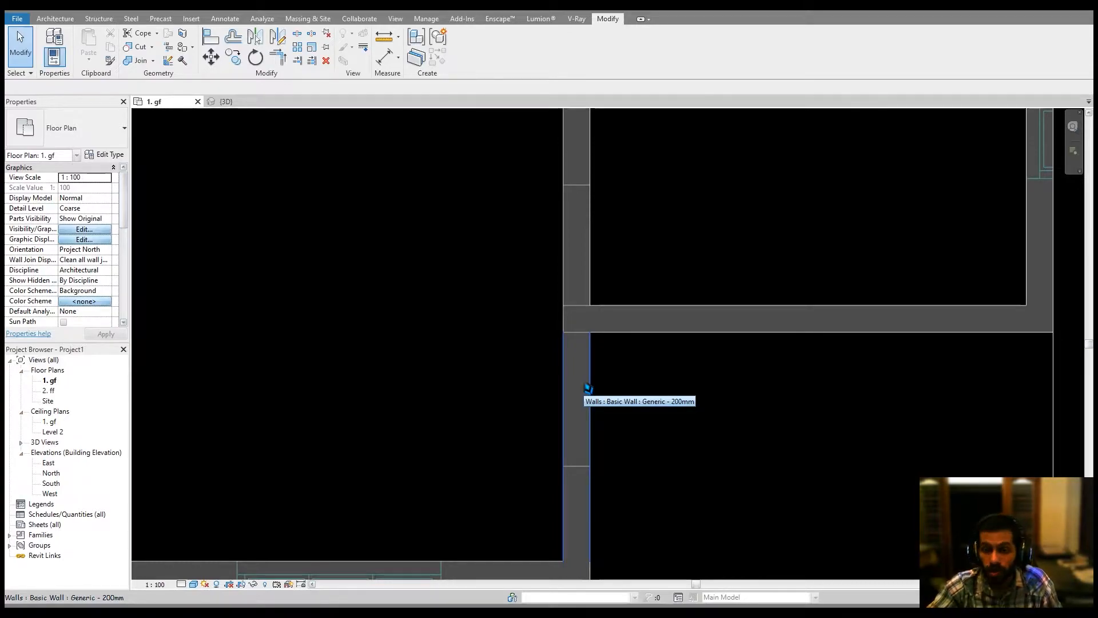
# Start the Door tool and open the M_Single-Flush door's type properties, then cancel them.
pyautogui.press('d')
pyautogui.press('r')
pyautogui.press('Escape')
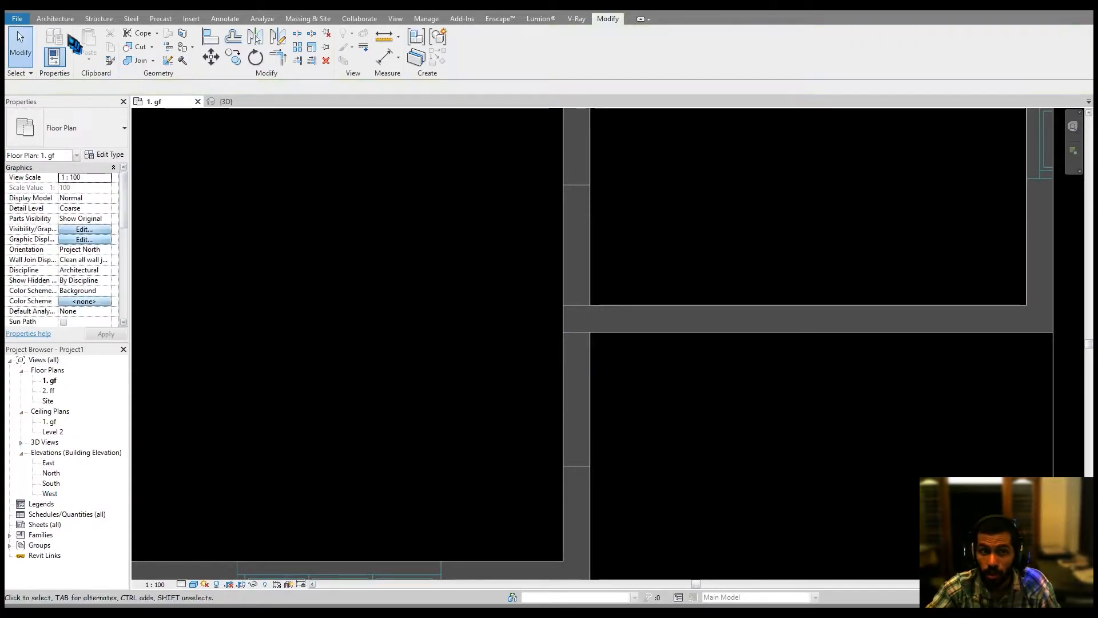
pyautogui.click(54, 19)
pyautogui.click(74, 41)
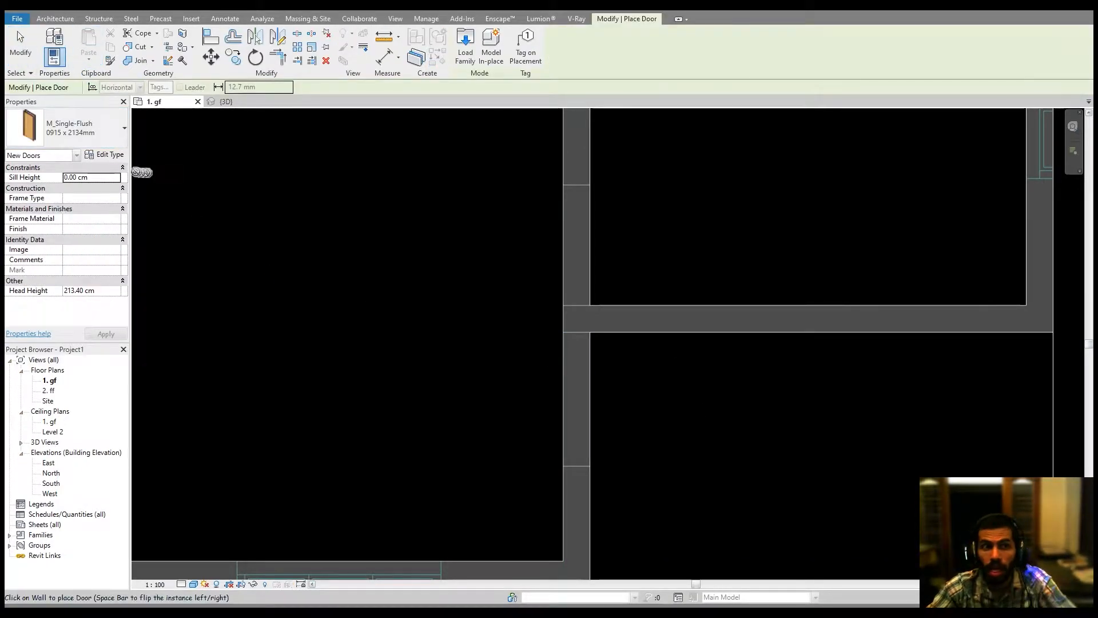
pyautogui.click(119, 156)
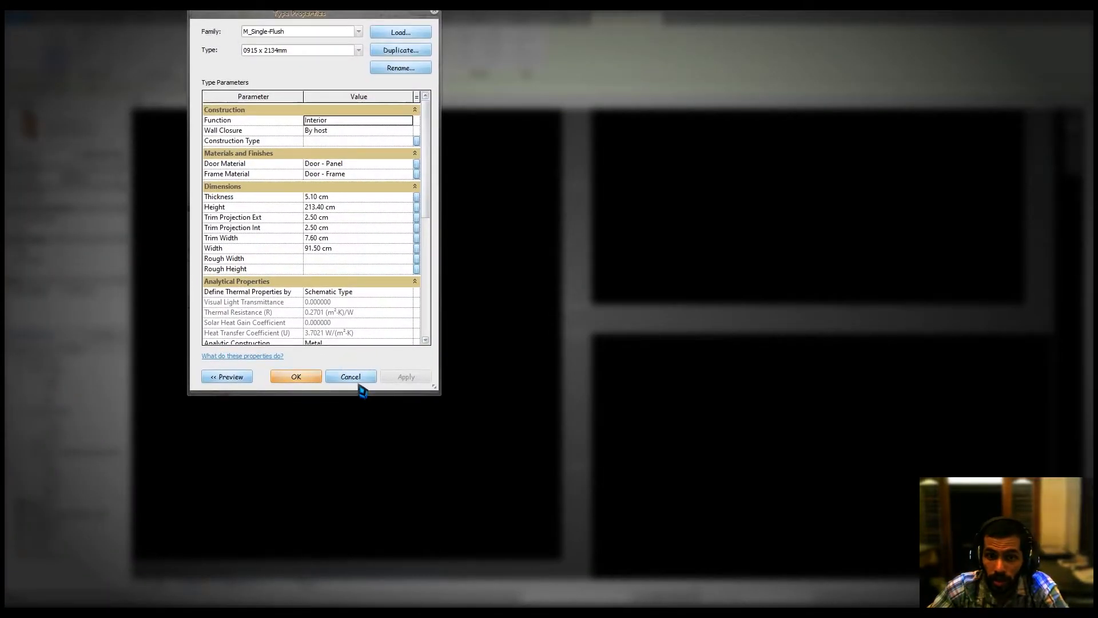
pyautogui.click(365, 387)
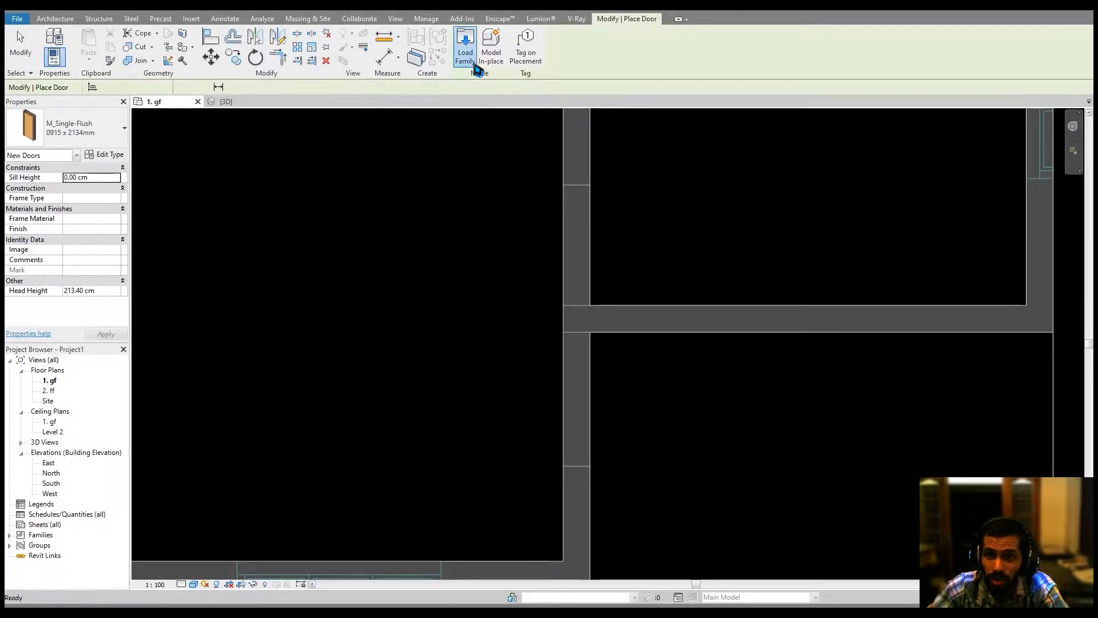
# Load an internal single door family from the UK library's Doors > Internal Doors folder.
pyautogui.click(476, 67)
pyautogui.click(710, 532)
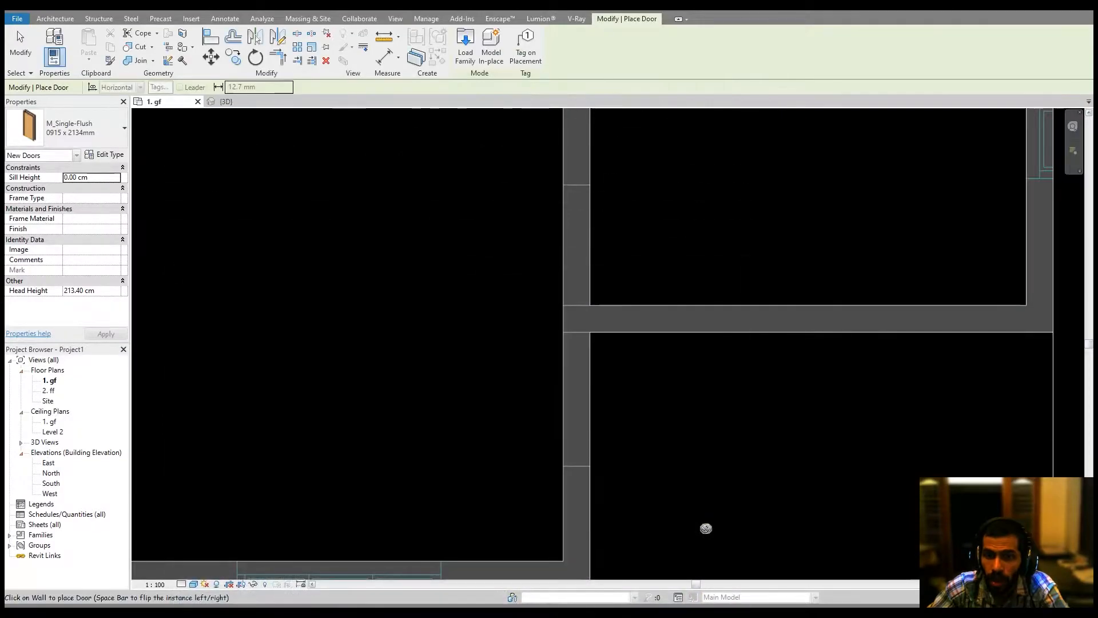
pyautogui.click(479, 52)
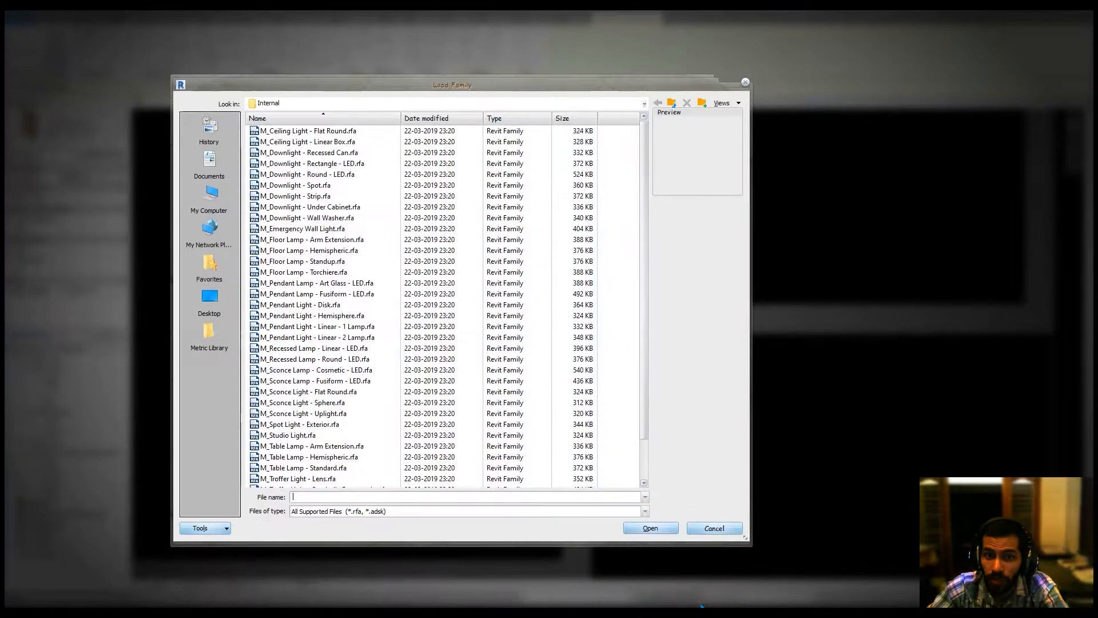
pyautogui.click(672, 104)
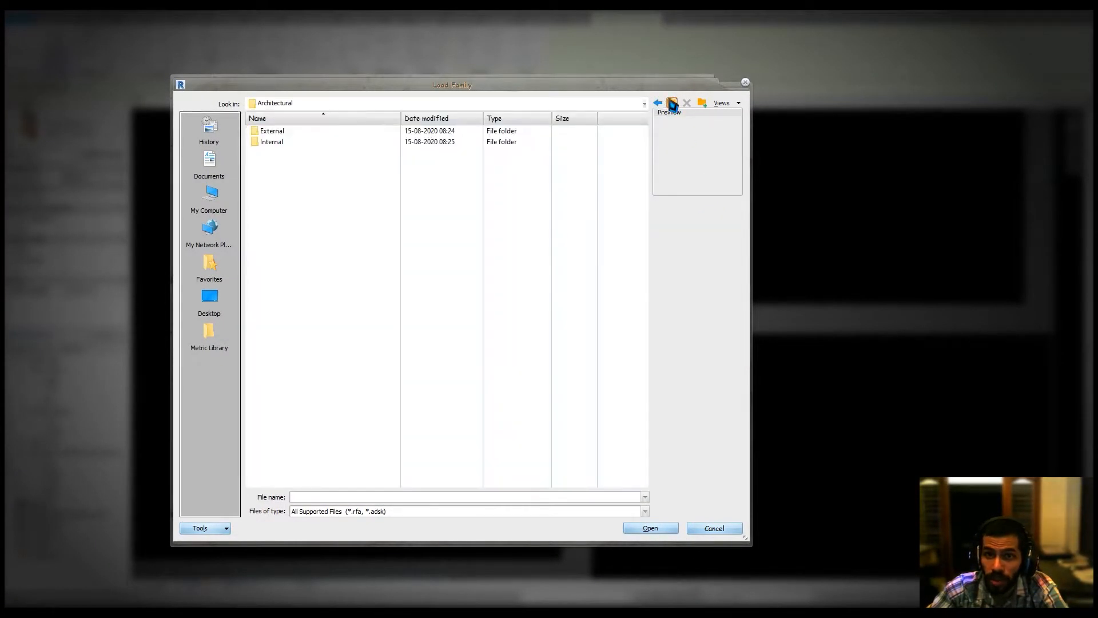
pyautogui.click(673, 104)
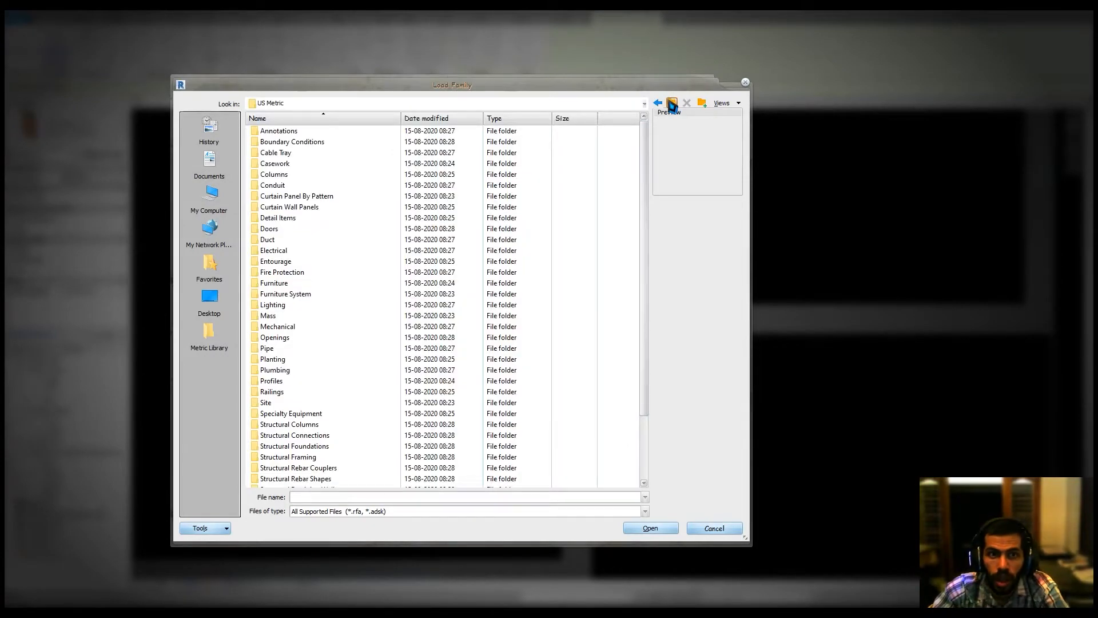
pyautogui.click(673, 103)
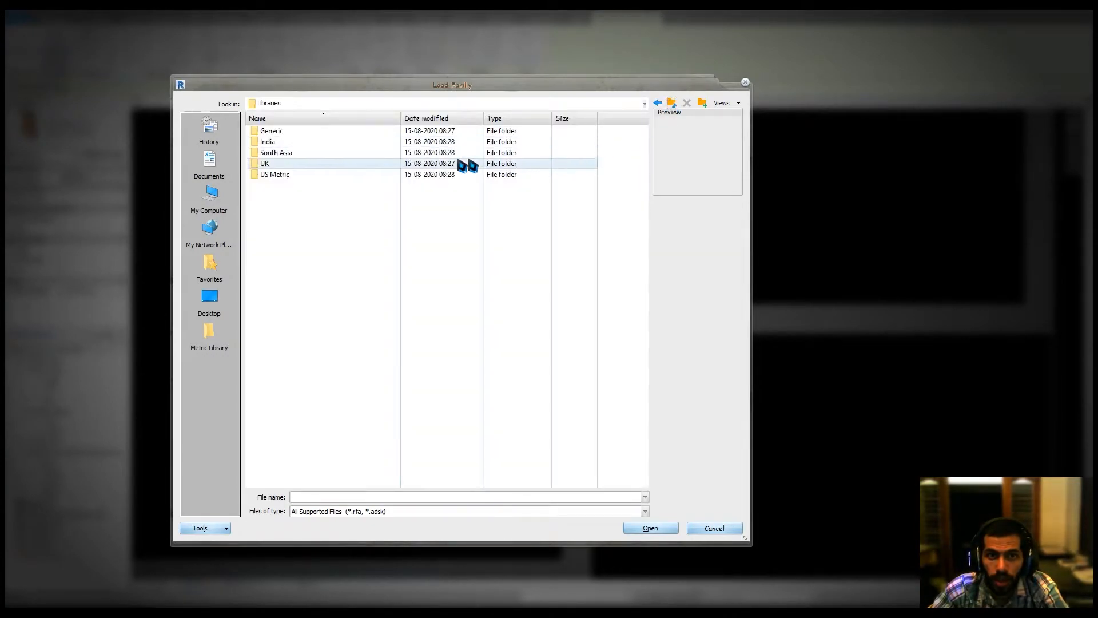
pyautogui.doubleClick(329, 165)
pyautogui.click(673, 104)
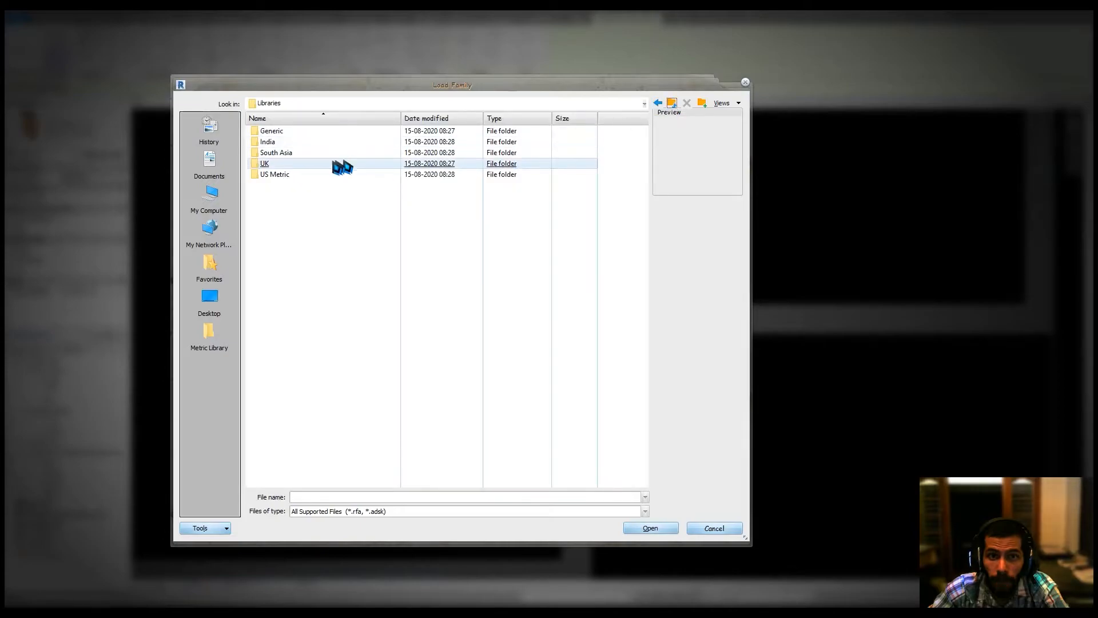
pyautogui.doubleClick(280, 165)
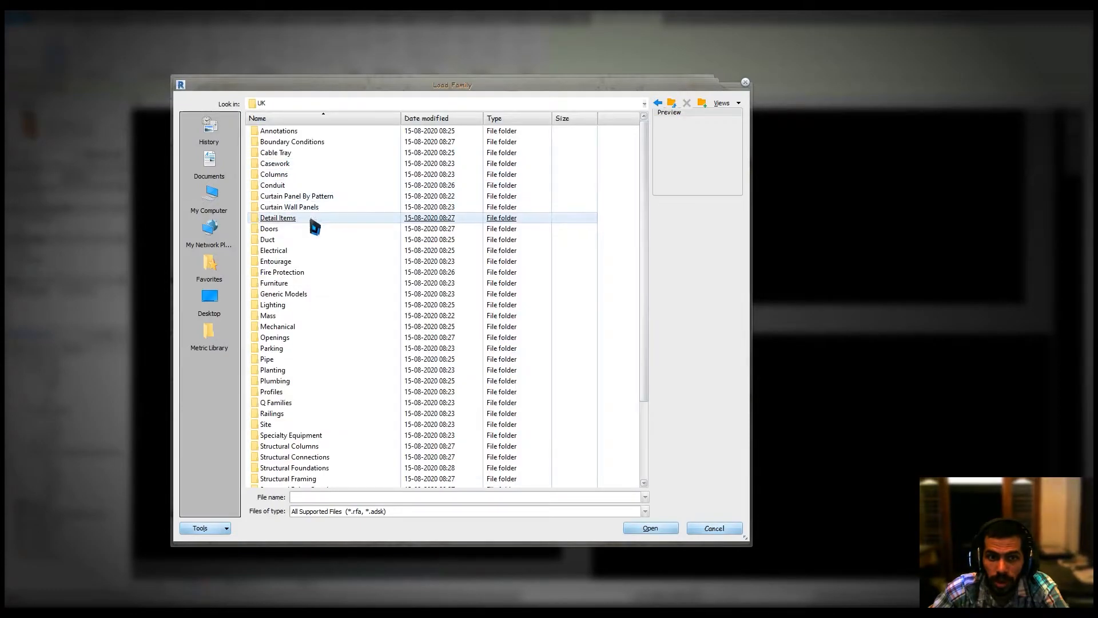
pyautogui.doubleClick(297, 228)
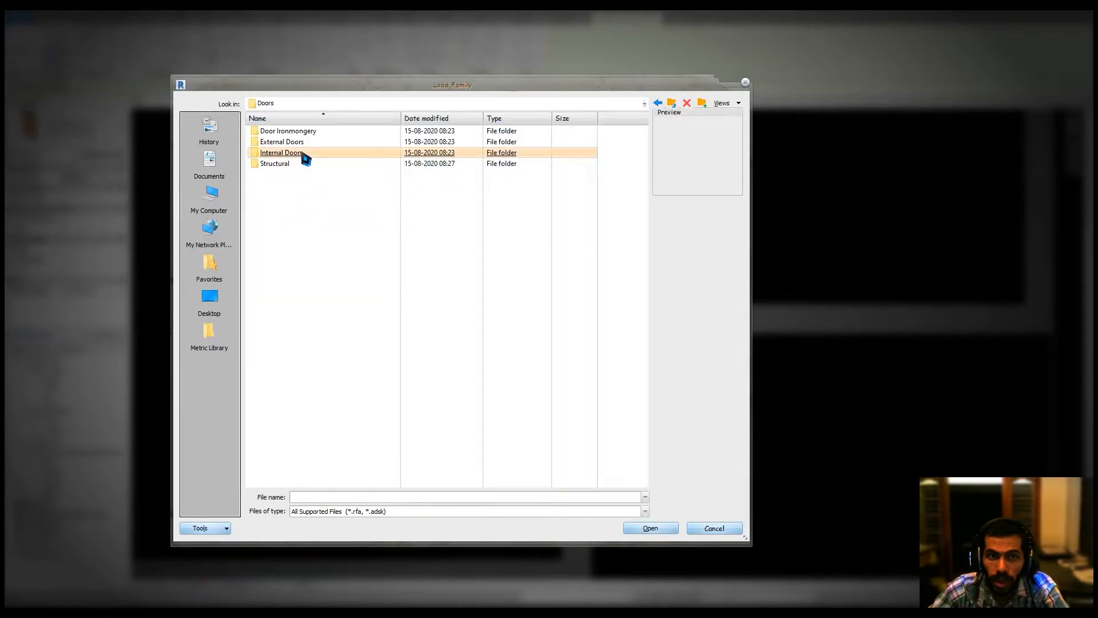
pyautogui.click(350, 275)
pyautogui.keyDown('ctrl'); pyautogui.scroll(2, 350, 277); pyautogui.keyUp('ctrl')
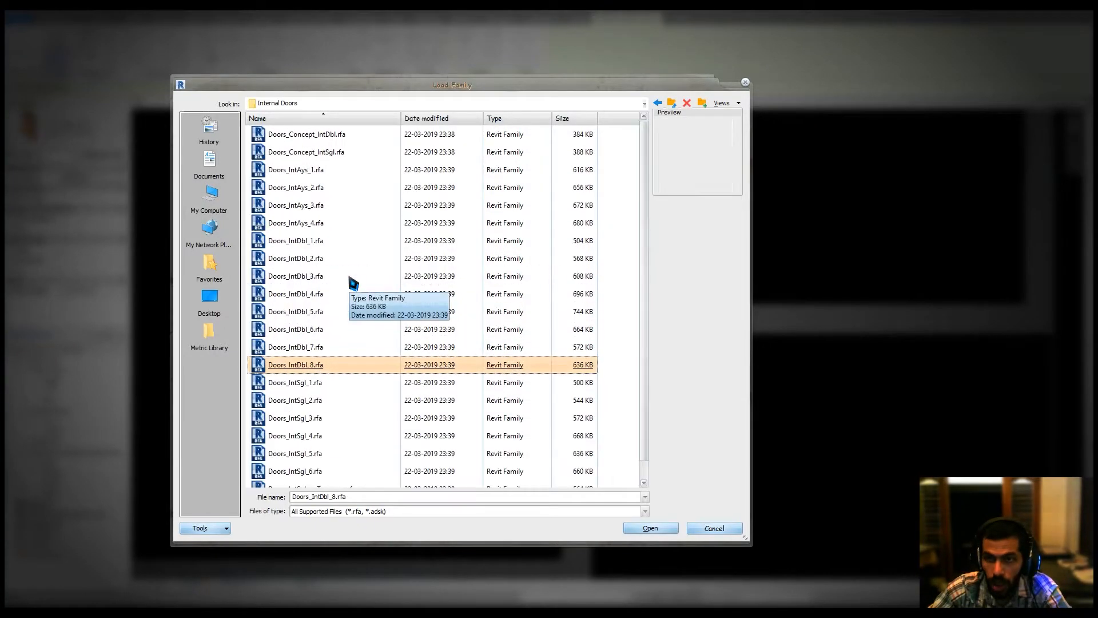
pyautogui.keyDown('ctrl'); pyautogui.scroll(1, 353, 283); pyautogui.keyUp('ctrl')
pyautogui.scroll(-5, 355, 286)
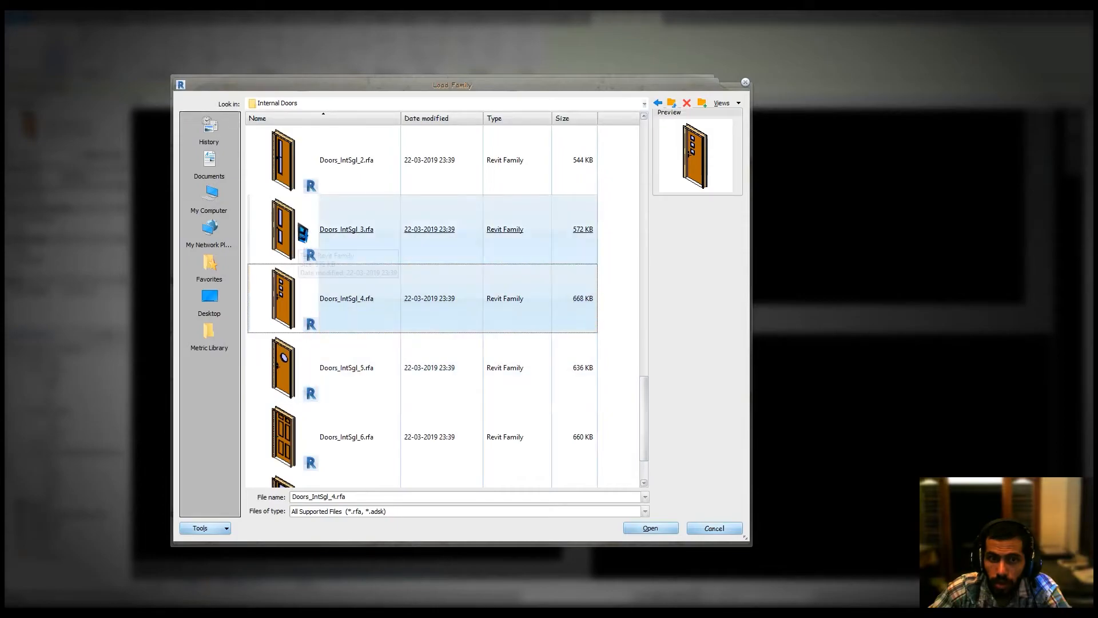
pyautogui.click(311, 175)
pyautogui.doubleClick(311, 174)
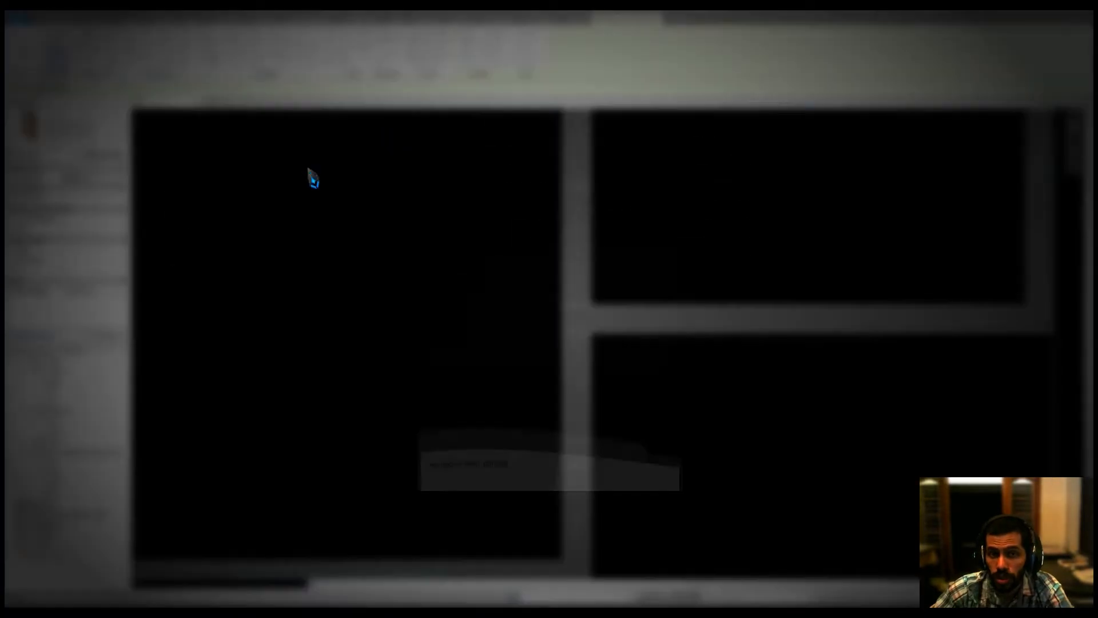
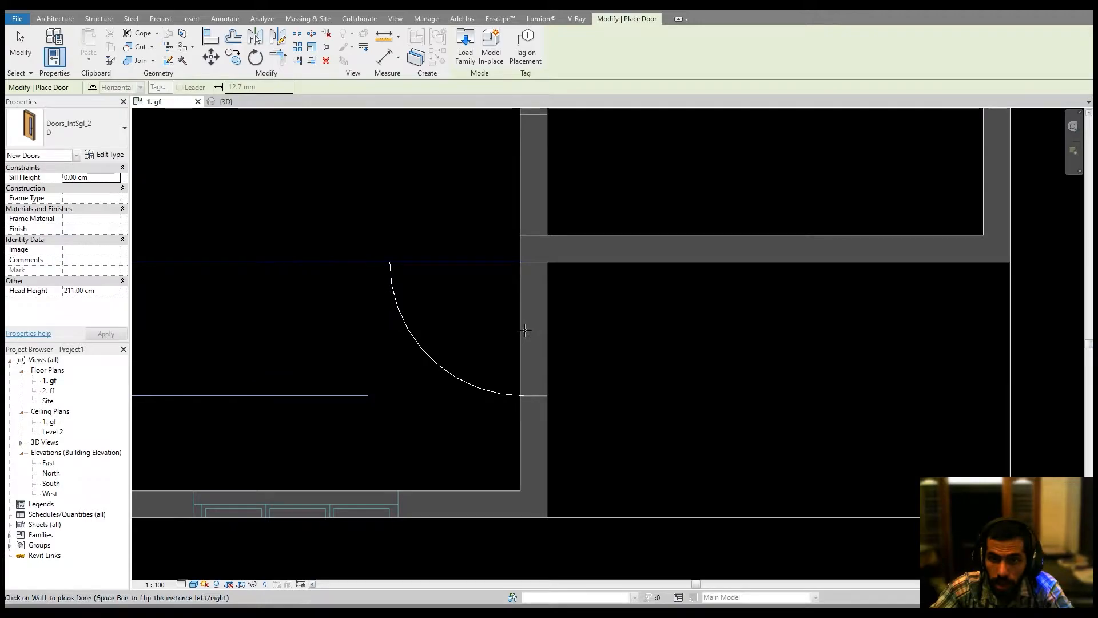
# Switch the door type to d2 and place a door in the wall of the first W/C.
pyautogui.moveTo(448, 302); pyautogui.dragTo(532, 360, button='middle')
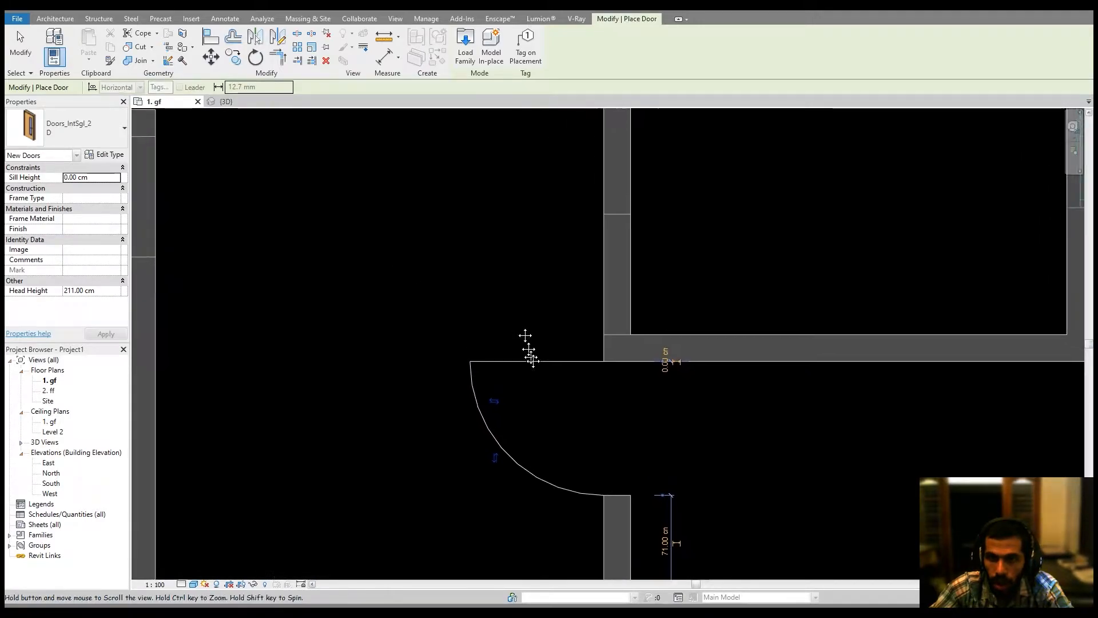
pyautogui.scroll(-1, 532, 359)
pyautogui.click(63, 132)
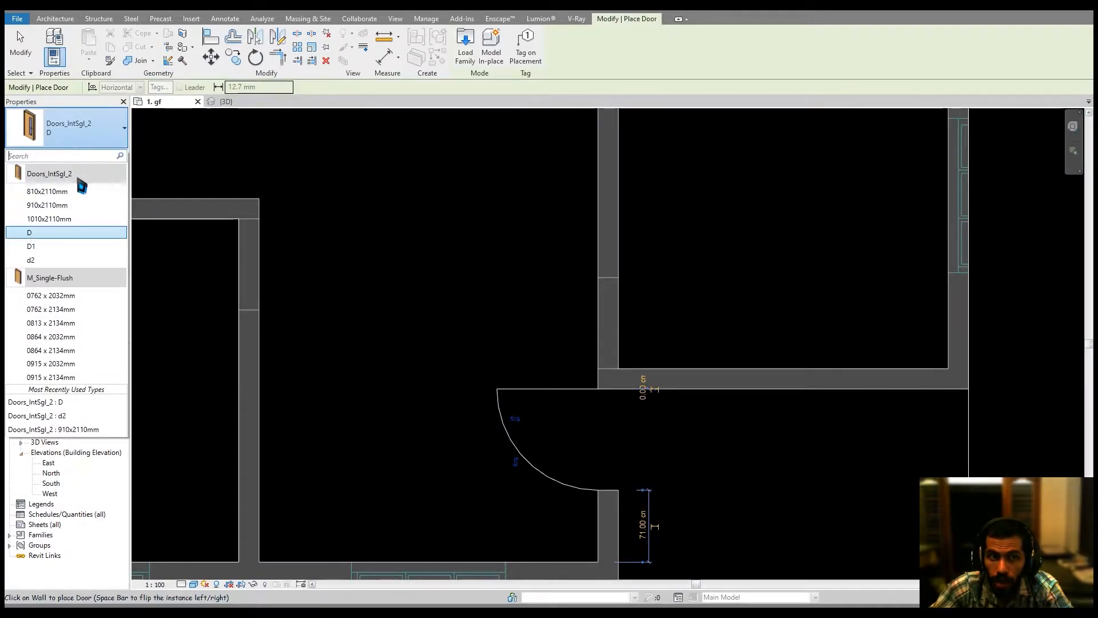
pyautogui.click(51, 261)
pyautogui.scroll(-2, 495, 237)
pyautogui.moveTo(495, 237); pyautogui.dragTo(572, 422, button='middle')
pyautogui.moveTo(545, 330); pyautogui.dragTo(553, 422, button='middle')
pyautogui.scroll(2, 663, 318)
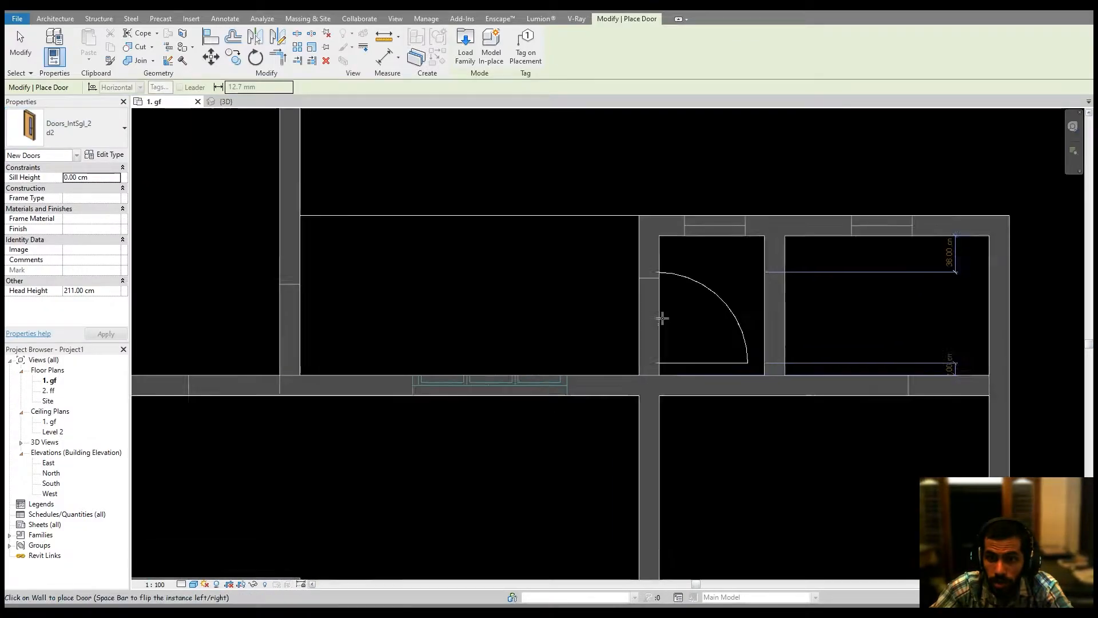
pyautogui.scroll(1, 662, 318)
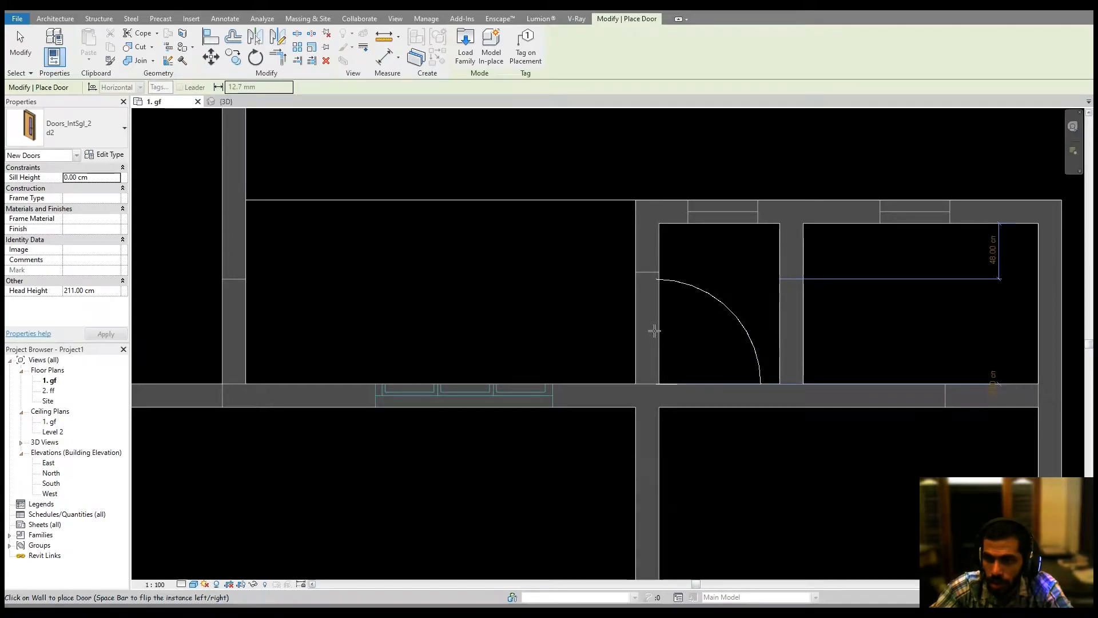
pyautogui.click(657, 329)
# Check the door labels on the CAD plan, then place a d2 door in the second W/C's wall and exit the Door tool.
pyautogui.moveTo(809, 316); pyautogui.dragTo(564, 332, button='middle')
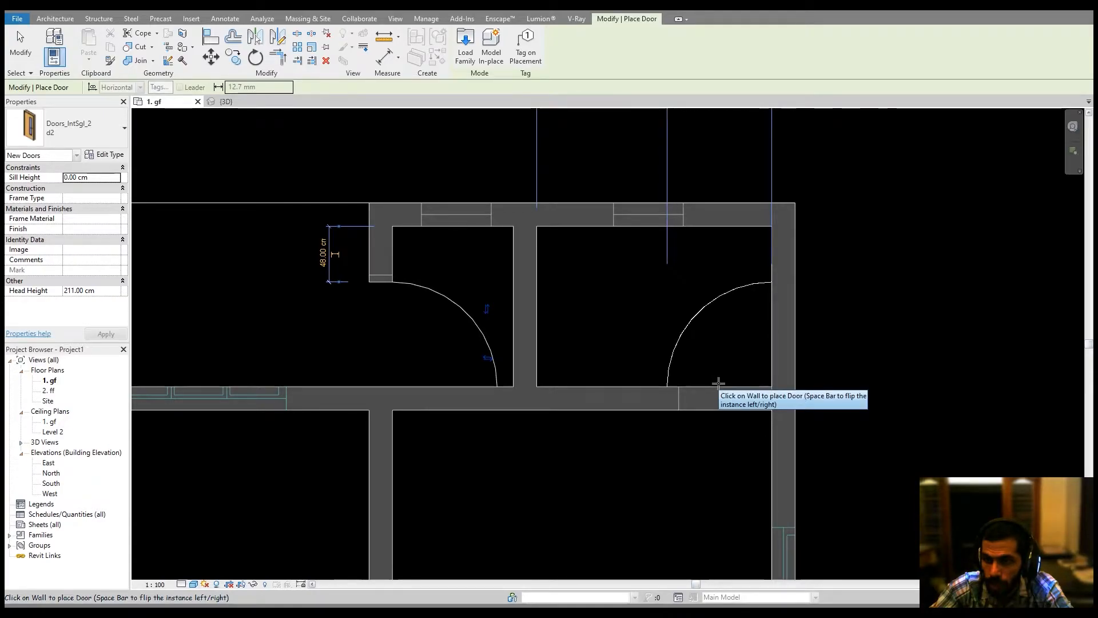
pyautogui.moveTo(719, 383); pyautogui.dragTo(702, 360, button='middle')
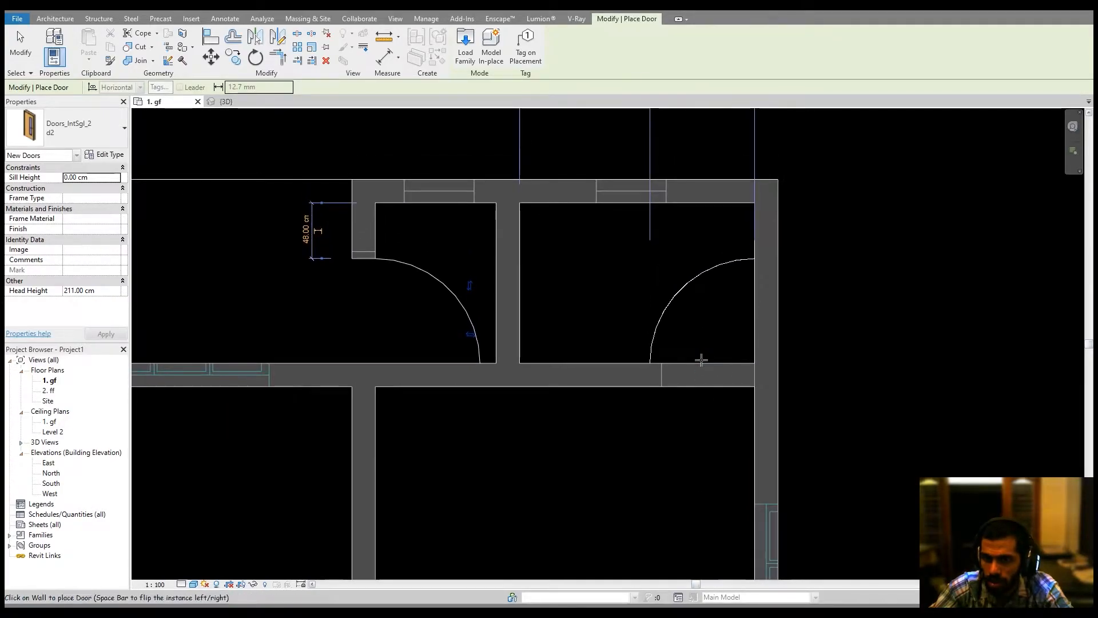
pyautogui.hotkey('alt', 'Tab')
pyautogui.hotkey('alt', 'Tab')
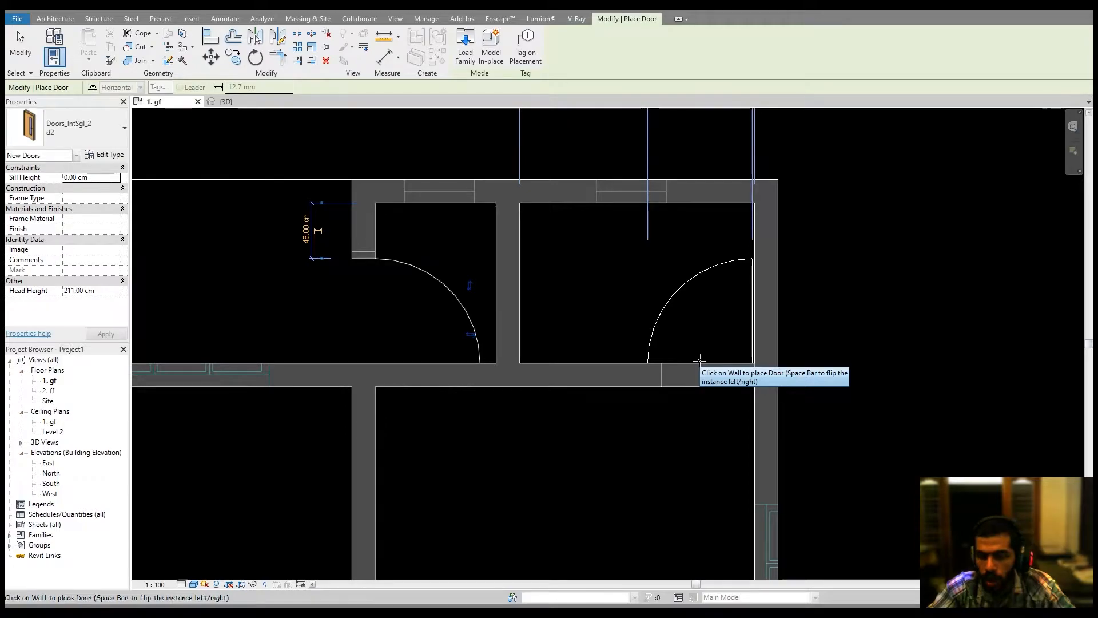
pyautogui.hotkey('alt', 'Tab')
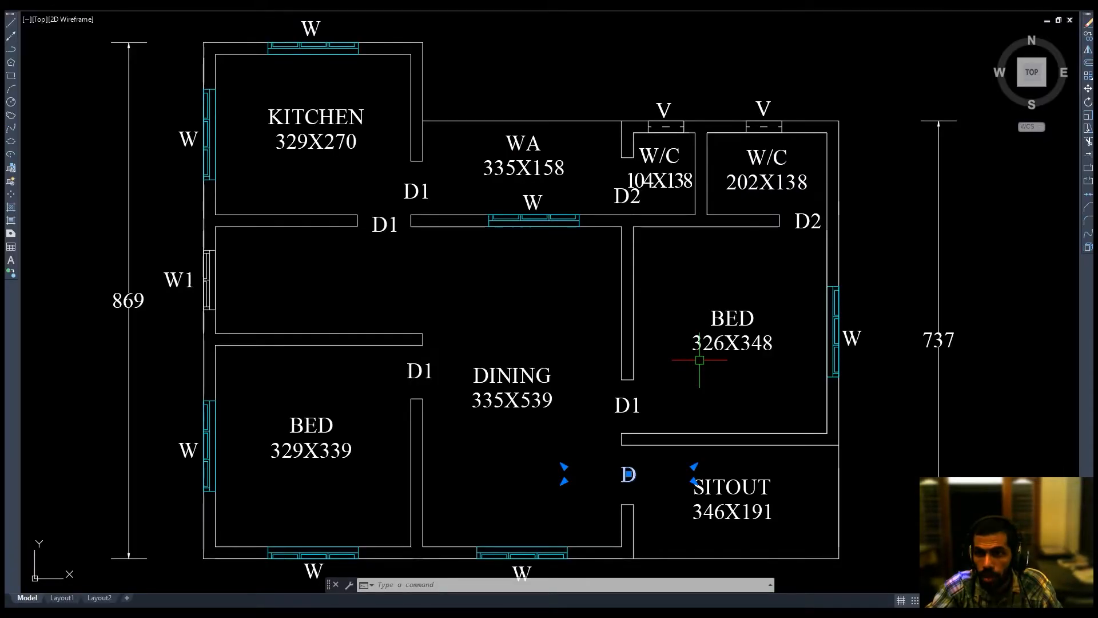
pyautogui.hotkey('alt', 'Tab')
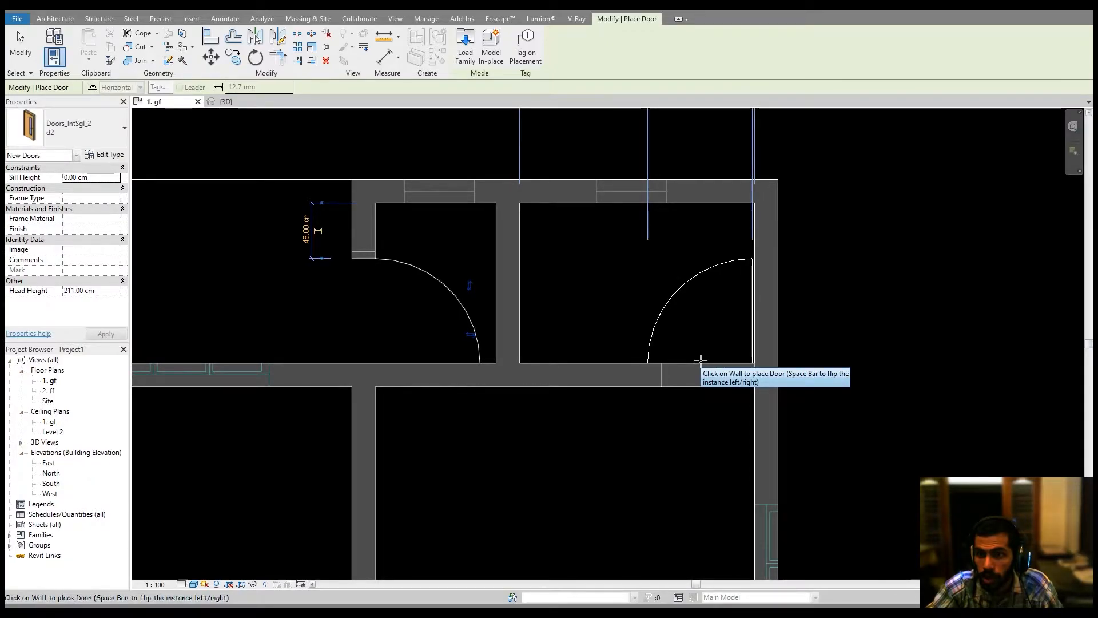
pyautogui.click(705, 372)
pyautogui.press('Escape')
pyautogui.press('Escape')
# Measure the distance from the second W/C door to the adjacent wall face.
pyautogui.scroll(3, 658, 375)
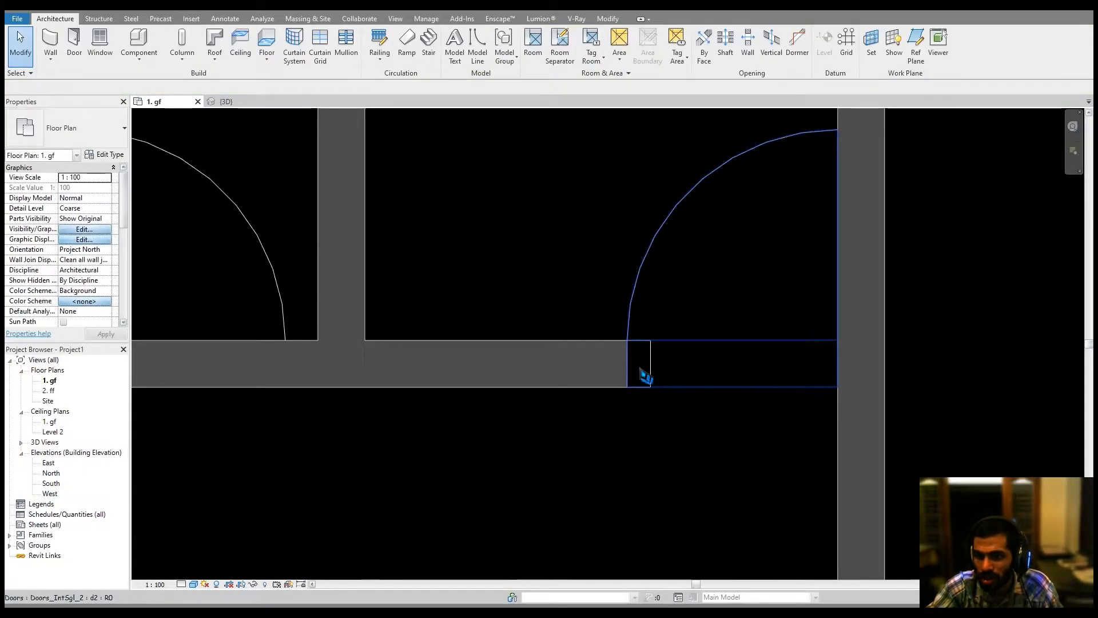
pyautogui.moveTo(727, 371); pyautogui.dragTo(716, 368, button='middle')
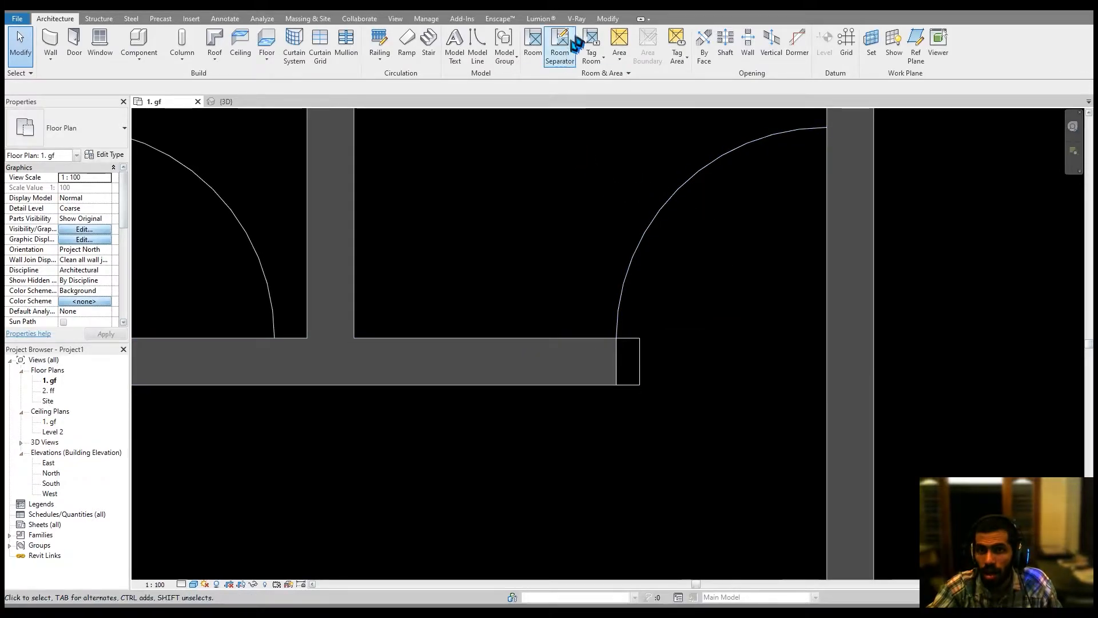
pyautogui.click(598, 20)
pyautogui.click(385, 36)
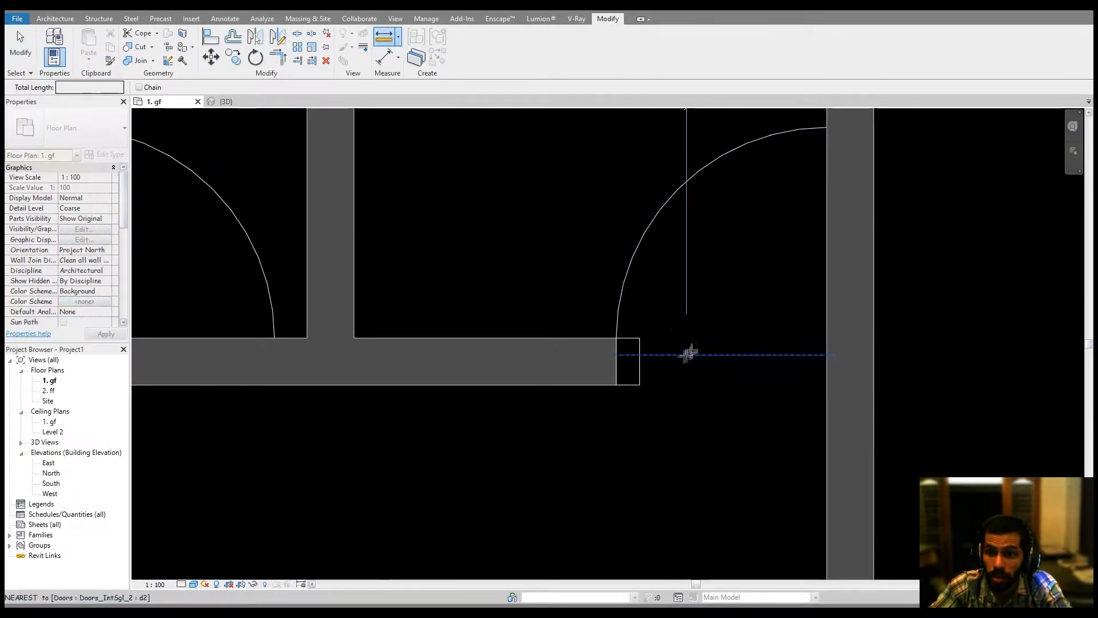
pyautogui.click(640, 359)
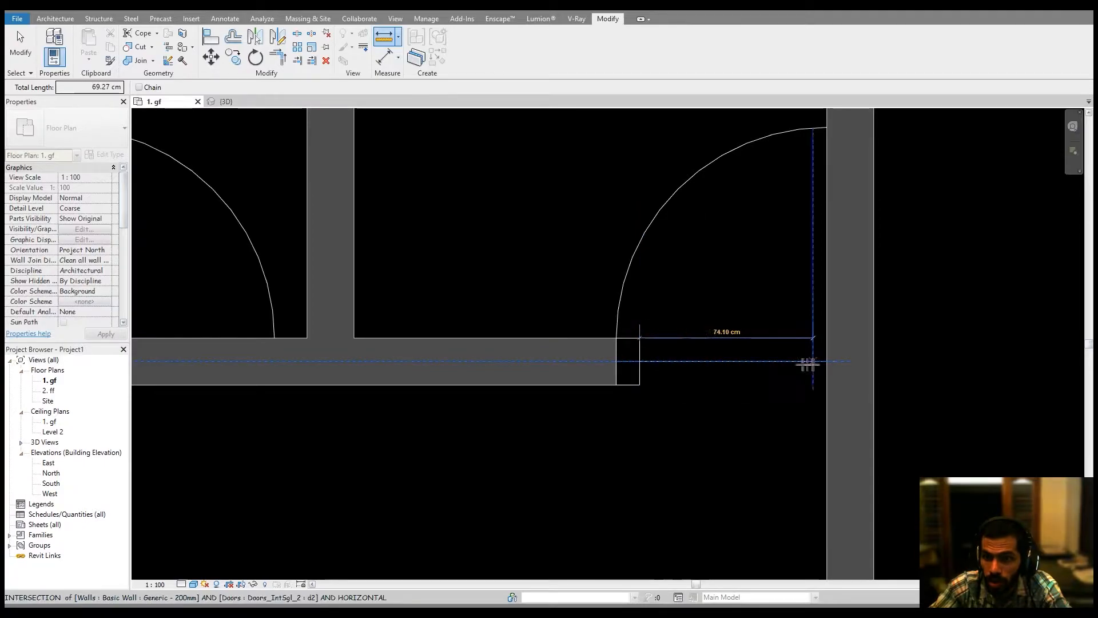
pyautogui.press('Escape')
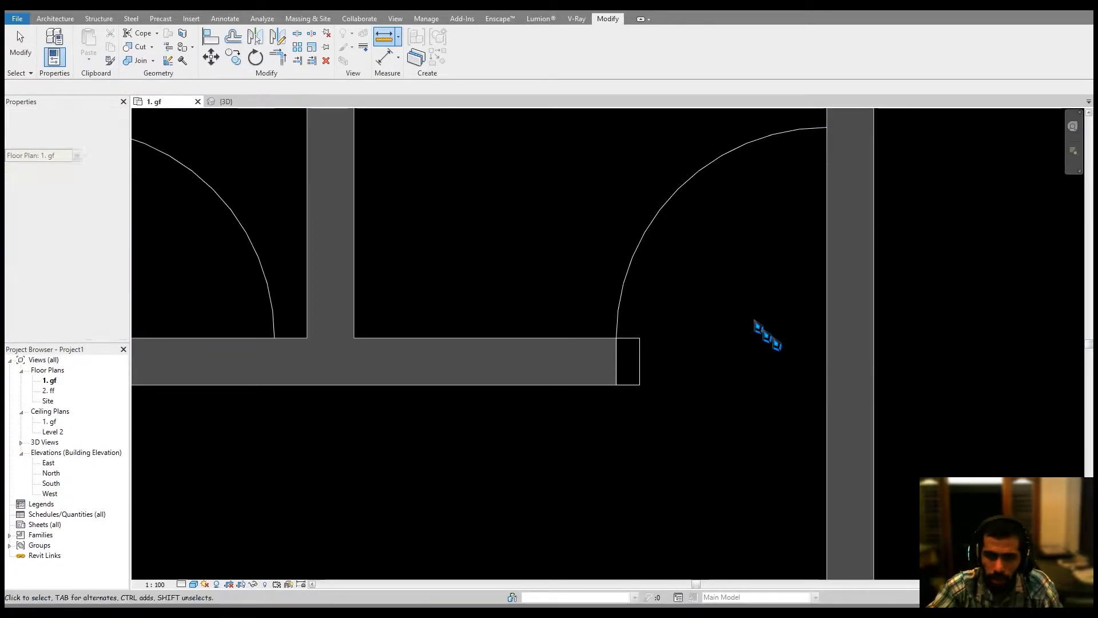
# Duplicate the selected door's type as d3 and set its width to 76.
pyautogui.click(676, 202)
pyautogui.click(105, 155)
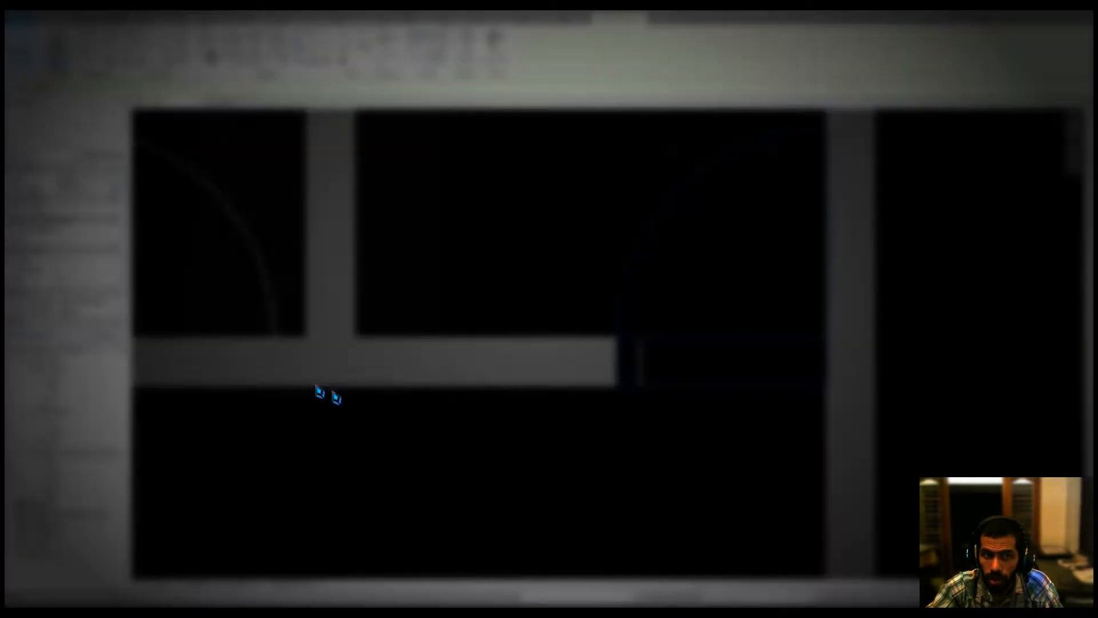
pyautogui.click(402, 52)
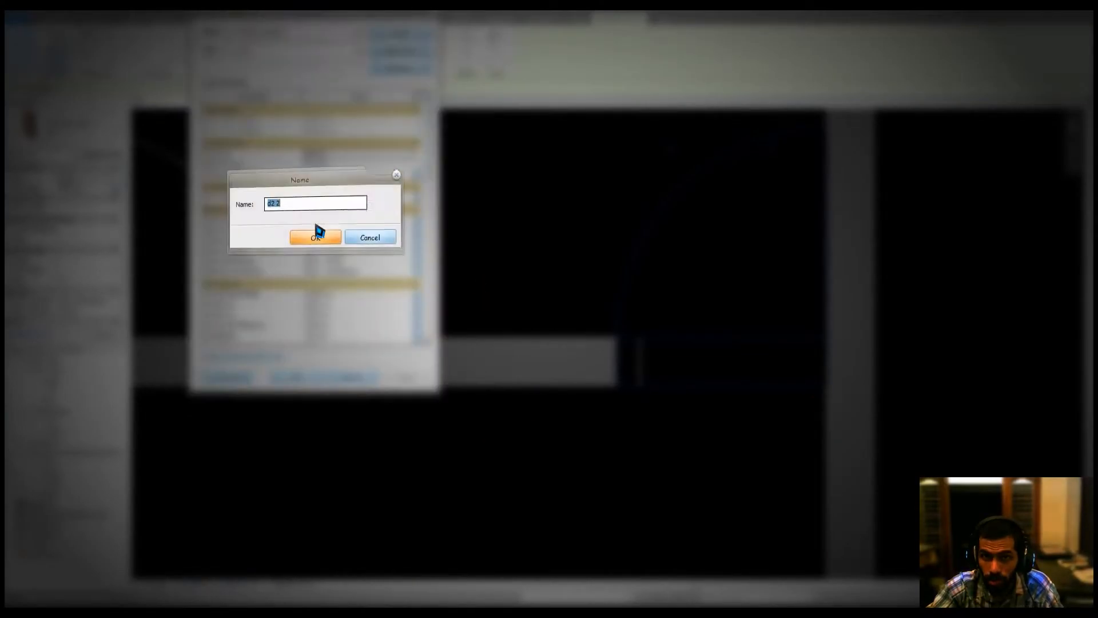
pyautogui.write('d3')
pyautogui.click(315, 223)
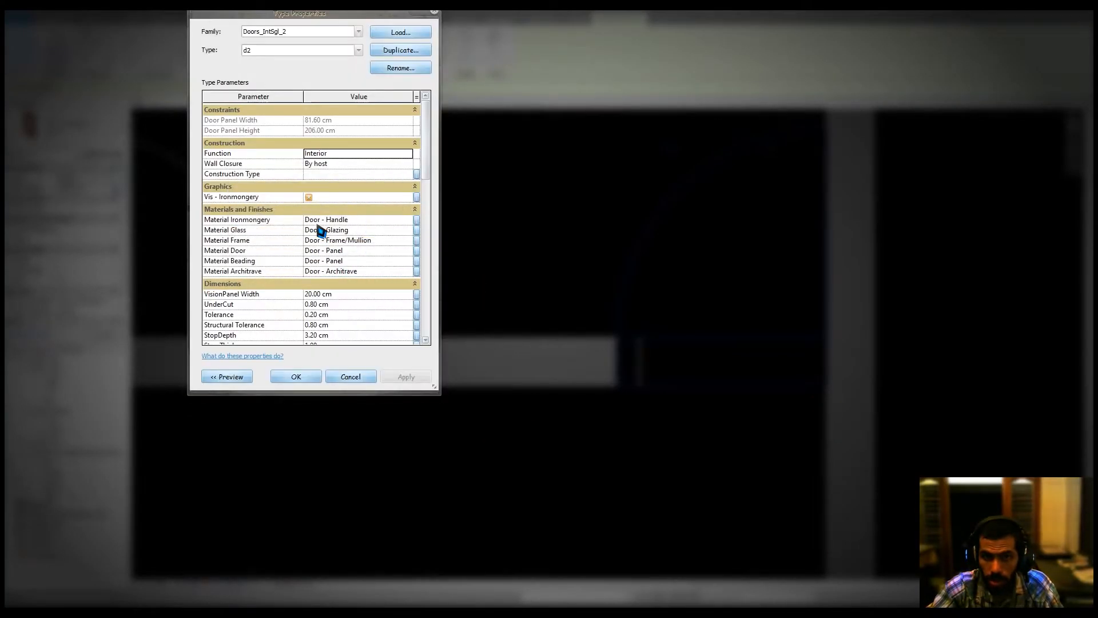
pyautogui.scroll(-5, 353, 255)
pyautogui.scroll(-1, 350, 322)
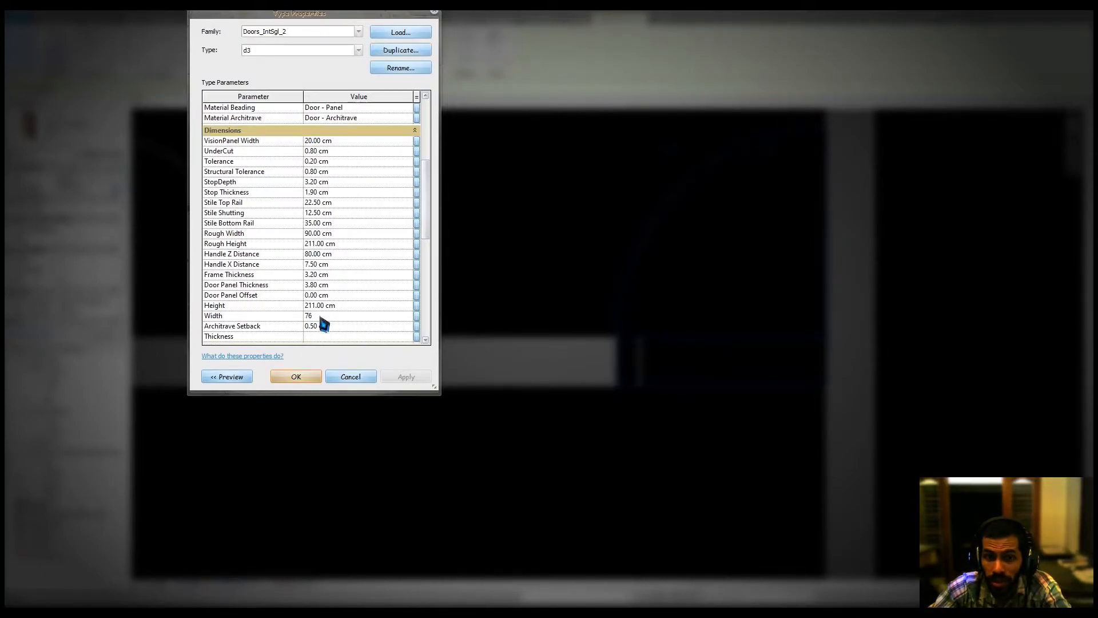
pyautogui.click(297, 377)
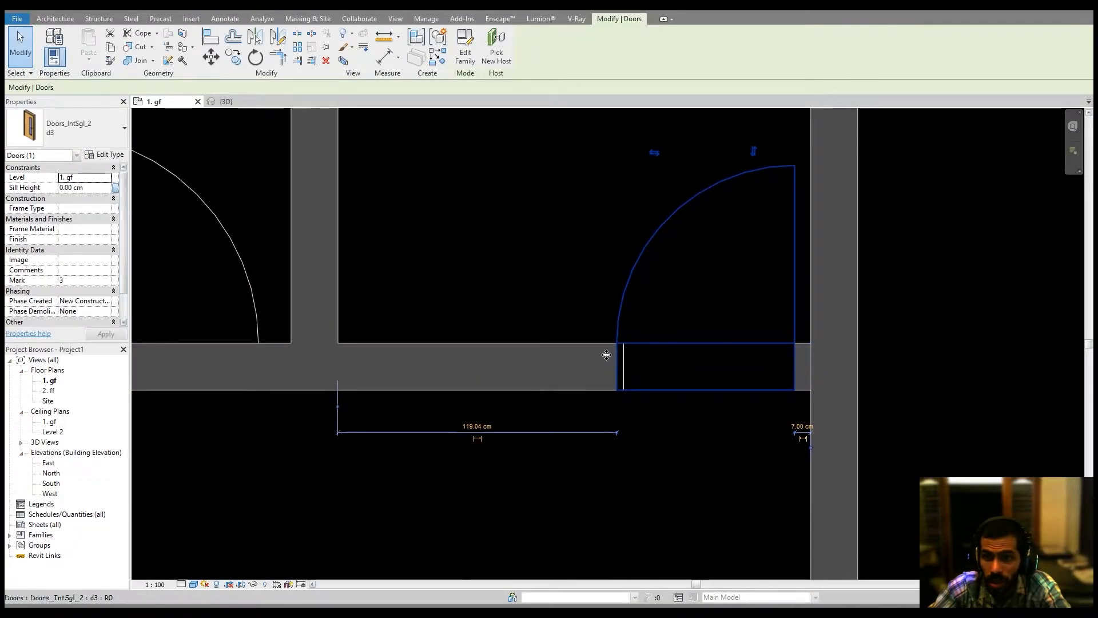
# Nudge the d3 door sideways toward the end of its wall, then deselect it.
pyautogui.press('Right')
pyautogui.press('Right')
pyautogui.press('Right')
pyautogui.press('Right')
pyautogui.press('Right')
pyautogui.press('Right')
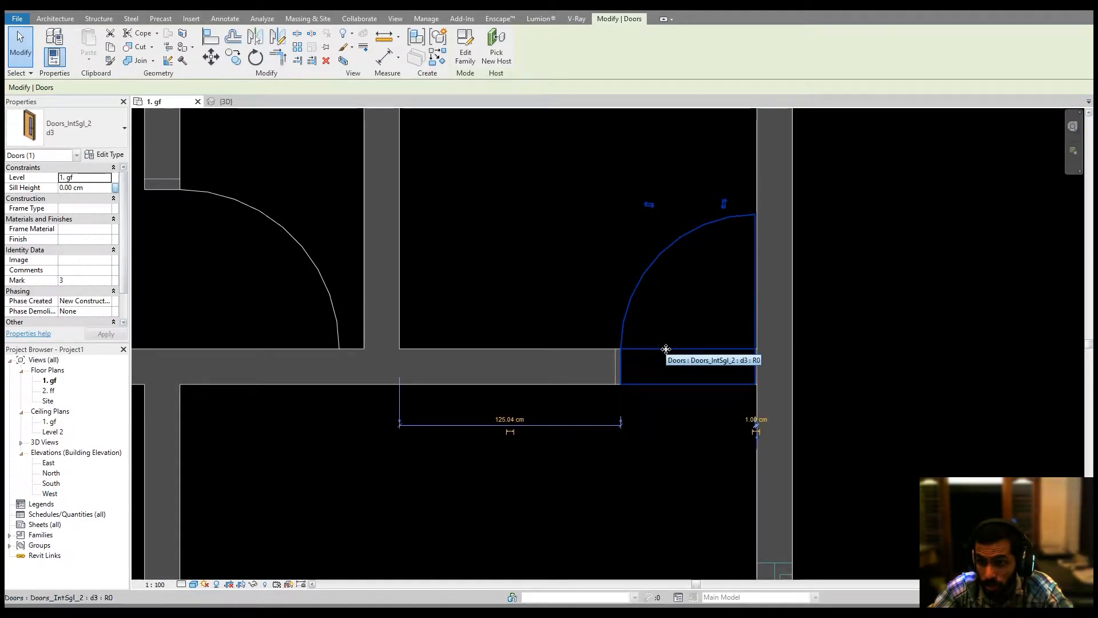
pyautogui.scroll(-3, 664, 352)
pyautogui.click(607, 377)
pyautogui.moveTo(607, 377); pyautogui.dragTo(661, 273, button='middle')
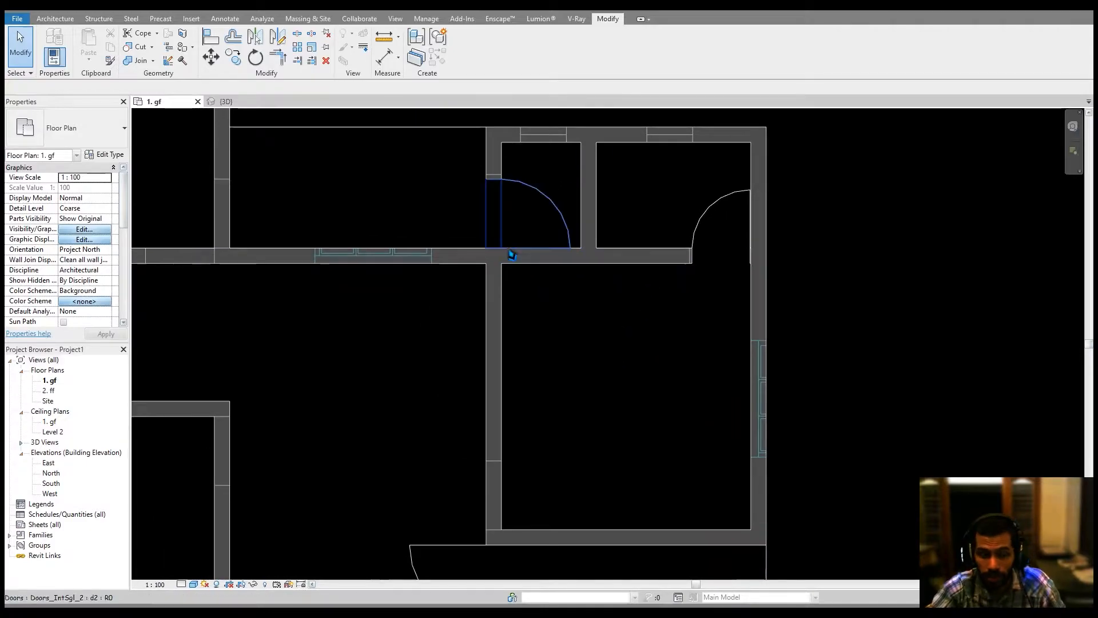
# Start the Door tool, switch to type D1, and place a door in the dining room's vertical wall.
pyautogui.press('d')
pyautogui.press('r')
pyautogui.click(74, 127)
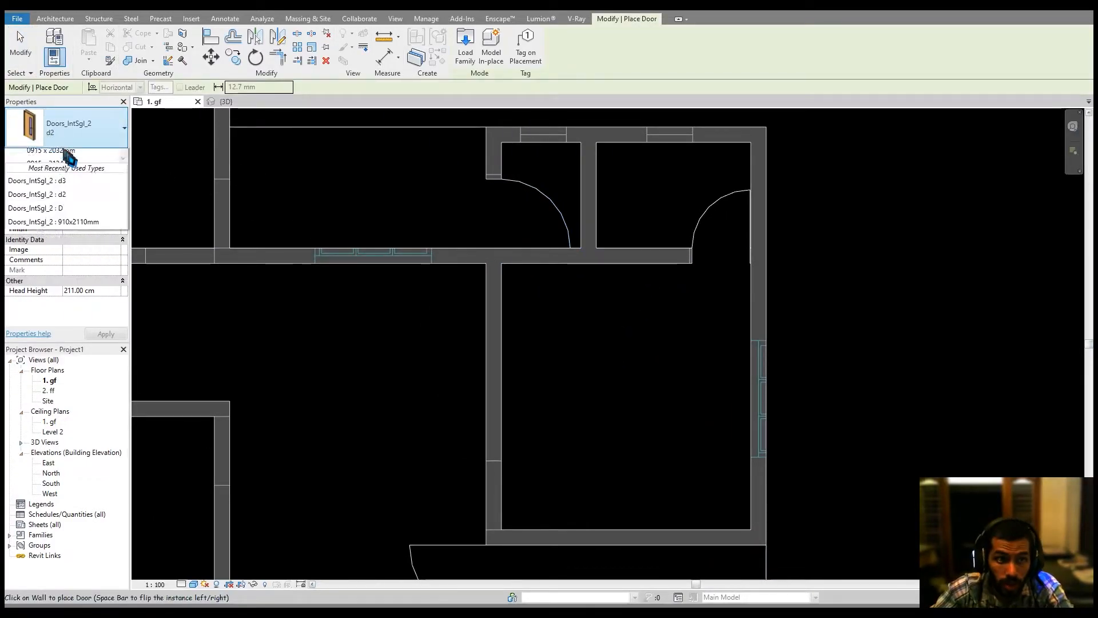
pyautogui.click(59, 254)
pyautogui.moveTo(424, 410); pyautogui.dragTo(459, 314, button='middle')
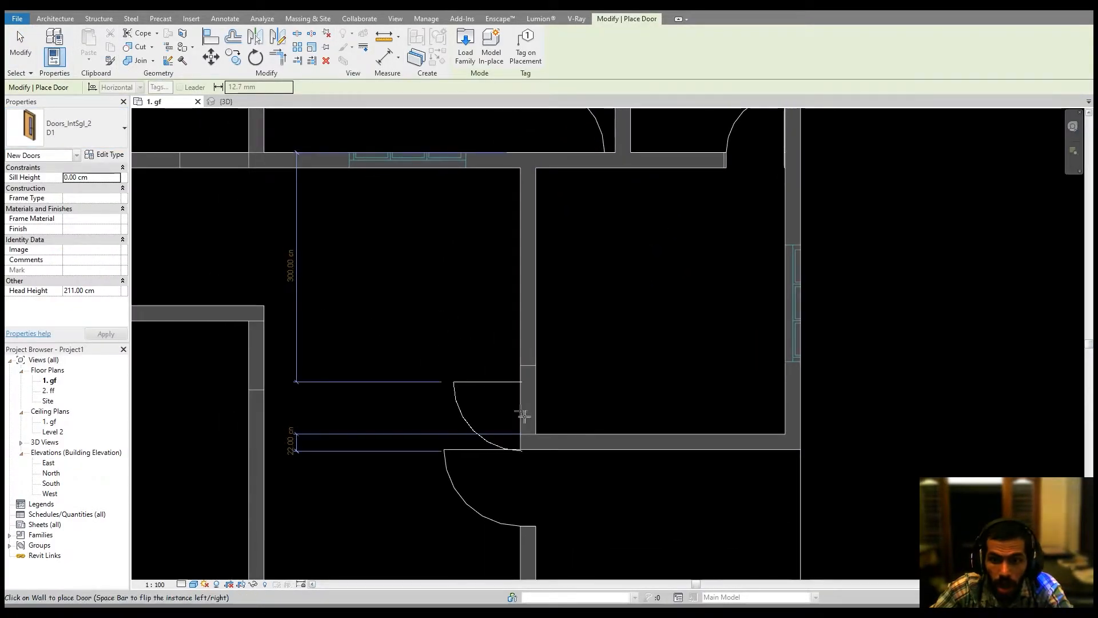
pyautogui.click(539, 399)
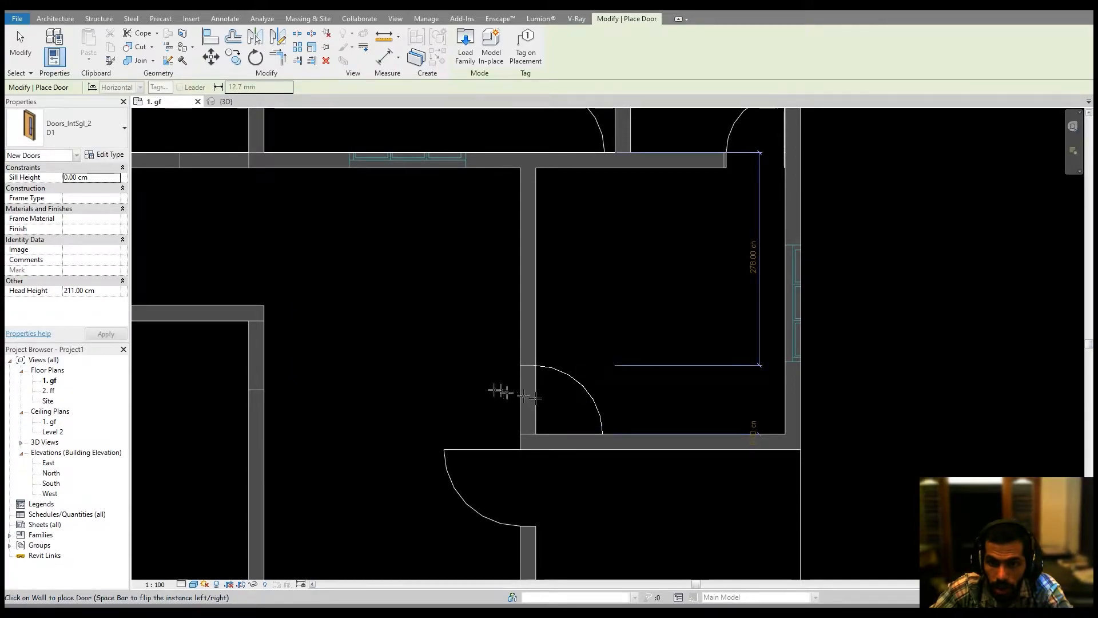
# Place two more D1 doors, one in the lower bedroom wall and one in the kitchen wall, then exit the tool.
pyautogui.moveTo(354, 376); pyautogui.dragTo(486, 358, button='middle')
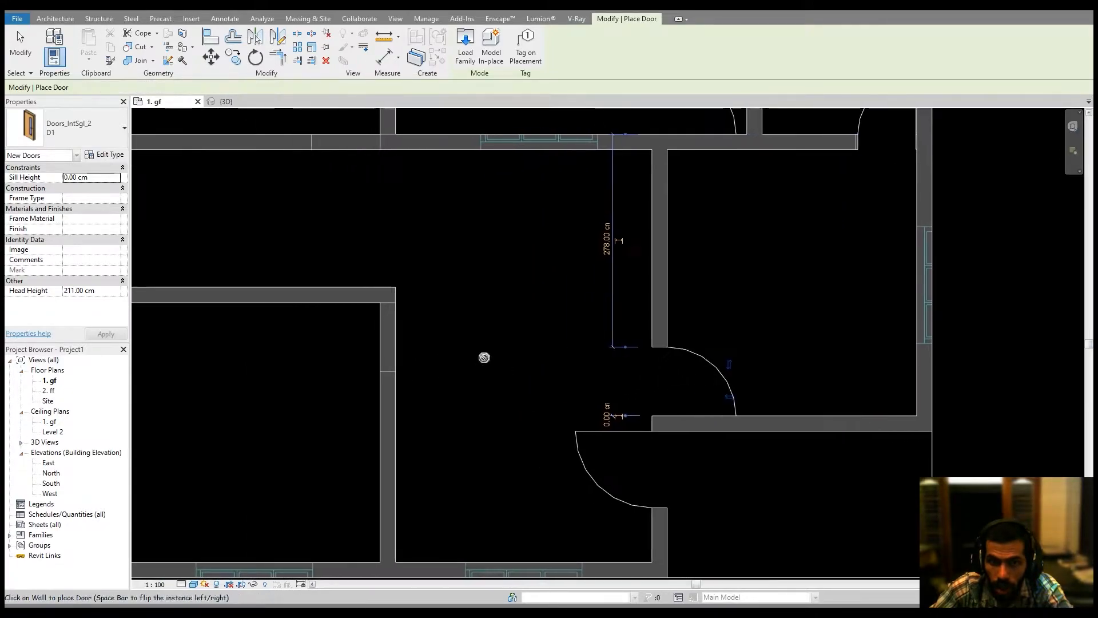
pyautogui.click(378, 338)
pyautogui.moveTo(429, 302); pyautogui.dragTo(503, 508, button='middle')
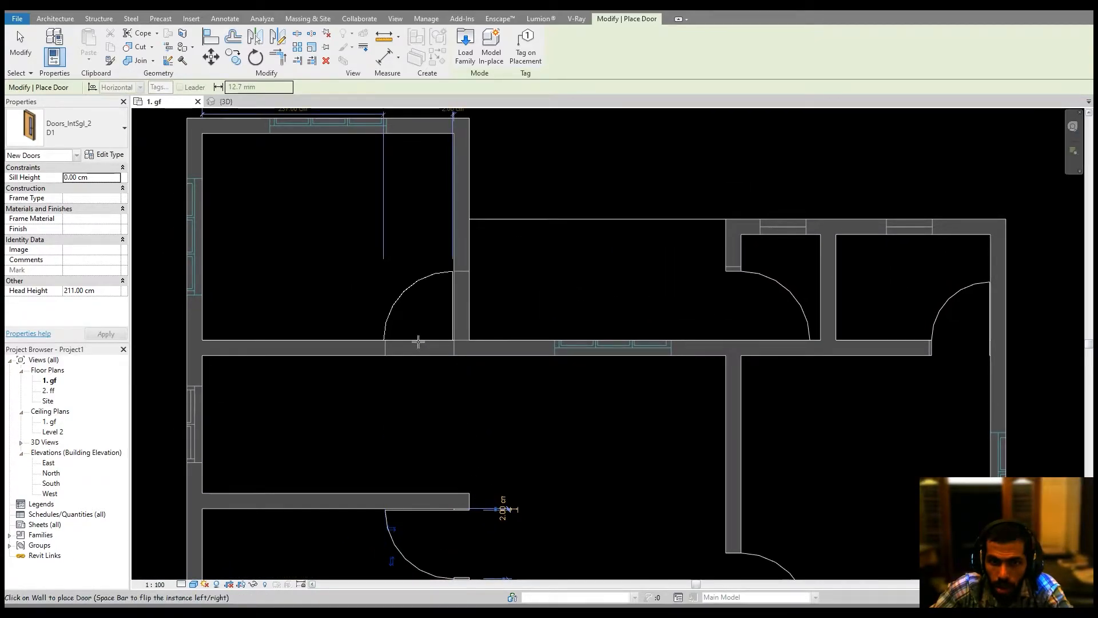
pyautogui.click(420, 342)
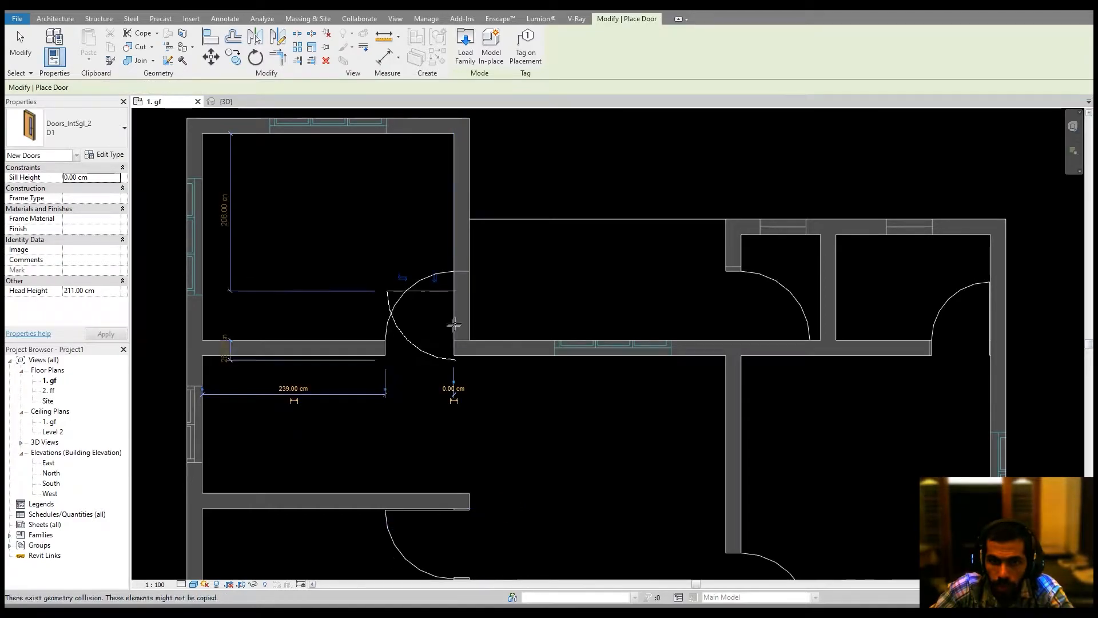
pyautogui.press('Escape')
pyautogui.press('Escape')
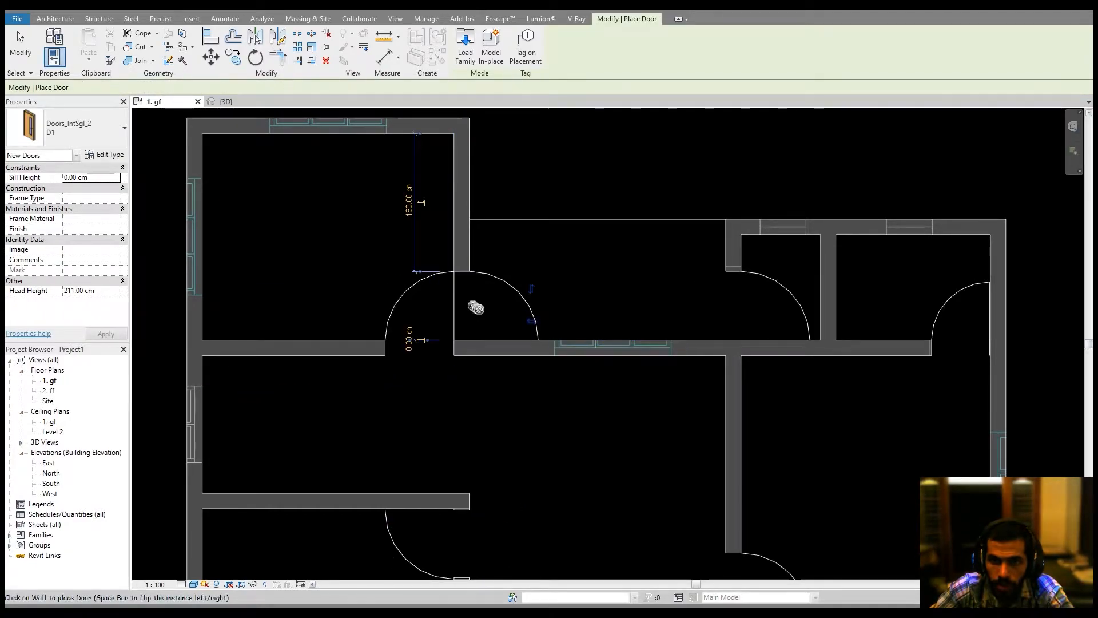
# Review the placed doors across the floor plan.
pyautogui.moveTo(480, 309); pyautogui.dragTo(491, 312, button='middle')
pyautogui.click(423, 296)
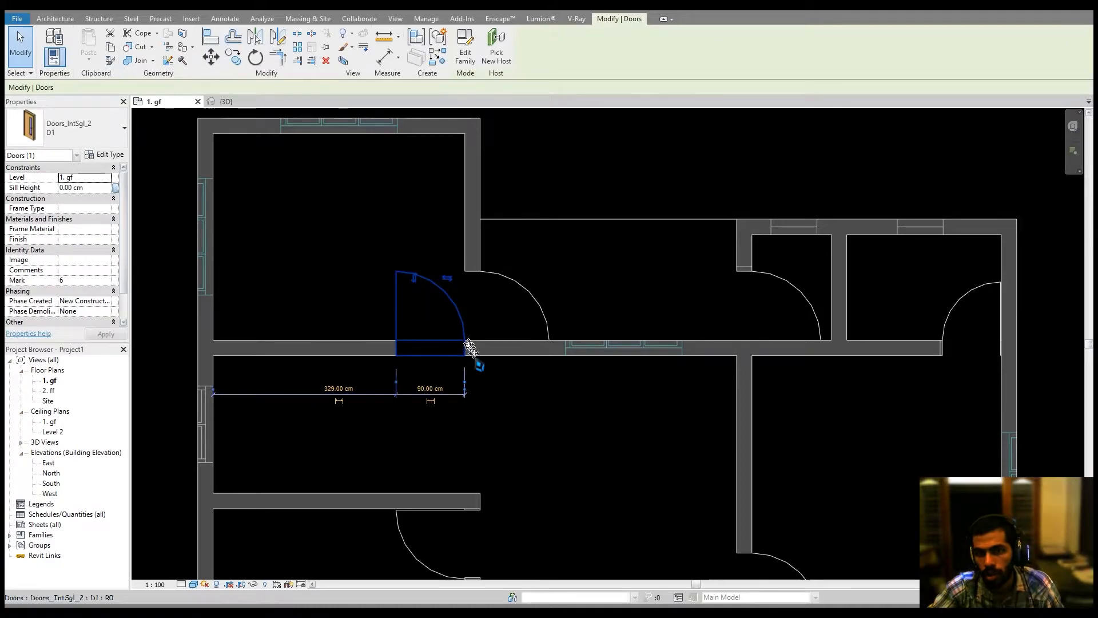
pyautogui.press('Escape')
pyautogui.moveTo(530, 418); pyautogui.dragTo(552, 423, button='middle')
pyautogui.scroll(-1, 508, 390)
pyautogui.scroll(-1, 464, 320)
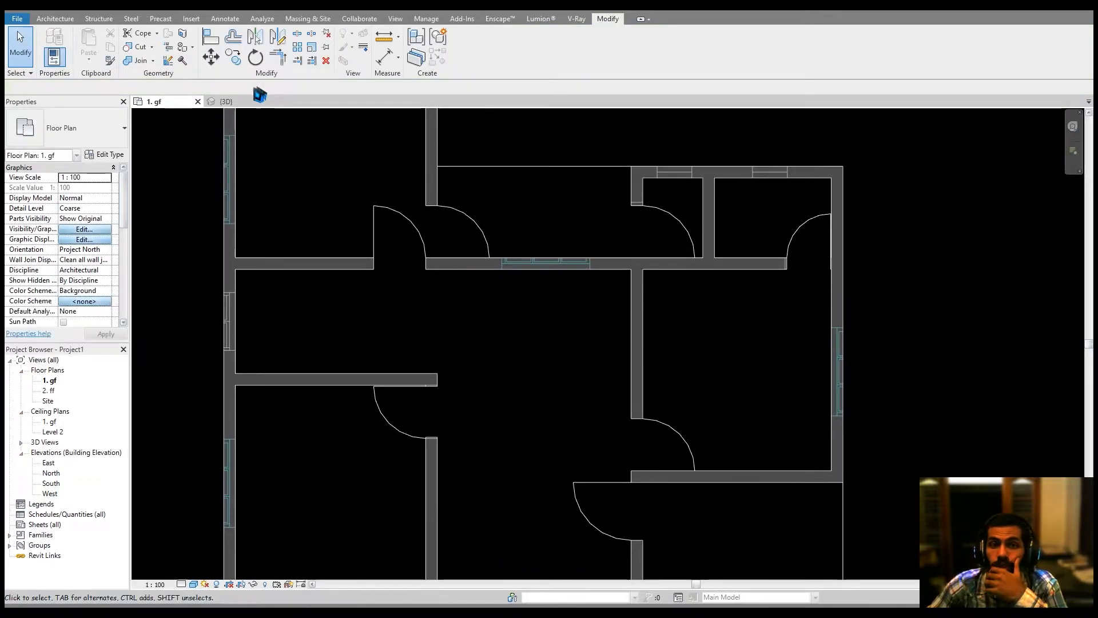
pyautogui.click(226, 101)
pyautogui.keyDown('shift'); pyautogui.moveTo(595, 332); pyautogui.dragTo(734, 293, button='middle'); pyautogui.keyUp('shift')
pyautogui.scroll(2, 668, 366)
pyautogui.keyDown('shift'); pyautogui.moveTo(665, 349); pyautogui.dragTo(633, 351, button='middle'); pyautogui.keyUp('shift')
pyautogui.click(164, 104)
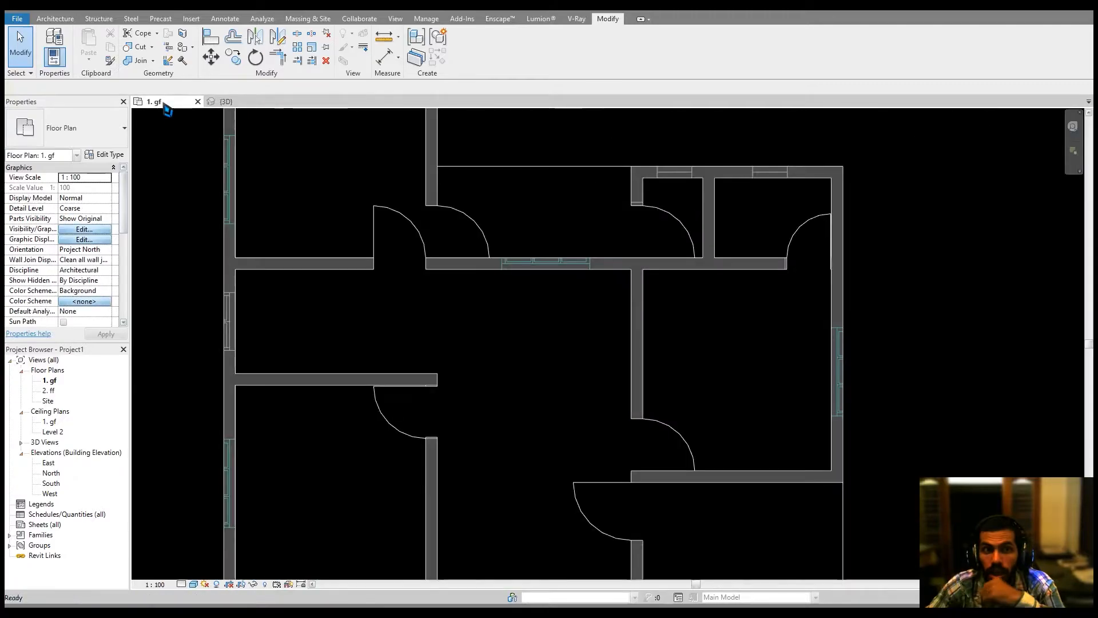
pyautogui.click(326, 350)
pyautogui.scroll(5, 410, 258)
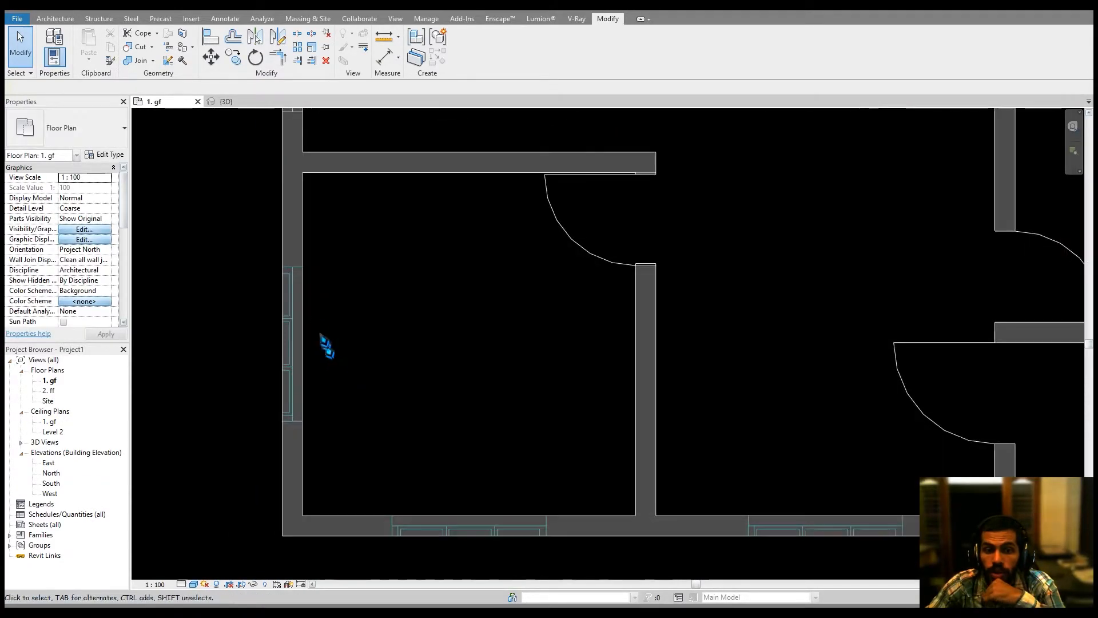
pyautogui.moveTo(326, 329); pyautogui.dragTo(500, 461, button='middle')
pyautogui.moveTo(471, 393); pyautogui.dragTo(485, 515, button='middle')
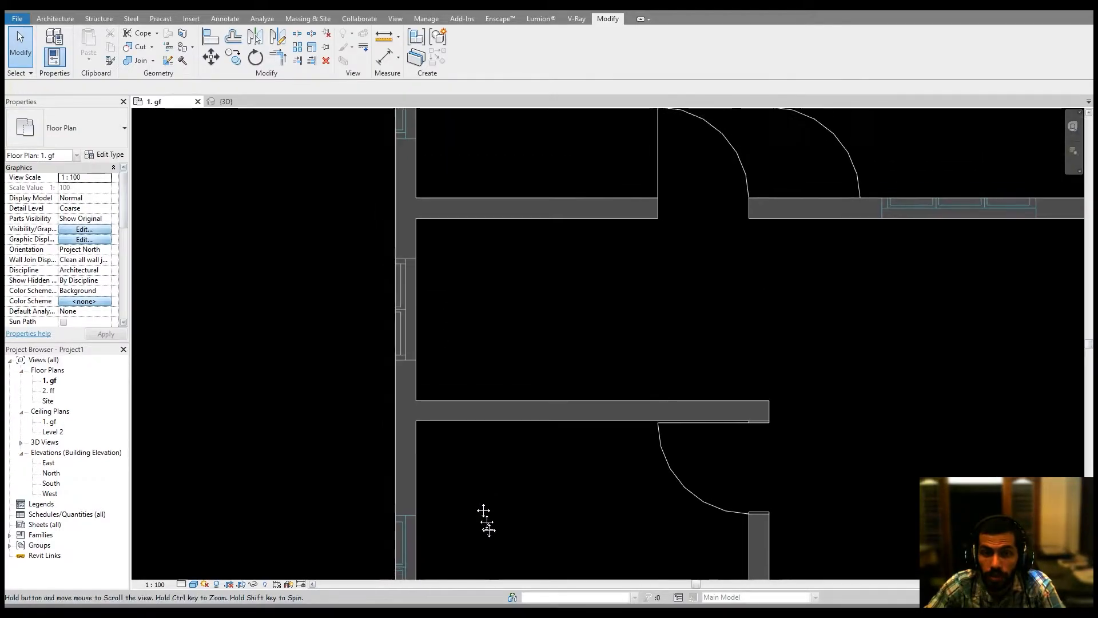
pyautogui.moveTo(499, 377); pyautogui.dragTo(400, 236, button='middle')
pyautogui.moveTo(332, 234); pyautogui.dragTo(330, 167, button='middle')
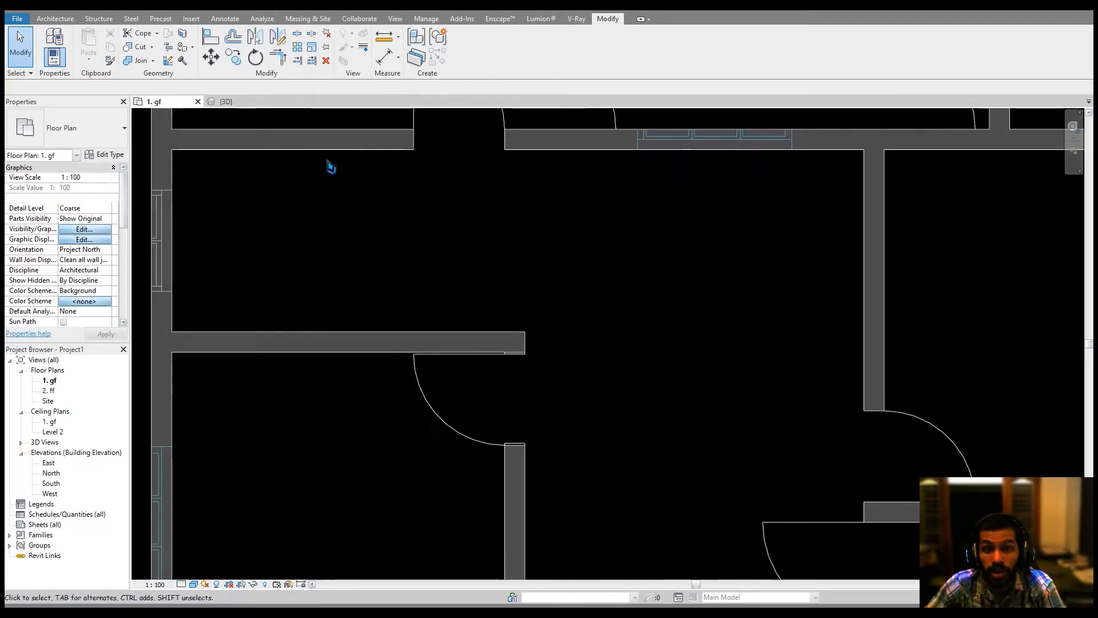
pyautogui.moveTo(439, 537); pyautogui.dragTo(489, 310, button='middle')
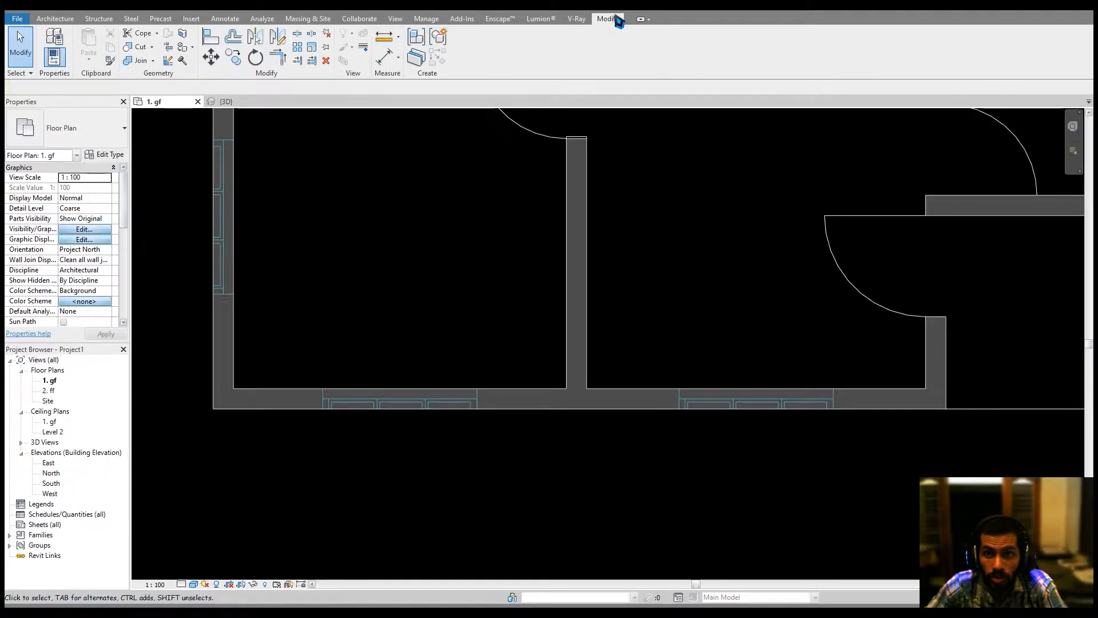
# Measure the width of the CAD window opening in the lower exterior wall of the left room.
pyautogui.click(390, 44)
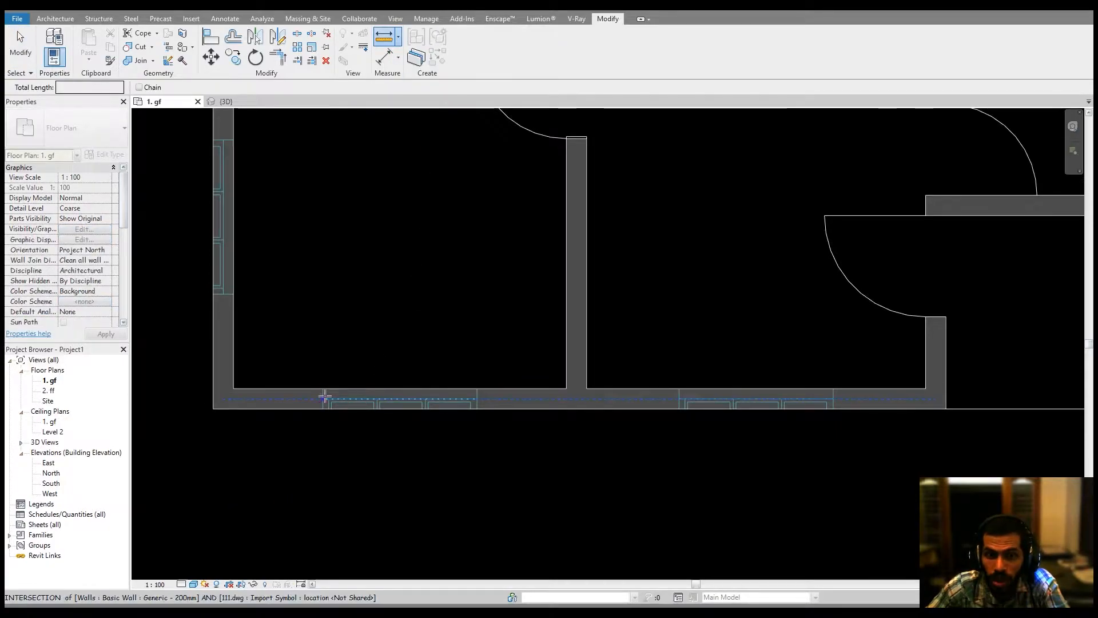
pyautogui.click(324, 397)
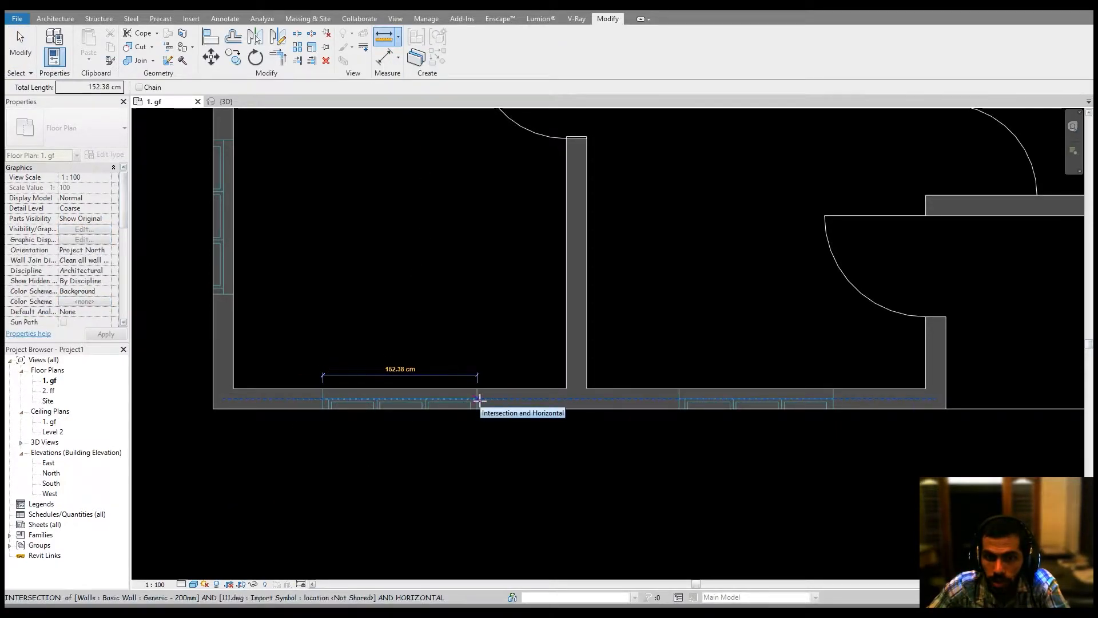
pyautogui.press('Escape')
pyautogui.press('Escape')
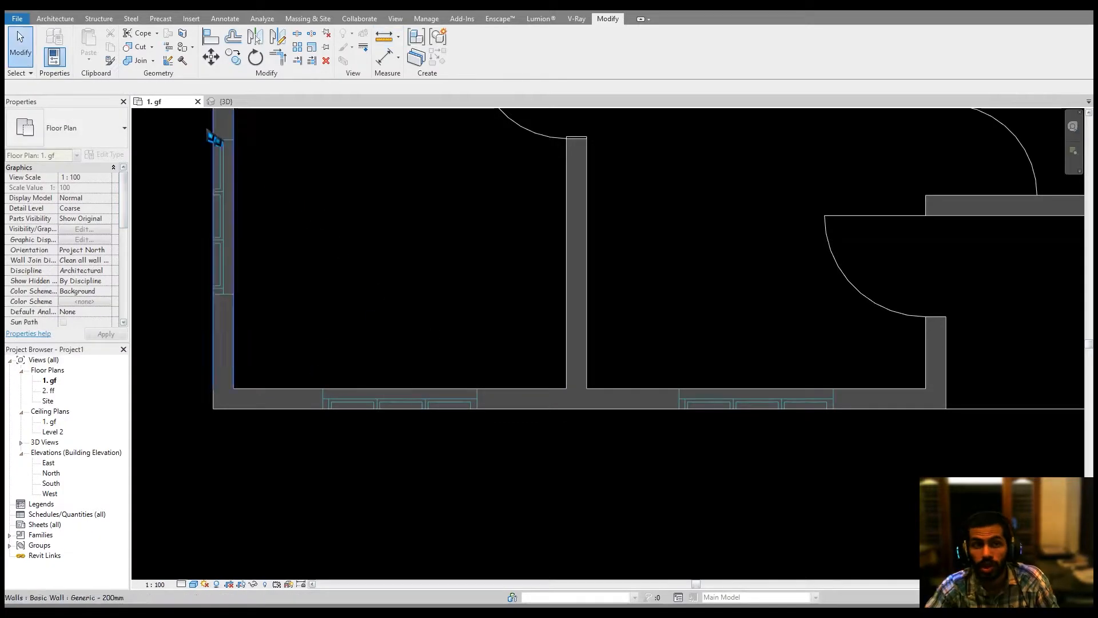
# Start the Window tool, open the Load Family dialog and navigate to the Windows library folder.
pyautogui.click(50, 20)
pyautogui.click(99, 45)
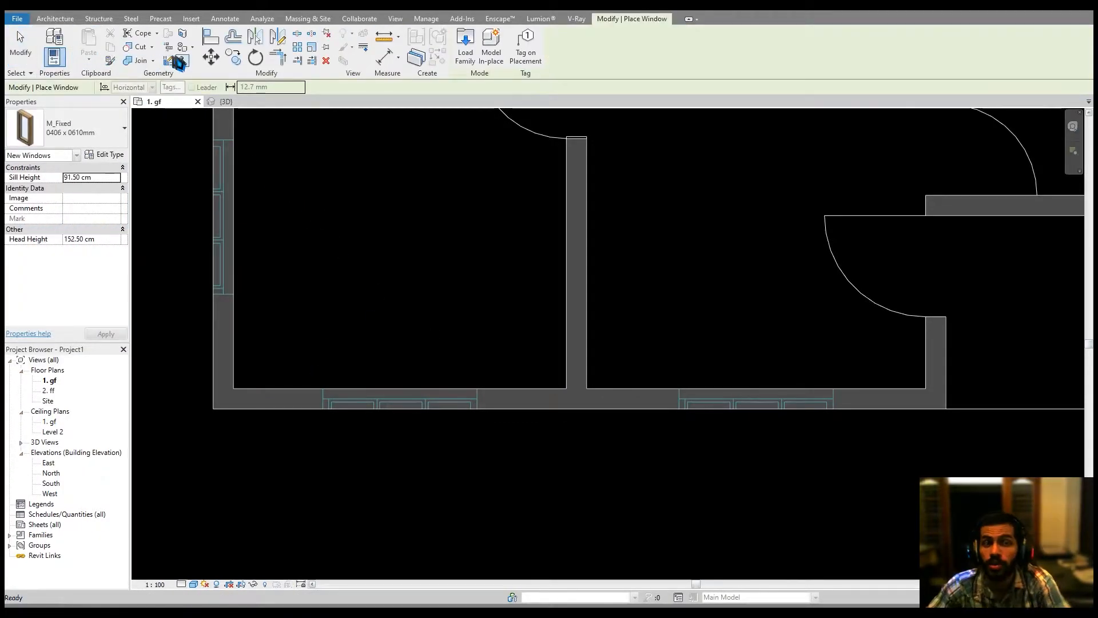
pyautogui.click(465, 46)
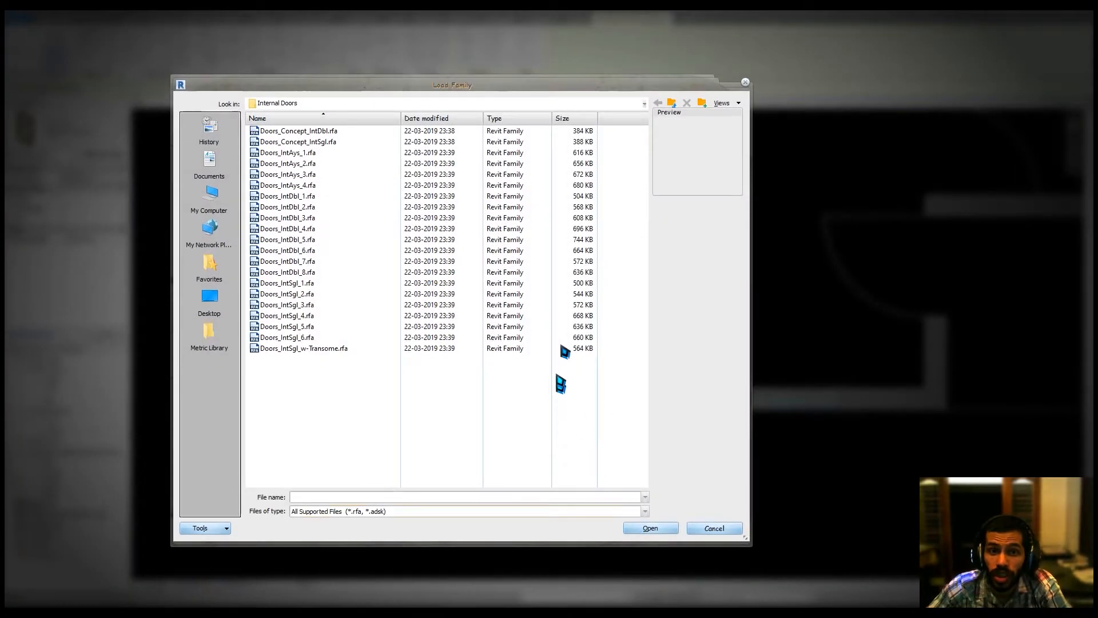
pyautogui.click(672, 104)
pyautogui.click(672, 105)
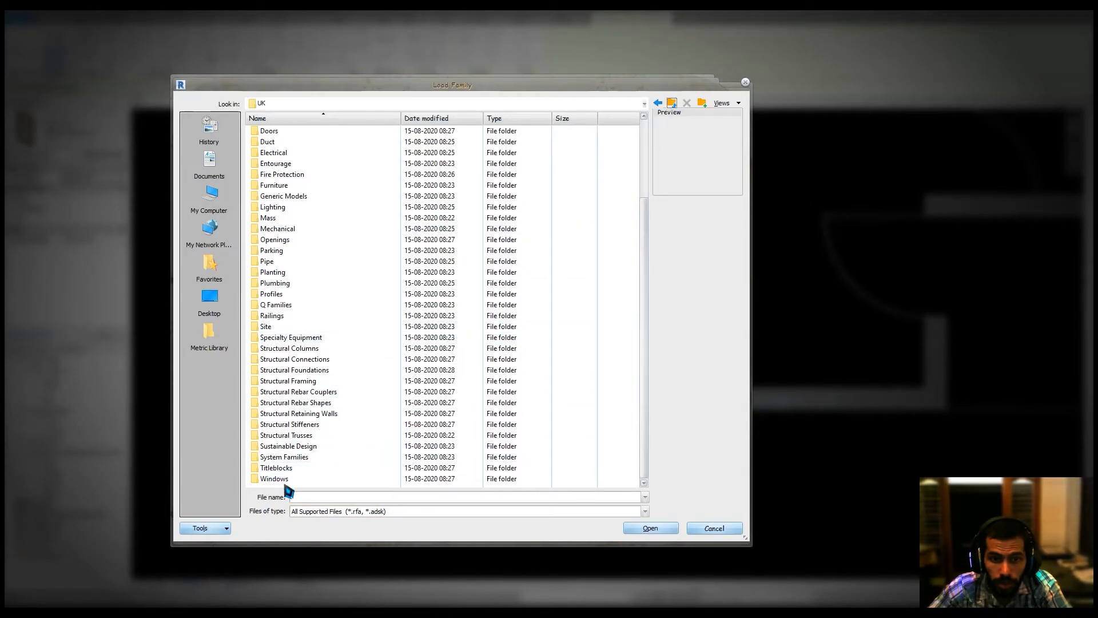
pyautogui.click(288, 481)
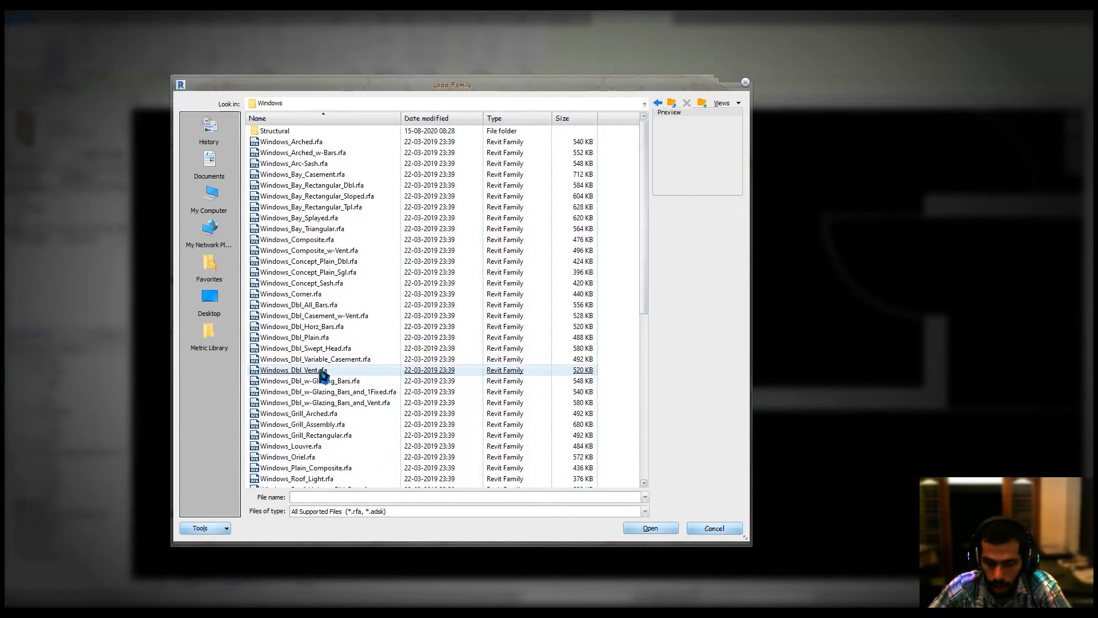
# Browse the window families and load Windows_Tpl_Plain.
pyautogui.keyDown('ctrl'); pyautogui.scroll(2, 358, 360); pyautogui.keyUp('ctrl')
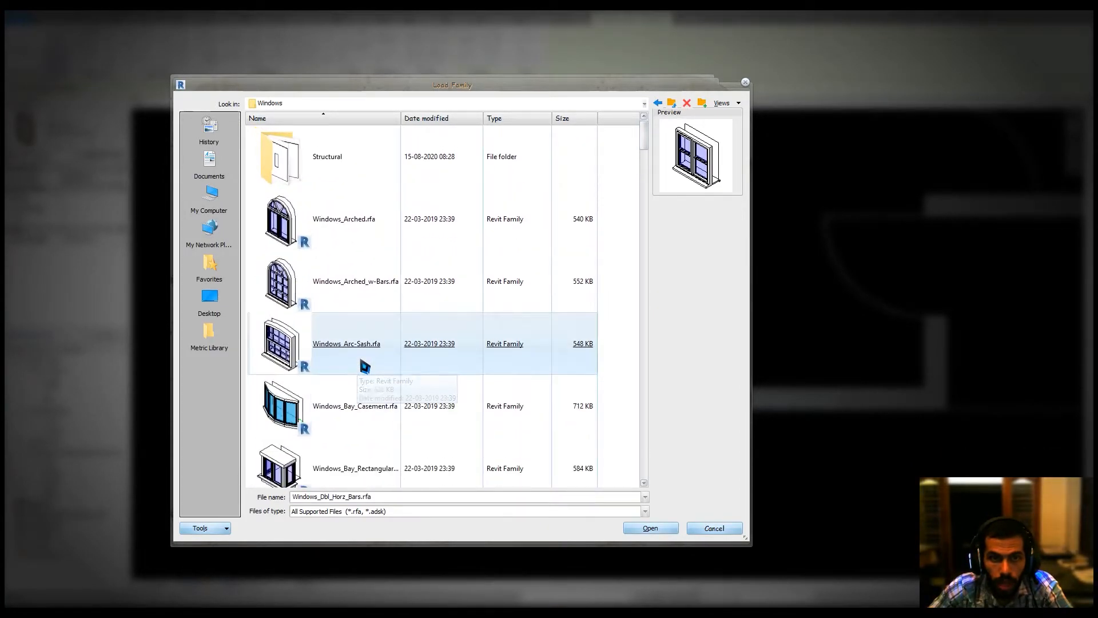
pyautogui.scroll(-2, 361, 360)
pyautogui.scroll(-3, 363, 362)
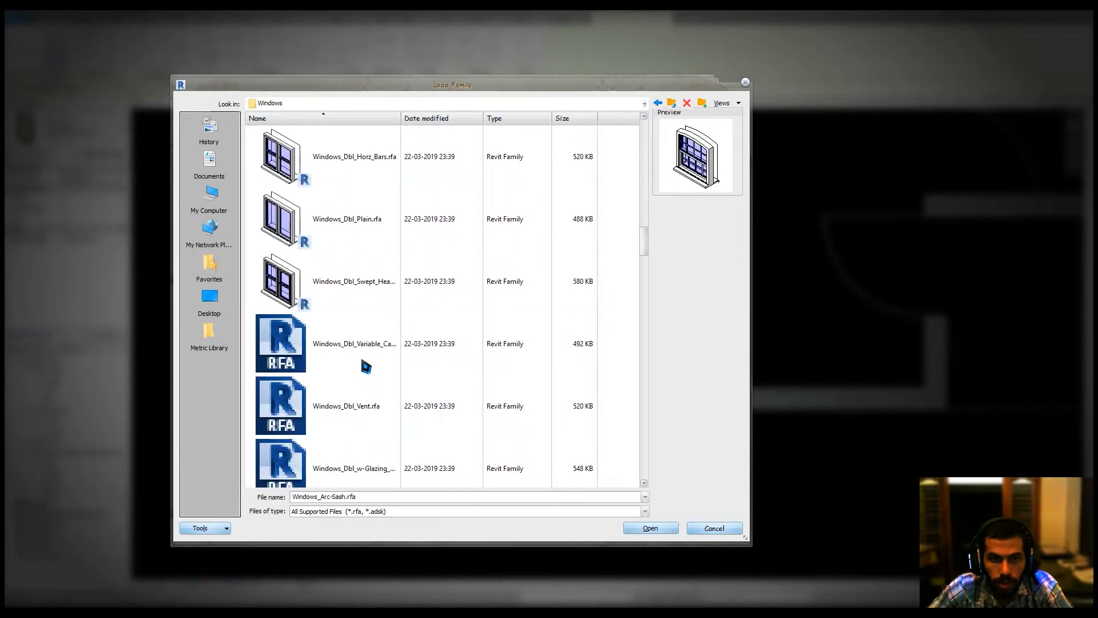
pyautogui.scroll(-3, 363, 362)
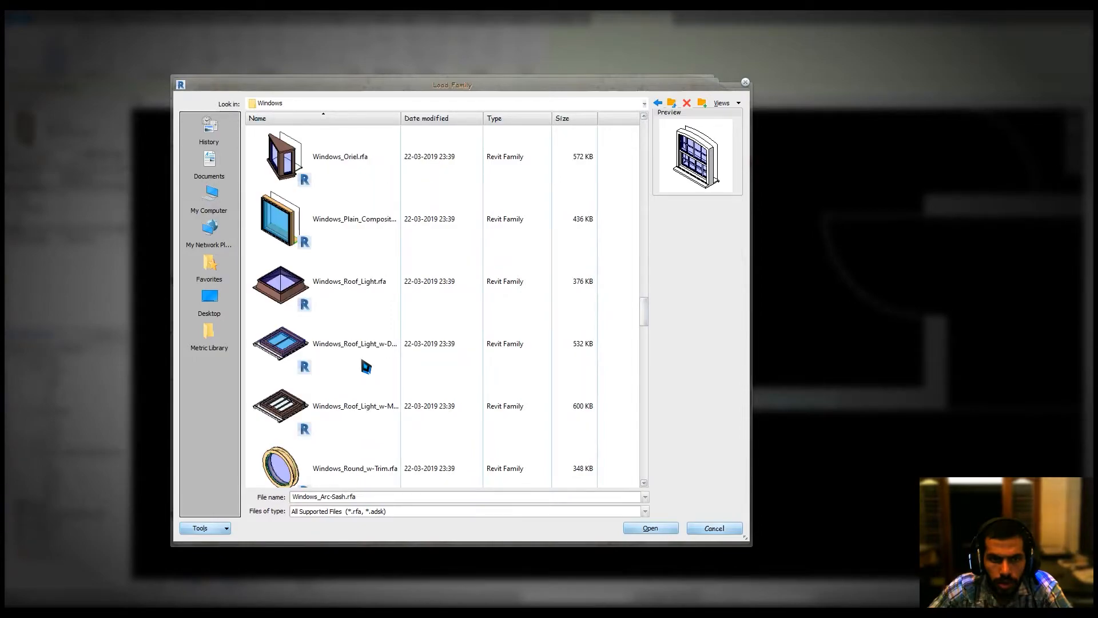
pyautogui.scroll(-1, 363, 363)
pyautogui.scroll(-3, 362, 363)
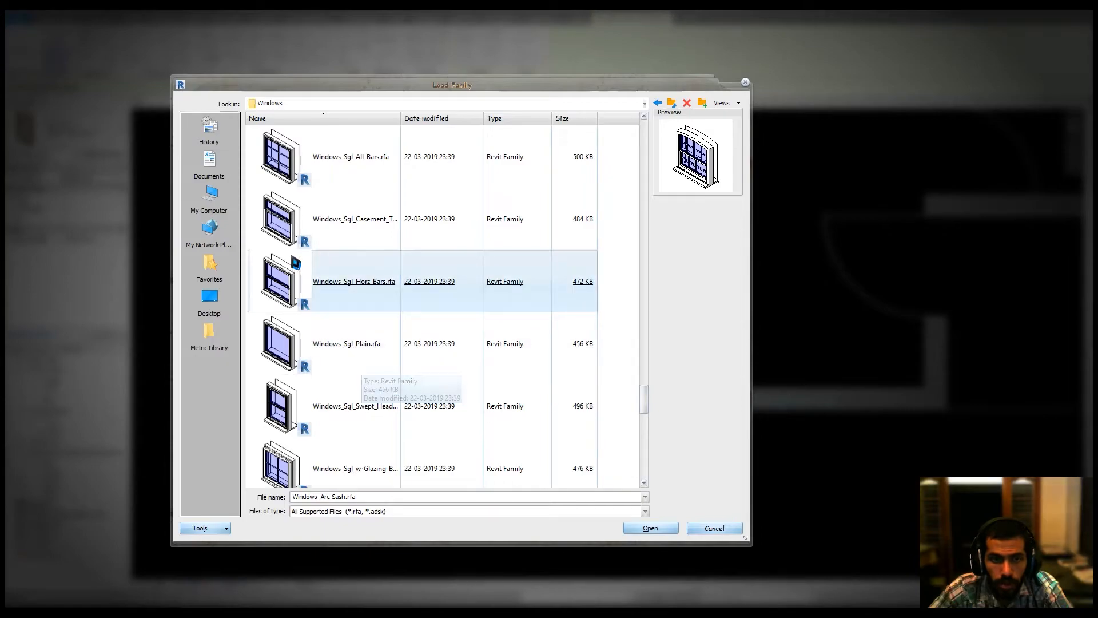
pyautogui.scroll(3, 294, 260)
pyautogui.click(293, 259)
pyautogui.scroll(1, 294, 261)
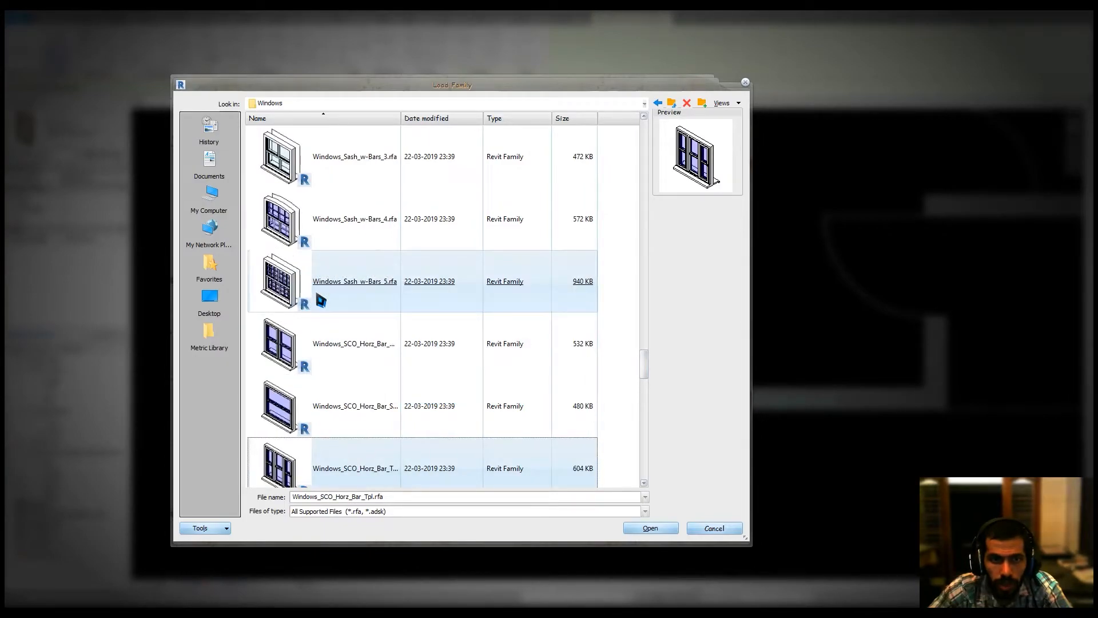
pyautogui.scroll(2, 320, 301)
pyautogui.scroll(-4, 321, 302)
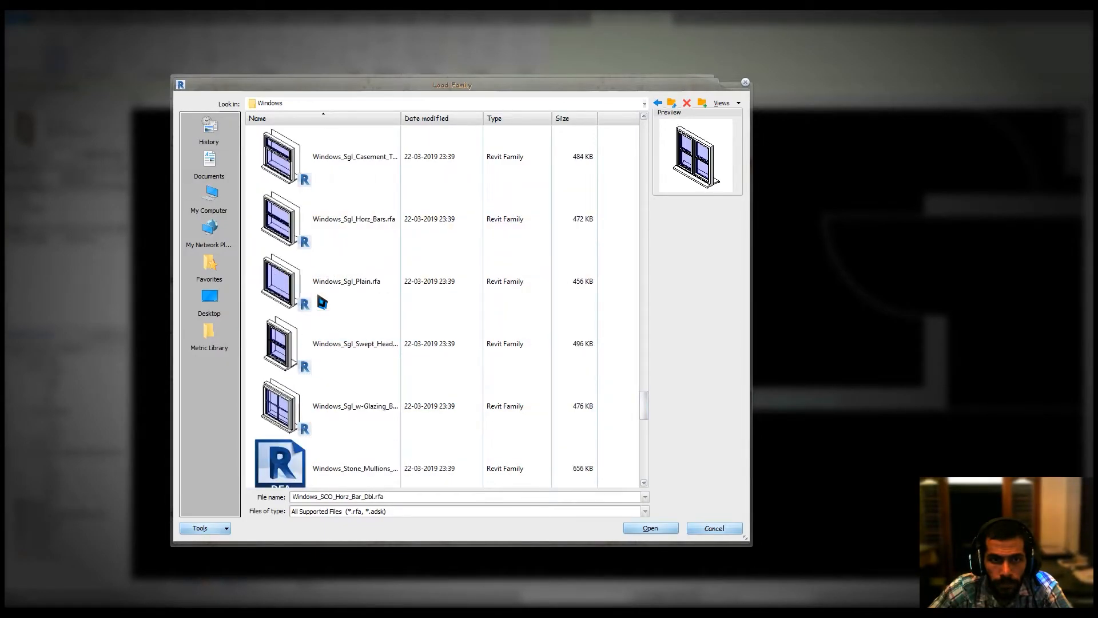
pyautogui.scroll(-3, 322, 302)
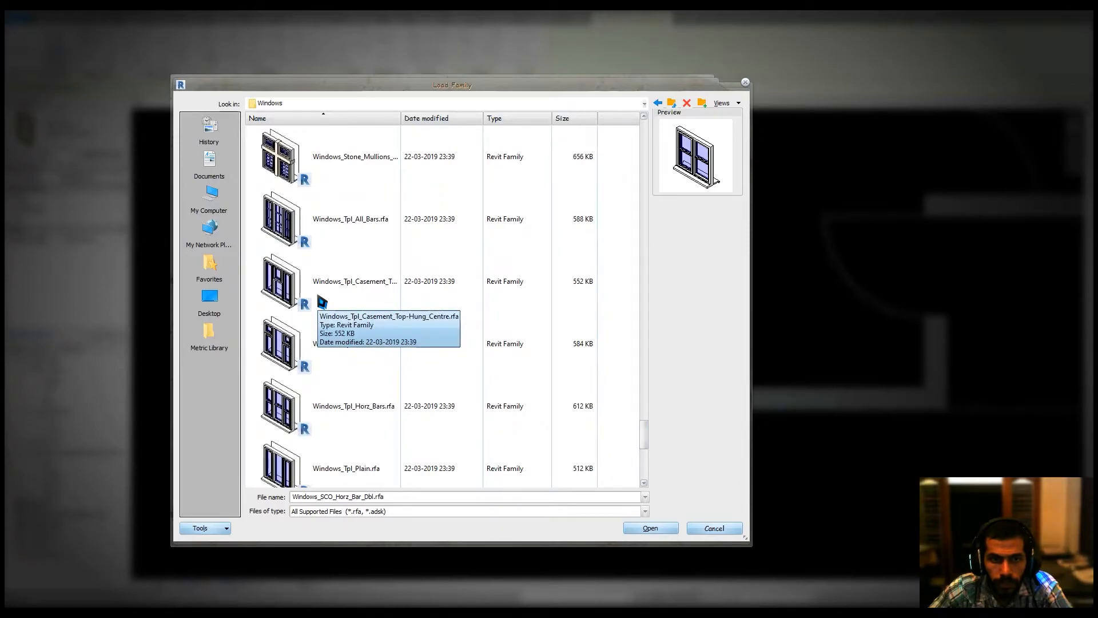
pyautogui.scroll(-3, 304, 409)
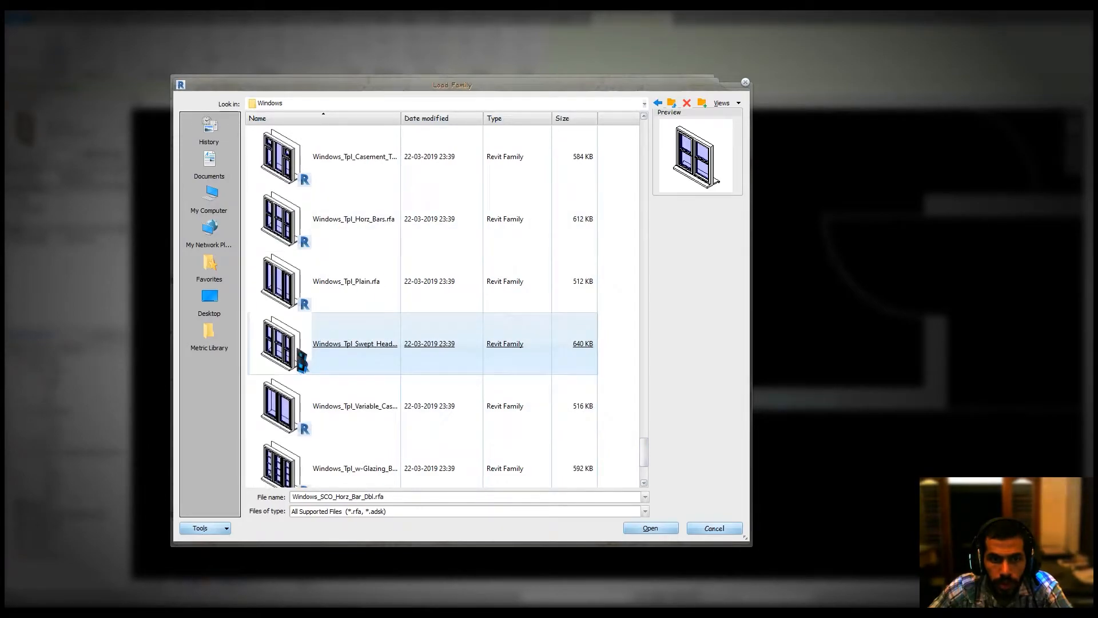
pyautogui.doubleClick(298, 286)
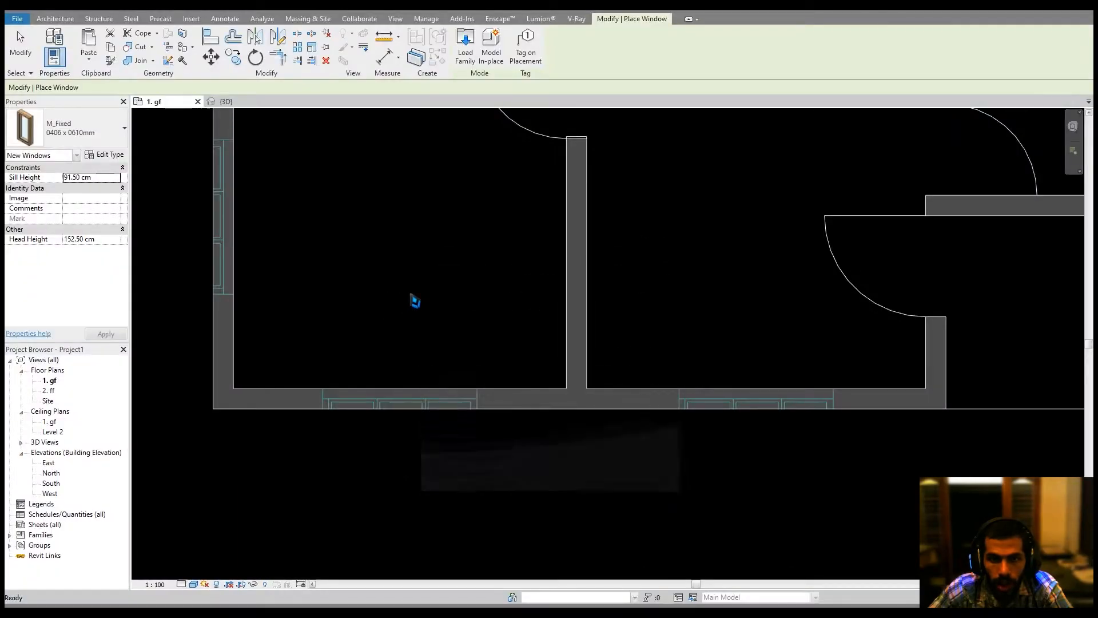
# Edit the window type and set its width to 153.2 cm.
pyautogui.click(108, 155)
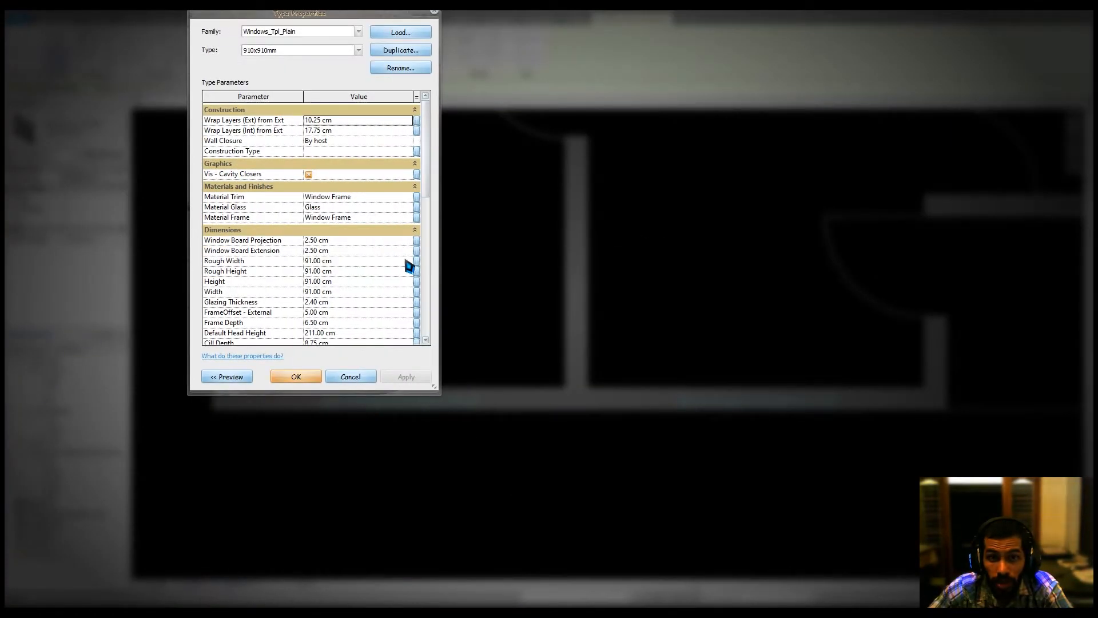
pyautogui.scroll(-2, 383, 260)
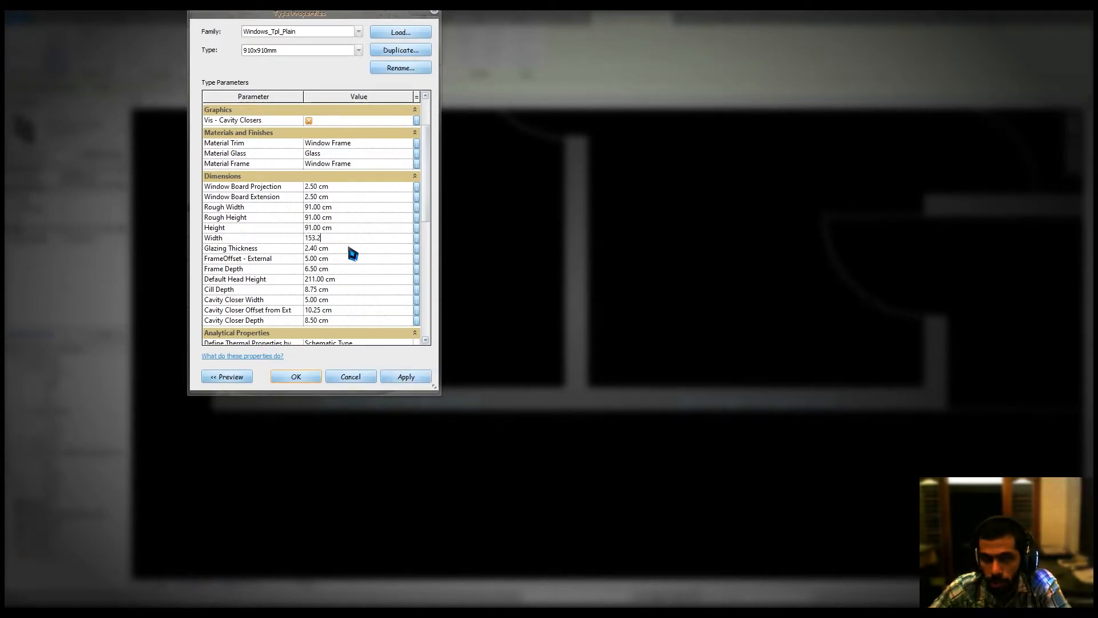
pyautogui.click(302, 380)
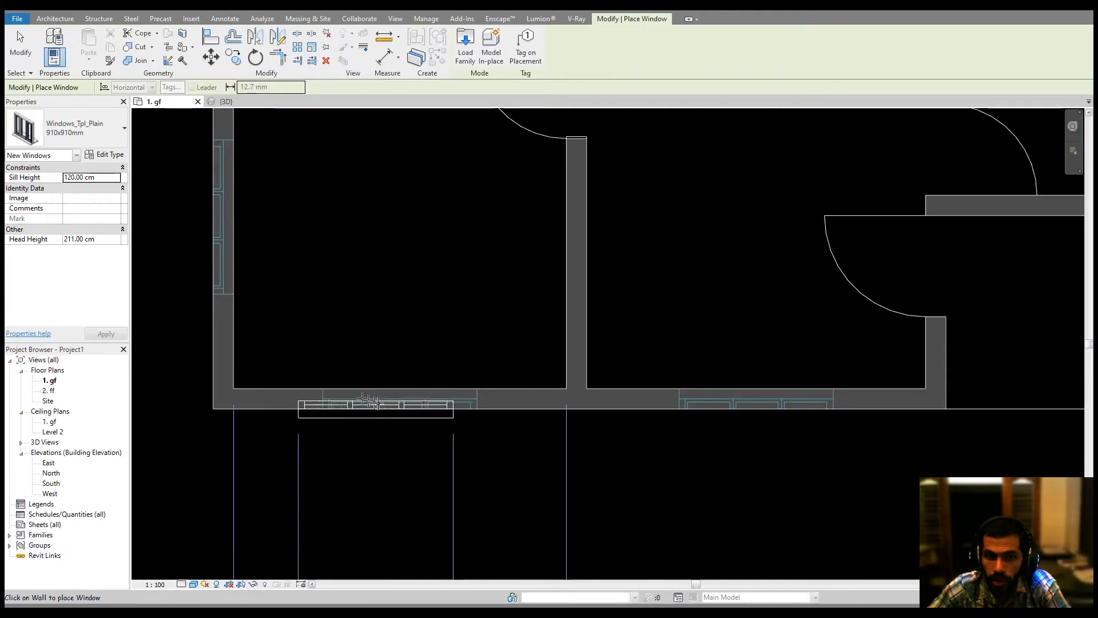
# Place windows in the lower exterior wall of the left room and in the left exterior wall.
pyautogui.click(391, 399)
pyautogui.moveTo(373, 315); pyautogui.dragTo(464, 433, button='middle')
pyautogui.moveTo(412, 321); pyautogui.dragTo(430, 359, button='middle')
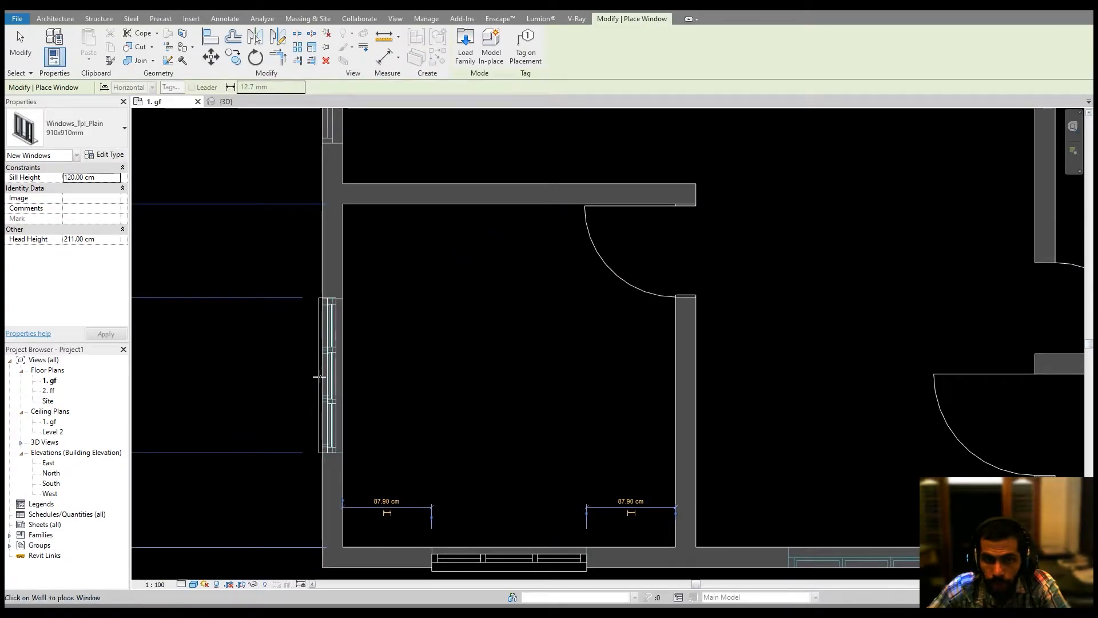
pyautogui.click(320, 377)
pyautogui.moveTo(367, 251); pyautogui.dragTo(422, 604, button='middle')
pyautogui.moveTo(407, 297); pyautogui.dragTo(416, 430, button='middle')
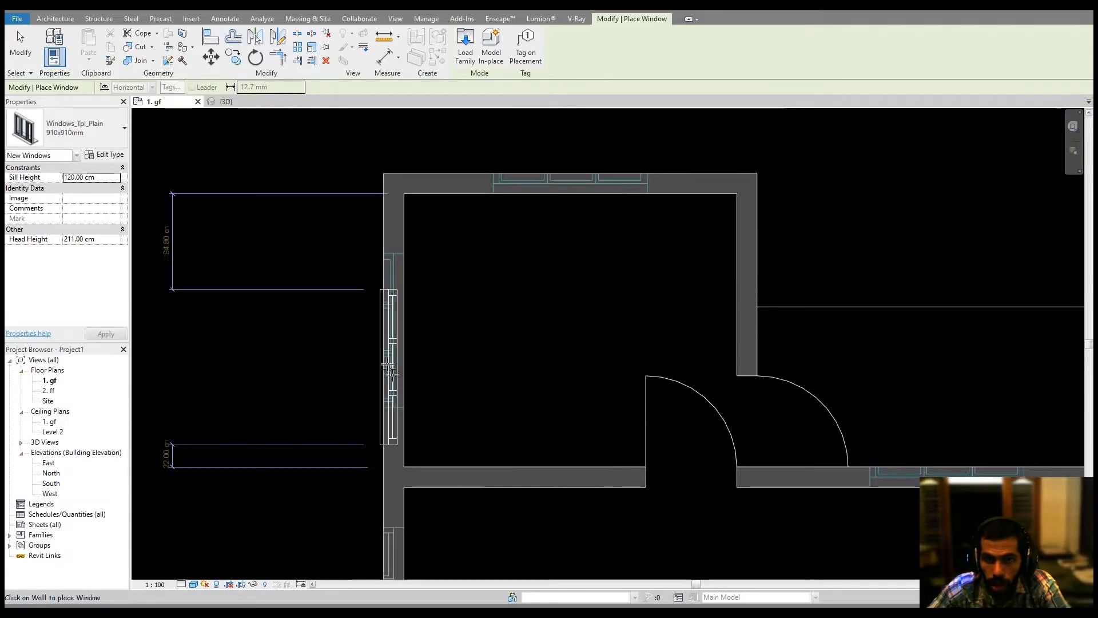
# Place windows in the left exterior wall and the top exterior wall of the upper-left room.
pyautogui.click(387, 335)
pyautogui.moveTo(495, 223); pyautogui.dragTo(476, 349, button='middle')
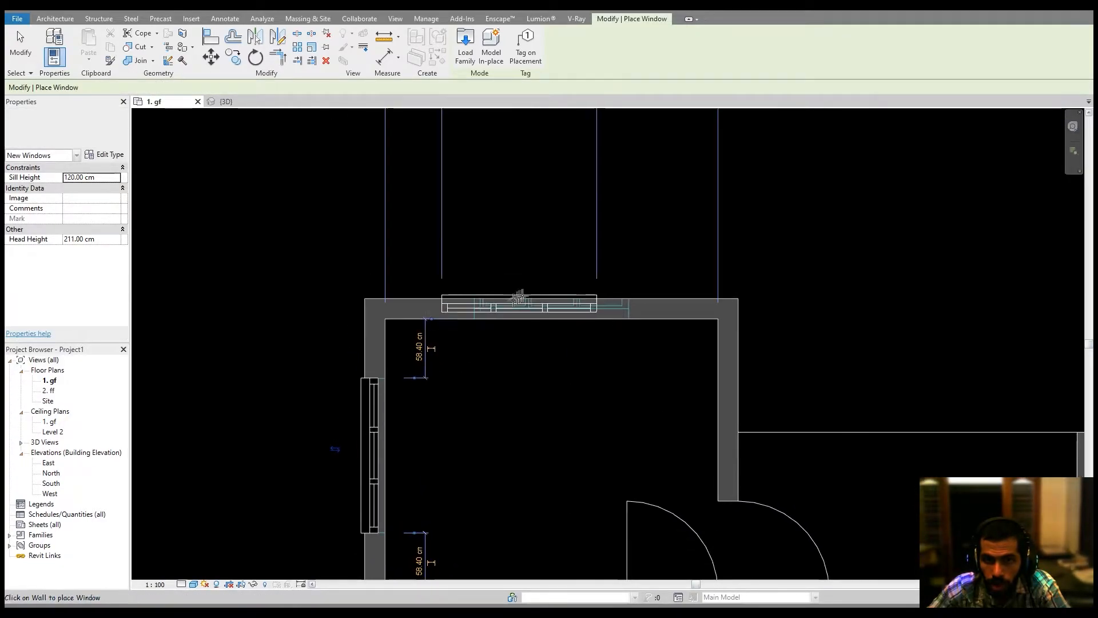
pyautogui.click(515, 299)
pyautogui.moveTo(769, 412); pyautogui.dragTo(76, 70, button='middle')
pyautogui.moveTo(488, 411); pyautogui.dragTo(667, 485, button='middle')
pyautogui.click(645, 357)
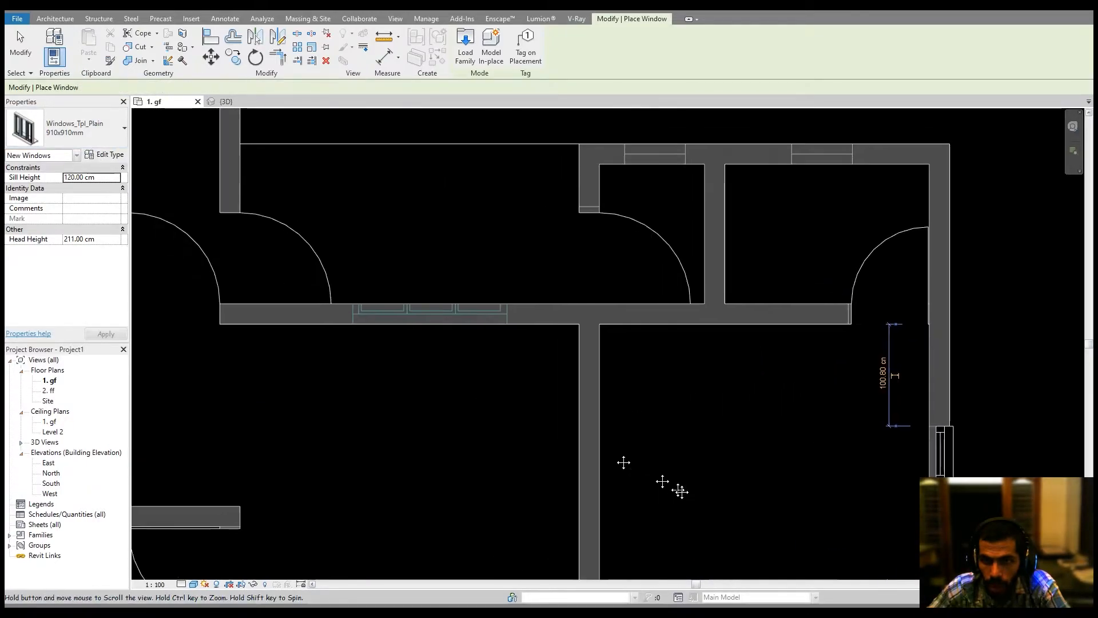
# Place windows in the interior horizontal wall and the lower exterior wall of the right room, then review the plan.
pyautogui.click(430, 314)
pyautogui.moveTo(603, 451); pyautogui.dragTo(512, 68, button='middle')
pyautogui.moveTo(736, 445); pyautogui.dragTo(926, 368, button='middle')
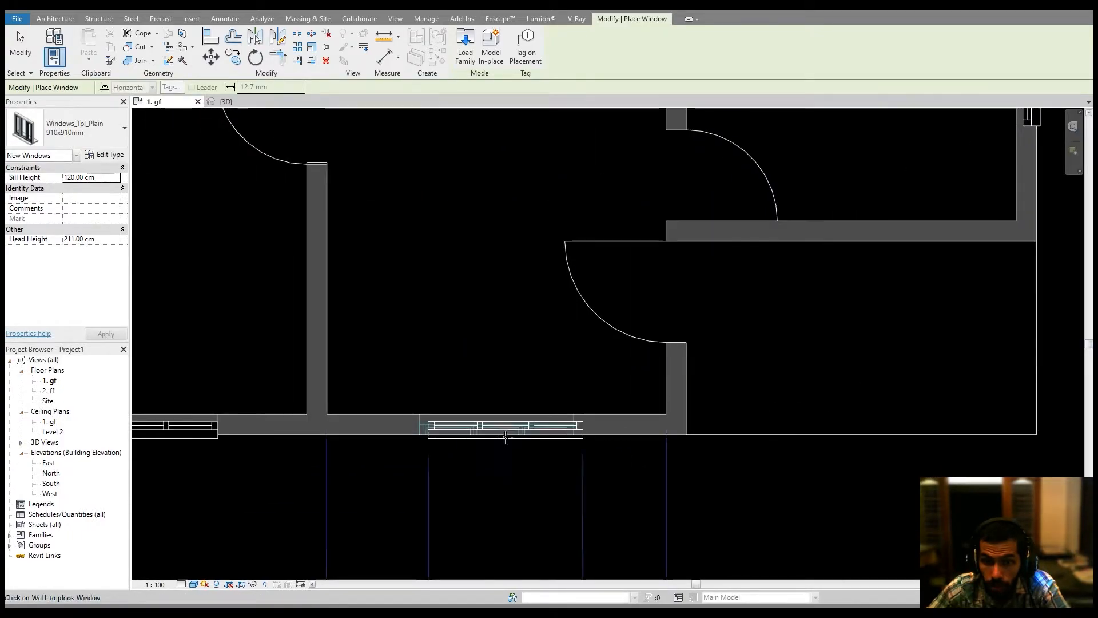
pyautogui.click(501, 433)
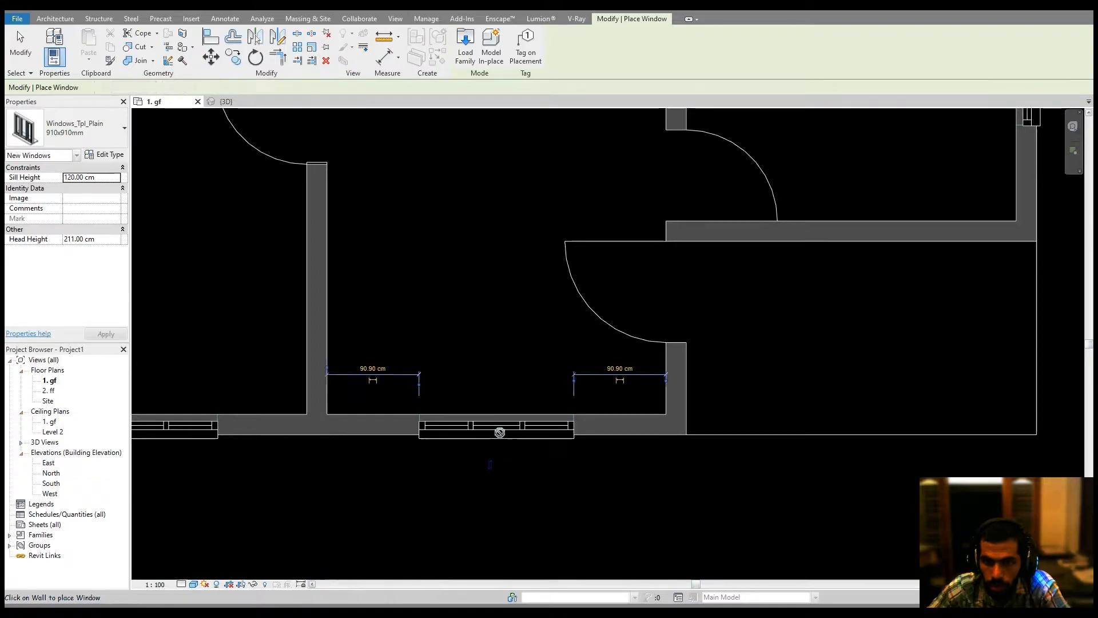
pyautogui.moveTo(534, 386); pyautogui.dragTo(613, 481, button='middle')
pyautogui.scroll(-2, 603, 472)
pyautogui.scroll(-2, 613, 480)
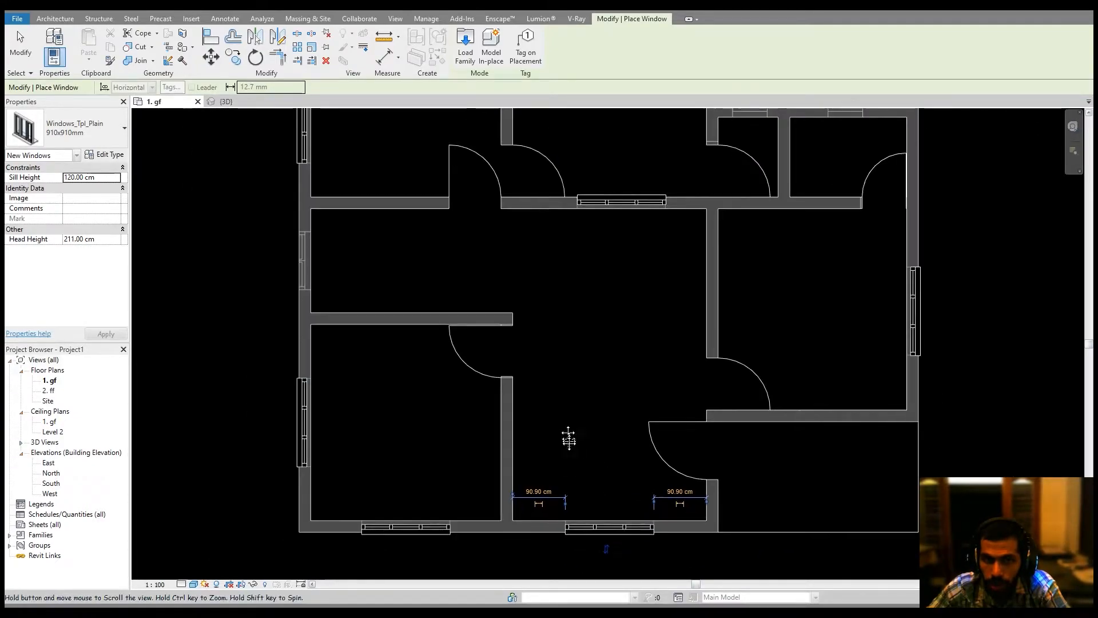
pyautogui.moveTo(568, 439); pyautogui.dragTo(594, 508, button='middle')
pyautogui.scroll(3, 349, 306)
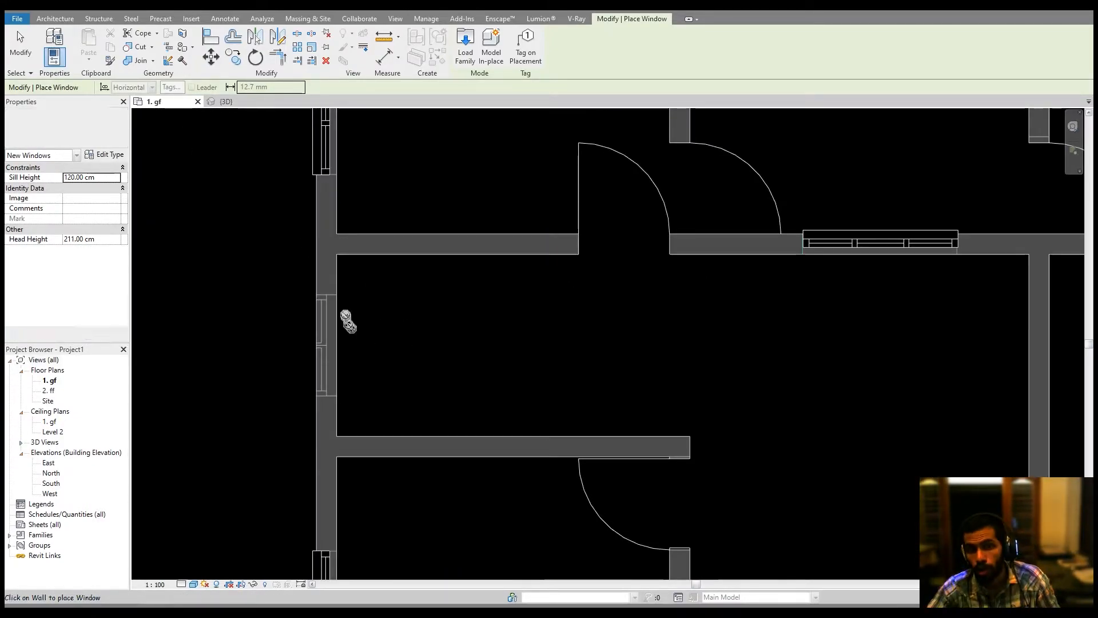
pyautogui.click(466, 41)
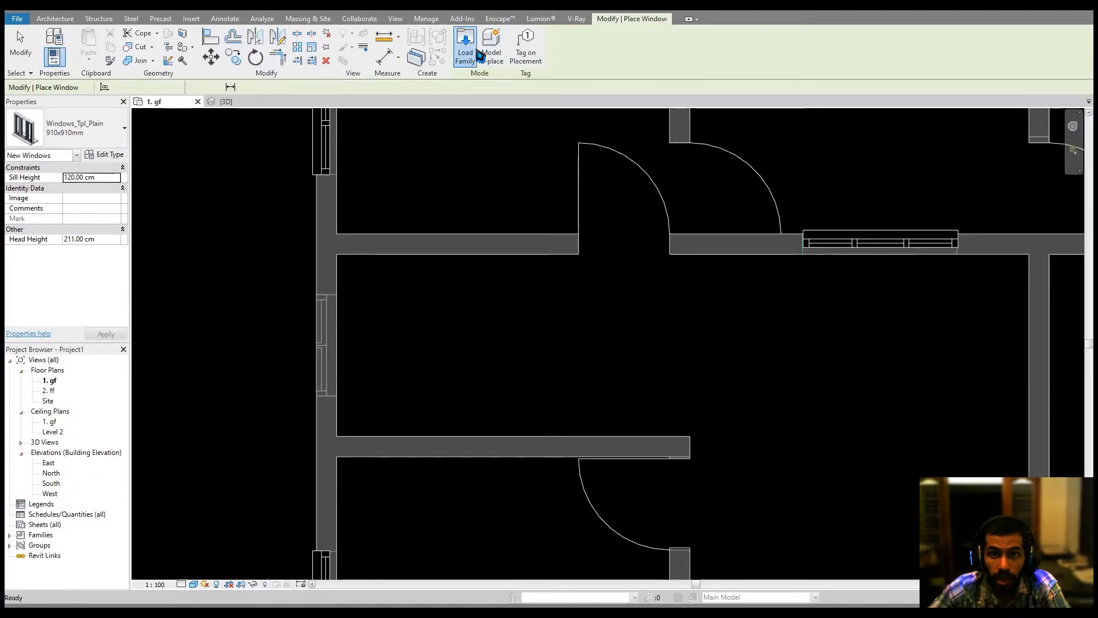
pyautogui.keyDown('ctrl'); pyautogui.scroll(4, 567, 389); pyautogui.keyUp('ctrl')
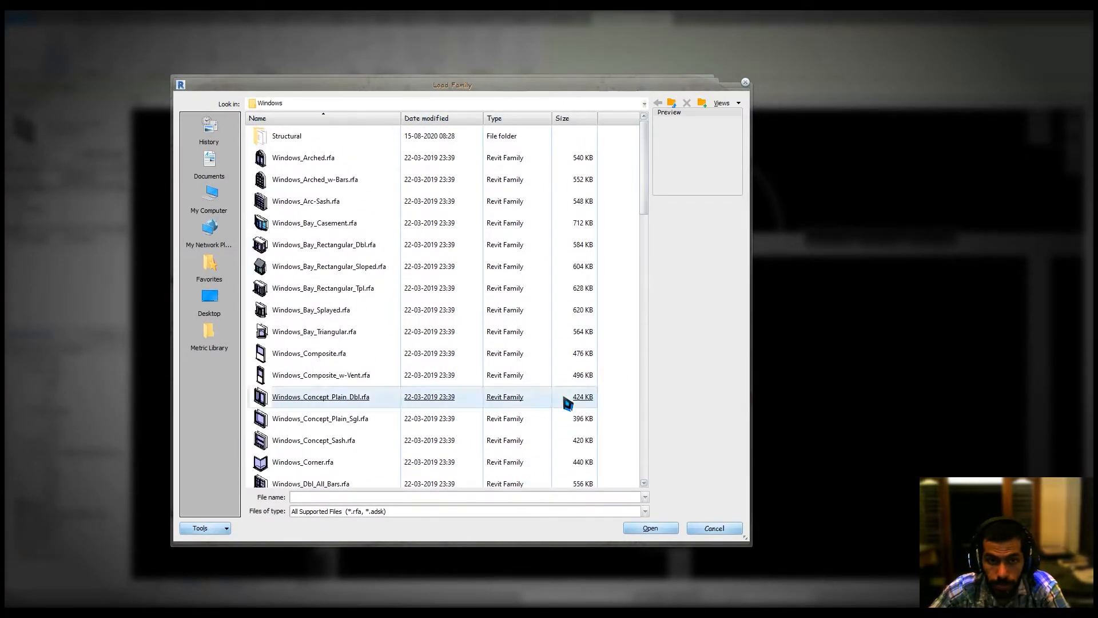
pyautogui.keyDown('ctrl'); pyautogui.scroll(2, 510, 366); pyautogui.keyUp('ctrl')
pyautogui.scroll(-10, 502, 369)
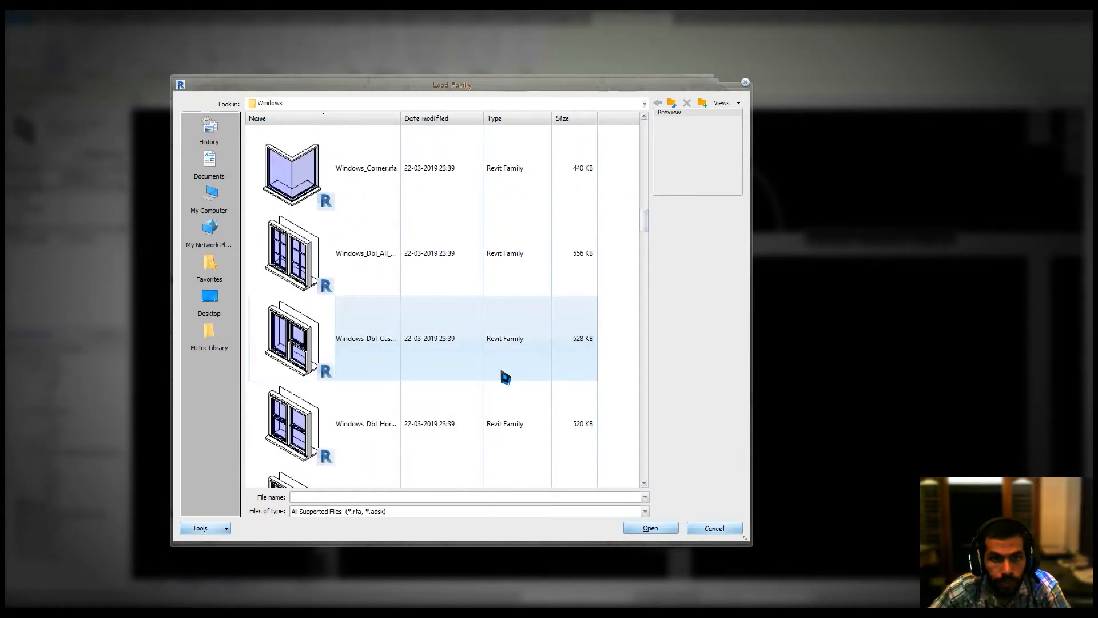
pyautogui.scroll(-10, 502, 375)
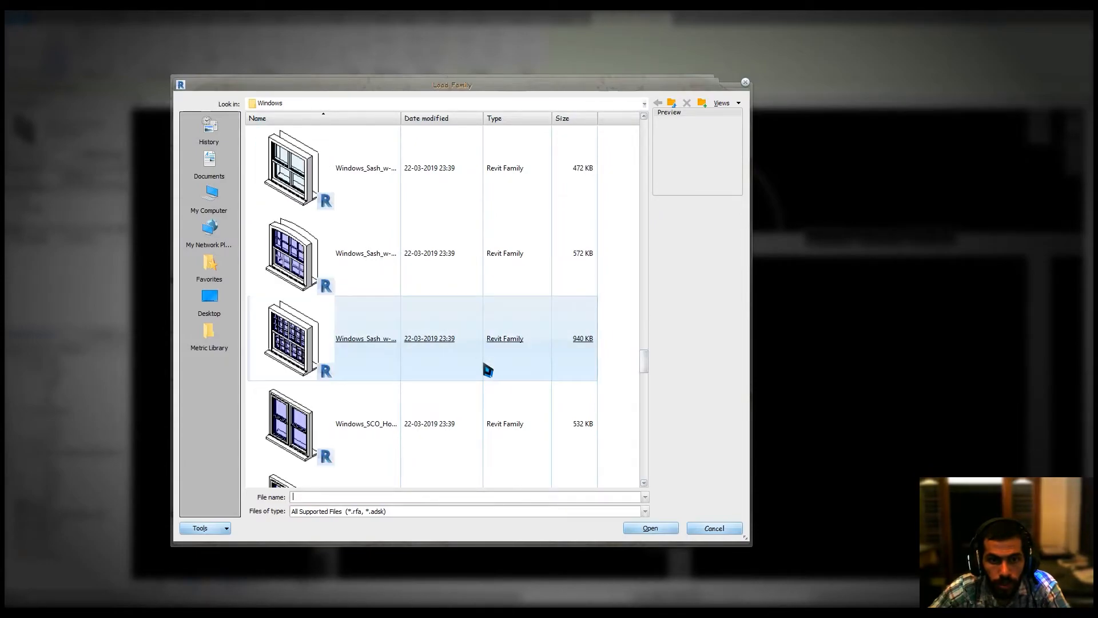
pyautogui.click(300, 173)
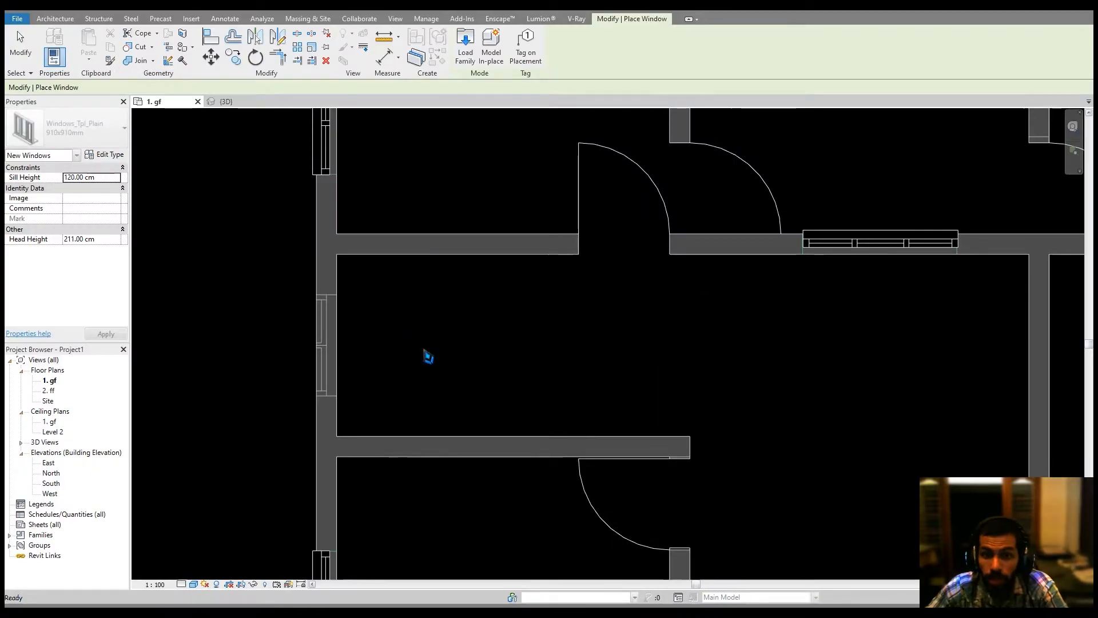
# Measure the length of the opening in the left exterior wall of the middle room.
pyautogui.press('Escape')
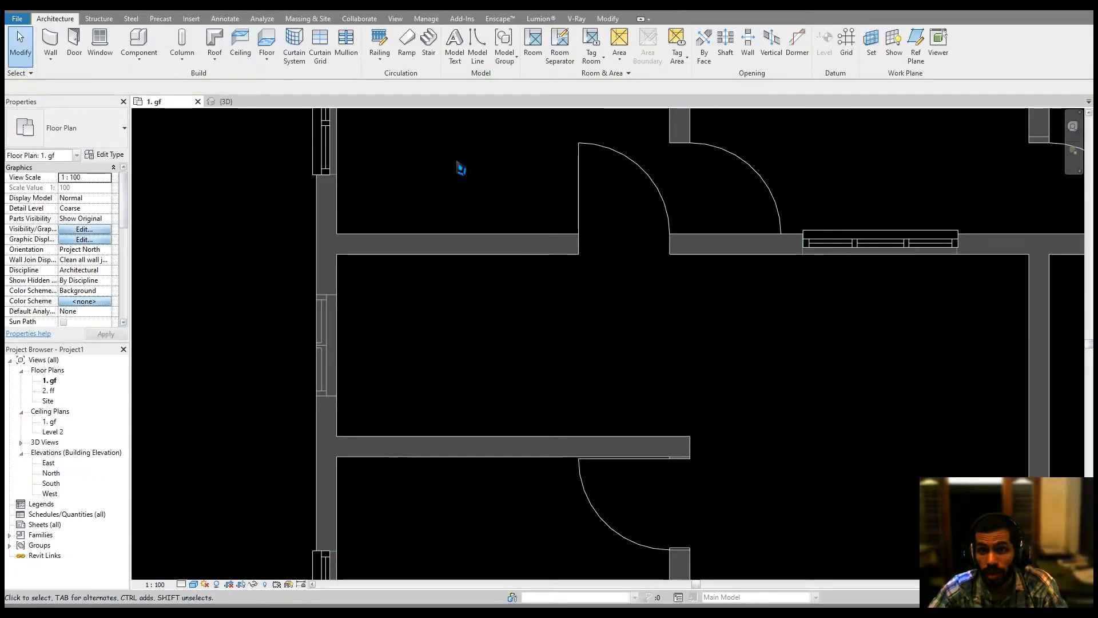
pyautogui.click(610, 21)
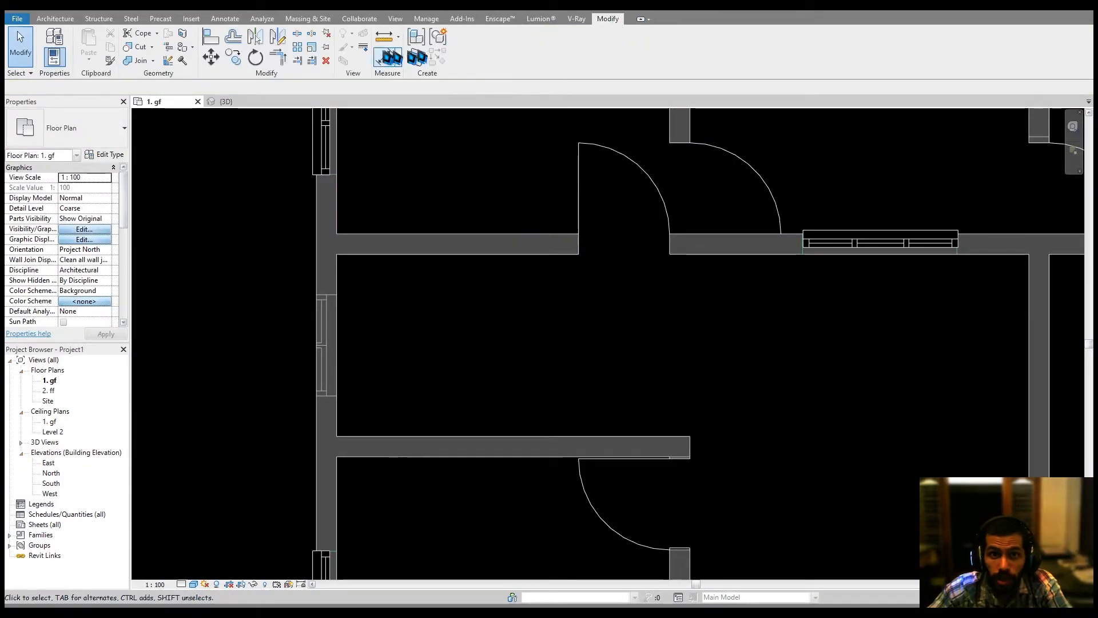
pyautogui.click(382, 38)
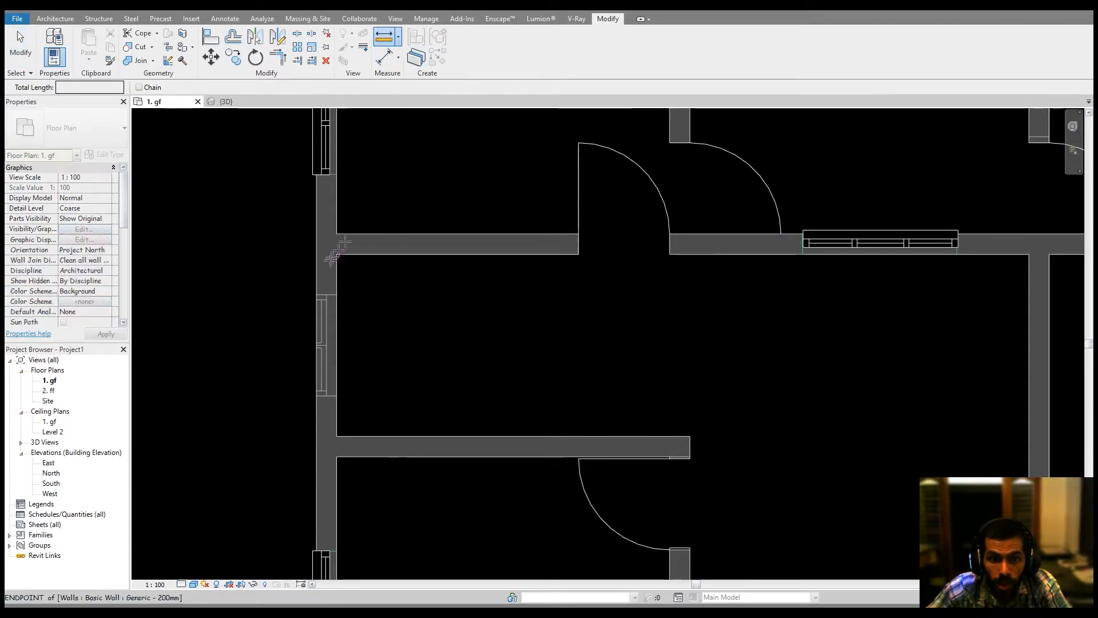
pyautogui.click(328, 295)
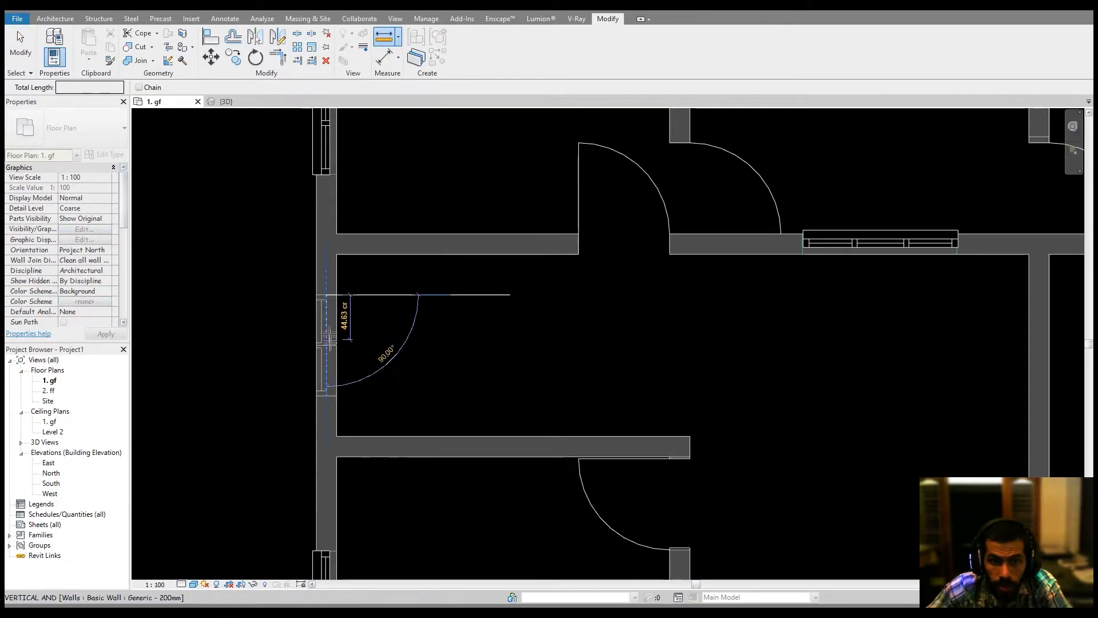
pyautogui.click(325, 395)
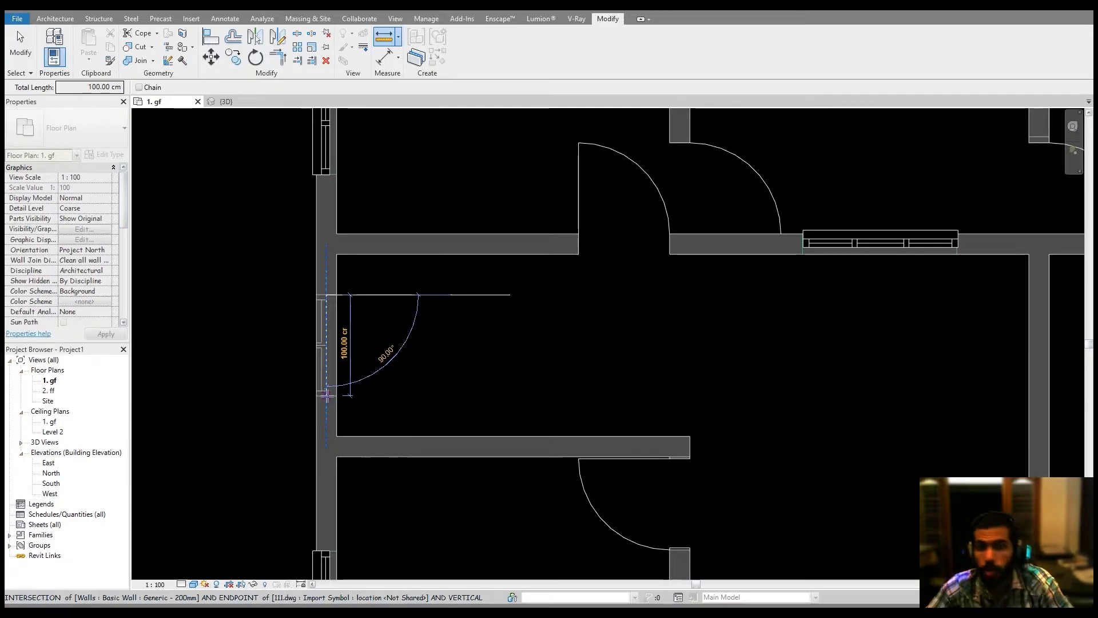
pyautogui.press('Escape')
pyautogui.press('Escape')
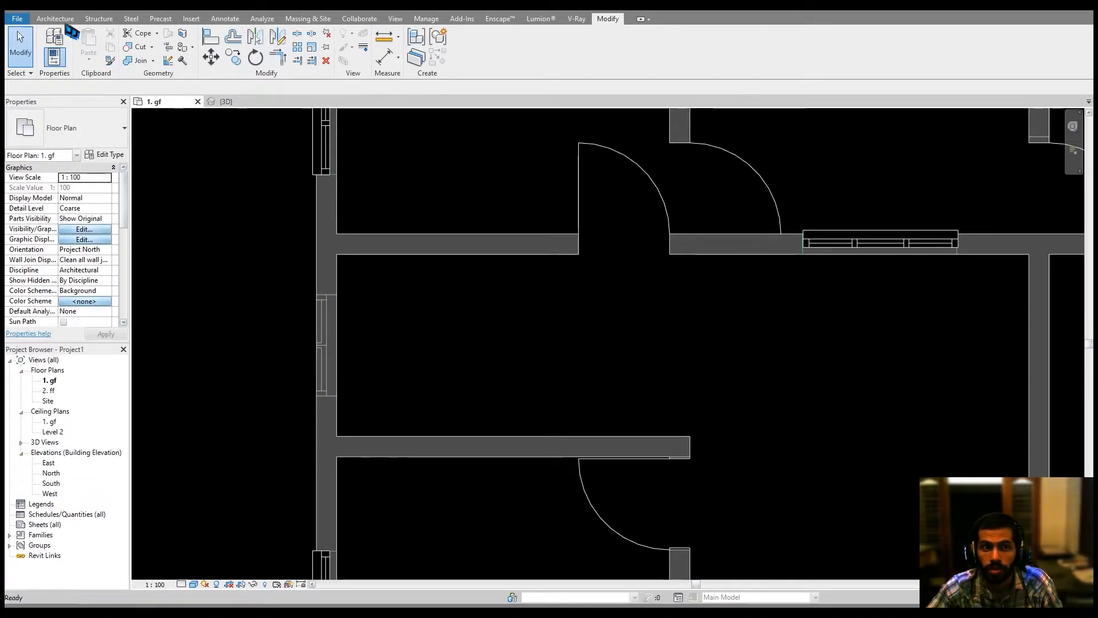
# Start placing a window and set the window type's width to 100 cm.
pyautogui.click(55, 19)
pyautogui.click(97, 50)
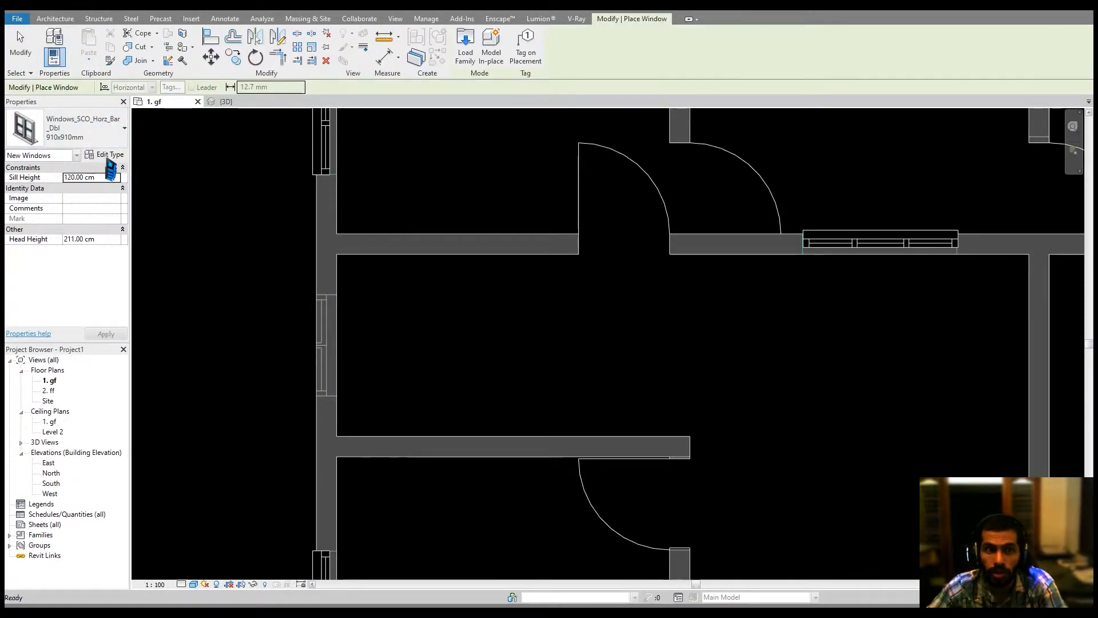
pyautogui.click(105, 155)
pyautogui.scroll(-3, 385, 280)
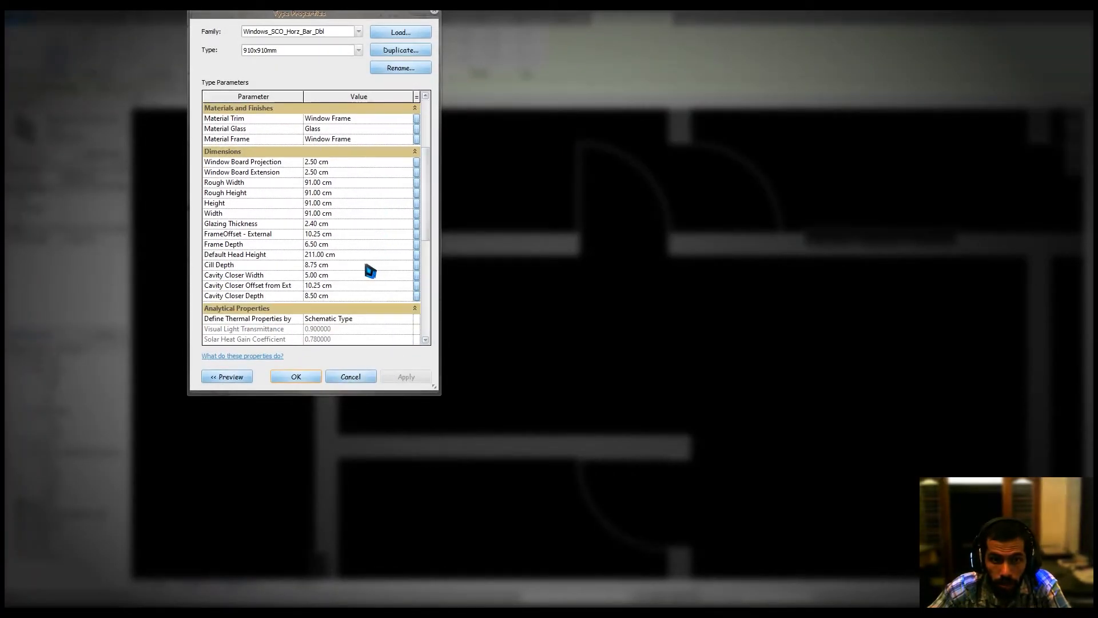
pyautogui.write('100')
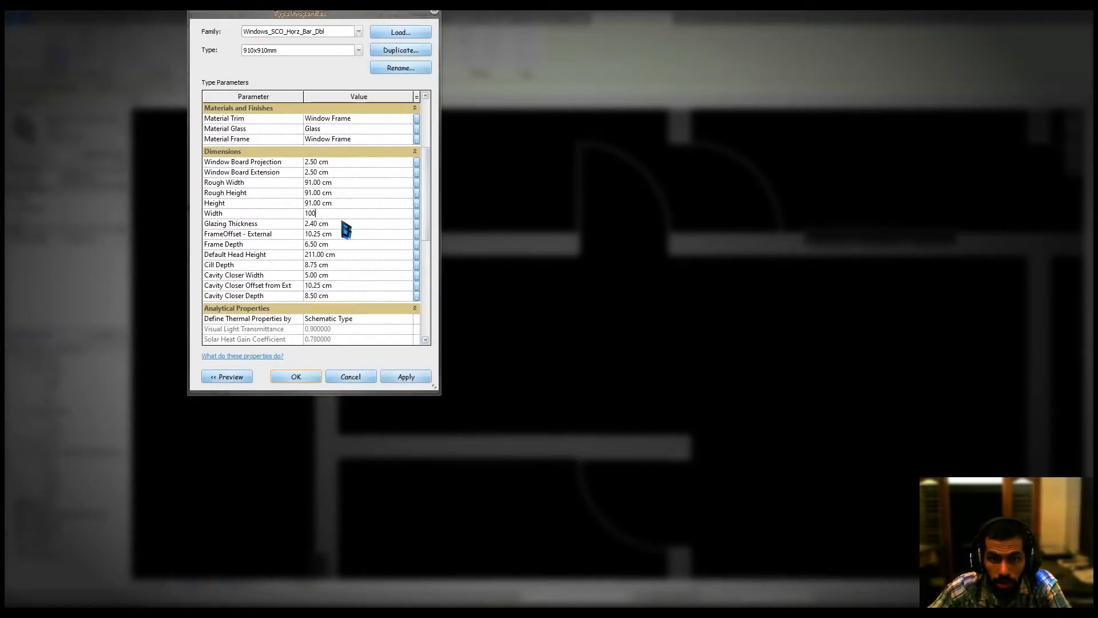
pyautogui.click(296, 377)
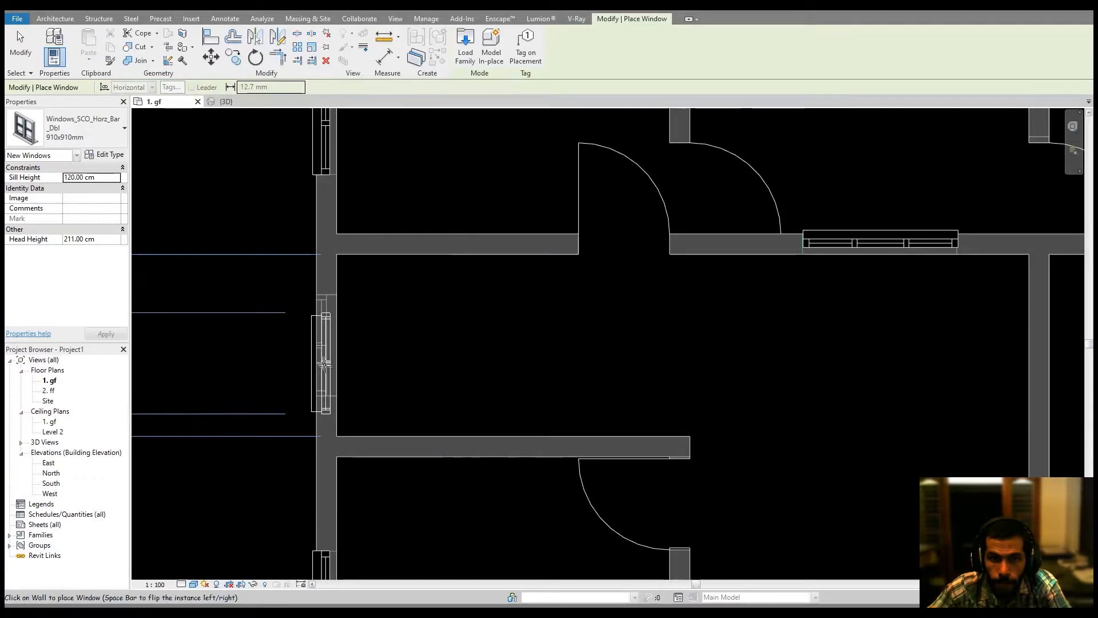
# Place the window in the left exterior wall of the middle room.
pyautogui.click(318, 347)
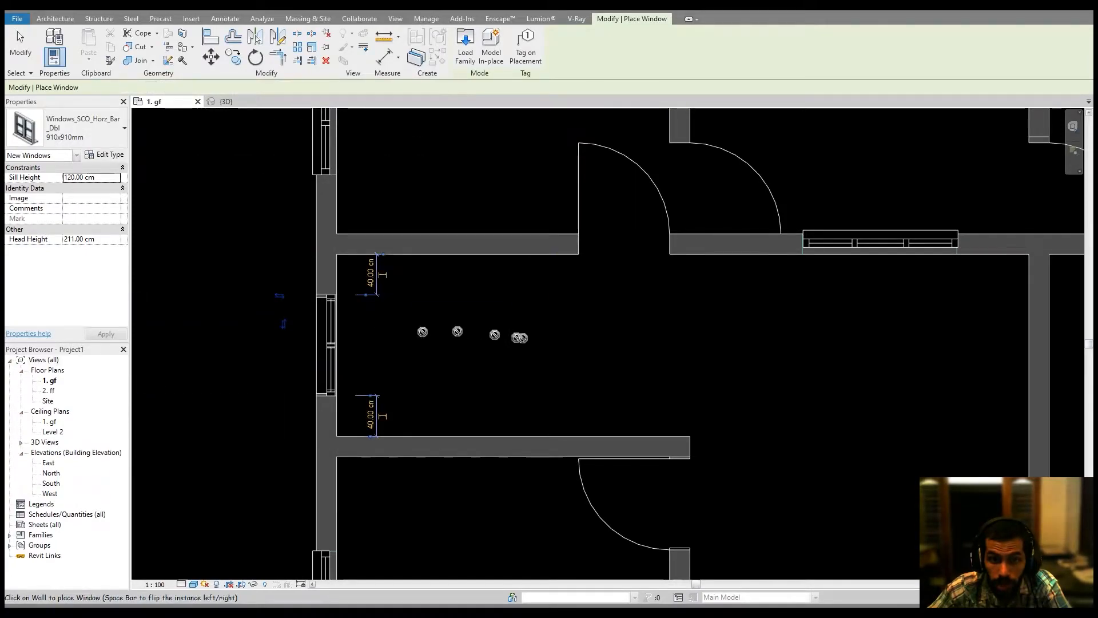
# Remove the window from the top exterior wall between the two upper-right rooms.
pyautogui.moveTo(583, 361); pyautogui.dragTo(485, 394, button='middle')
pyautogui.moveTo(511, 365); pyautogui.dragTo(433, 436, button='middle')
pyautogui.moveTo(571, 334); pyautogui.dragTo(452, 539, button='middle')
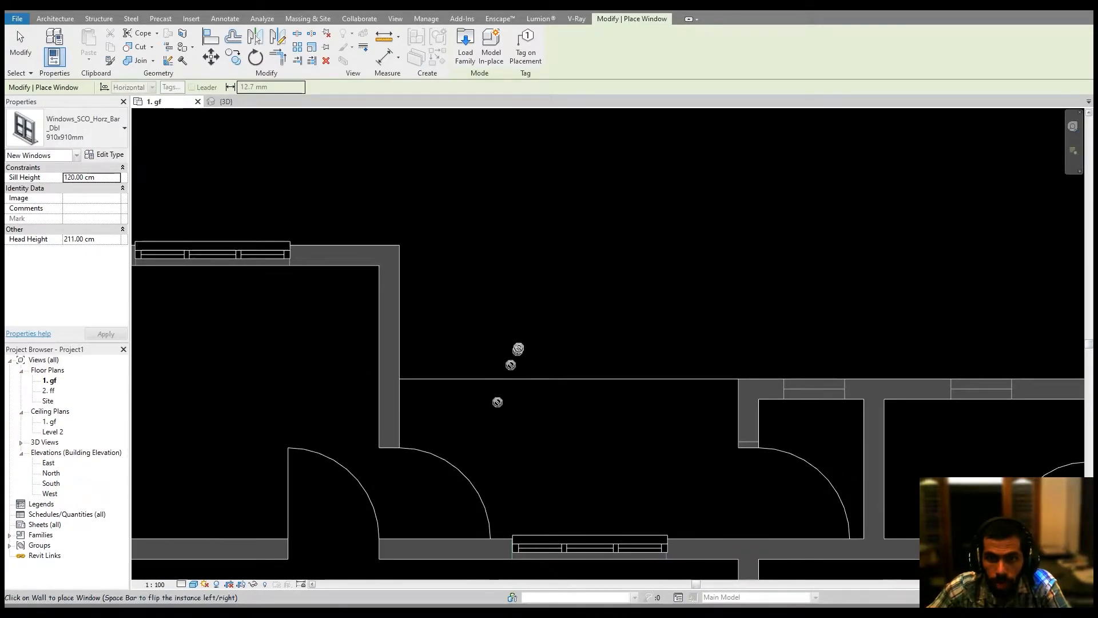
pyautogui.moveTo(515, 362); pyautogui.dragTo(199, 263, button='middle')
pyautogui.scroll(2, 549, 280)
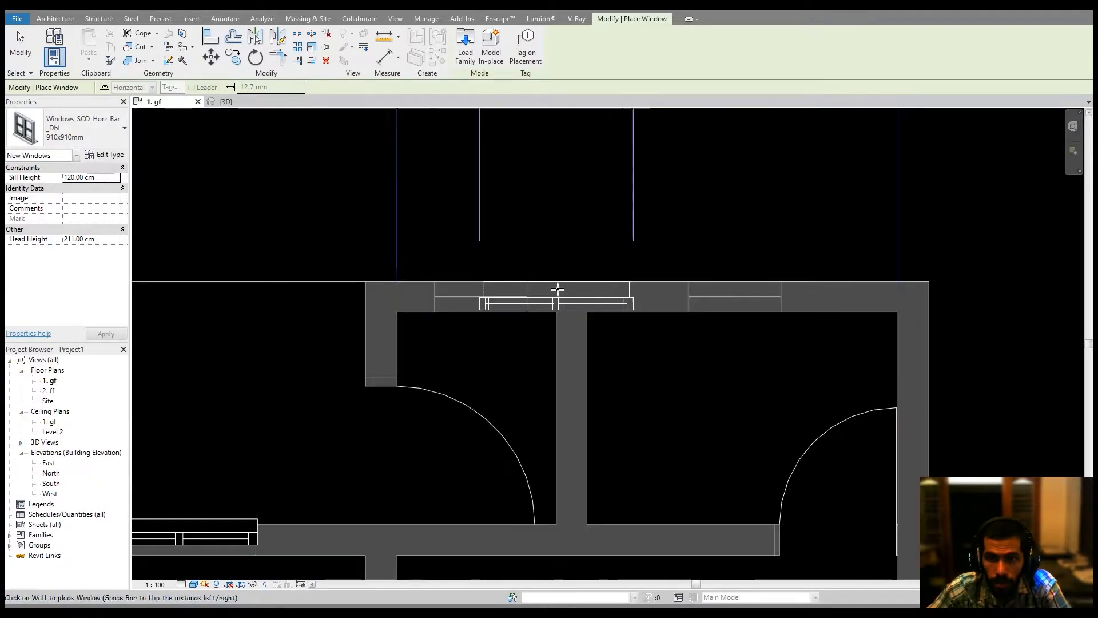
pyautogui.click(98, 138)
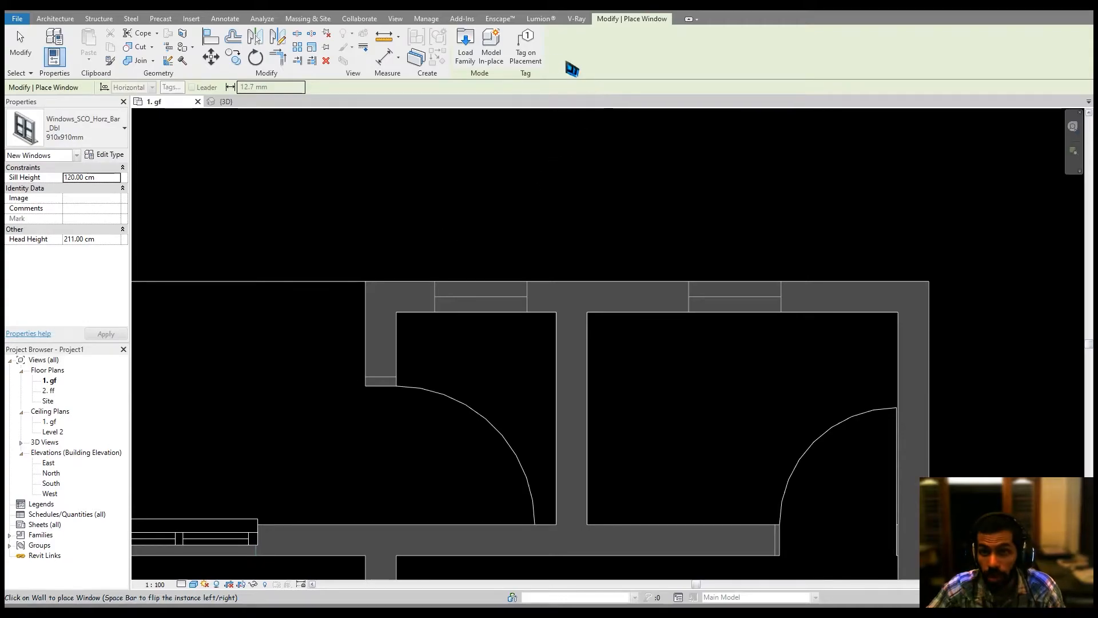
# Measure the width of the window opening in the top exterior wall.
pyautogui.click(395, 42)
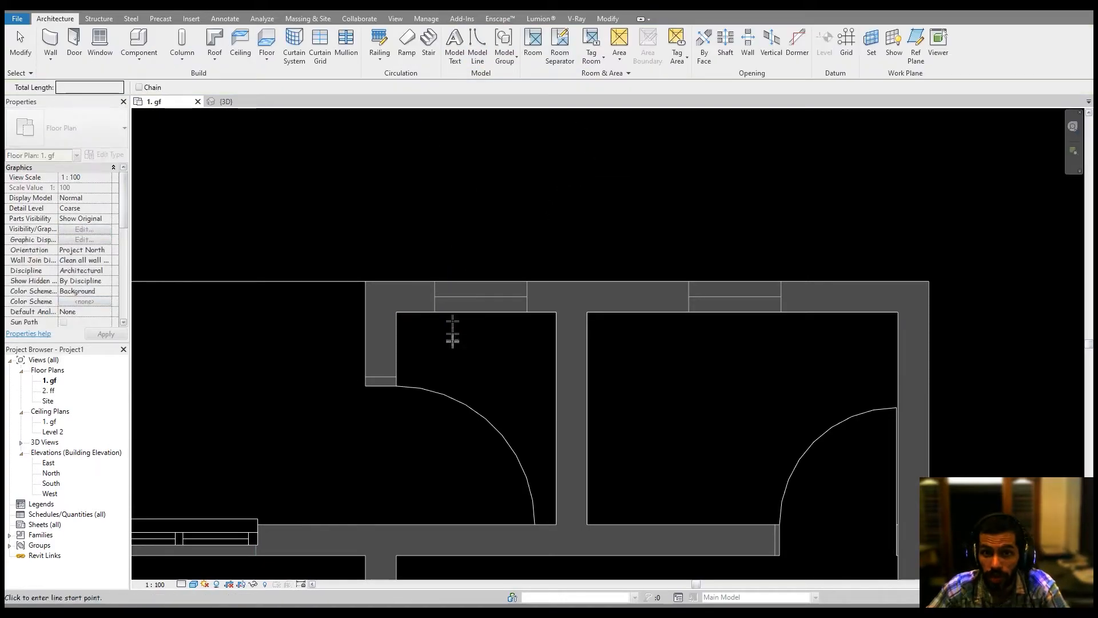
pyautogui.click(436, 297)
pyautogui.click(527, 296)
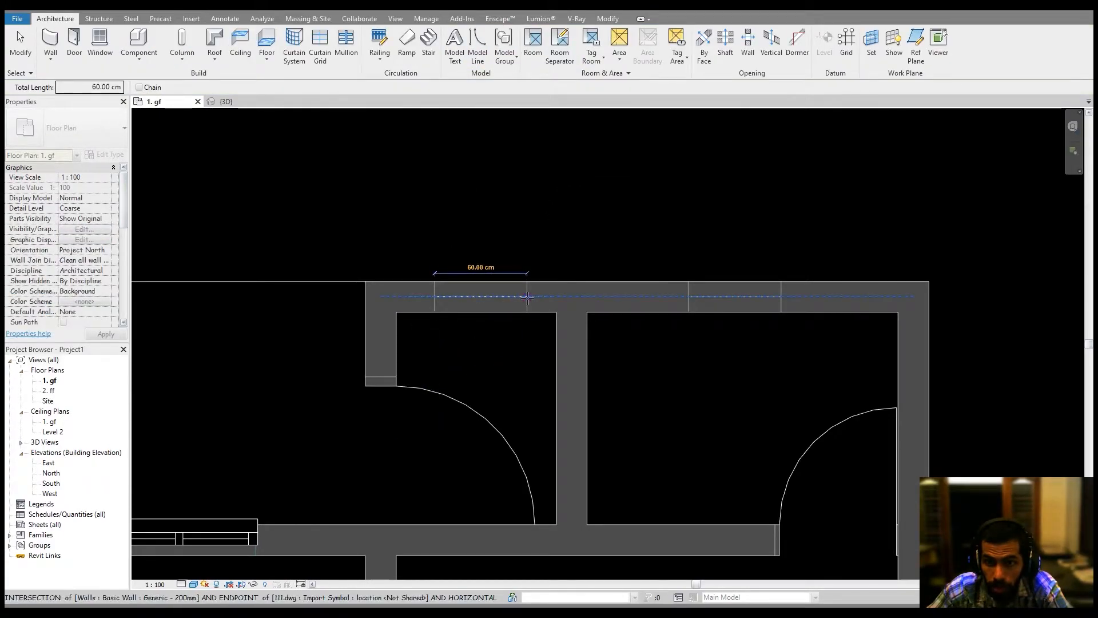
pyautogui.press('Escape')
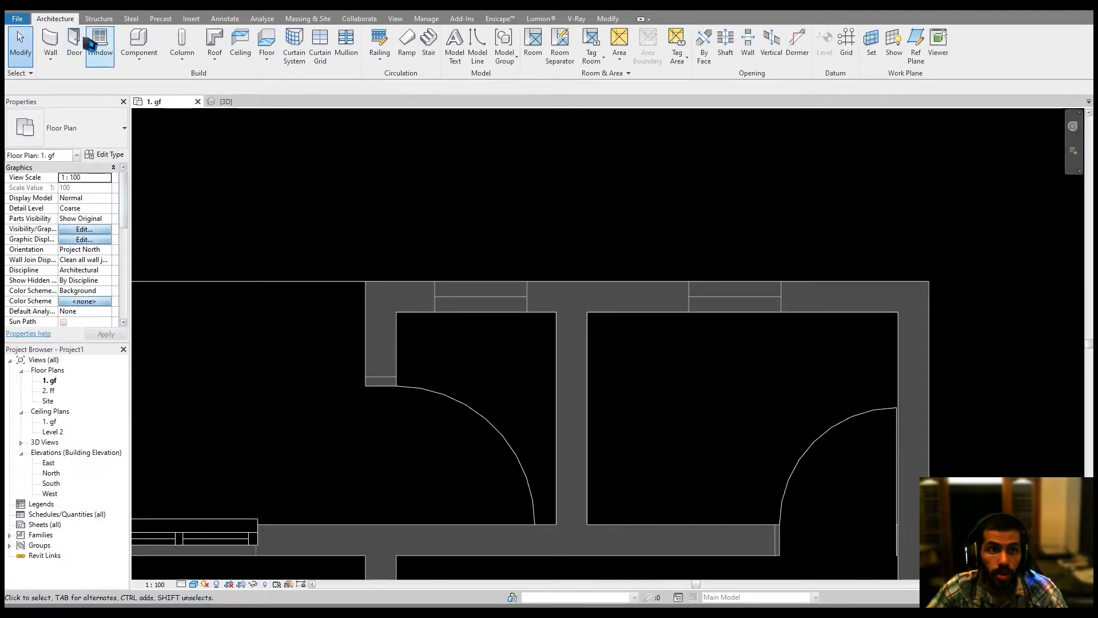
# Start a window of type M_Fixed 0406 x 1220mm and set its type width to 60 cm.
pyautogui.click(109, 49)
pyautogui.click(124, 129)
pyautogui.scroll(5, 91, 263)
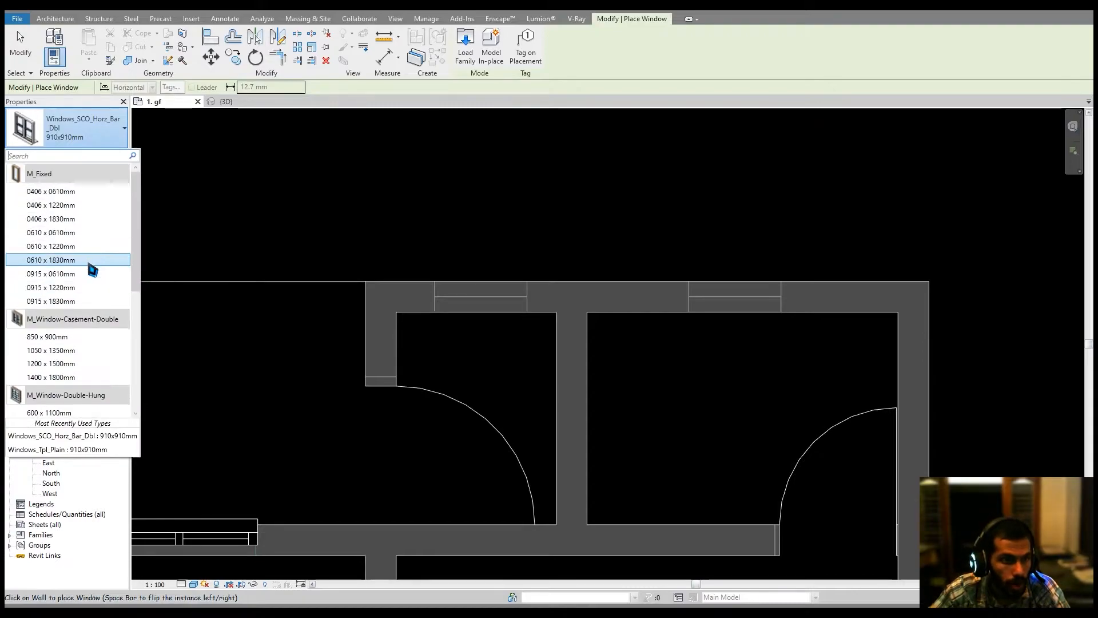
pyautogui.click(75, 205)
pyautogui.click(106, 154)
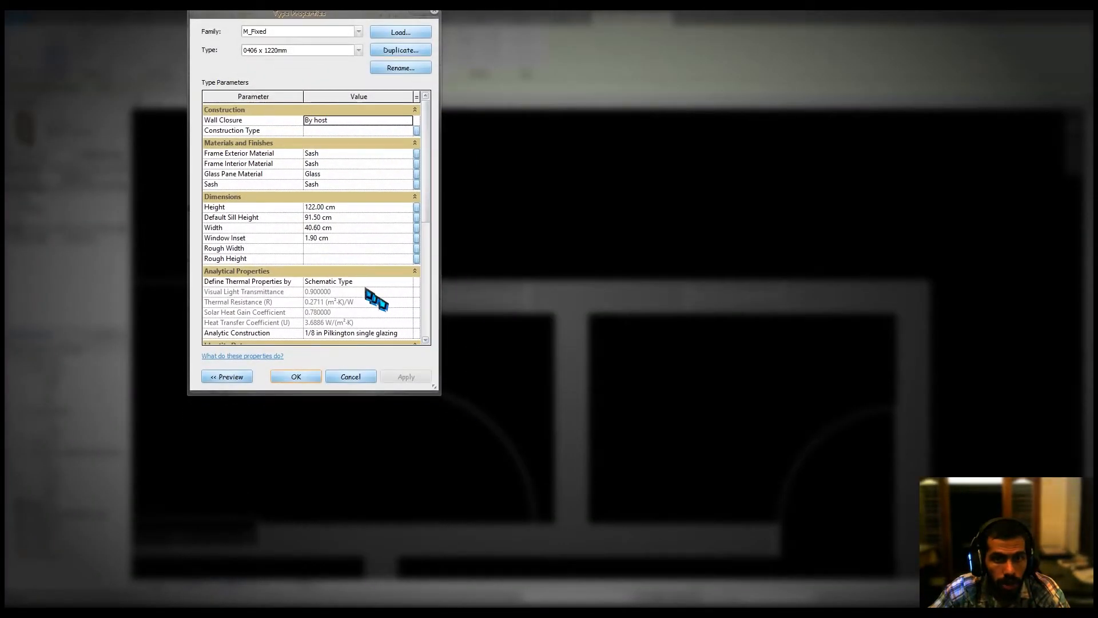
pyautogui.scroll(-2, 365, 290)
pyautogui.scroll(3, 365, 290)
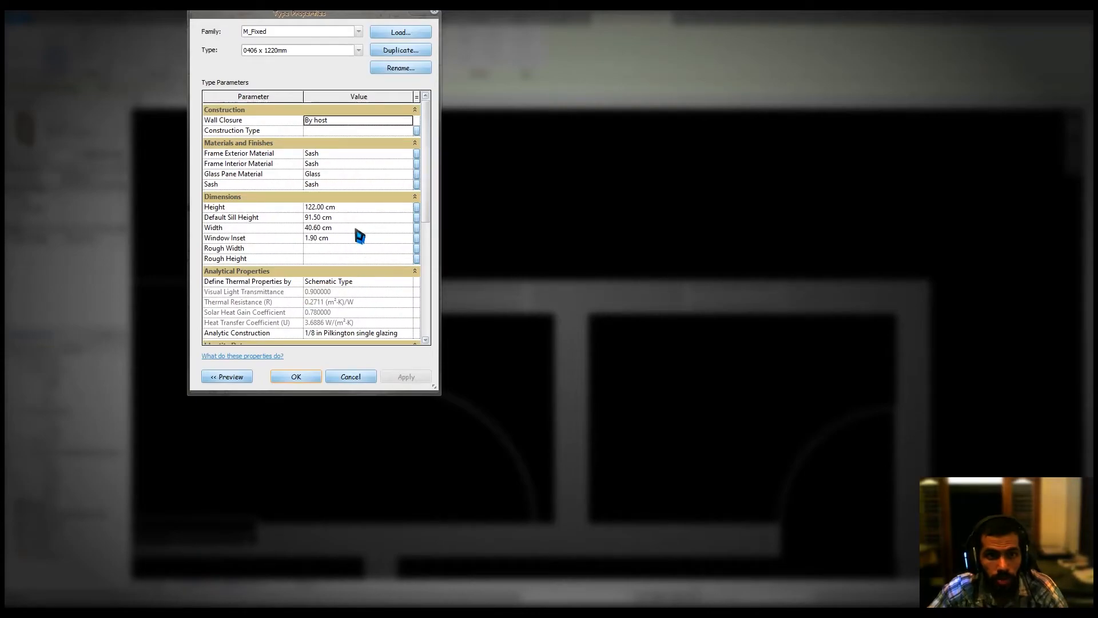
pyautogui.click(356, 228)
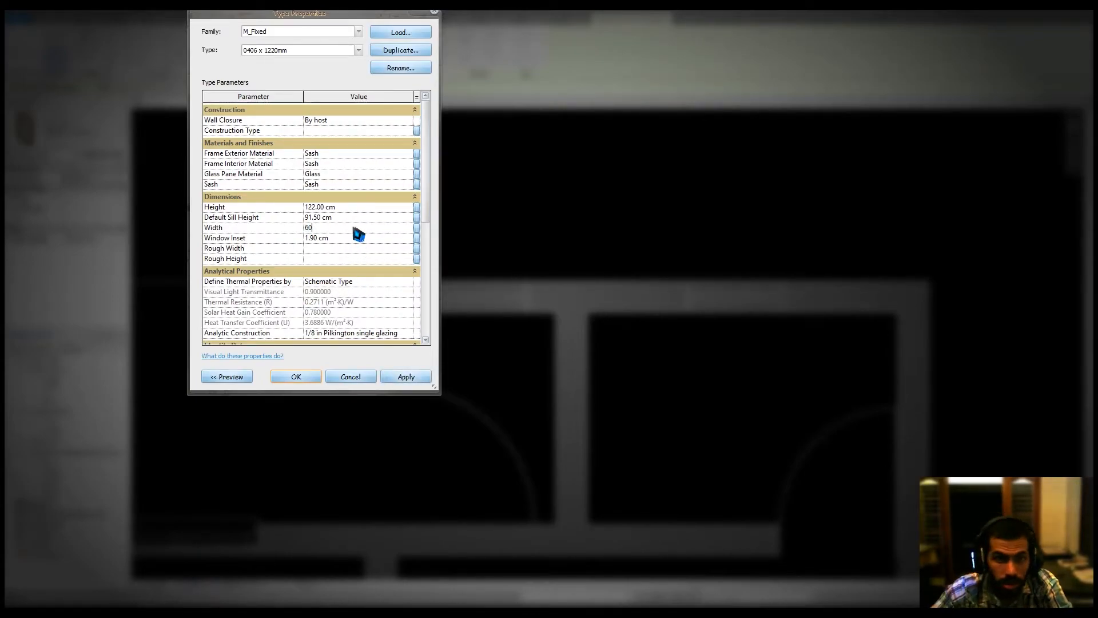
pyautogui.click(293, 378)
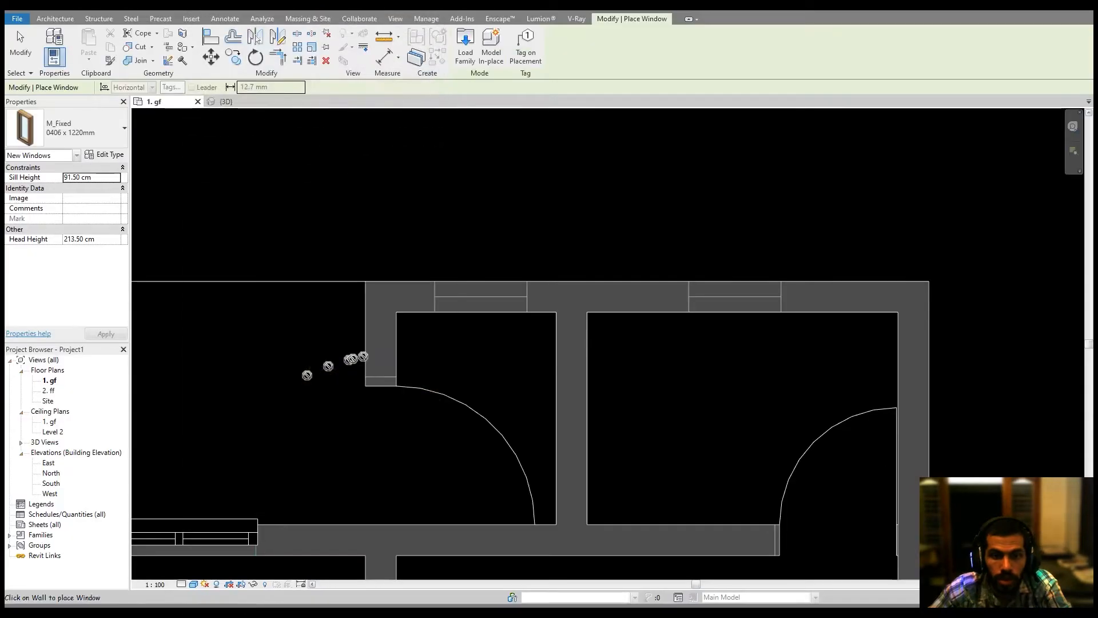
# Place the fixed windows in the top exterior walls of both upper-right rooms.
pyautogui.click(483, 289)
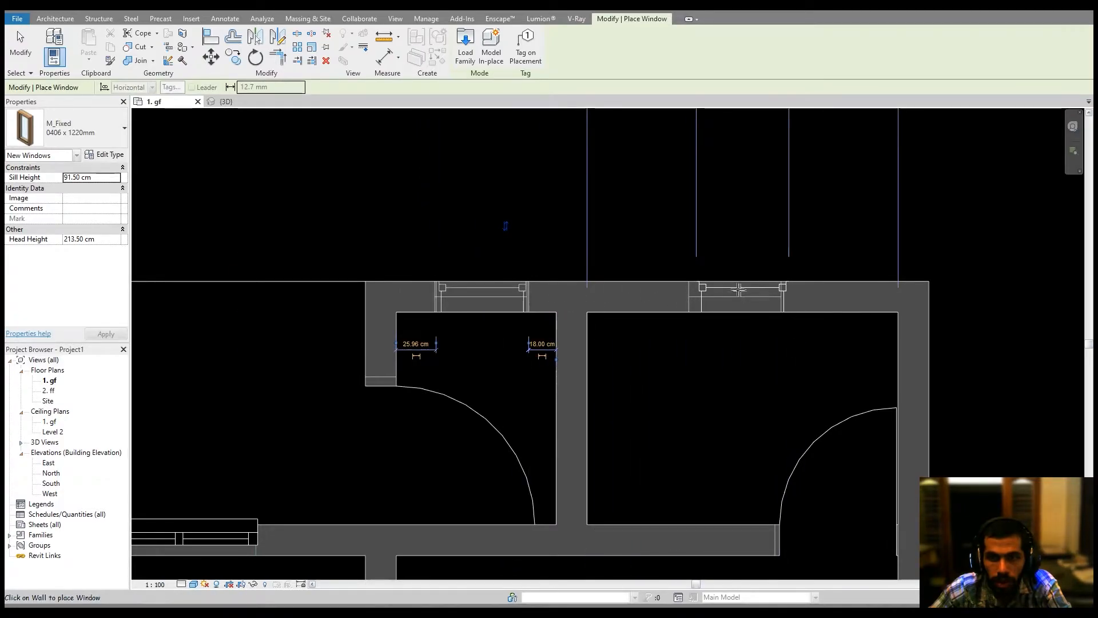
pyautogui.click(734, 287)
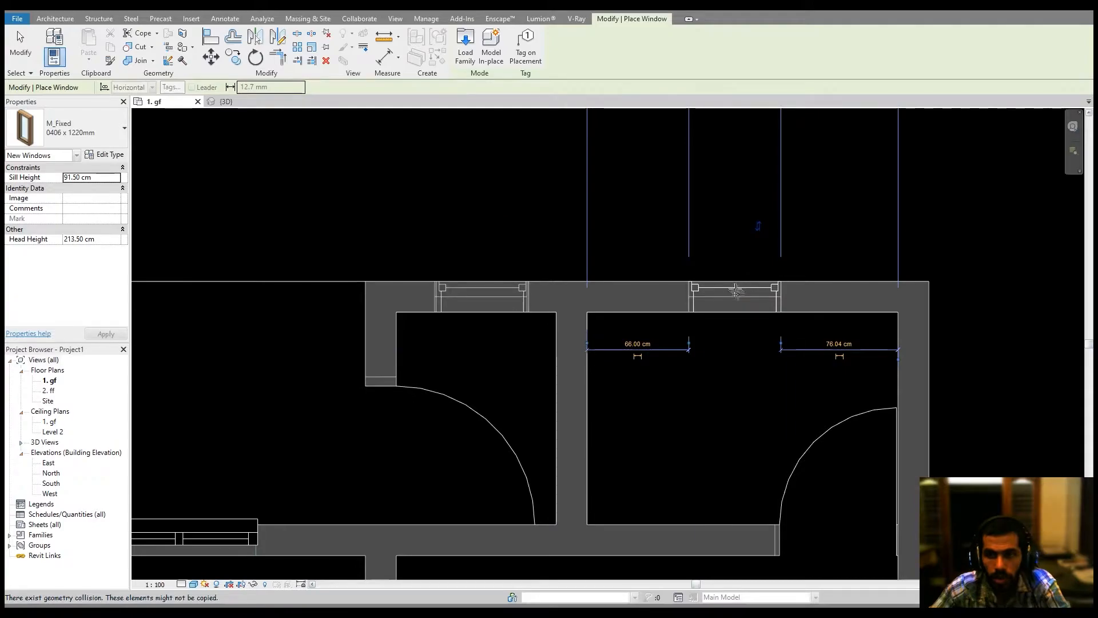
pyautogui.press('Escape')
pyautogui.press('Escape')
# Inspect the walls, doors and windows in the 3D view.
pyautogui.click(232, 101)
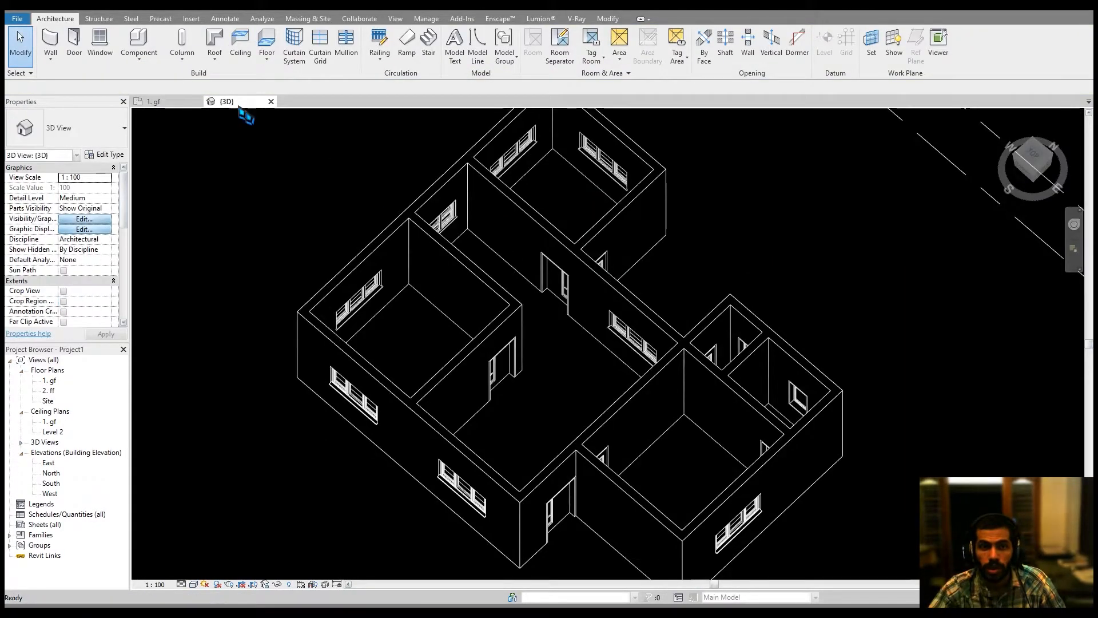
pyautogui.keyDown('shift'); pyautogui.moveTo(576, 258); pyautogui.dragTo(544, 417, button='middle'); pyautogui.keyUp('shift')
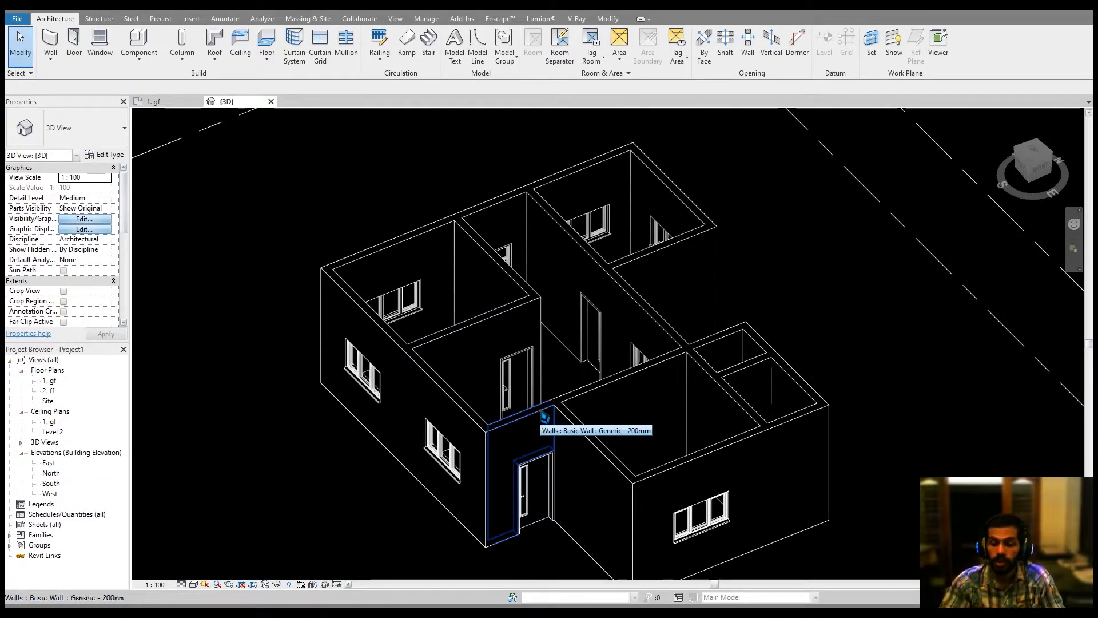
pyautogui.moveTo(694, 392); pyautogui.dragTo(780, 444, button='middle')
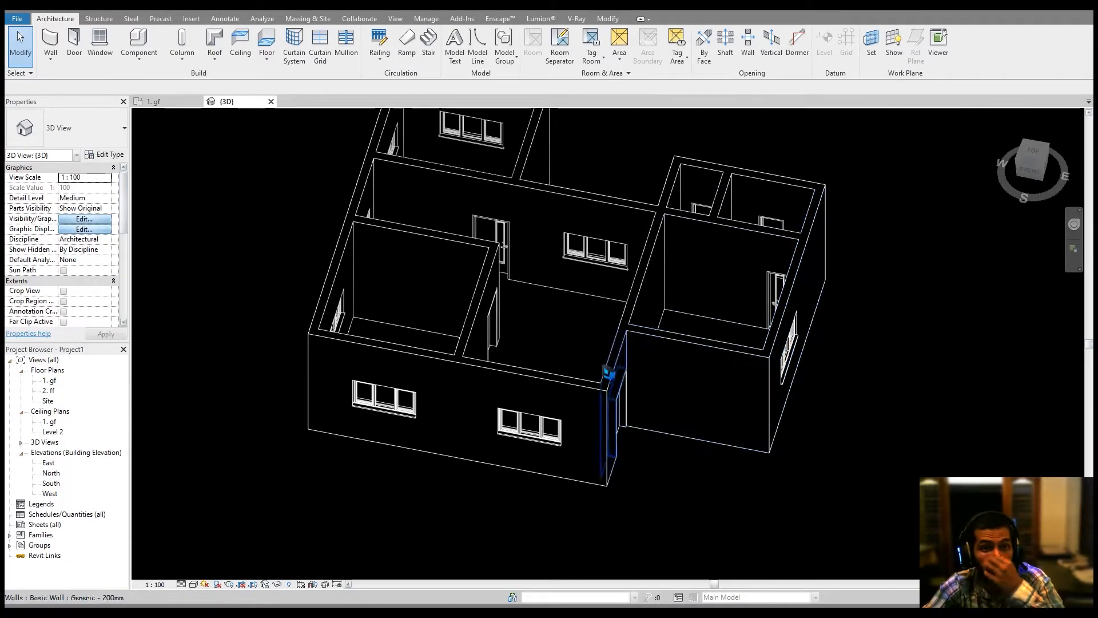
pyautogui.moveTo(588, 355); pyautogui.dragTo(610, 349, button='middle')
pyautogui.moveTo(512, 281); pyautogui.dragTo(525, 307, button='middle')
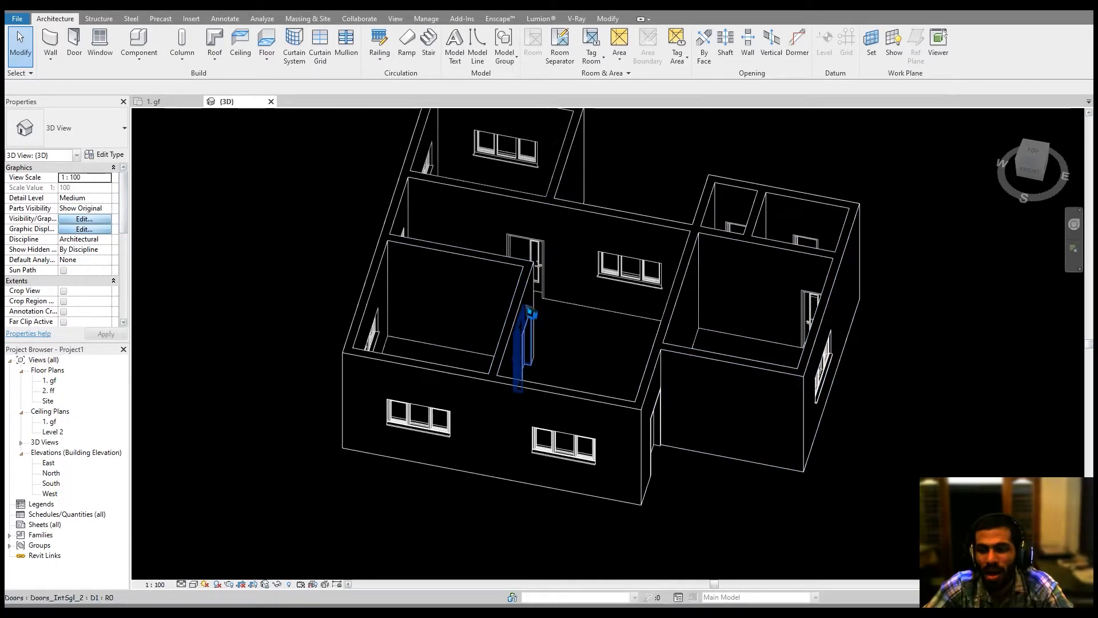
pyautogui.moveTo(275, 276); pyautogui.dragTo(281, 279, button='middle')
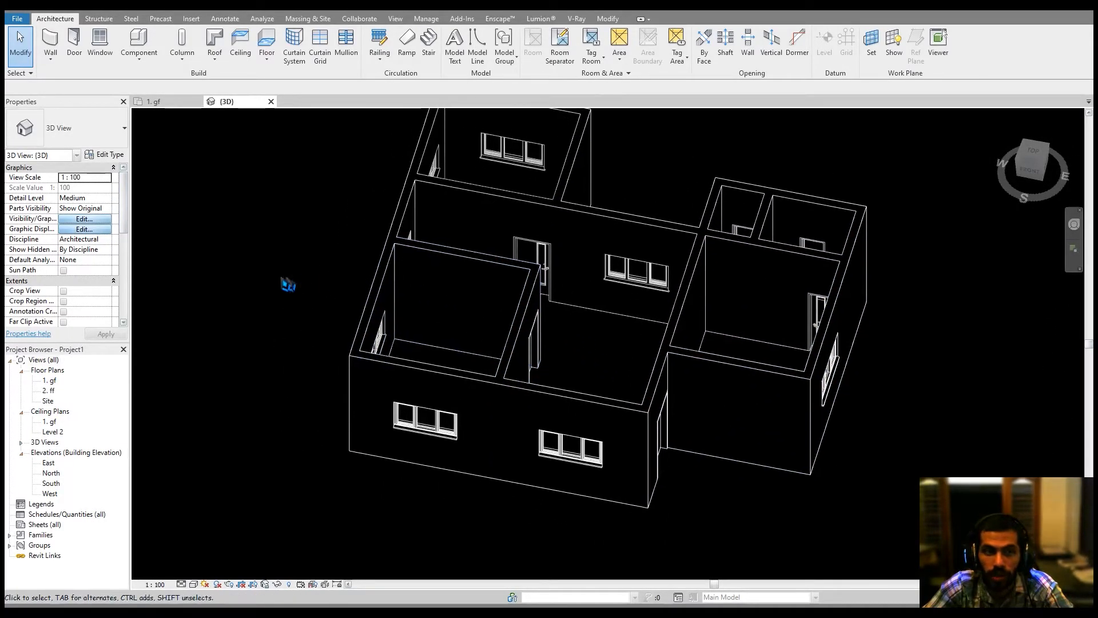
# Open the Site plan, start a wall and duplicate the generic 200mm wall type as plinth.
pyautogui.doubleClick(49, 401)
pyautogui.scroll(3, 597, 346)
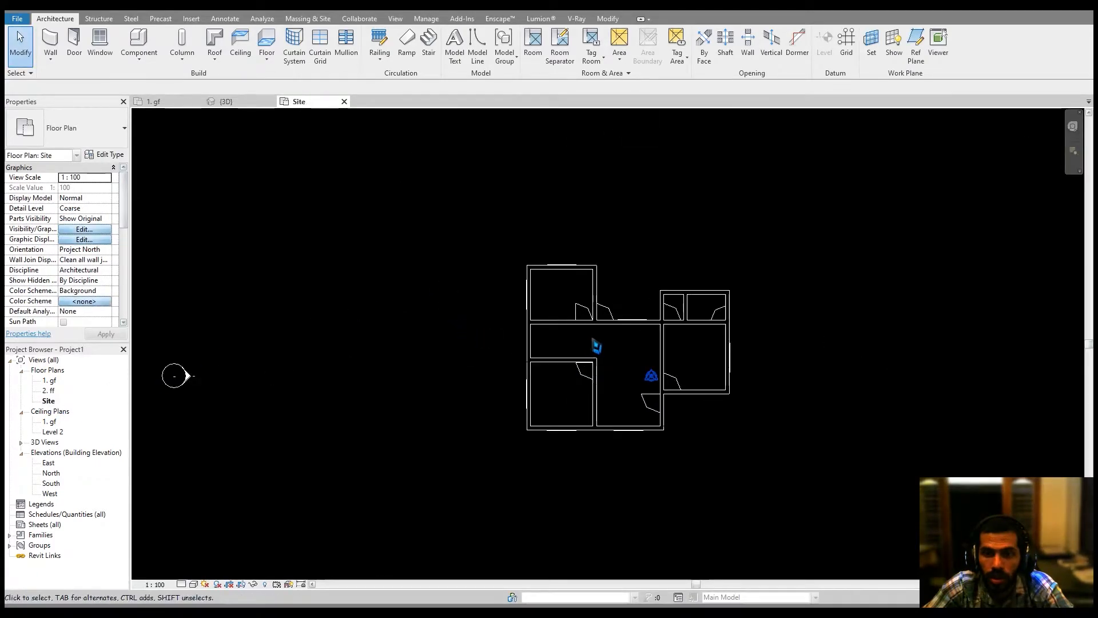
pyautogui.scroll(2, 592, 345)
pyautogui.click(51, 43)
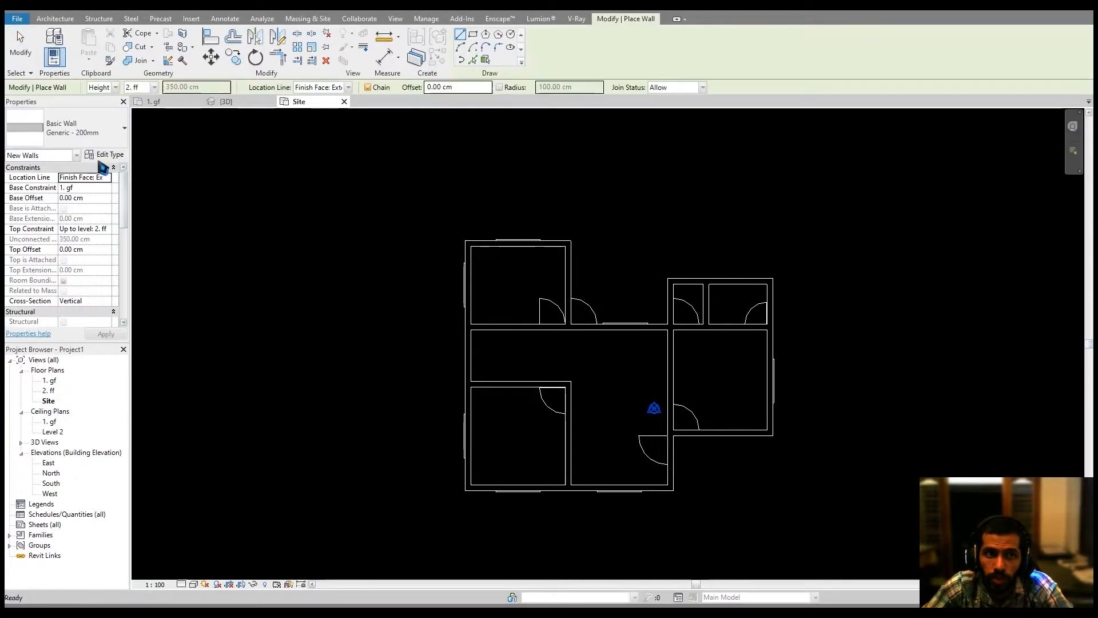
pyautogui.click(112, 156)
pyautogui.click(424, 56)
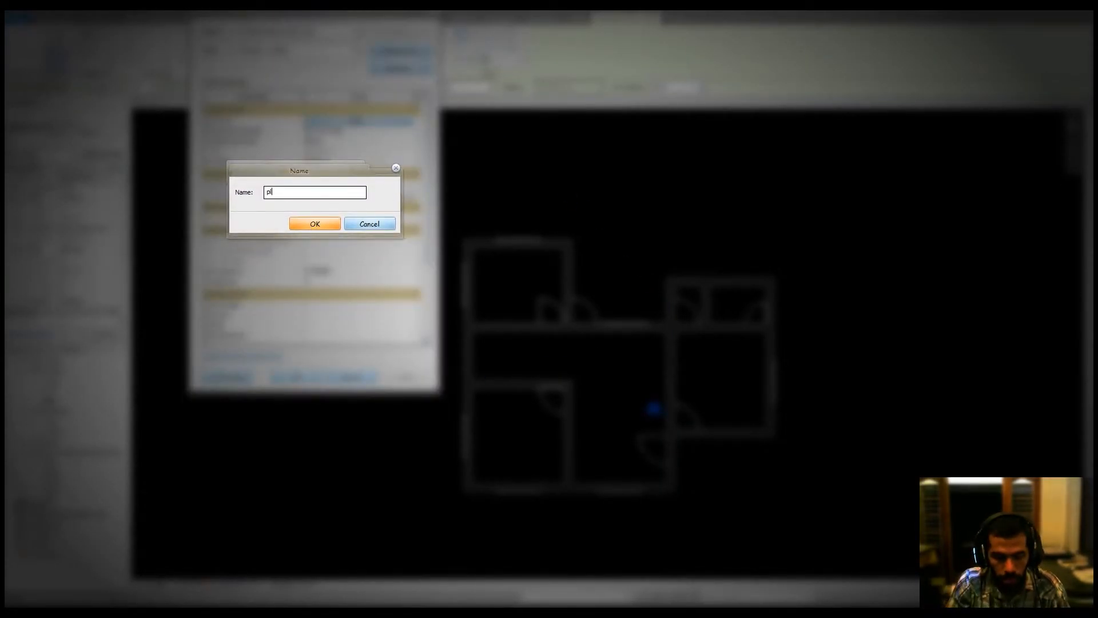
pyautogui.click(313, 228)
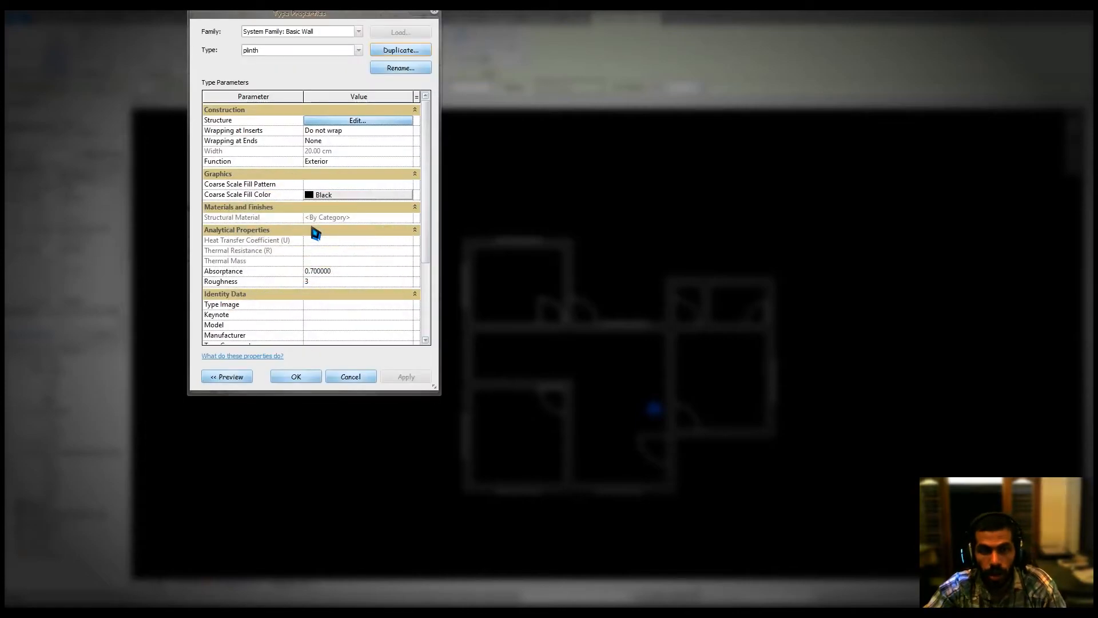
# Edit the plinth type's structure and set its structural layer thickness to 10 cm.
pyautogui.click(350, 119)
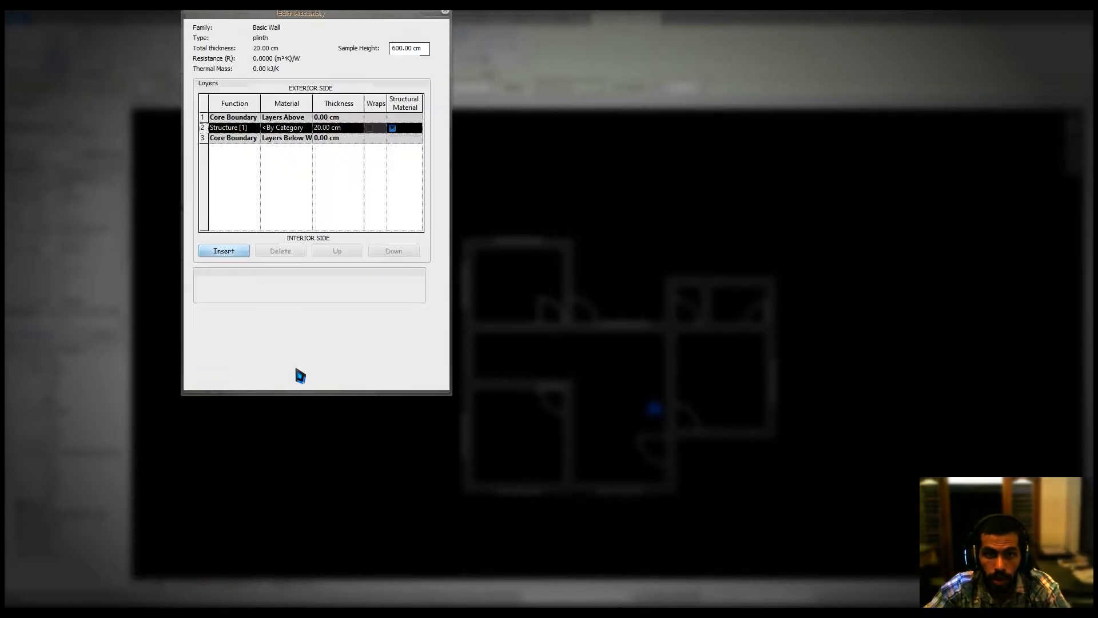
pyautogui.click(353, 131)
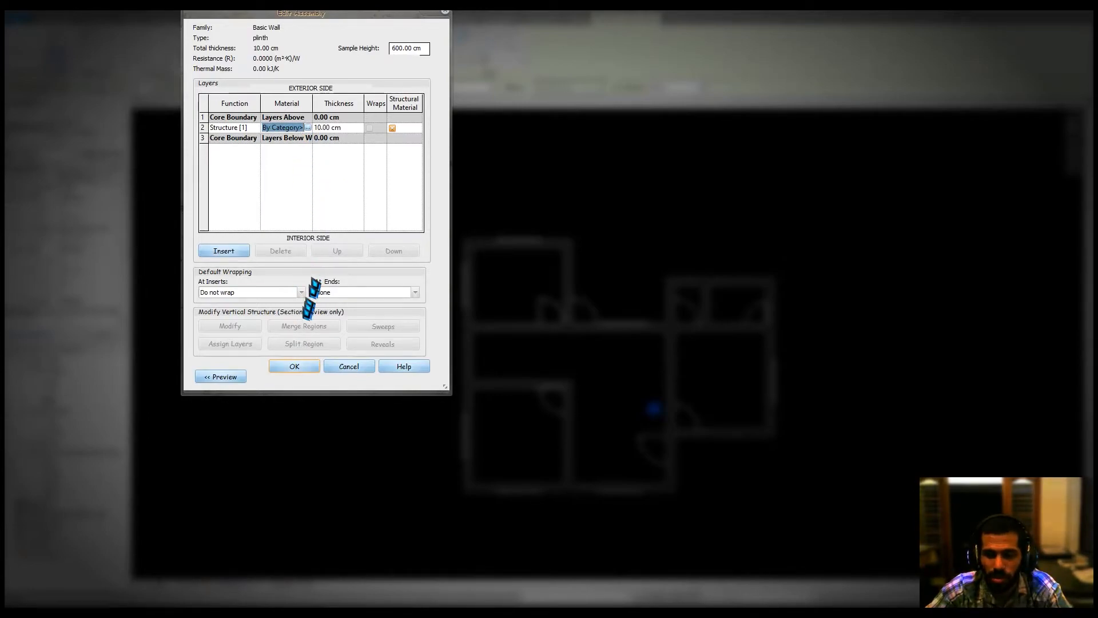
pyautogui.click(298, 369)
pyautogui.click(304, 381)
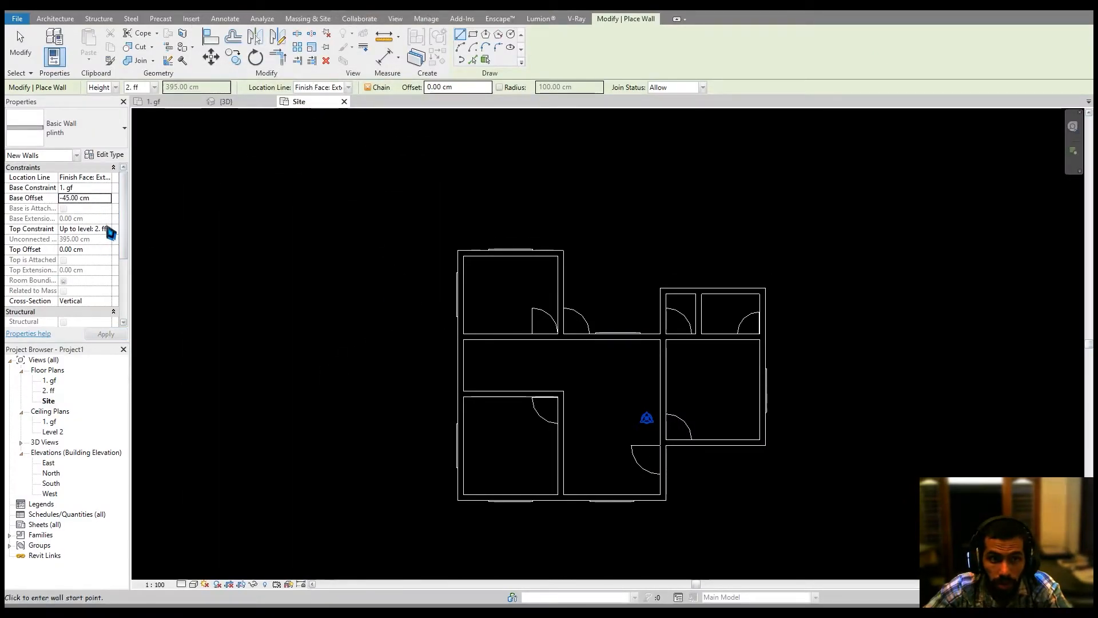
# Set the plinth wall's top constraint to level 1. gf and pick the upper-left exterior walls to place plinth walls.
pyautogui.click(108, 230)
pyautogui.click(102, 248)
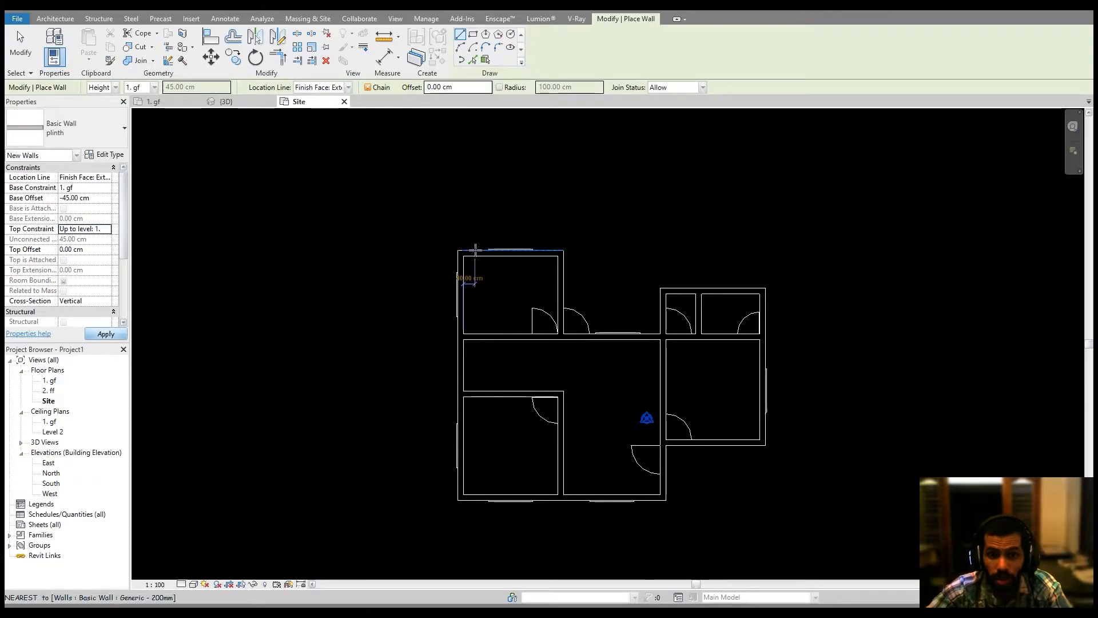
pyautogui.click(472, 59)
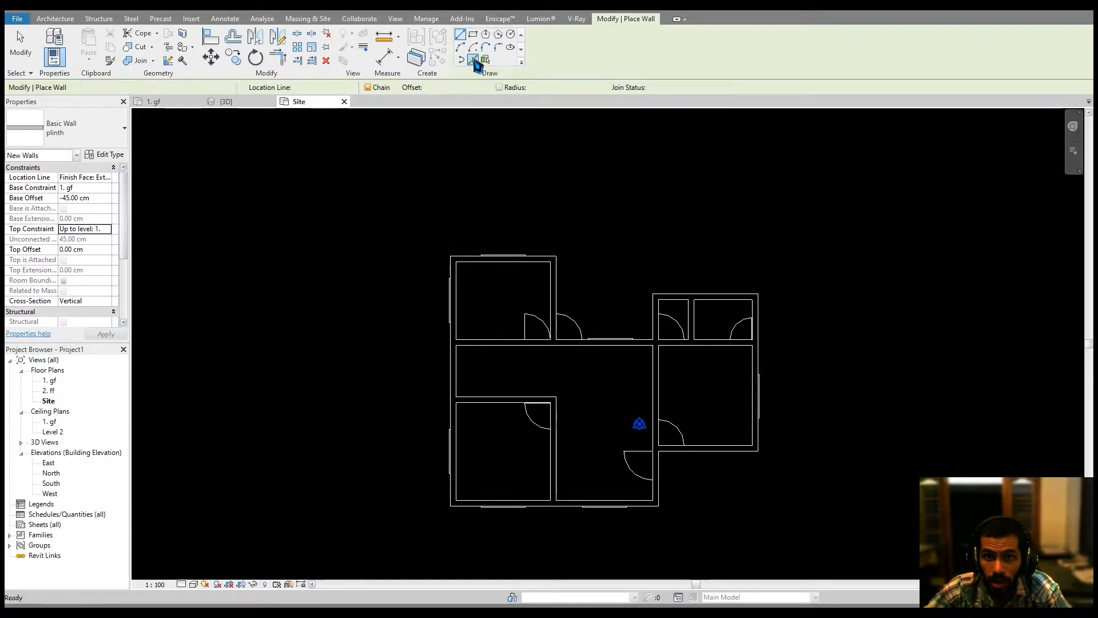
pyautogui.scroll(5, 467, 233)
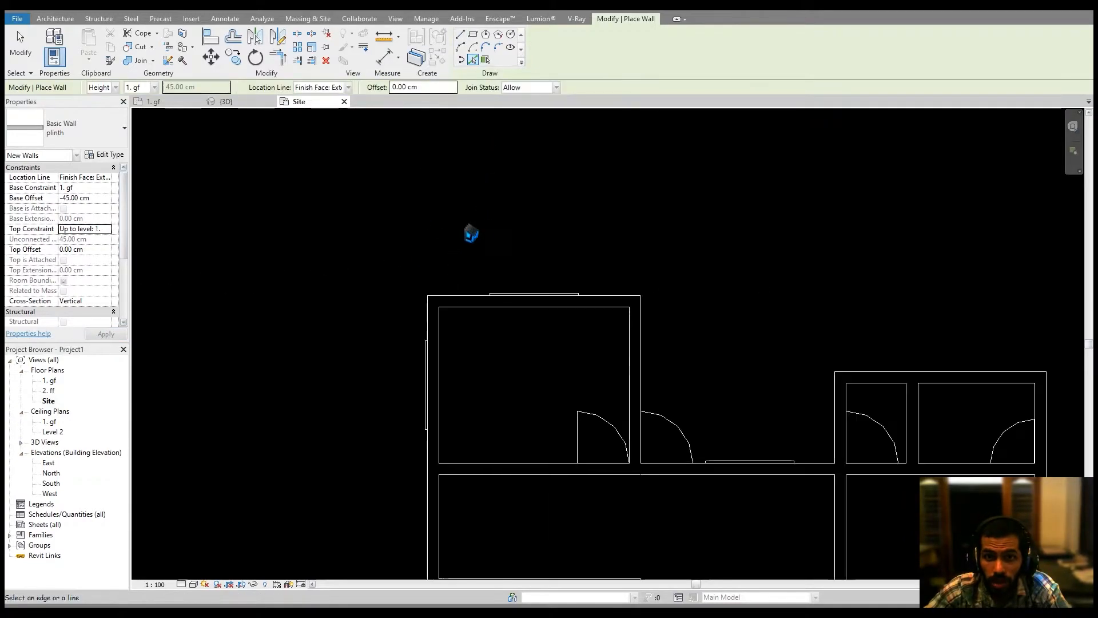
pyautogui.click(421, 354)
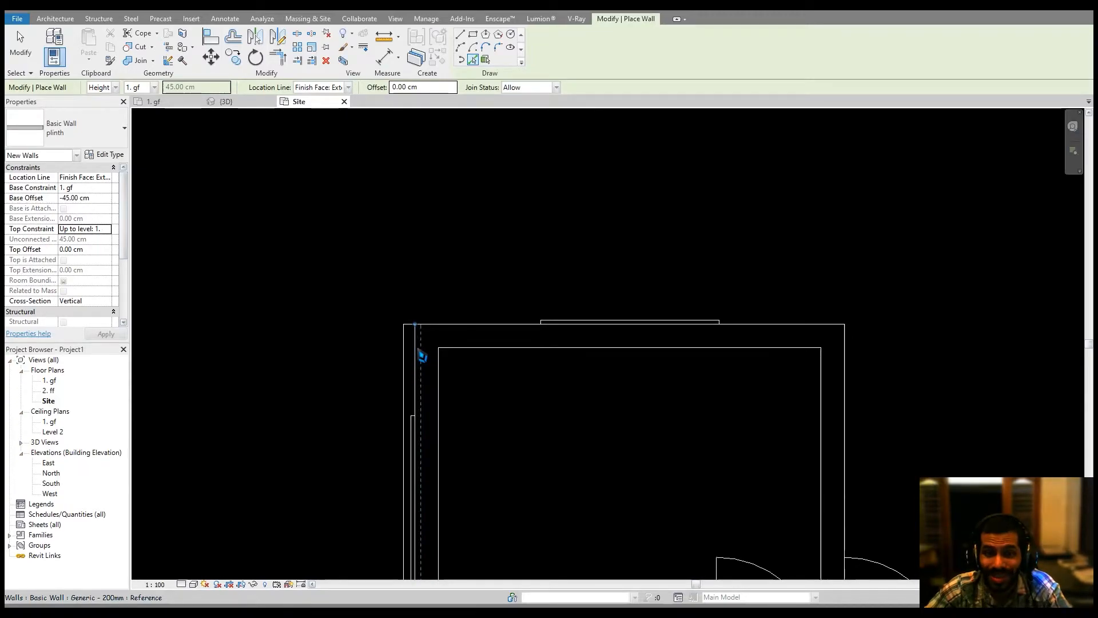
pyautogui.click(456, 338)
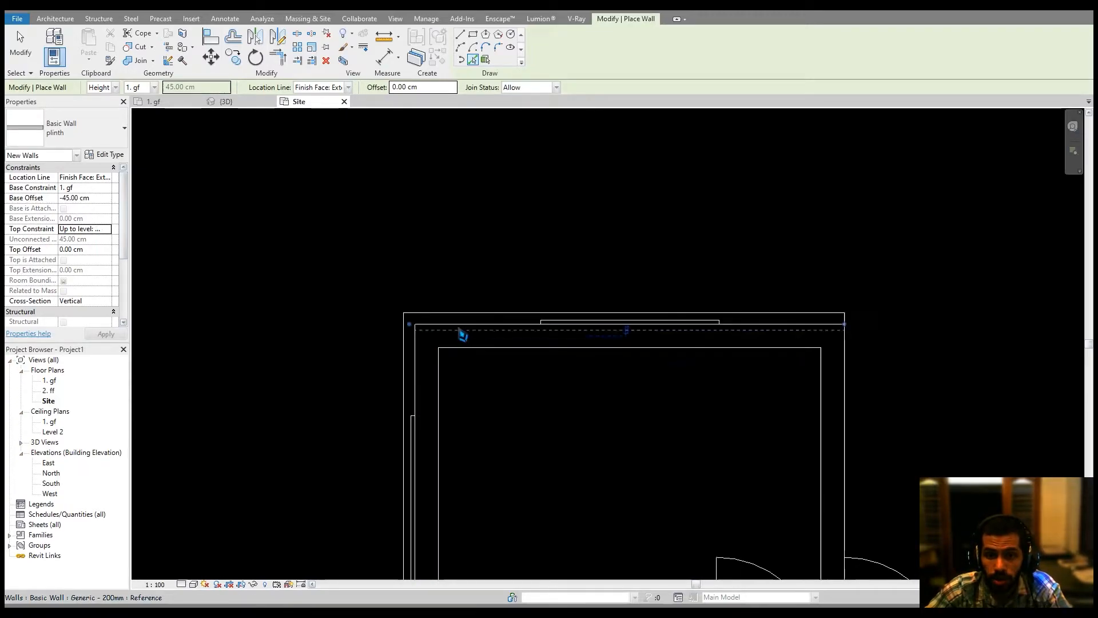
pyautogui.click(847, 386)
pyautogui.moveTo(909, 399); pyautogui.dragTo(465, 232, button='middle')
pyautogui.moveTo(642, 383); pyautogui.dragTo(608, 397, button='middle')
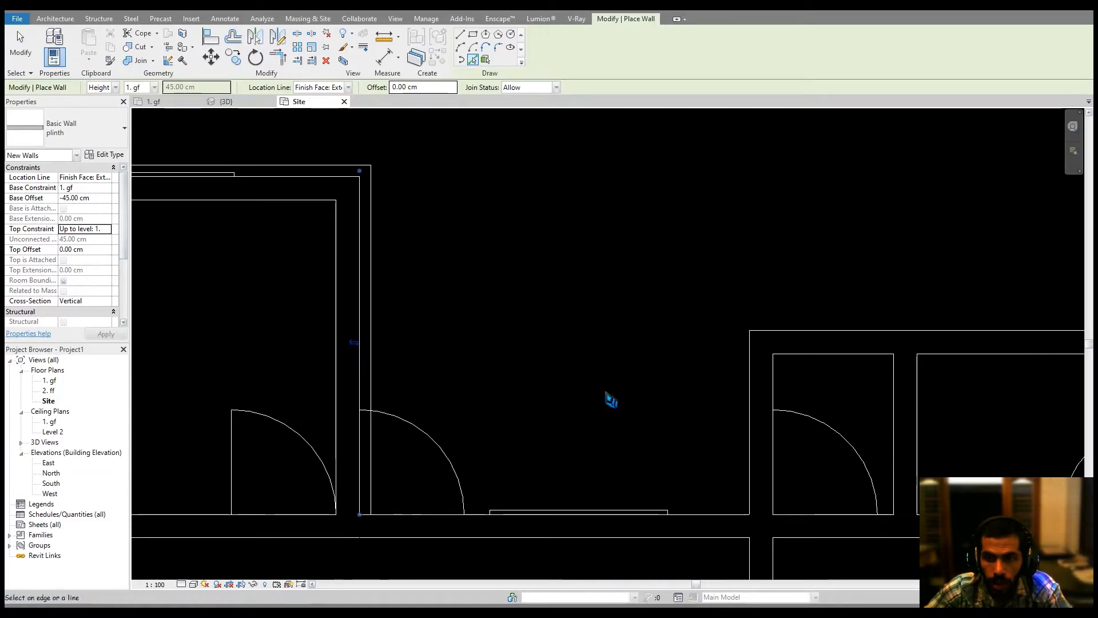
# Pick the remaining exterior walls along the right and bottom sides to place plinth walls around them.
pyautogui.click(865, 334)
pyautogui.moveTo(886, 353); pyautogui.dragTo(824, 362, button='middle')
pyautogui.moveTo(667, 371)
pyautogui.mouseDown(button='middle')
pyautogui.moveTo(630, 378)
pyautogui.moveTo(248, 334)
pyautogui.mouseUp(button='middle')
pyautogui.click(695, 344)
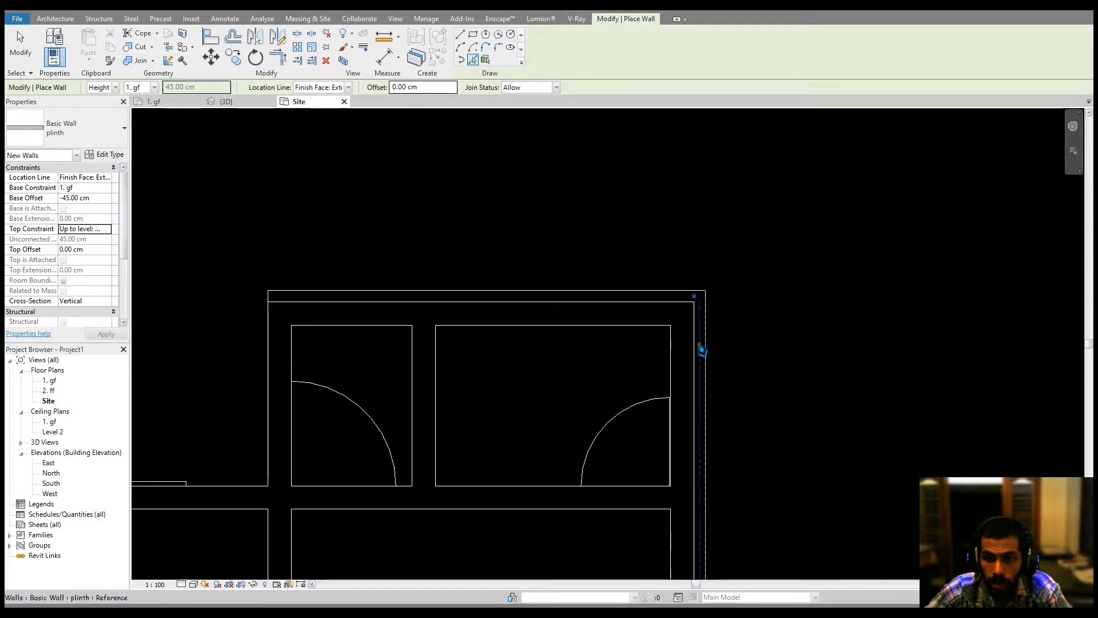
pyautogui.scroll(-4, 738, 345)
pyautogui.moveTo(762, 394); pyautogui.dragTo(738, 204, button='middle')
pyautogui.moveTo(571, 494); pyautogui.dragTo(605, 420, button='middle')
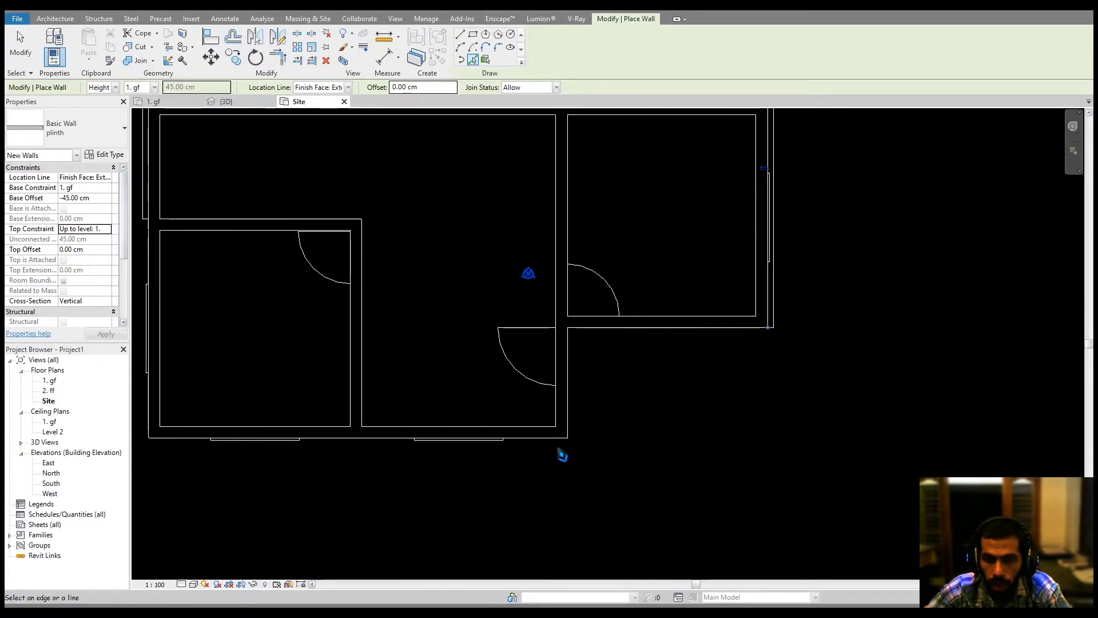
pyautogui.click(545, 444)
pyautogui.moveTo(322, 362); pyautogui.dragTo(568, 422, button='middle')
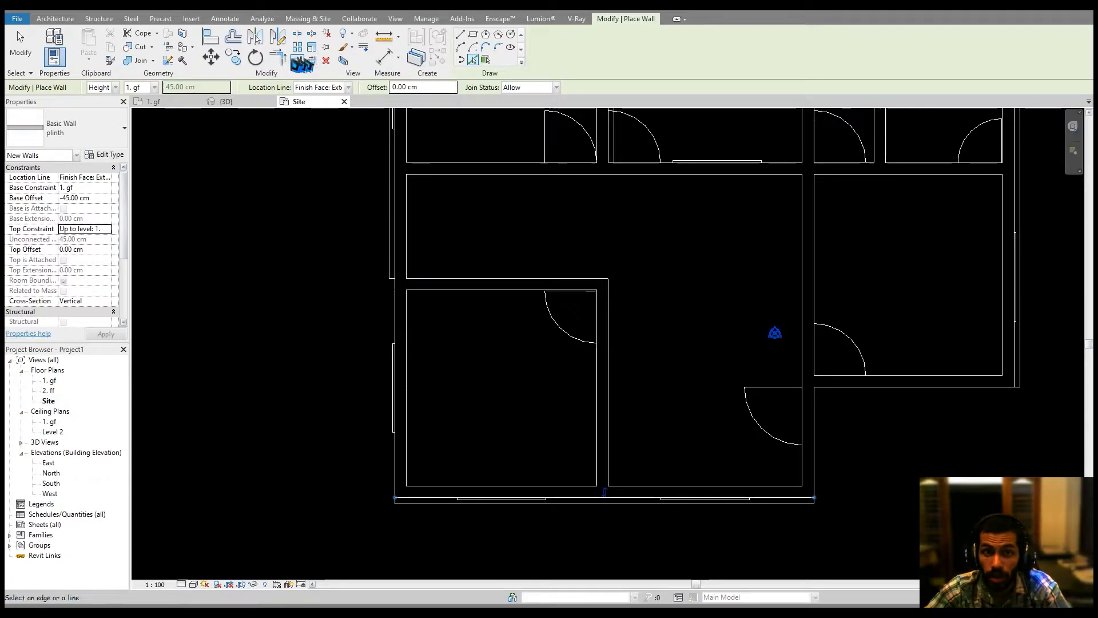
# Trim/extend the plinth walls to close the corners at the bottom-left and the top junction.
pyautogui.click(278, 57)
pyautogui.click(388, 230)
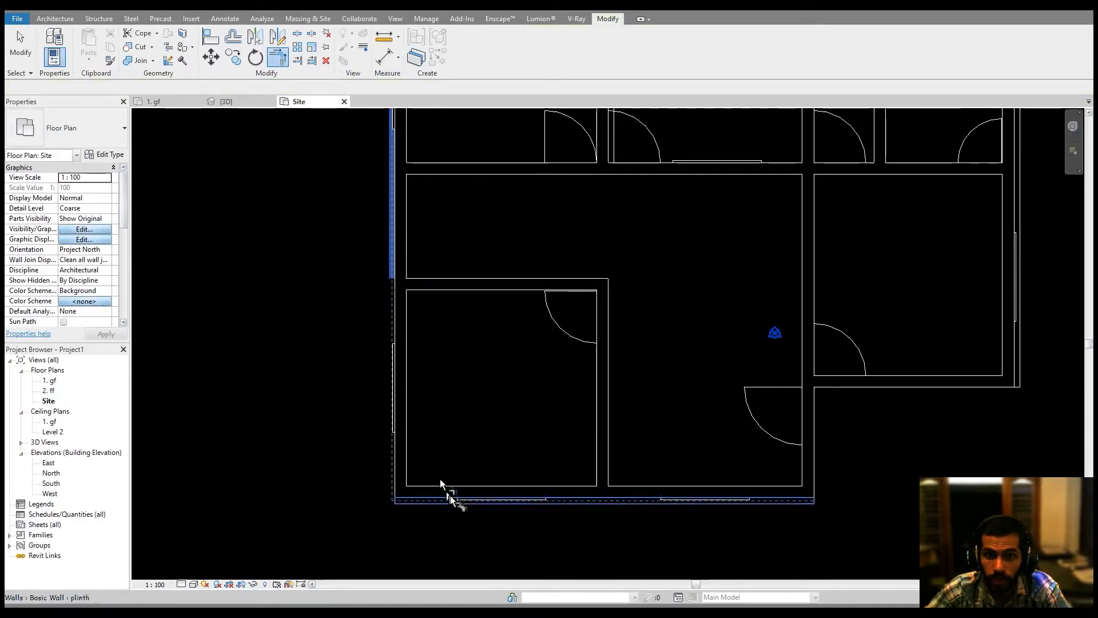
pyautogui.click(436, 505)
pyautogui.moveTo(738, 495); pyautogui.dragTo(630, 458, button='middle')
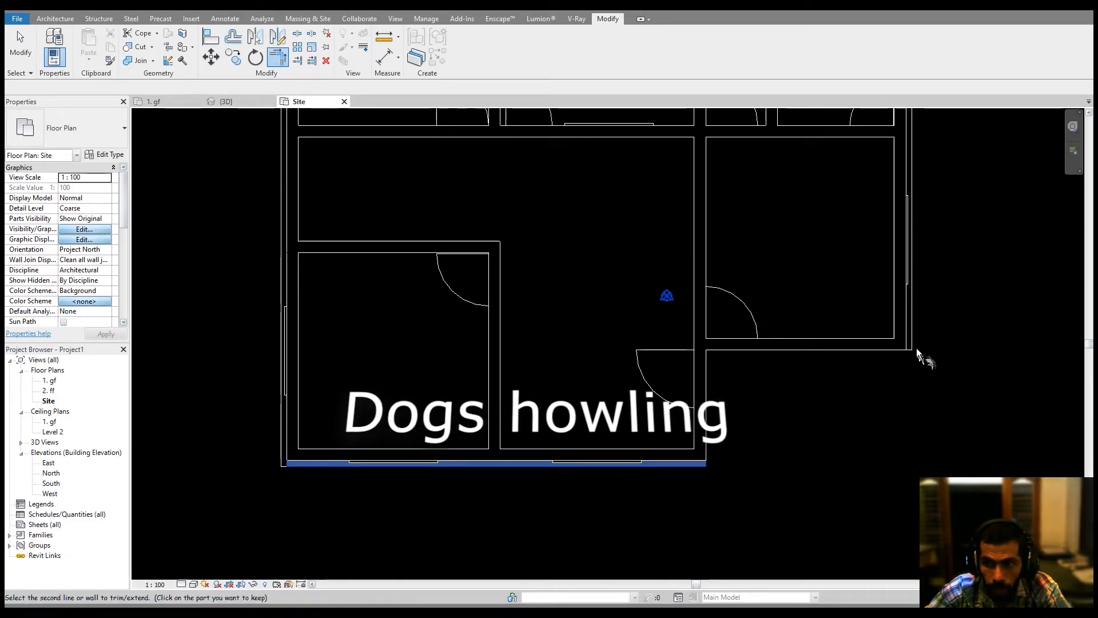
pyautogui.moveTo(953, 303); pyautogui.dragTo(818, 568, button='middle')
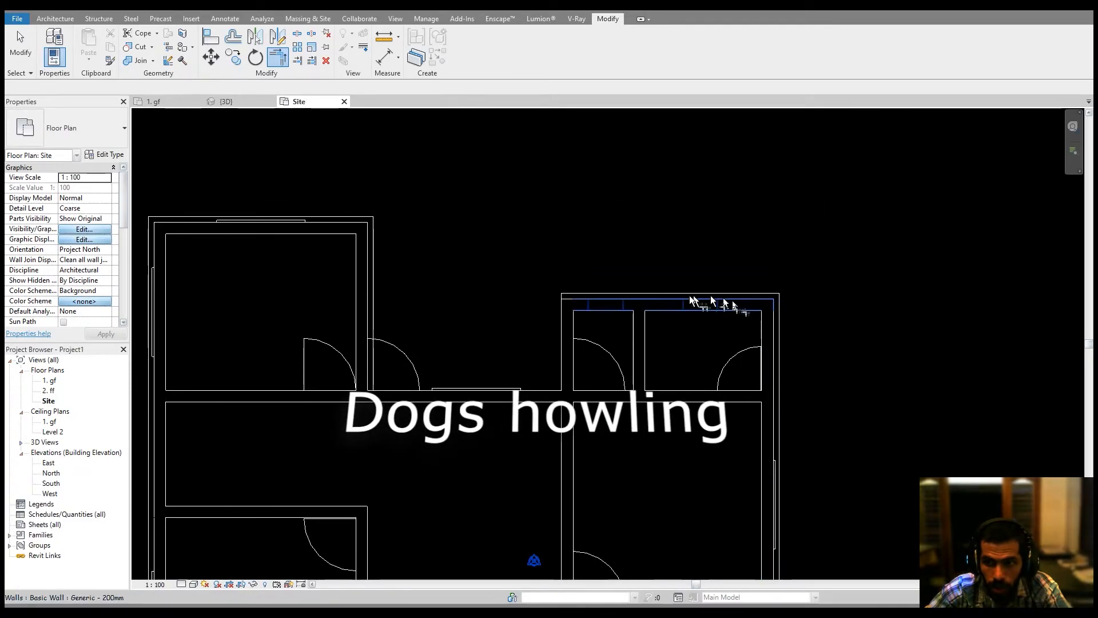
pyautogui.click(596, 292)
pyautogui.click(374, 246)
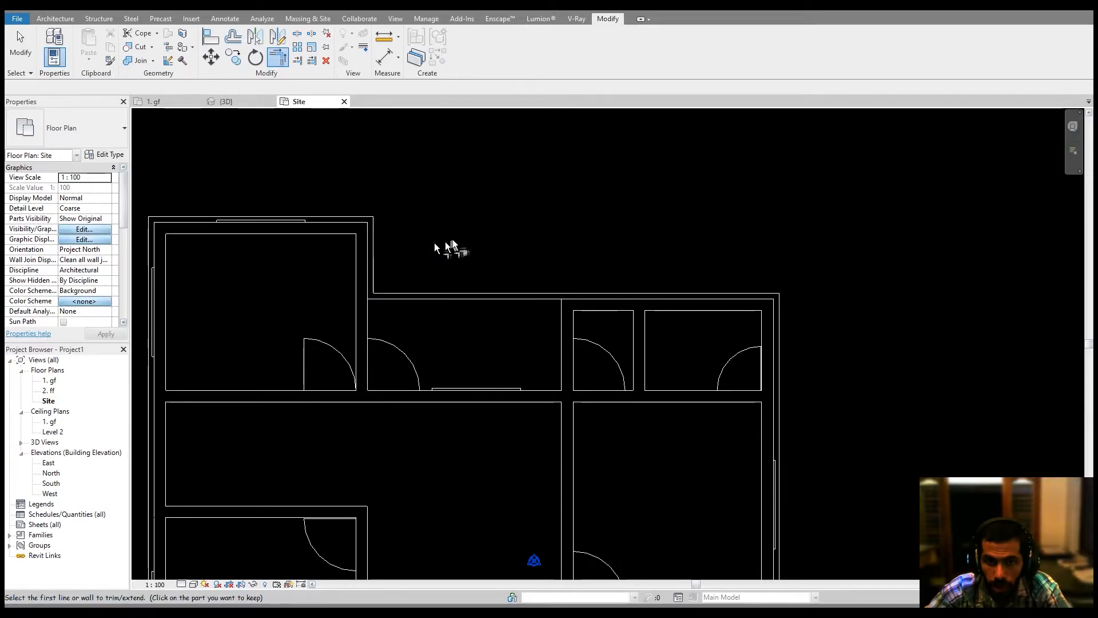
pyautogui.moveTo(470, 248); pyautogui.dragTo(509, 248, button='middle')
pyautogui.press('Escape')
# Switch to the 3D view and set the graphics background colour to RGB 200-200-200 in the options.
pyautogui.click(236, 103)
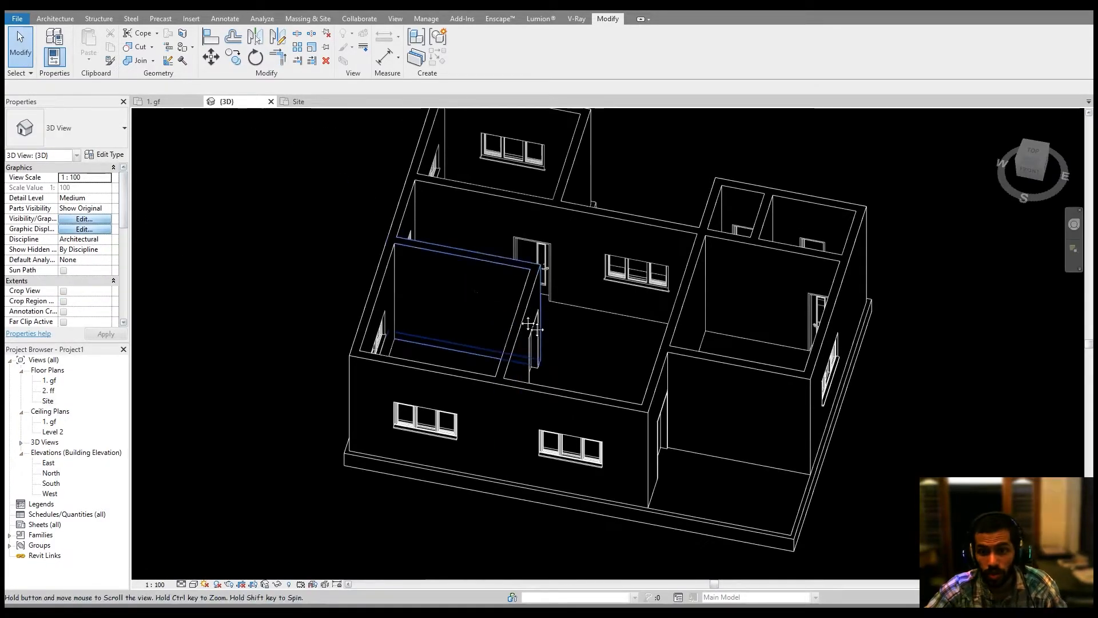
pyautogui.moveTo(535, 324); pyautogui.dragTo(351, 232, button='middle')
pyautogui.keyDown('shift'); pyautogui.moveTo(609, 410); pyautogui.dragTo(368, 422, button='middle'); pyautogui.keyUp('shift')
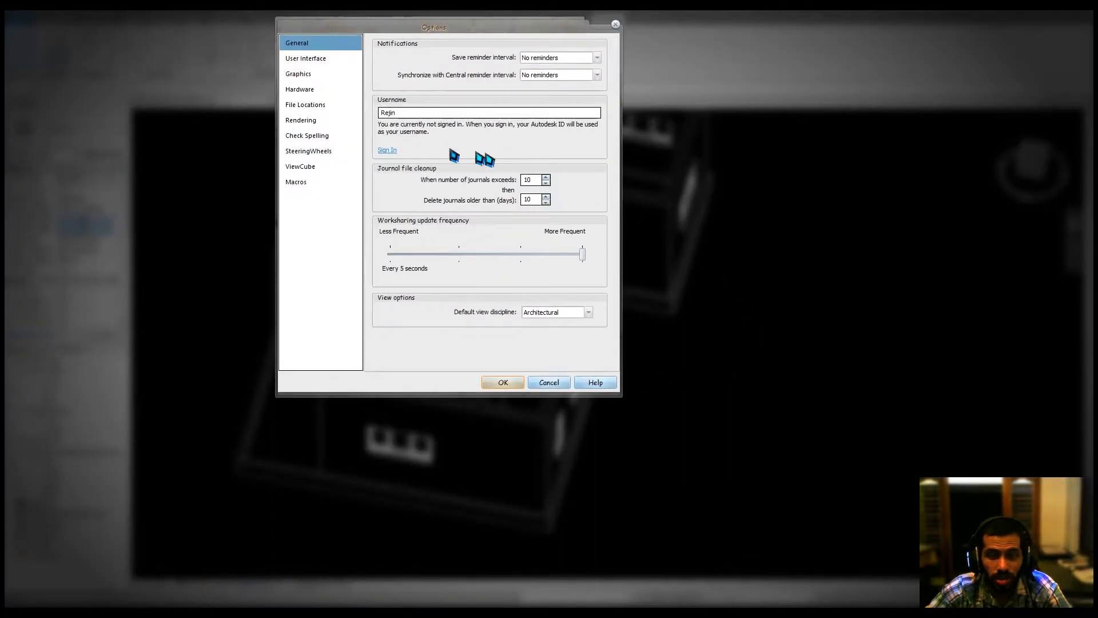
pyautogui.click(324, 60)
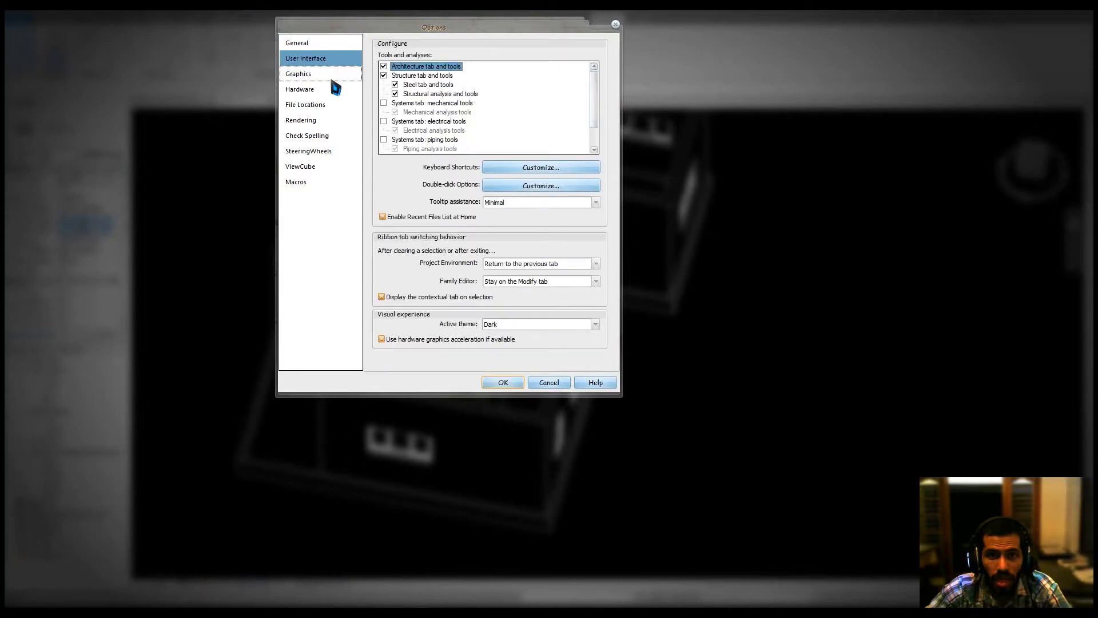
pyautogui.click(337, 76)
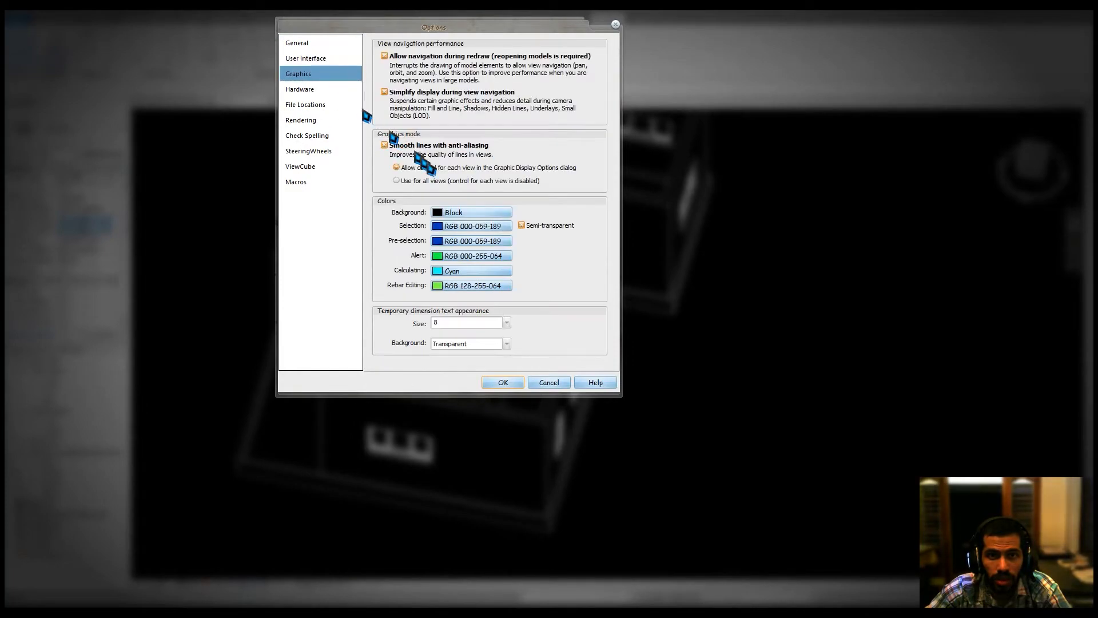
pyautogui.click(492, 216)
pyautogui.moveTo(580, 227); pyautogui.dragTo(581, 150)
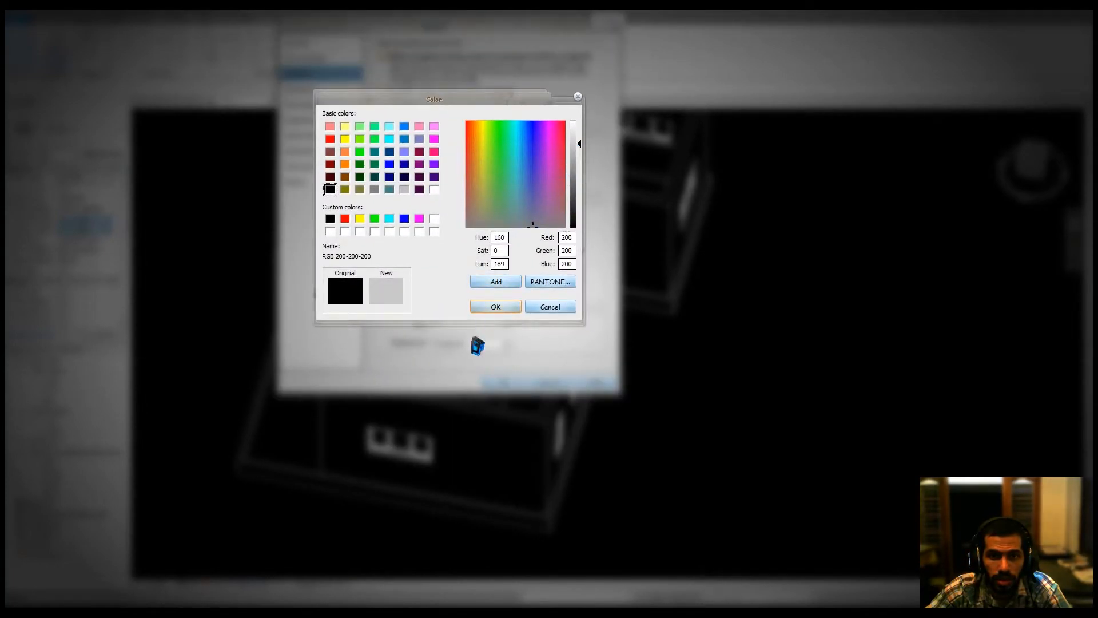
pyautogui.click(494, 308)
pyautogui.click(501, 383)
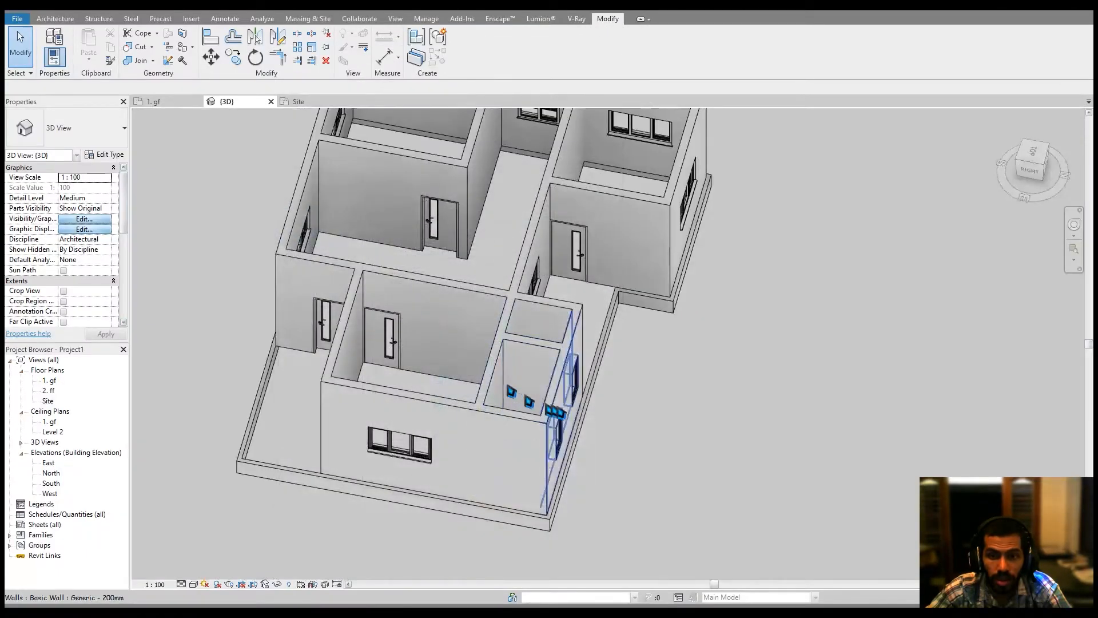
# Enable cast shadows in the 3D view's graphic display options.
pyautogui.keyDown('shift'); pyautogui.moveTo(675, 422); pyautogui.dragTo(703, 453, button='middle'); pyautogui.keyUp('shift')
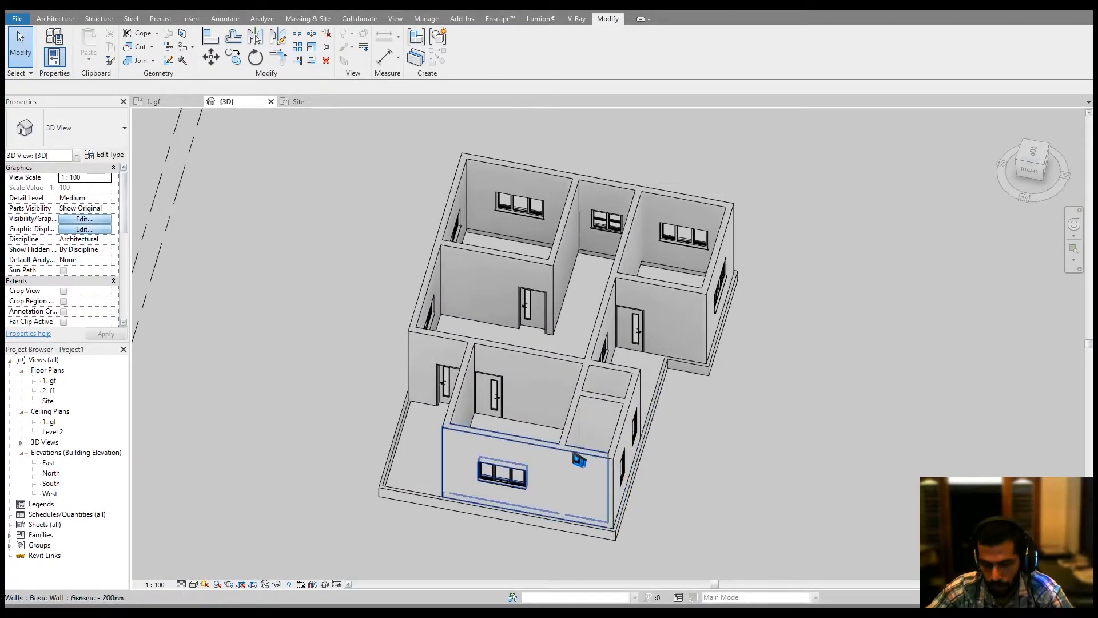
pyautogui.keyDown('shift'); pyautogui.moveTo(574, 454); pyautogui.dragTo(692, 442, button='middle'); pyautogui.keyUp('shift')
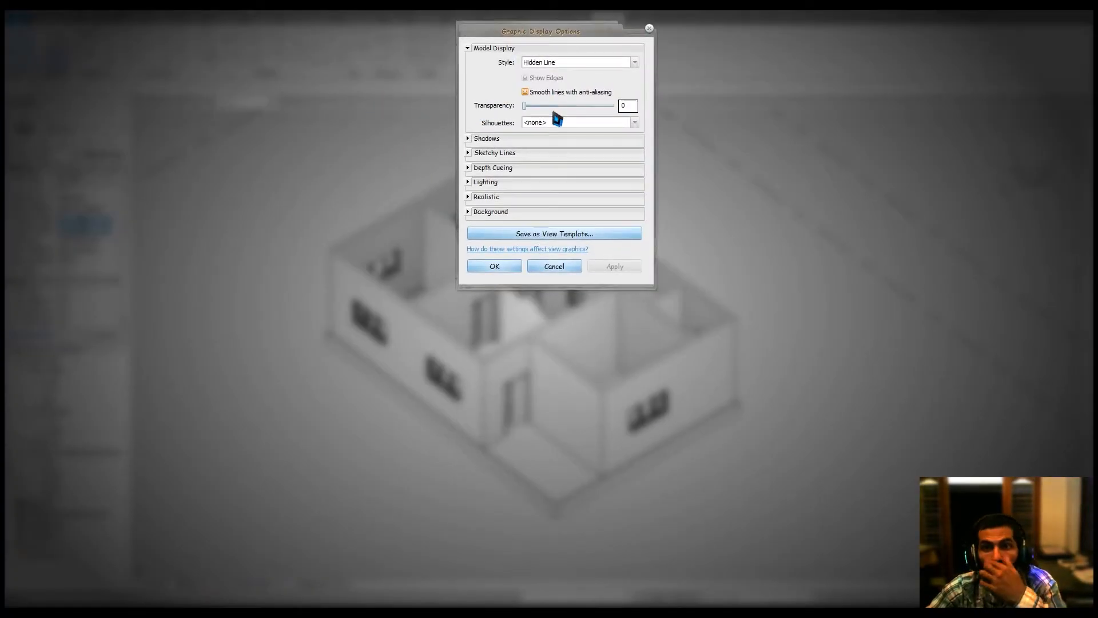
pyautogui.click(467, 139)
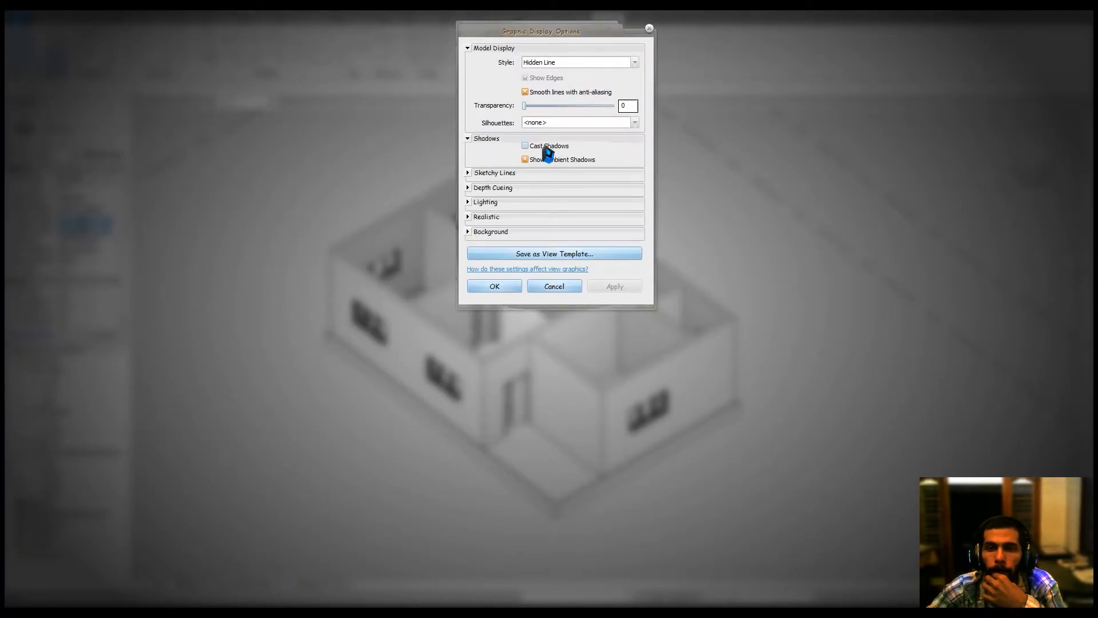
pyautogui.click(514, 286)
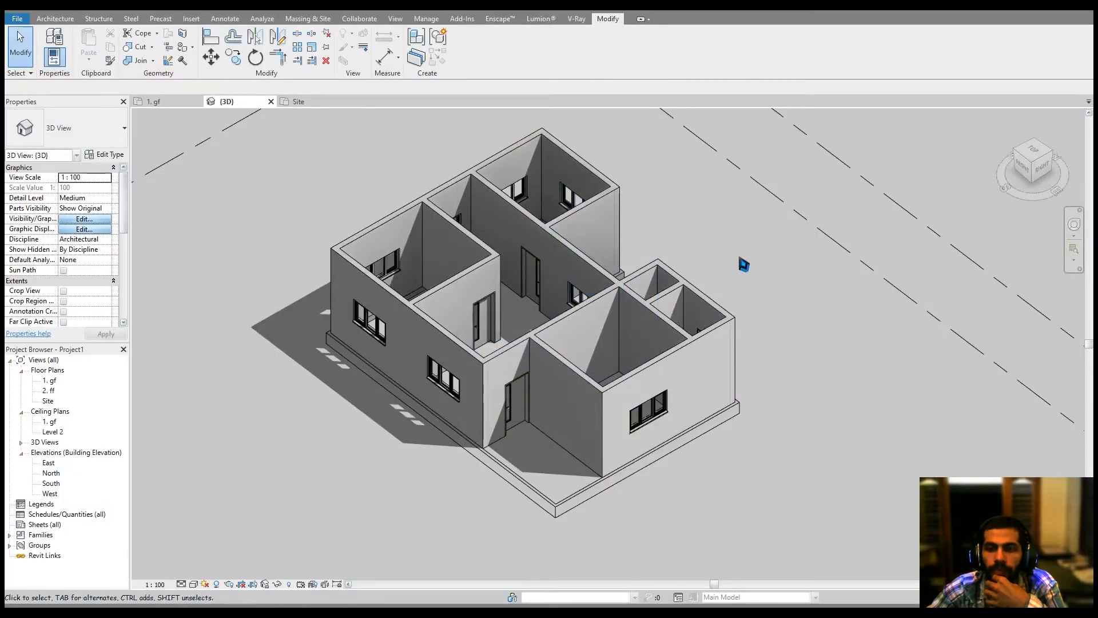
# Orbit around the 3D model to inspect the plinth and shadows.
pyautogui.keyDown('shift'); pyautogui.moveTo(787, 312); pyautogui.dragTo(733, 341, button='middle'); pyautogui.keyUp('shift')
pyautogui.scroll(3, 617, 372)
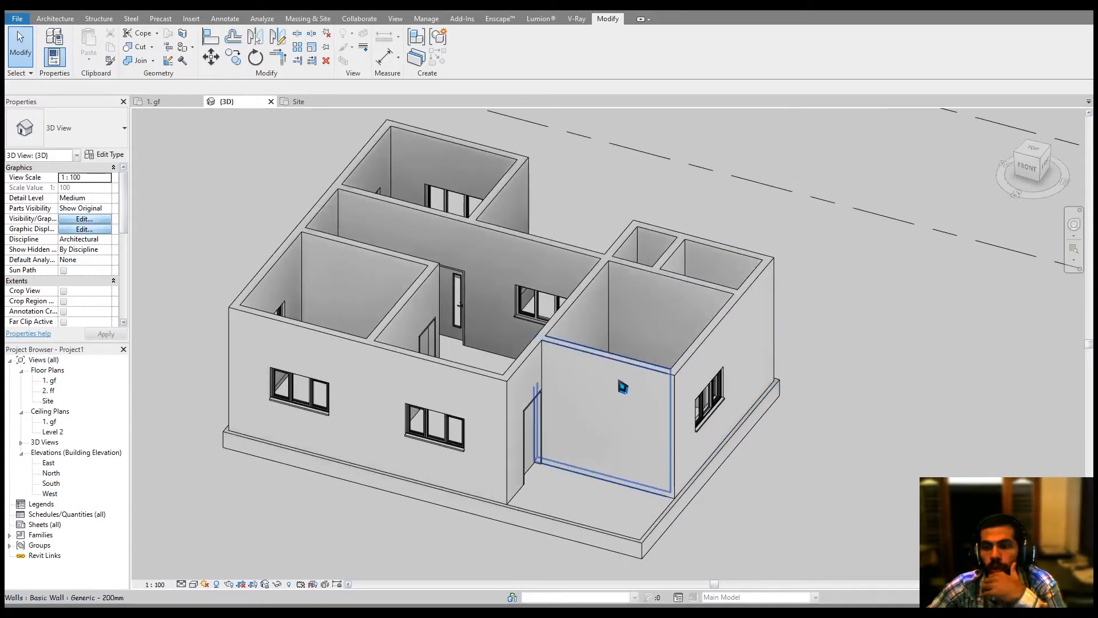
pyautogui.moveTo(622, 387); pyautogui.dragTo(633, 390, button='middle')
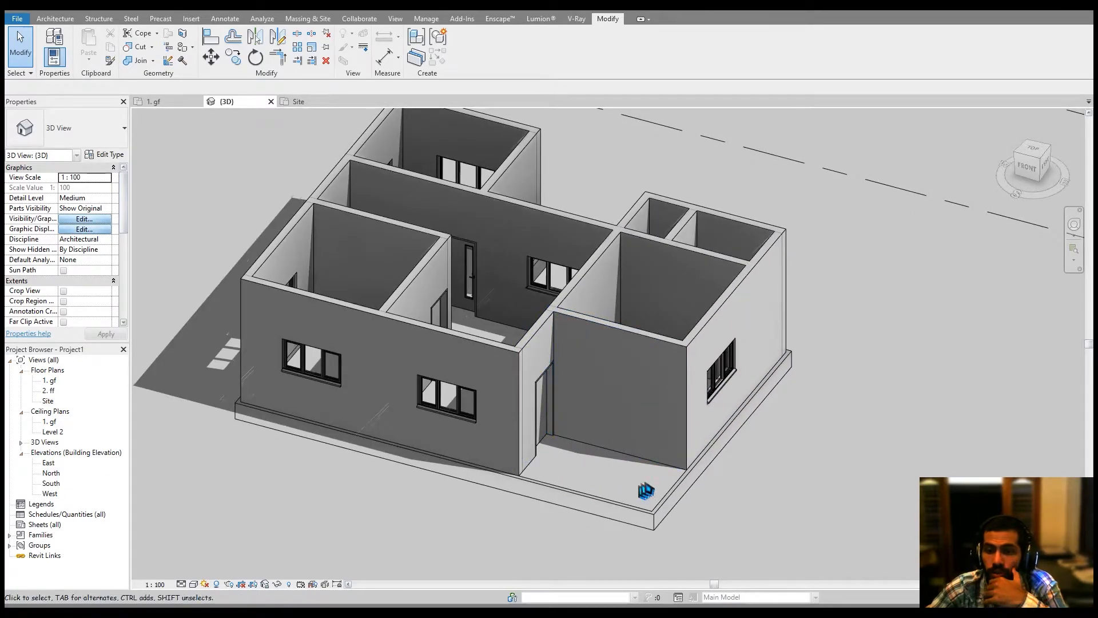
pyautogui.moveTo(576, 424); pyautogui.dragTo(578, 436, button='middle')
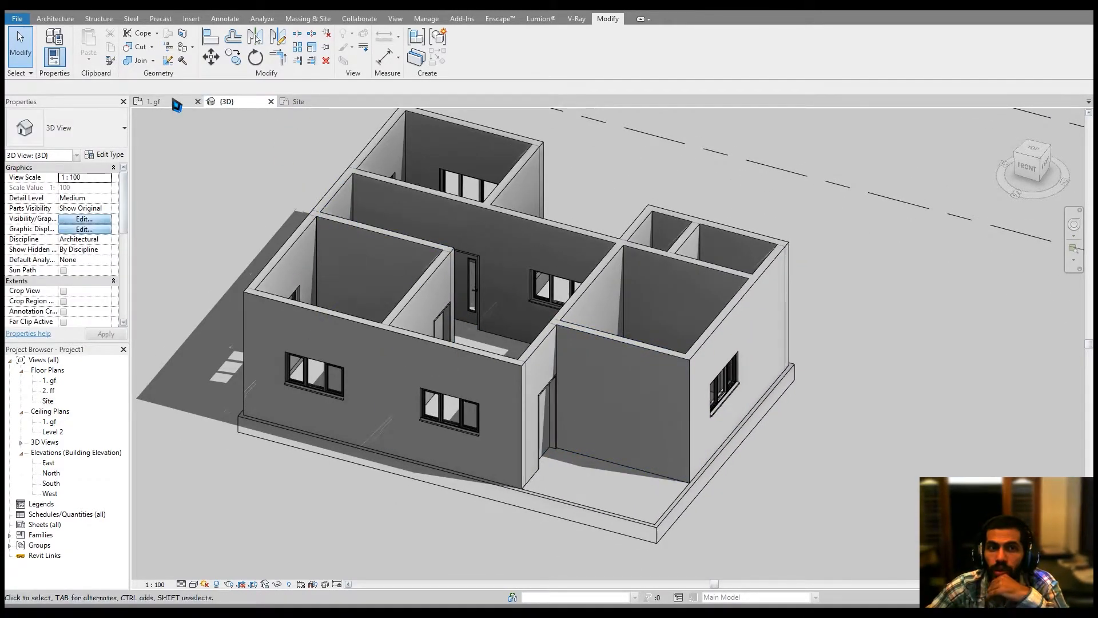
# Open the 1. gf plan, start a Generic 150mm floor and pick the upper-left exterior walls as boundary.
pyautogui.click(173, 101)
pyautogui.click(53, 21)
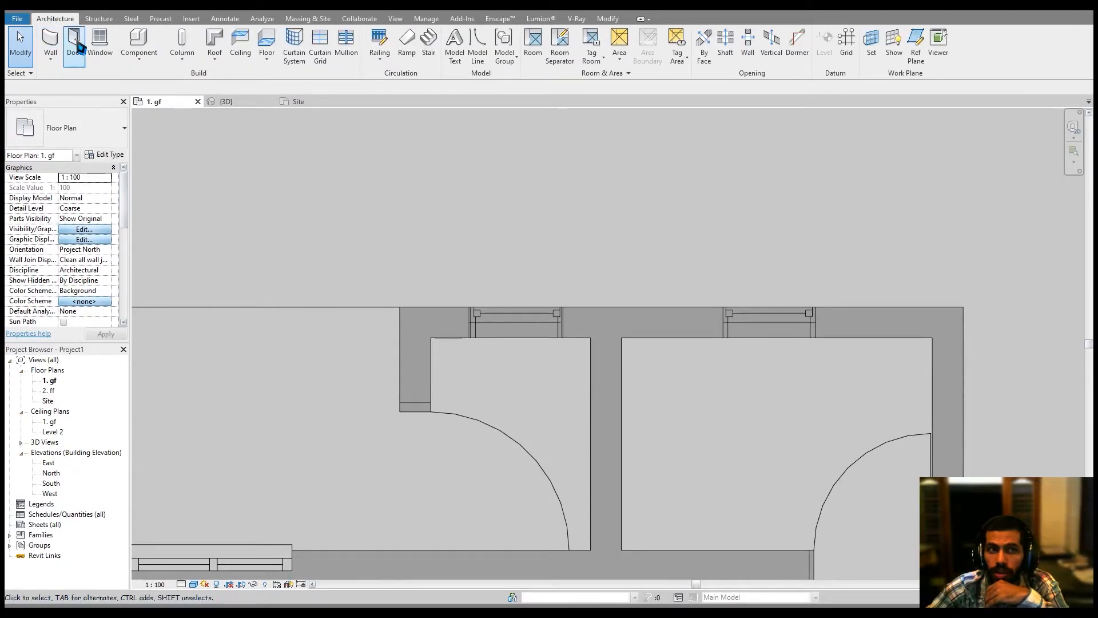
pyautogui.click(278, 55)
pyautogui.scroll(-4, 523, 179)
pyautogui.scroll(1, 335, 242)
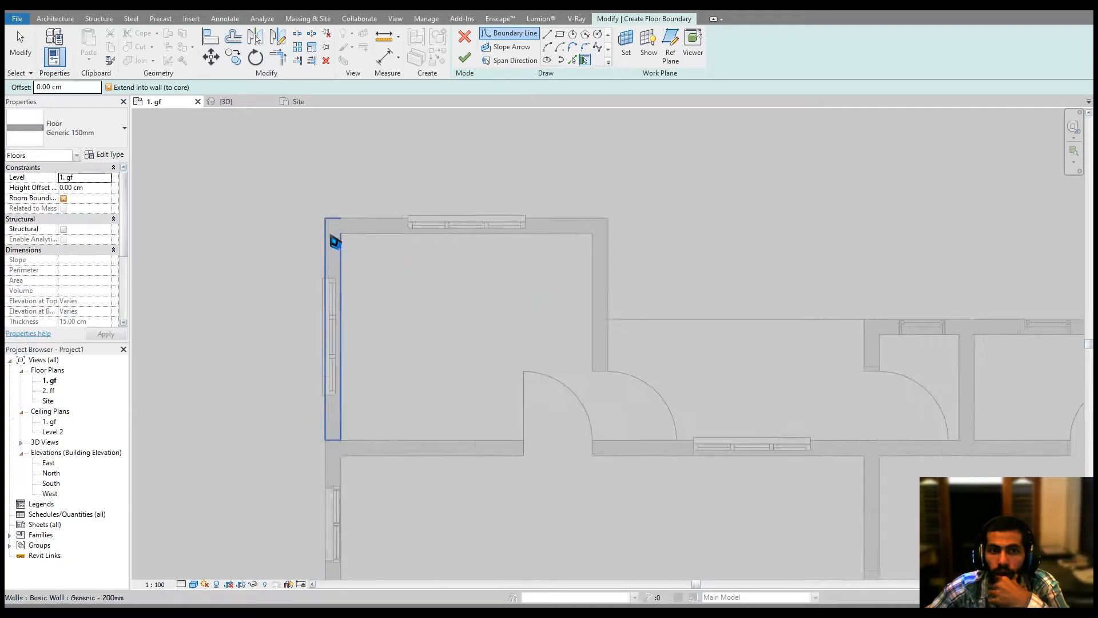
pyautogui.scroll(1, 335, 242)
pyautogui.click(334, 238)
pyautogui.click(374, 223)
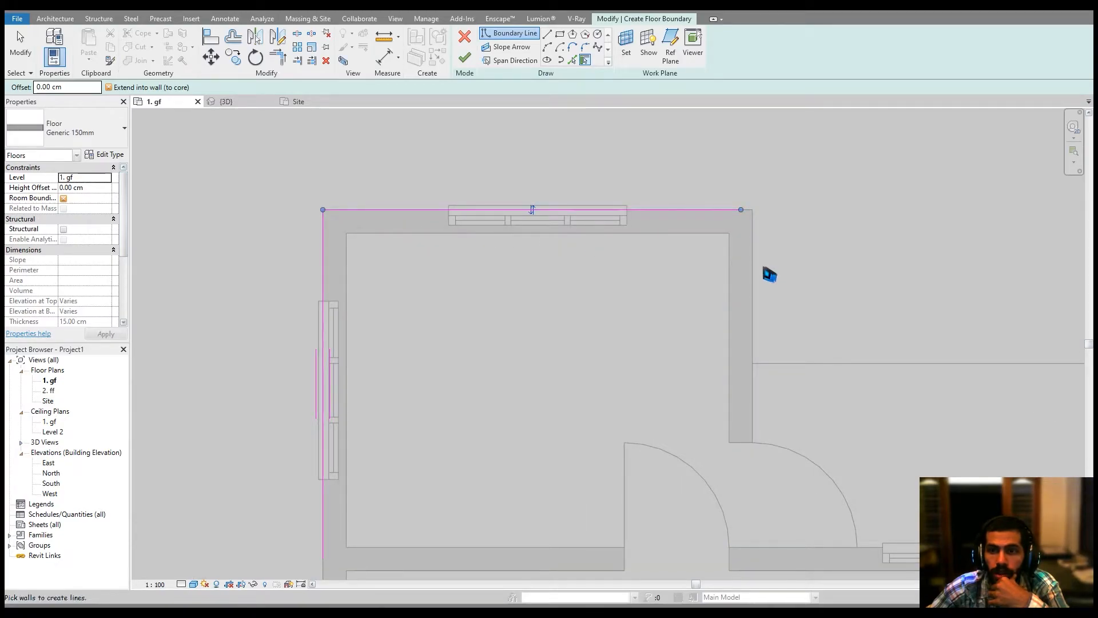
# Pick the remaining exterior walls on the right and bottom of the plan as floor boundary lines.
pyautogui.click(756, 273)
pyautogui.moveTo(756, 272); pyautogui.dragTo(556, 265, button='middle')
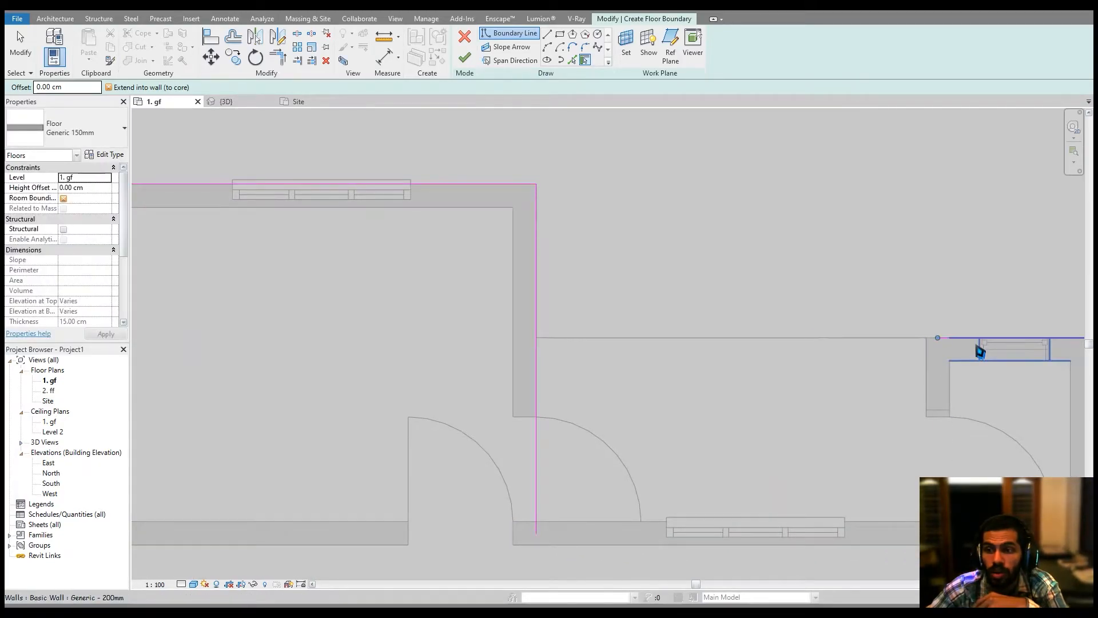
pyautogui.click(980, 352)
pyautogui.moveTo(980, 352); pyautogui.dragTo(485, 295, button='middle')
pyautogui.click(858, 363)
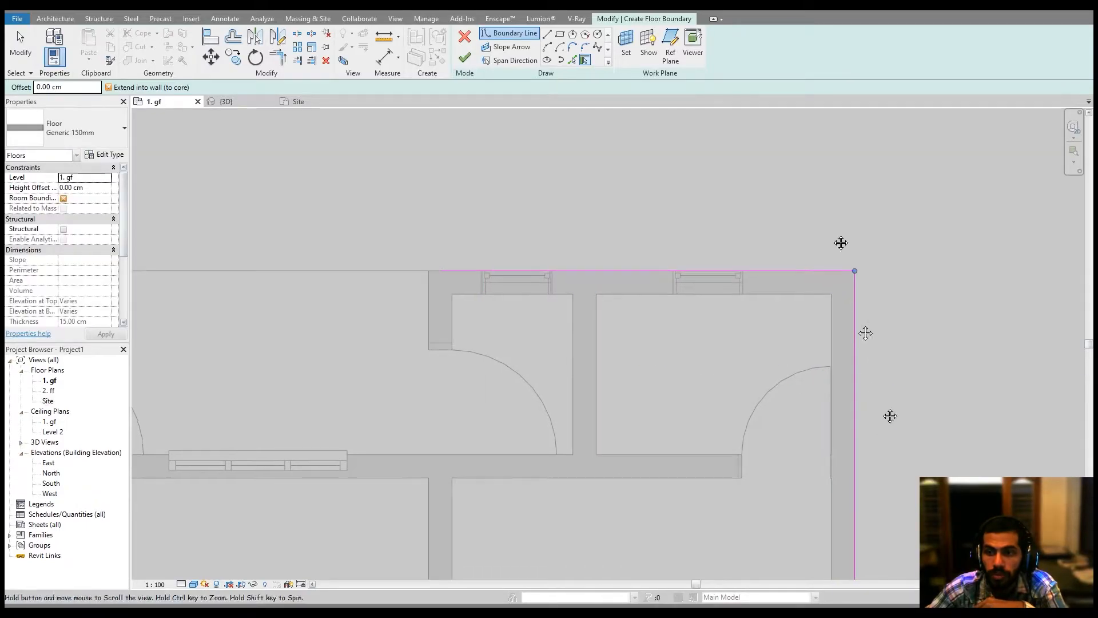
pyautogui.scroll(-2, 780, 321)
pyautogui.moveTo(780, 321); pyautogui.dragTo(818, 162, button='middle')
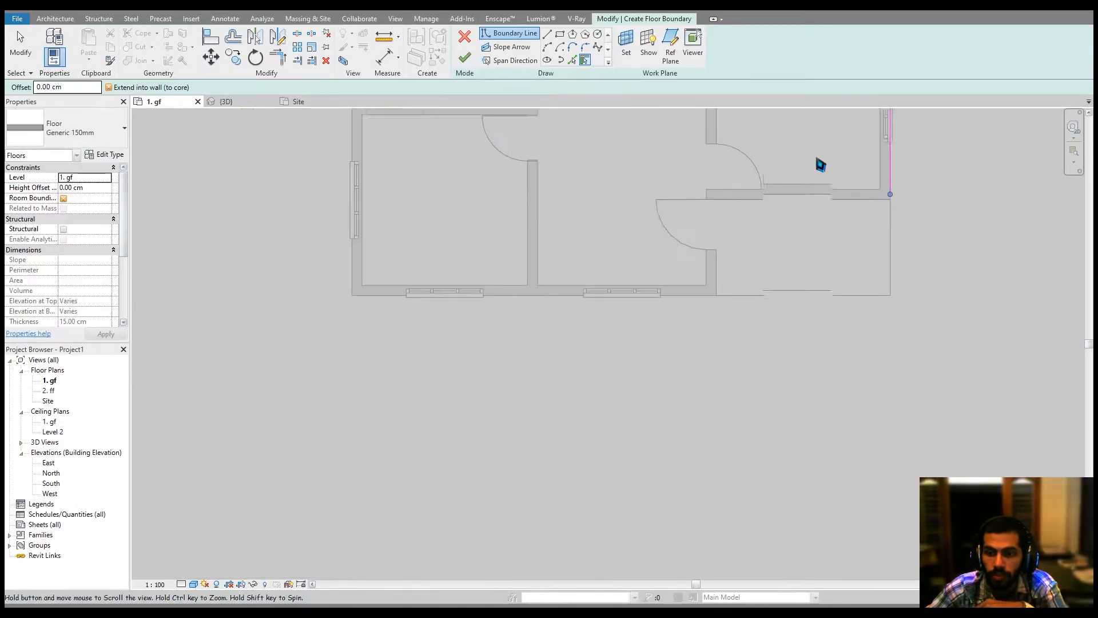
pyautogui.click(542, 288)
pyautogui.moveTo(576, 252); pyautogui.dragTo(595, 399, button='middle')
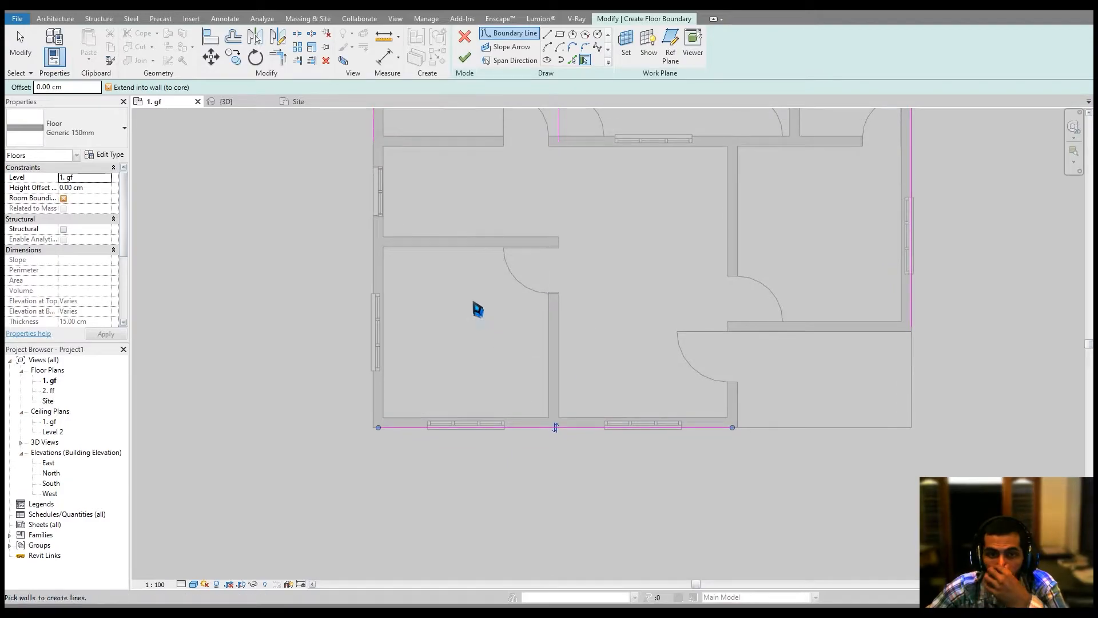
pyautogui.scroll(-2, 477, 309)
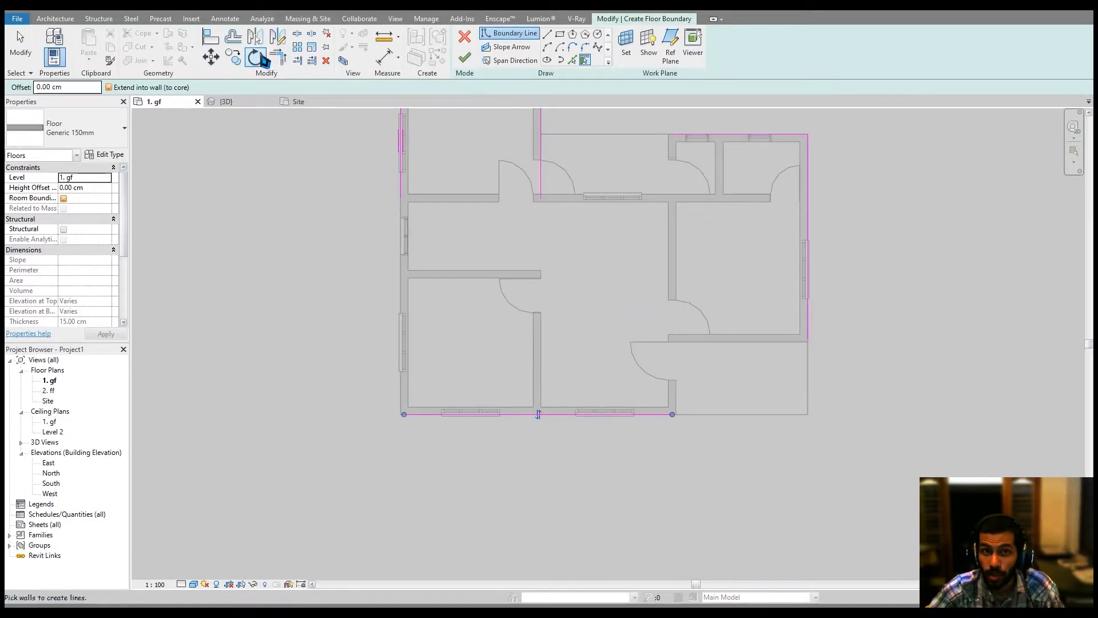
# Trim and extend the floor boundary lines at the corners into one closed loop.
pyautogui.click(276, 58)
pyautogui.click(400, 195)
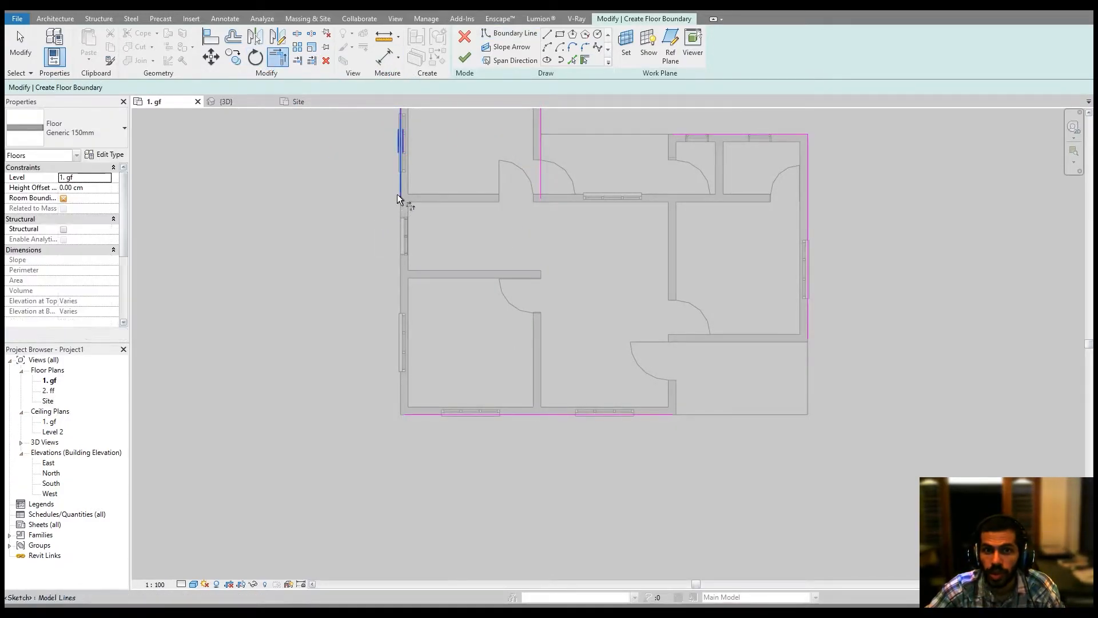
pyautogui.click(441, 414)
pyautogui.click(649, 415)
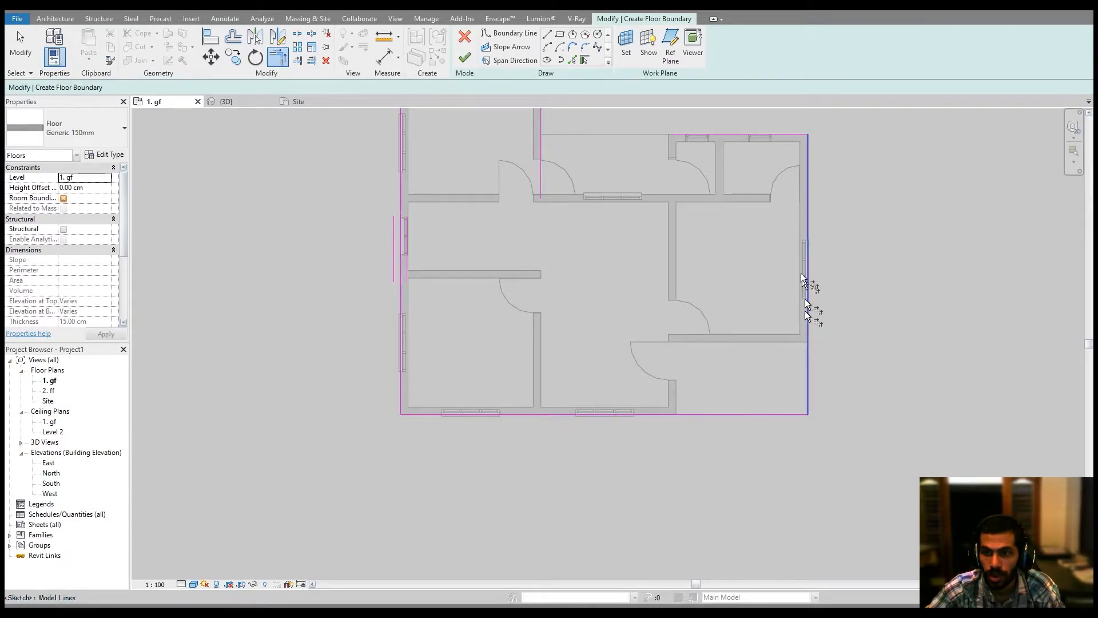
pyautogui.moveTo(802, 274); pyautogui.dragTo(789, 387, button='middle')
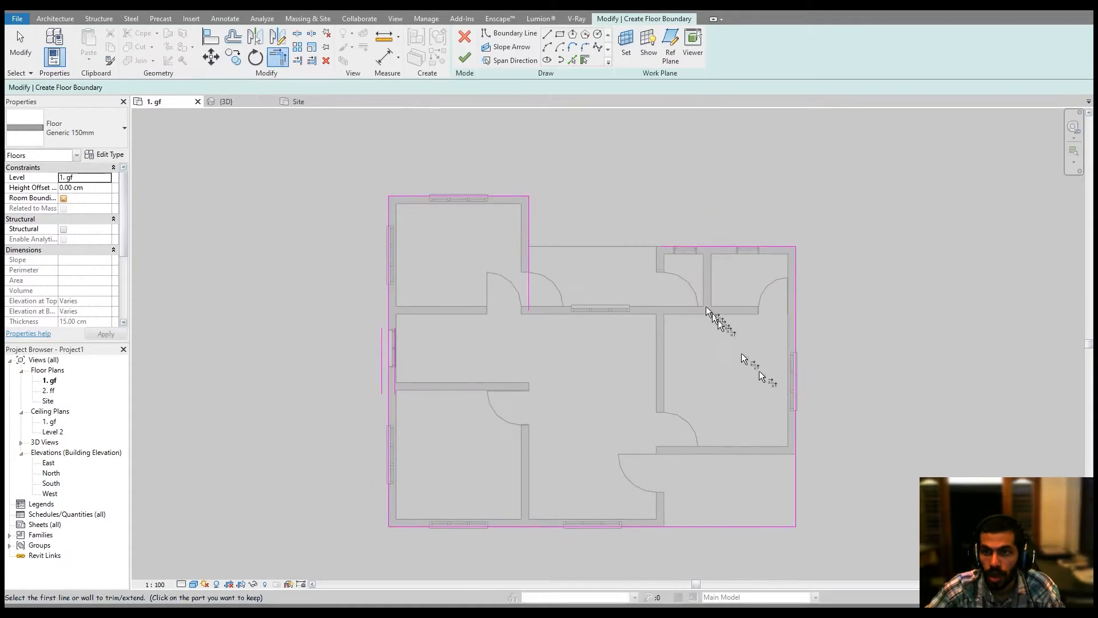
pyautogui.click(530, 222)
# Finish the floor sketch and attach walls that reach this level to the floor's bottom.
pyautogui.click(471, 57)
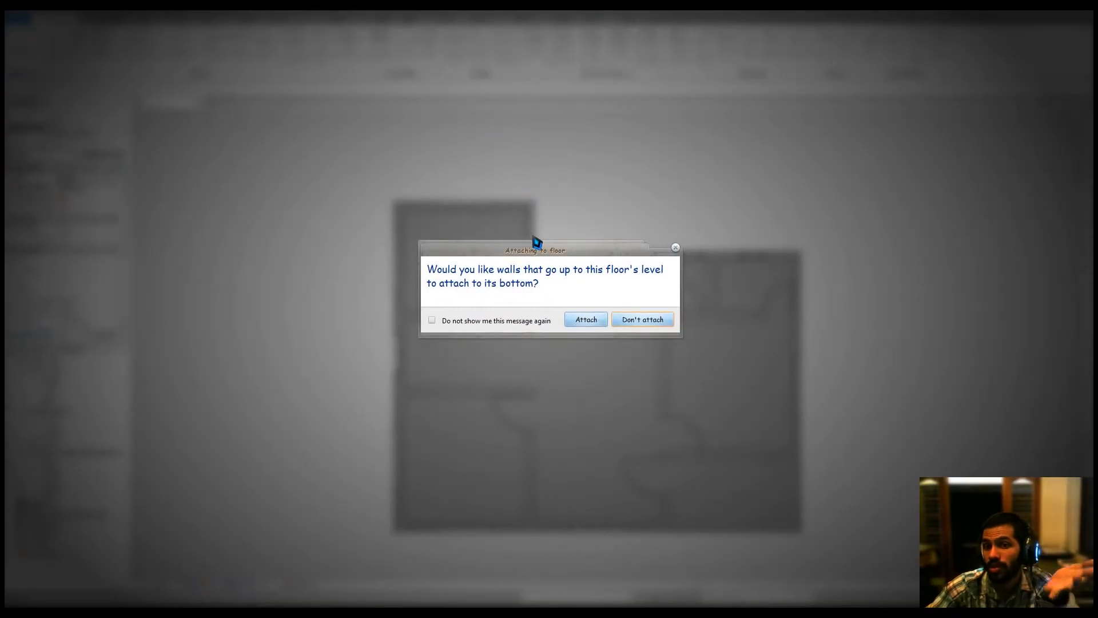
pyautogui.click(586, 319)
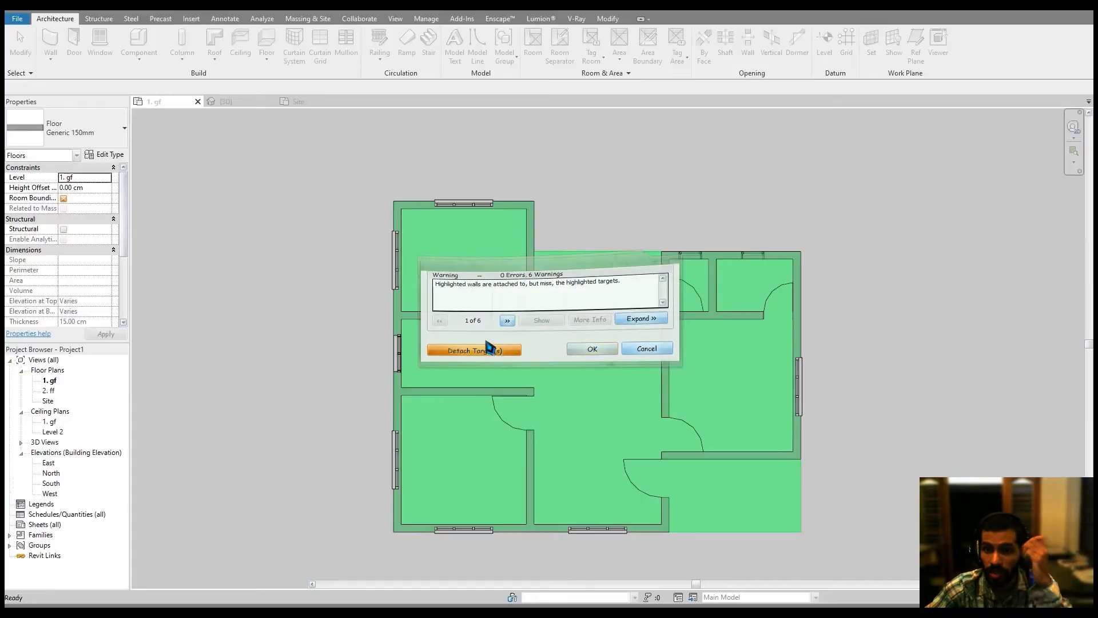
pyautogui.click(490, 346)
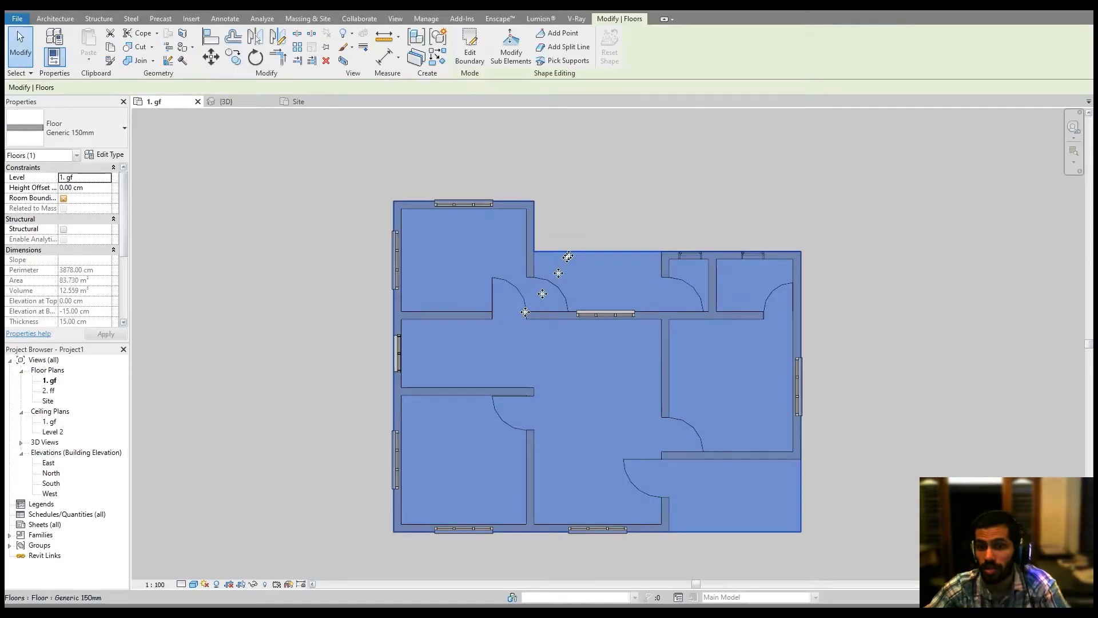
# Draw a horizontal section line across the ground floor plan and open its section view.
pyautogui.click(395, 19)
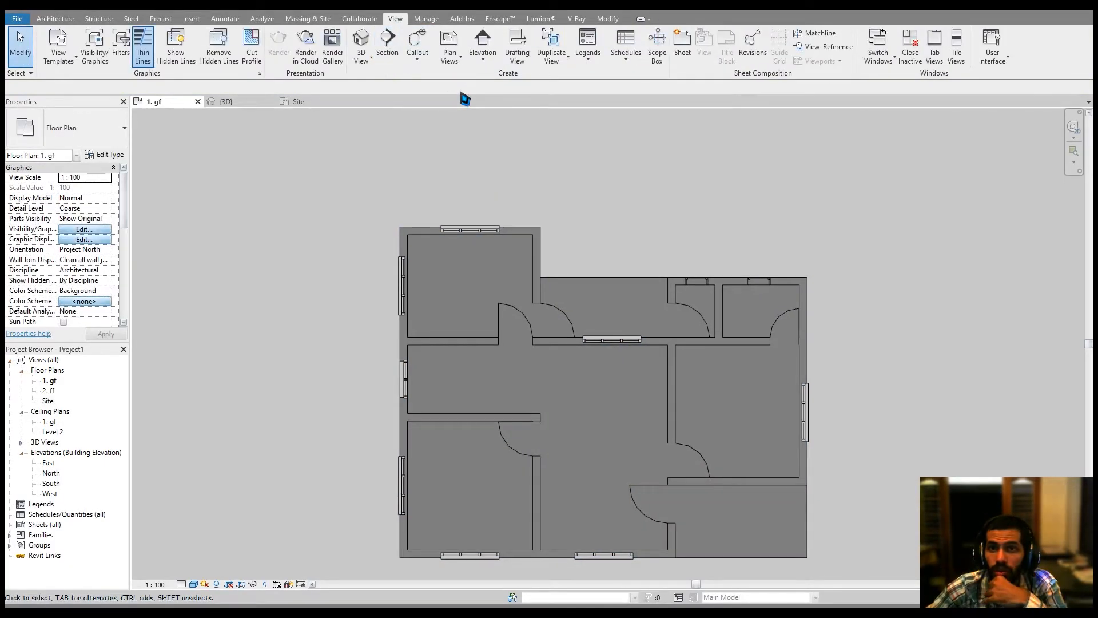
pyautogui.click(388, 43)
pyautogui.click(364, 409)
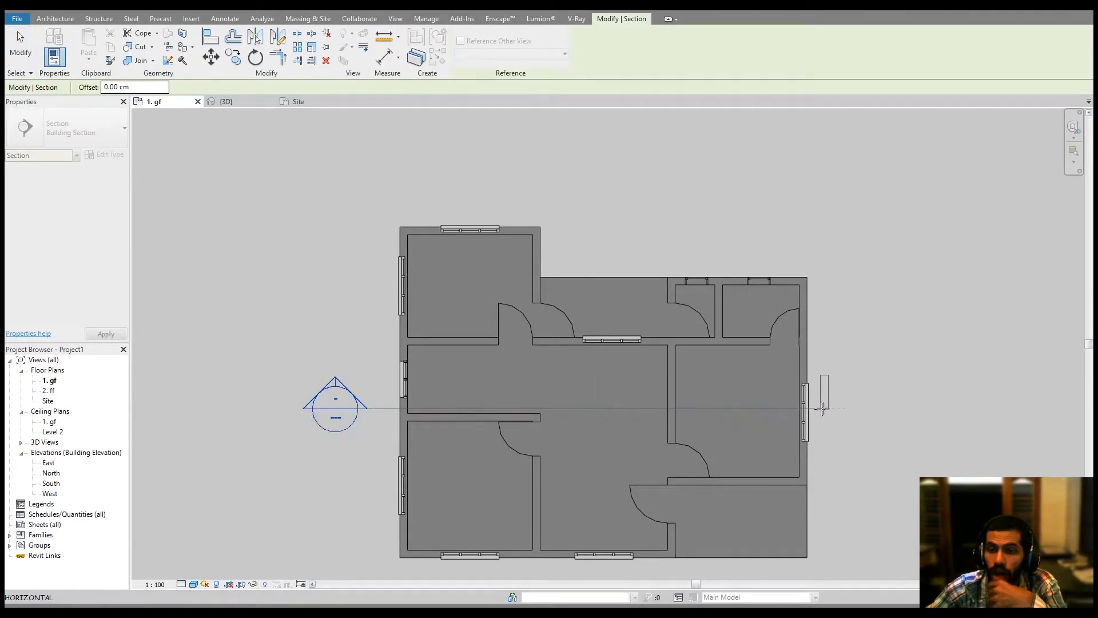
pyautogui.click(826, 408)
pyautogui.press('Escape')
pyautogui.click(653, 409)
pyautogui.rightClick(650, 410)
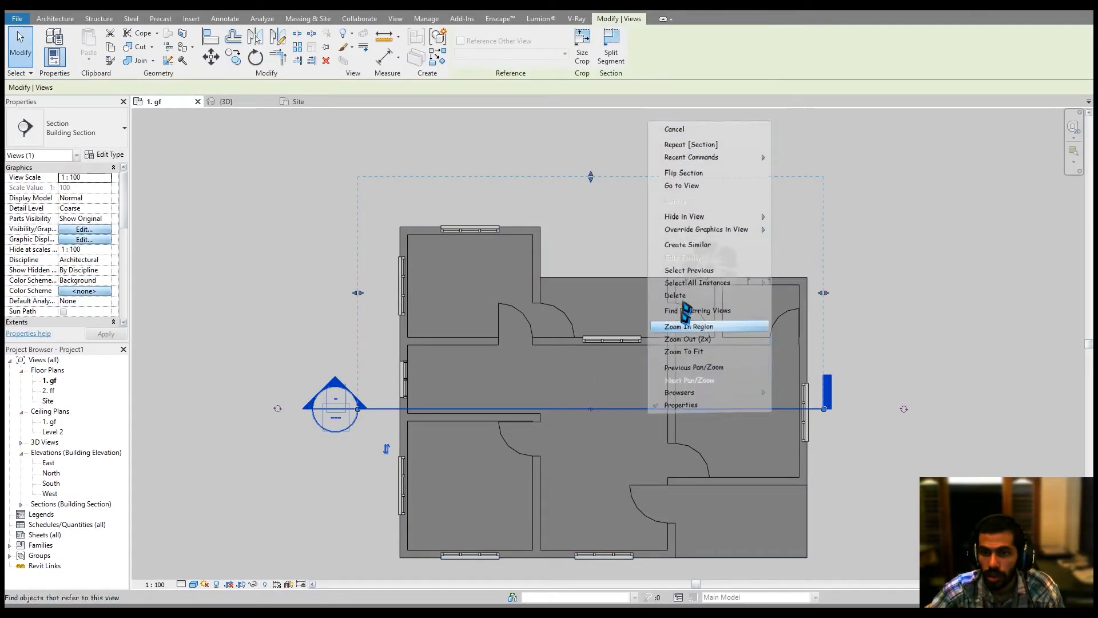
pyautogui.click(710, 182)
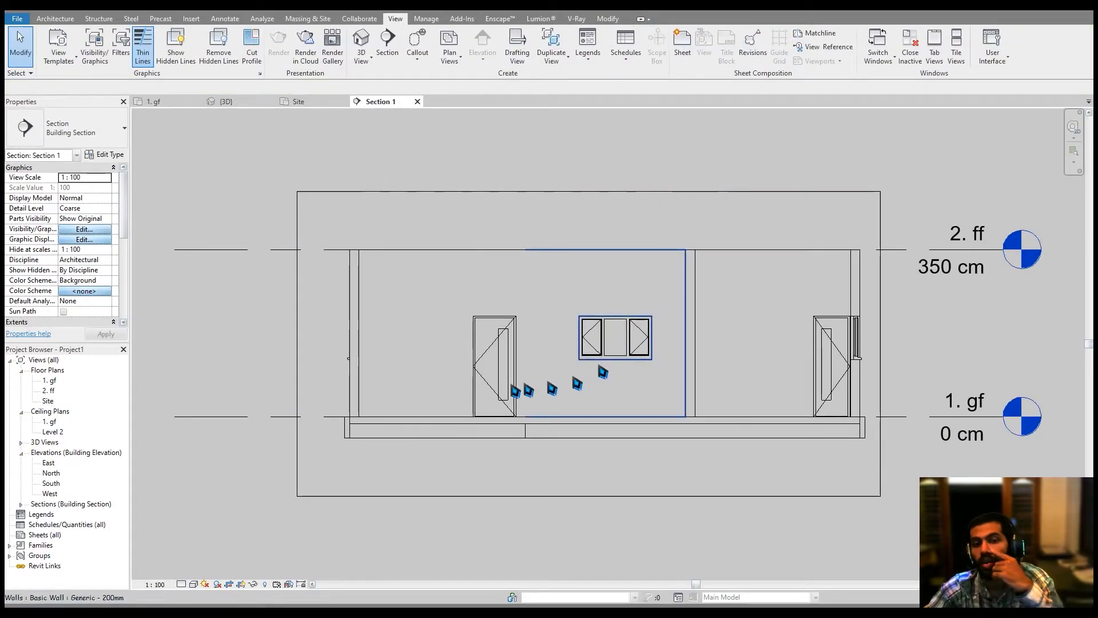
# Inspect the new floor slab under the walls in the section and in the 3D view.
pyautogui.scroll(5, 379, 404)
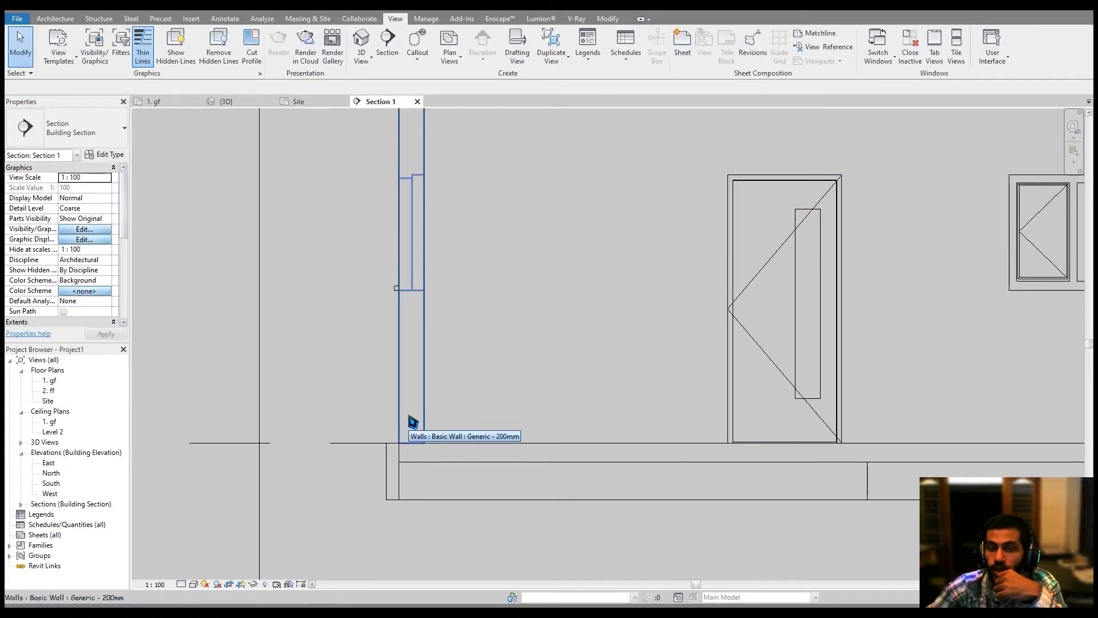
pyautogui.click(425, 460)
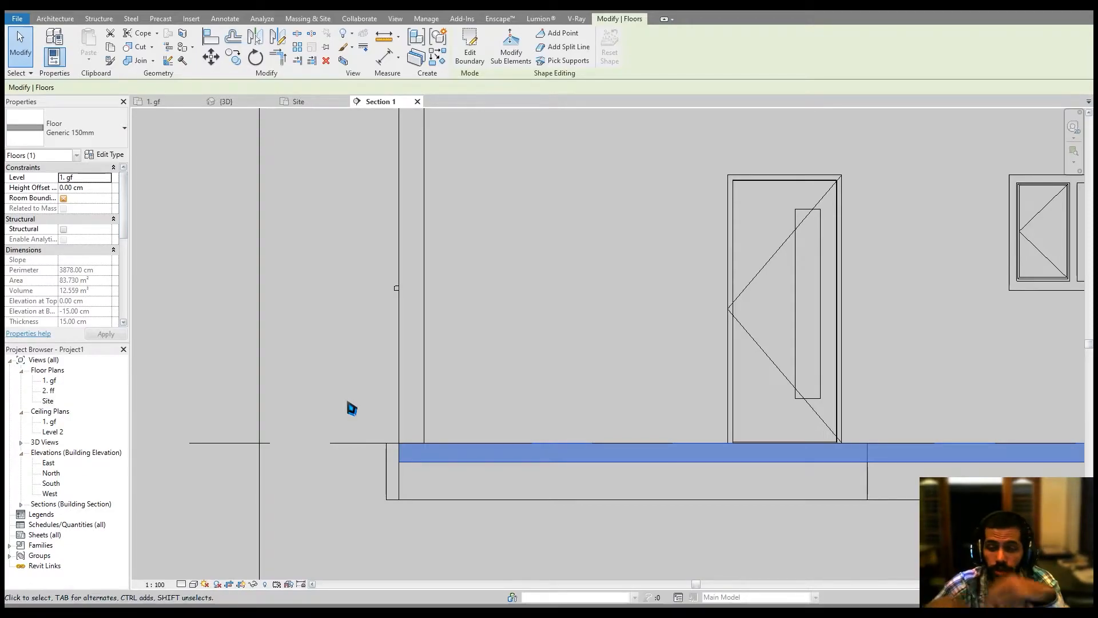
pyautogui.scroll(-5, 343, 395)
pyautogui.press('Escape')
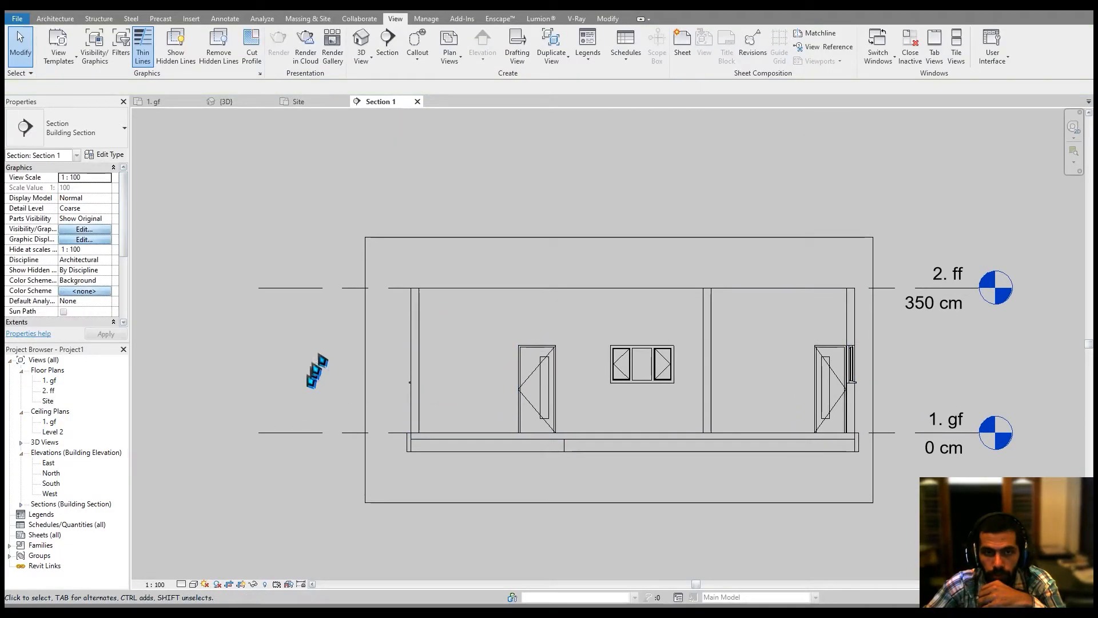
pyautogui.click(229, 103)
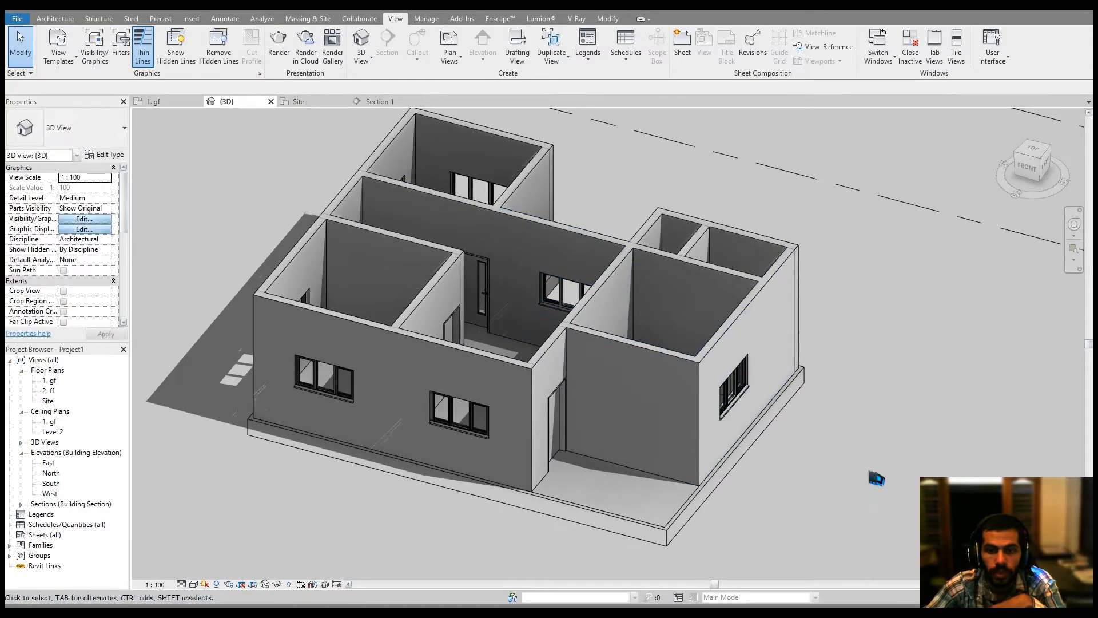
pyautogui.keyDown('shift'); pyautogui.moveTo(796, 470); pyautogui.dragTo(795, 514, button='middle'); pyautogui.keyUp('shift')
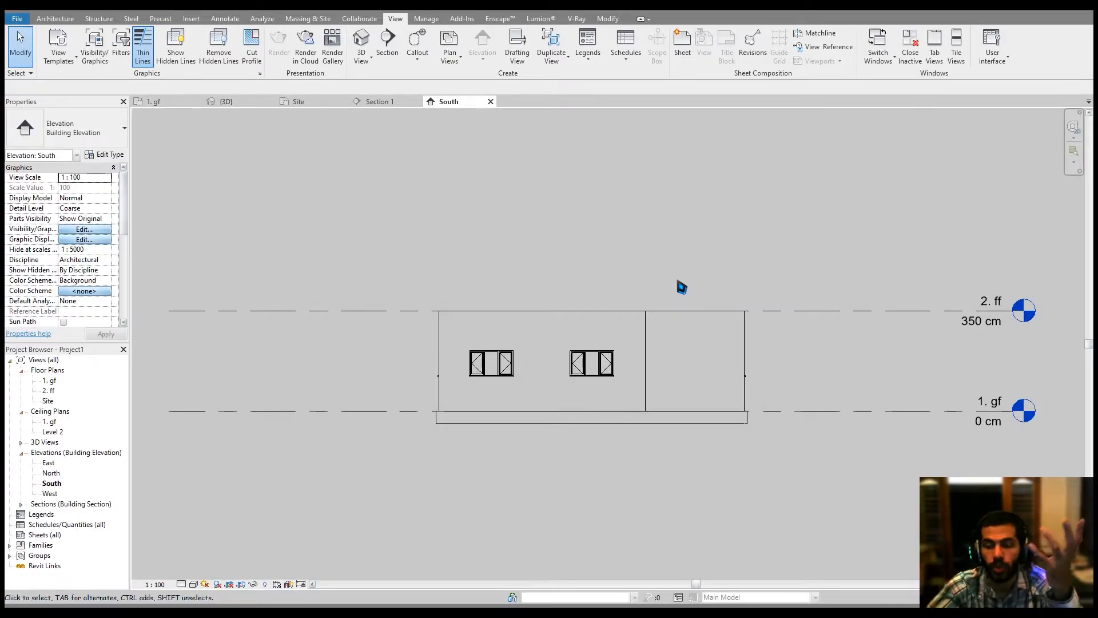
# In the South elevation, copy all ground floor elements and paste them aligned to level 2. ff.
pyautogui.moveTo(412, 274); pyautogui.dragTo(774, 417)
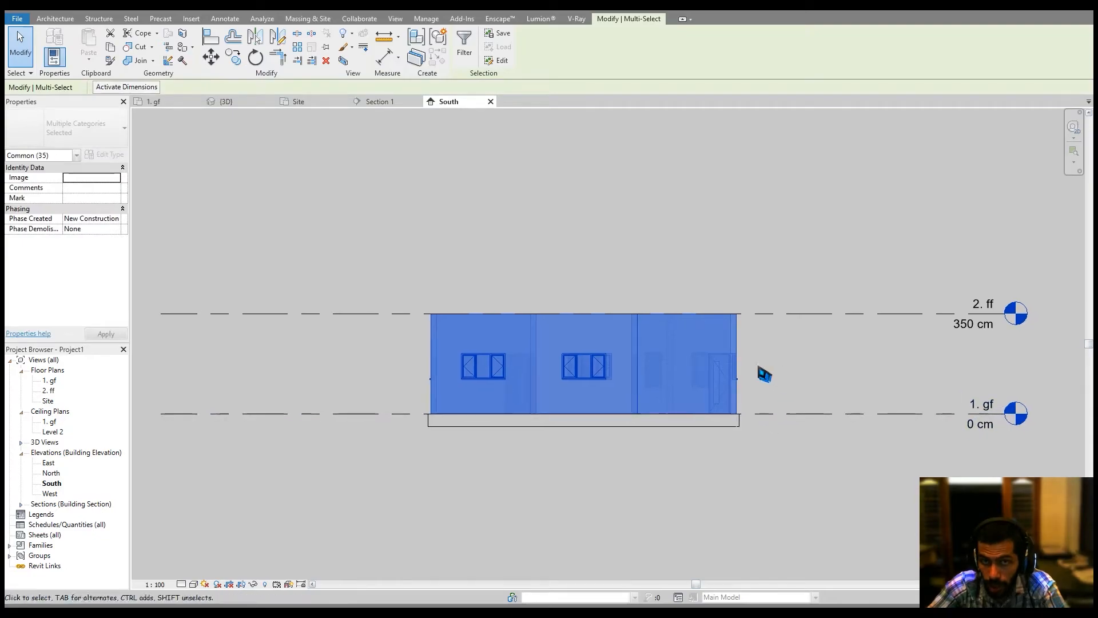
pyautogui.click(111, 49)
pyautogui.click(89, 59)
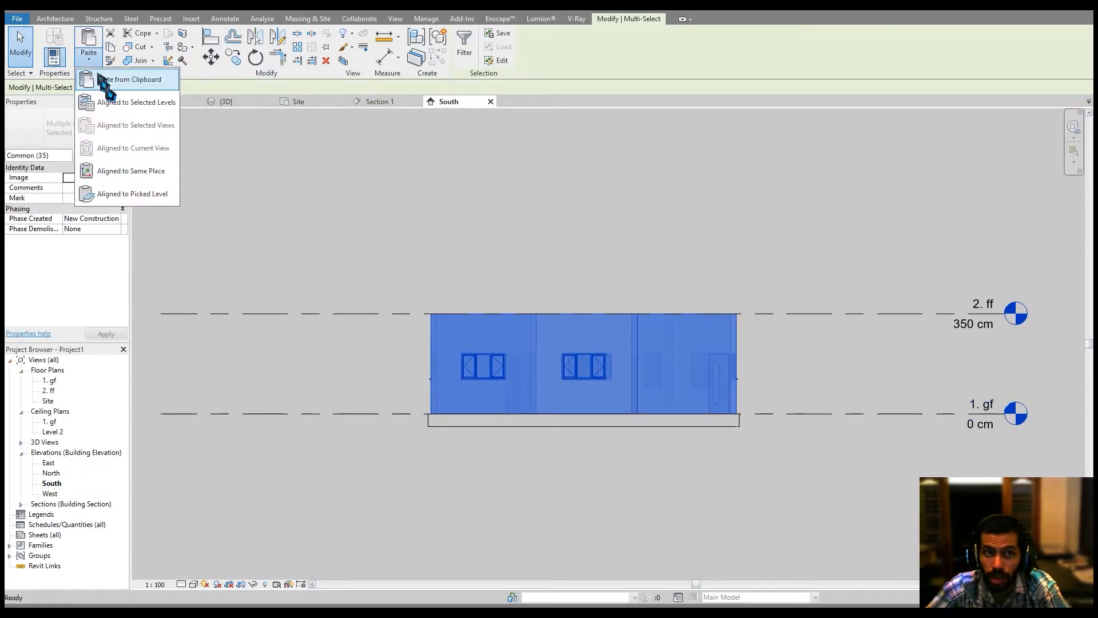
pyautogui.click(128, 112)
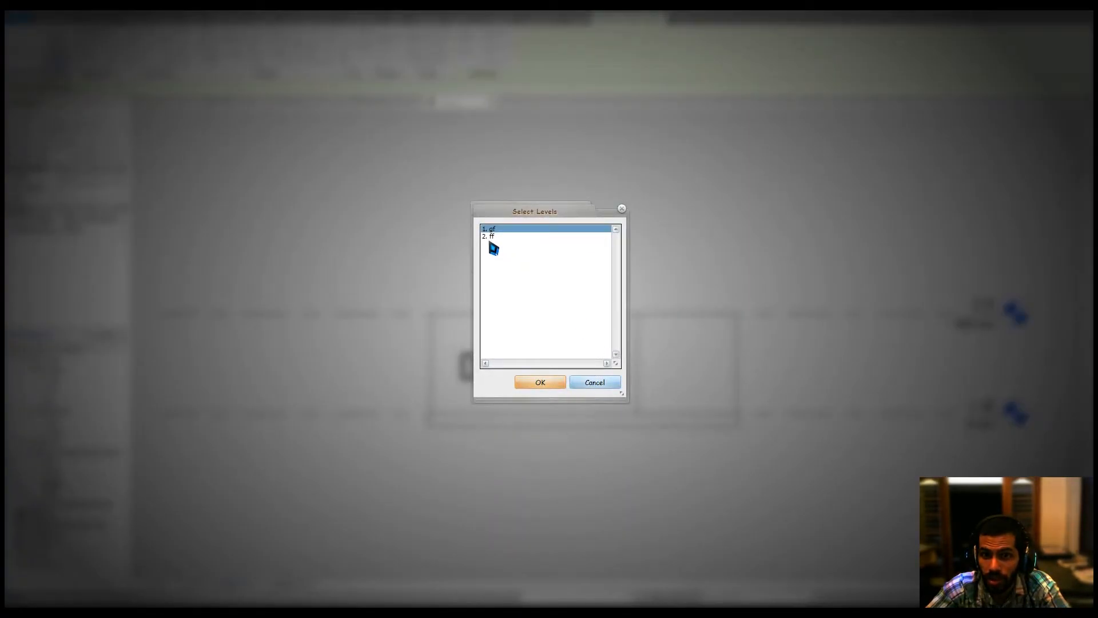
pyautogui.click(491, 237)
pyautogui.click(540, 382)
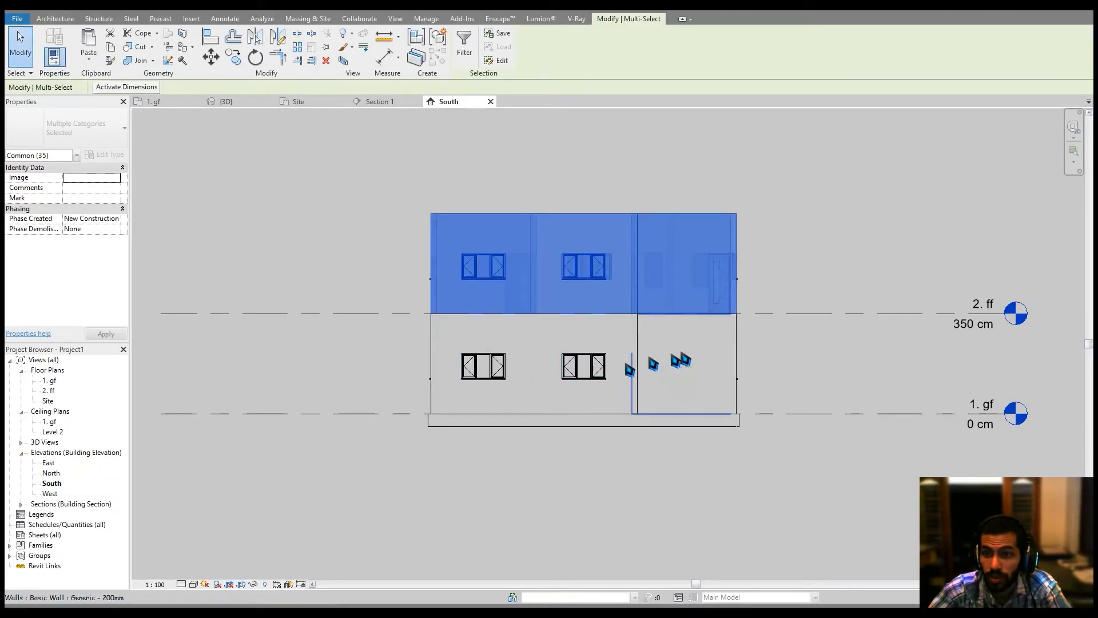
# Review the copied upper storey in the elevation and 3D views.
pyautogui.moveTo(682, 353); pyautogui.dragTo(651, 418, button='middle')
pyautogui.click(739, 297)
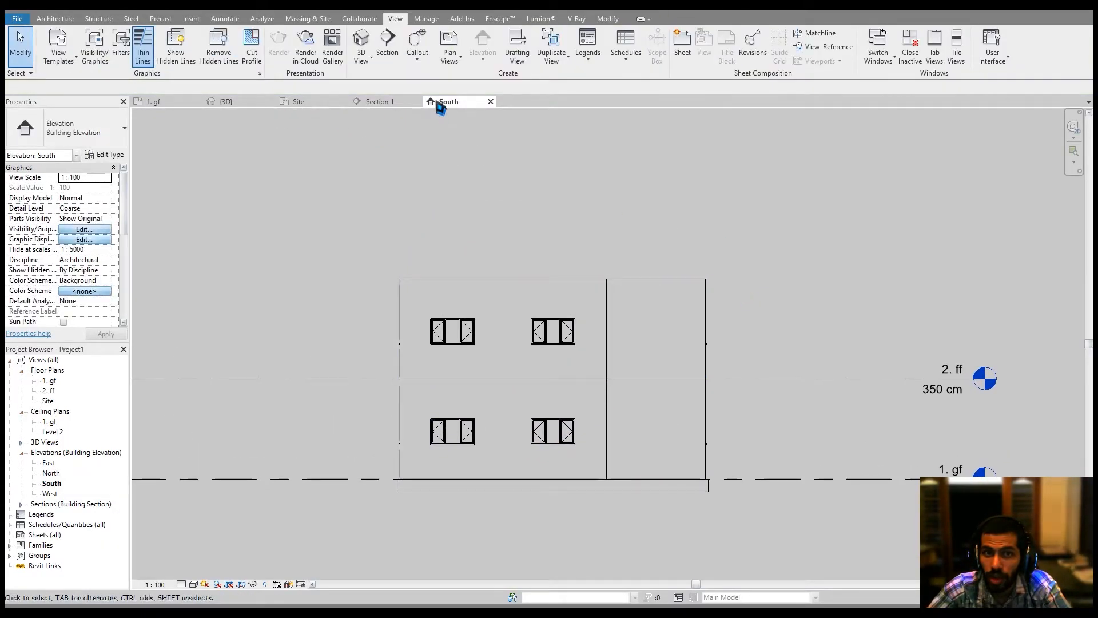
pyautogui.click(418, 101)
pyautogui.click(224, 101)
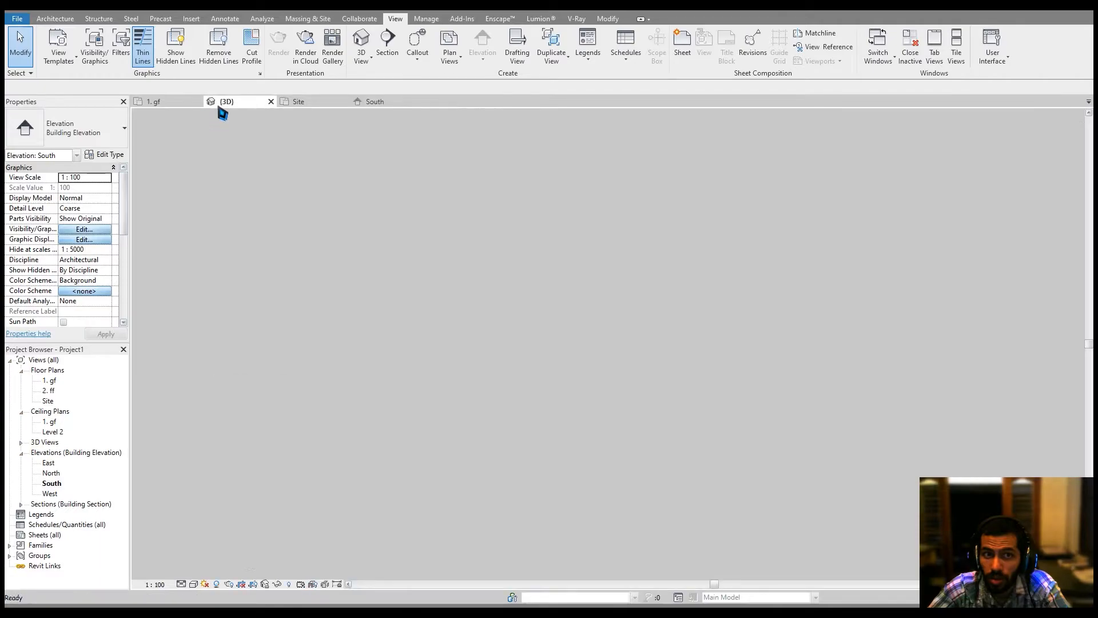
pyautogui.keyDown('shift'); pyautogui.moveTo(654, 230); pyautogui.dragTo(603, 265, button='middle'); pyautogui.keyUp('shift')
# Open the 2. ff plan, start a Generic 150mm floor with a 60 cm offset and pick the exterior walls as boundary.
pyautogui.doubleClick(48, 391)
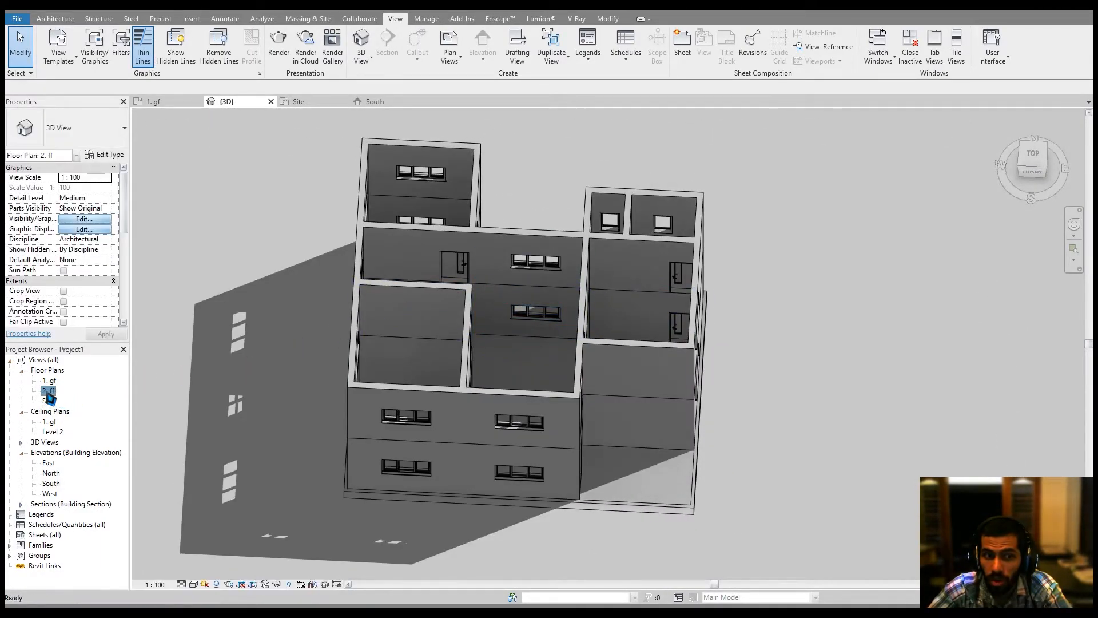
pyautogui.scroll(4, 613, 379)
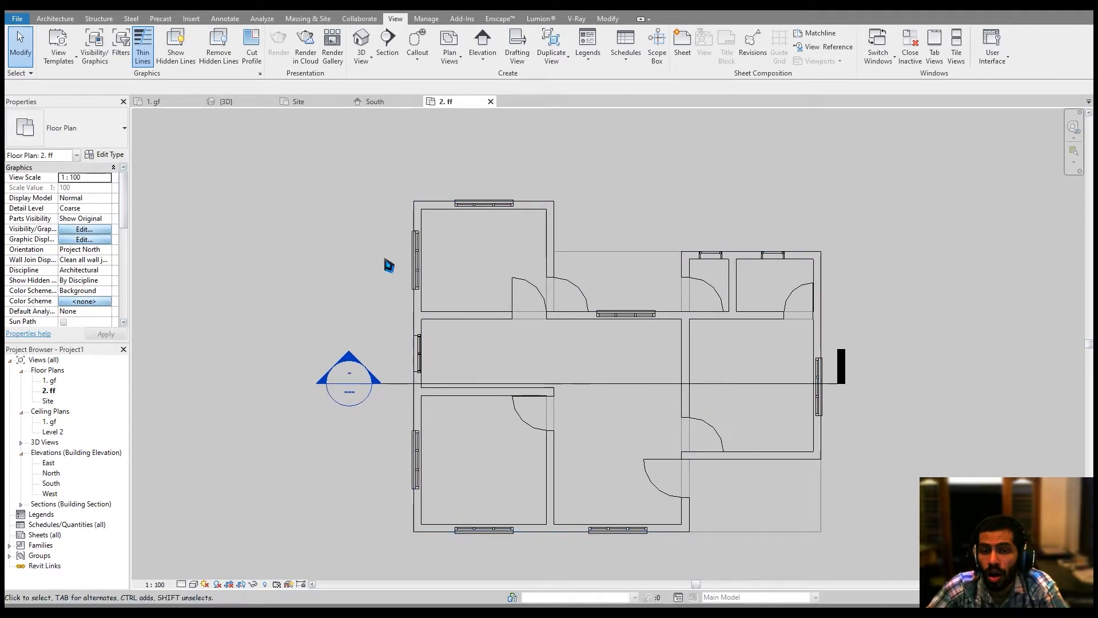
pyautogui.click(55, 19)
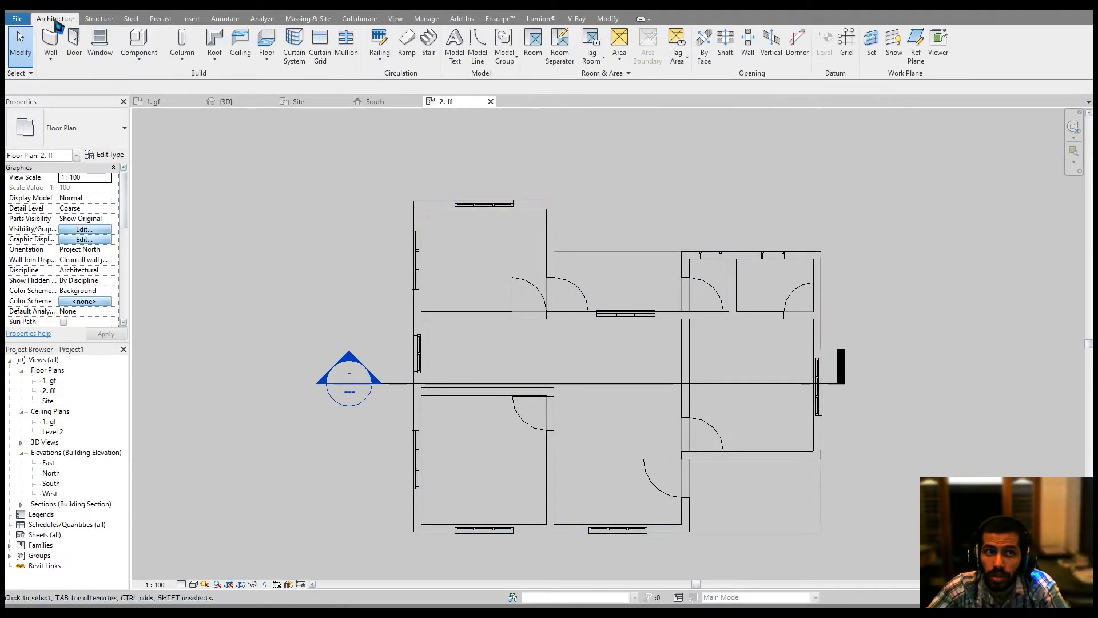
pyautogui.click(269, 62)
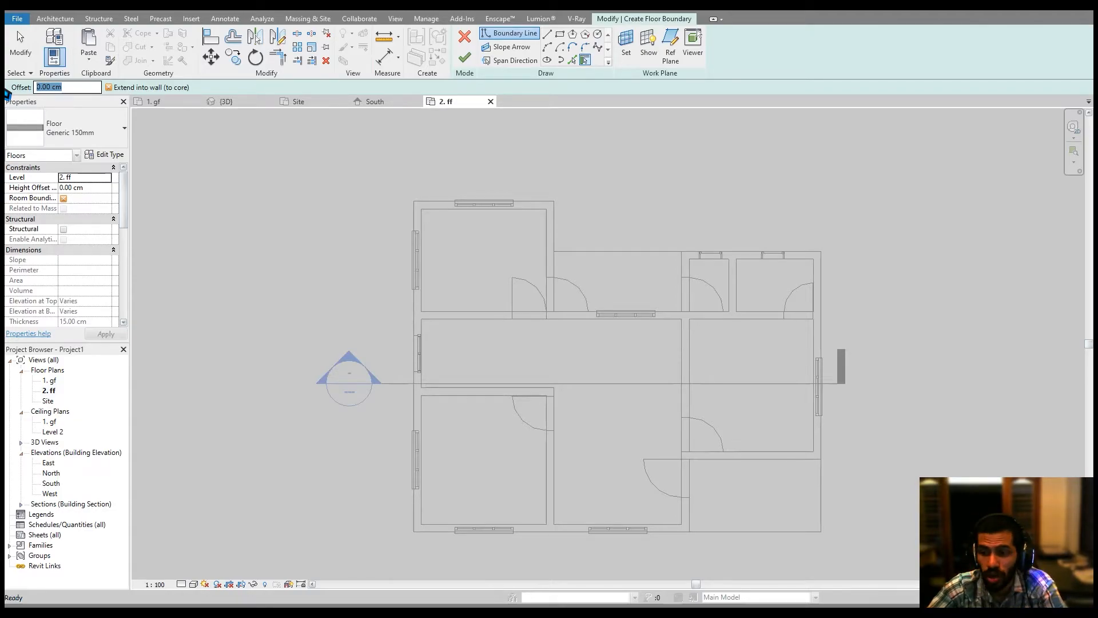
pyautogui.write('60')
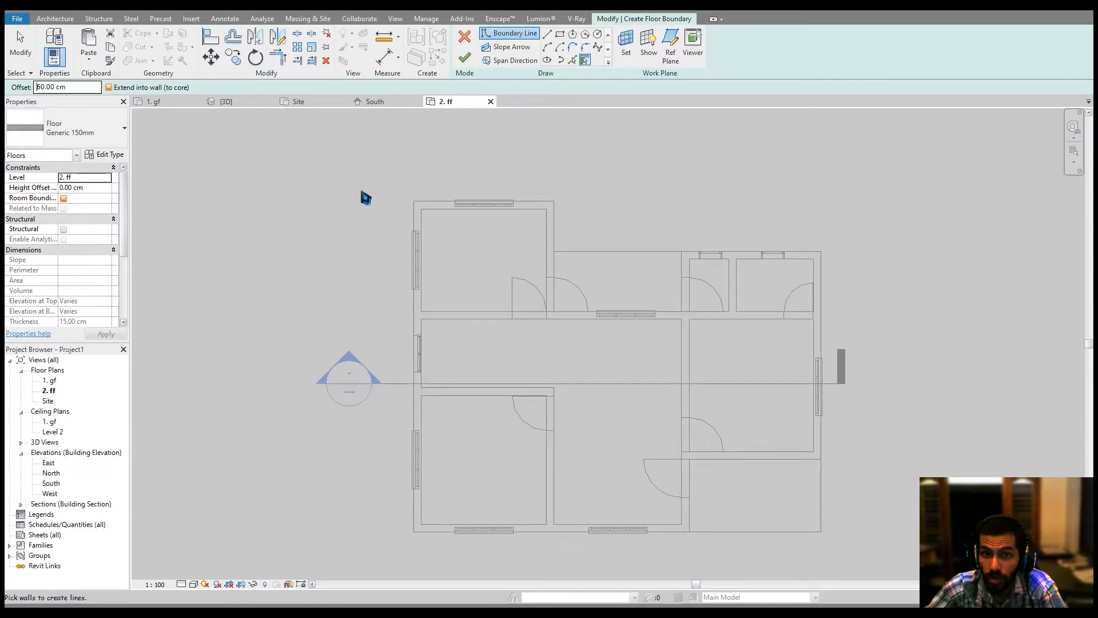
pyautogui.click(417, 218)
pyautogui.click(452, 206)
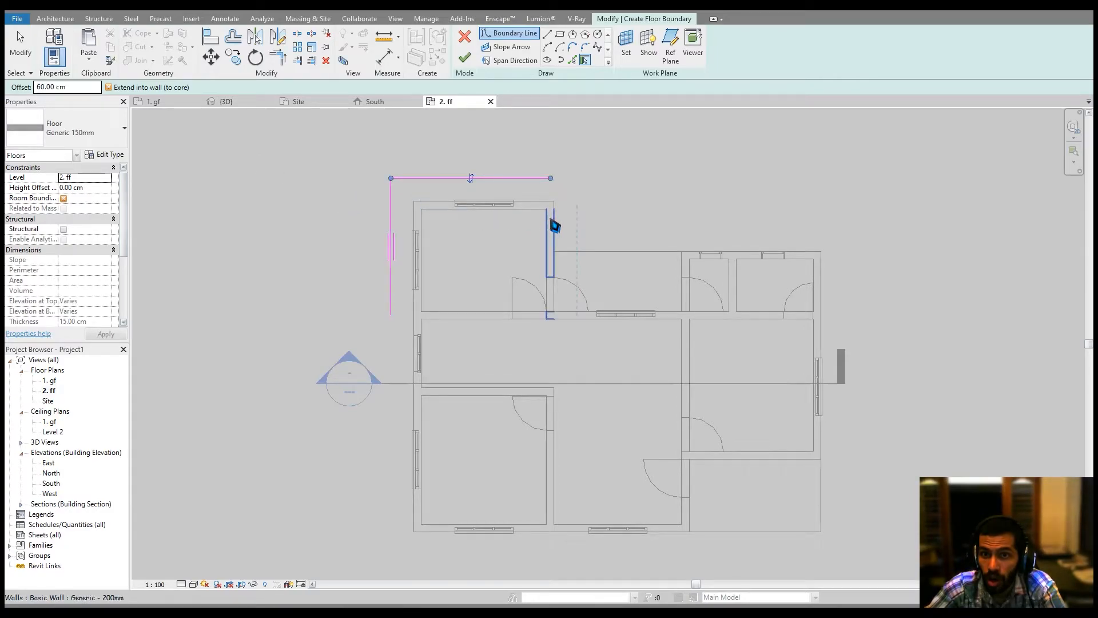
pyautogui.click(553, 228)
pyautogui.click(737, 256)
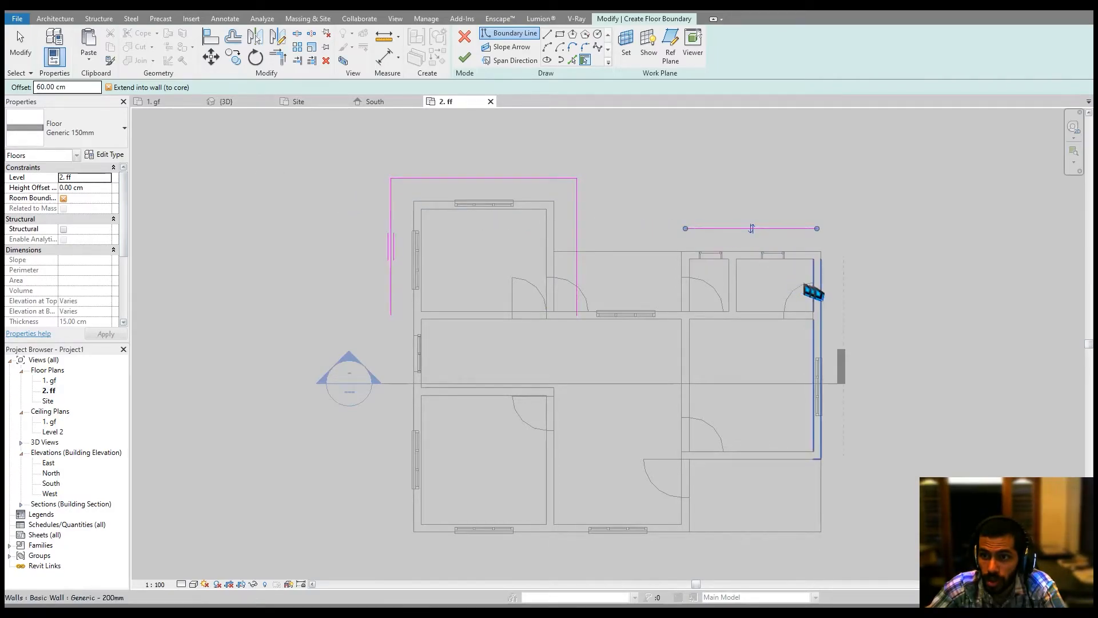
pyautogui.click(817, 291)
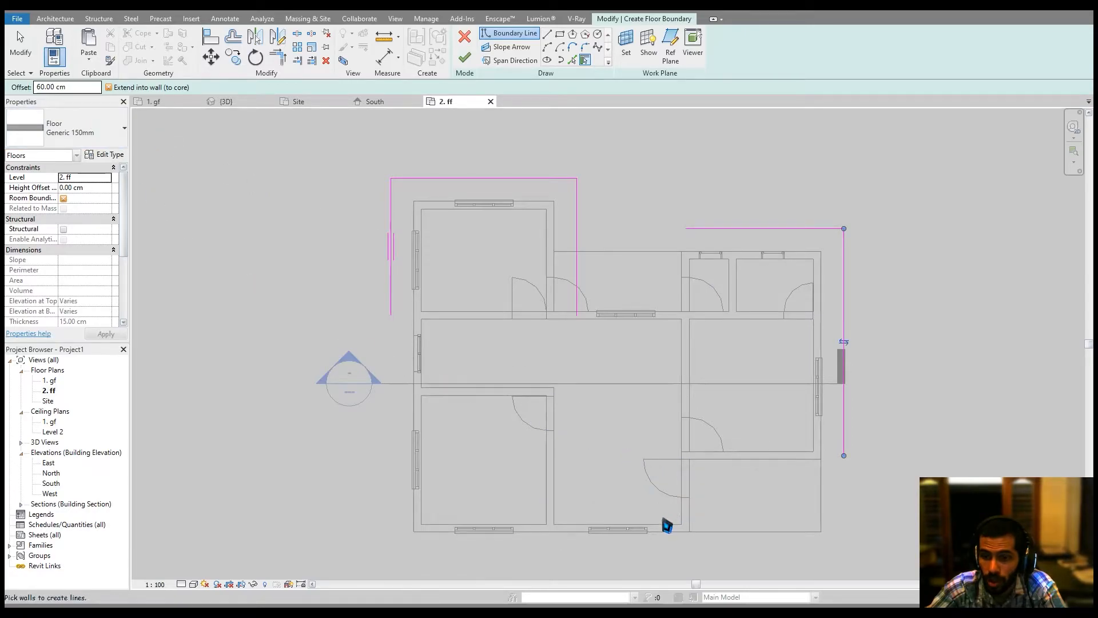
pyautogui.click(654, 538)
pyautogui.moveTo(624, 467); pyautogui.dragTo(624, 426, button='middle')
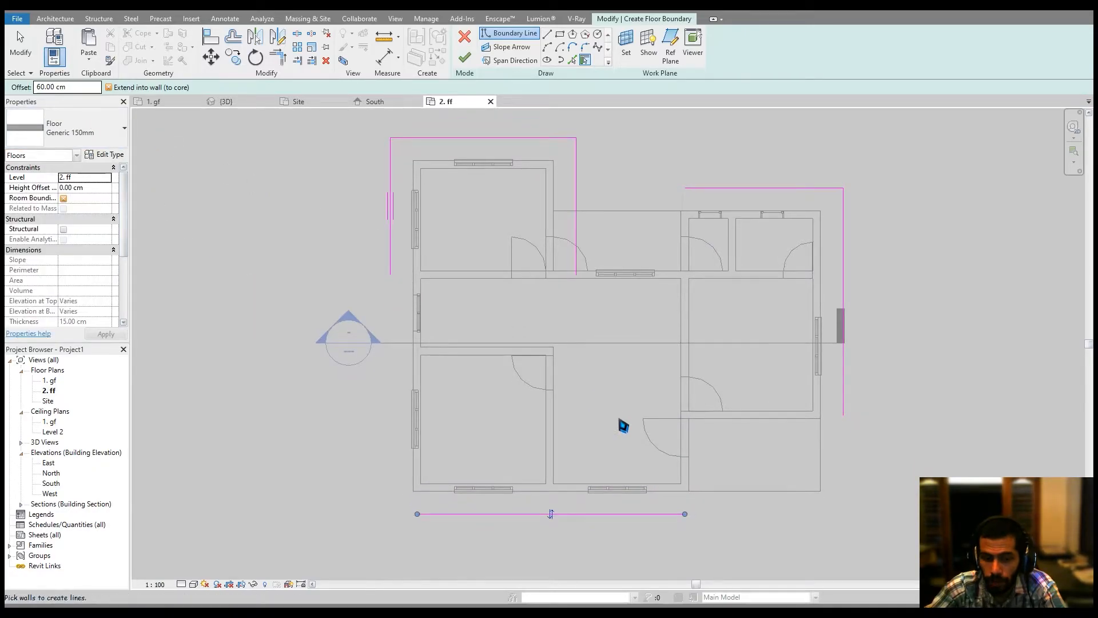
# Trim the 2. ff floor boundary lines at each corner so they form one closed loop around the exterior walls.
pyautogui.press('t')
pyautogui.press('r')
pyautogui.click(390, 252)
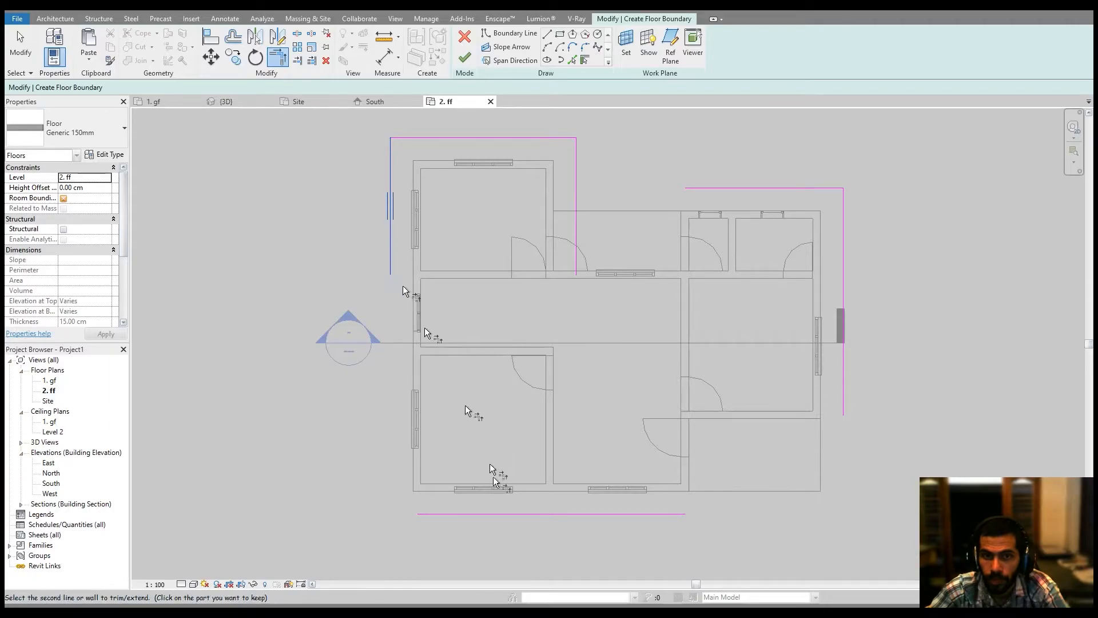
pyautogui.click(505, 514)
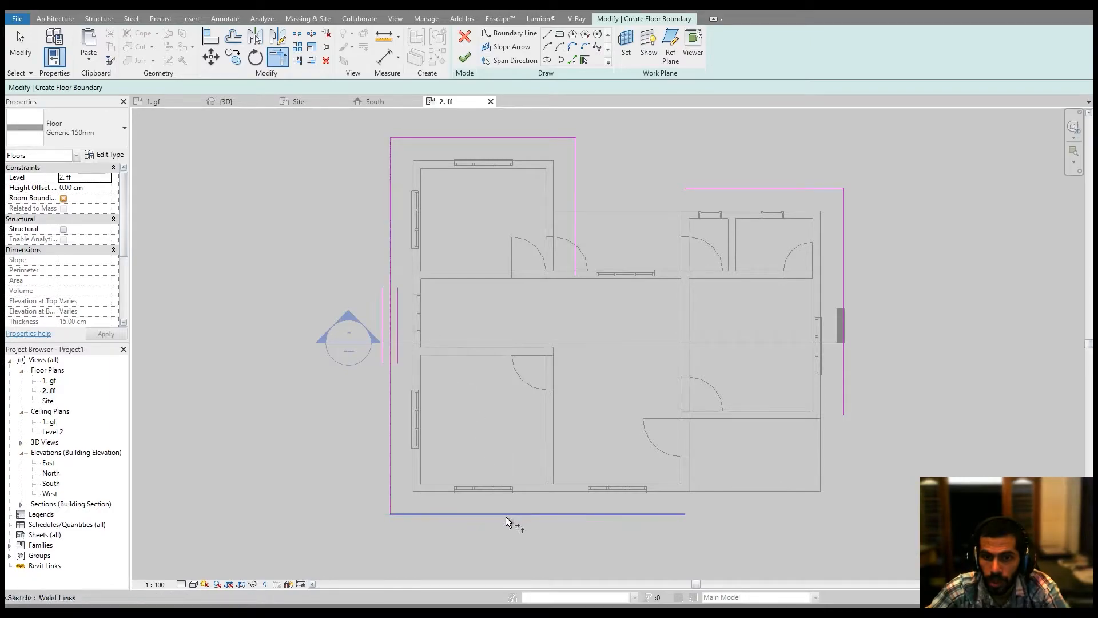
pyautogui.click(845, 393)
pyautogui.click(684, 513)
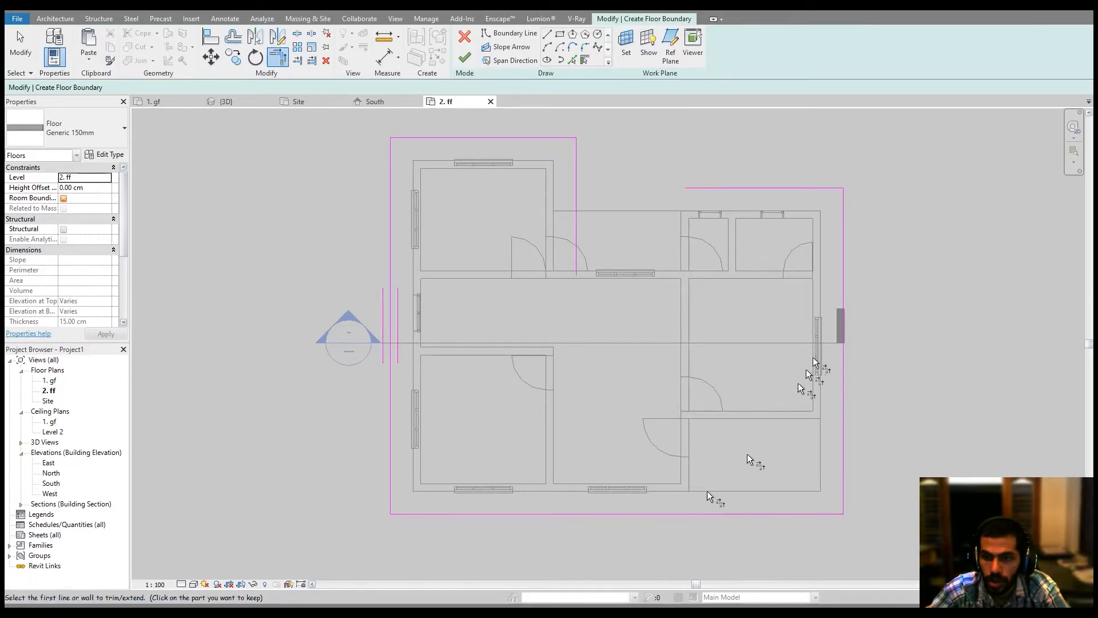
pyautogui.click(744, 191)
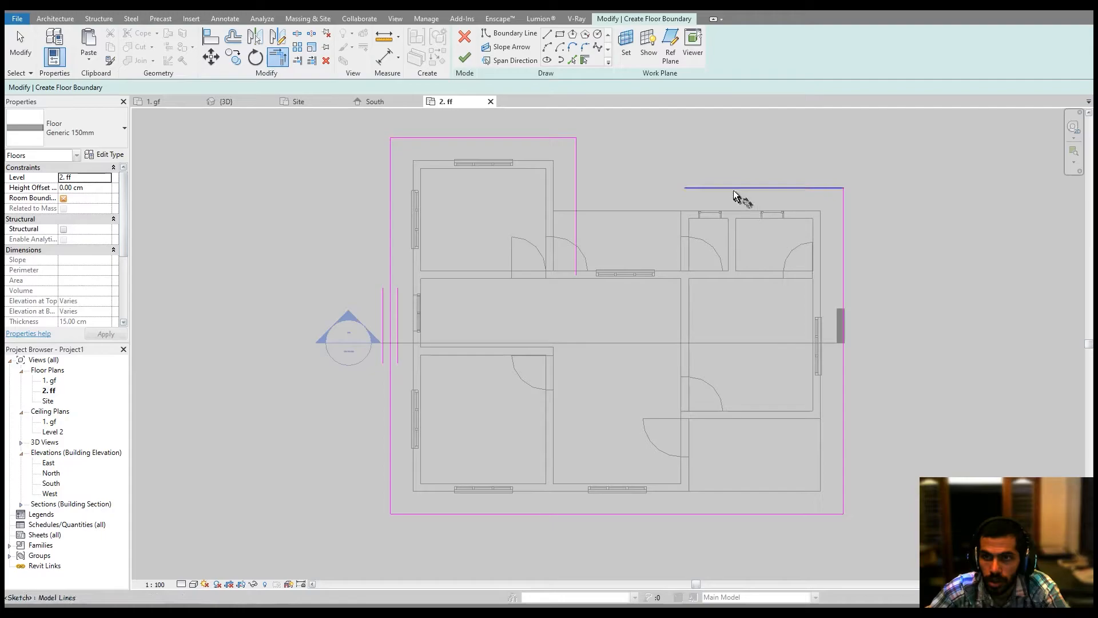
pyautogui.click(578, 167)
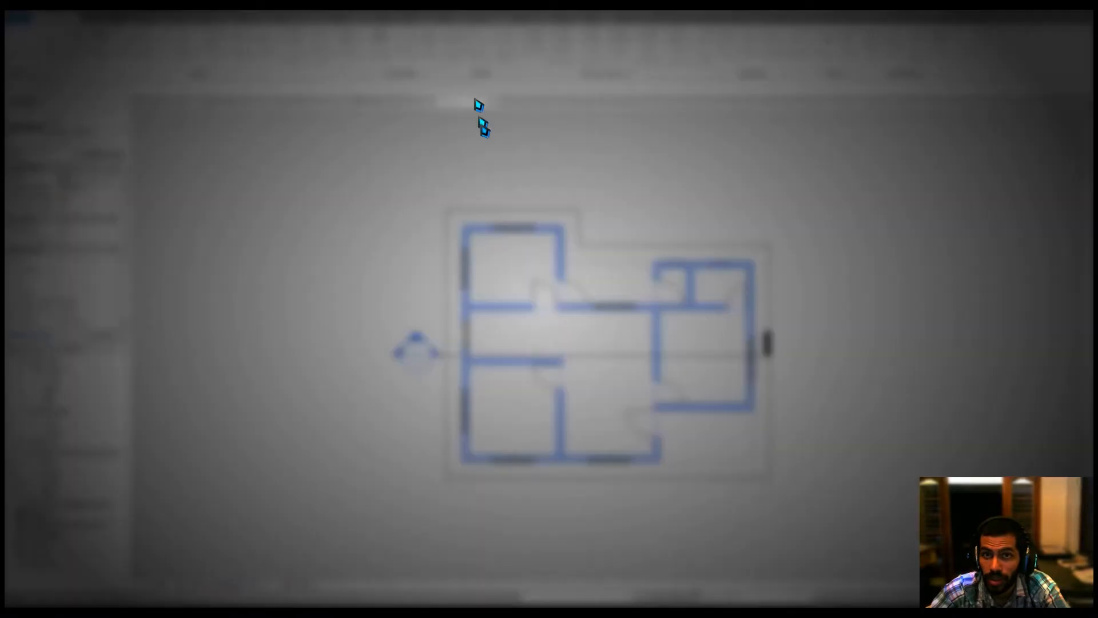
# Finish the 2. ff floor and unjoin the conflicting wall elements when finishing.
pyautogui.click(584, 324)
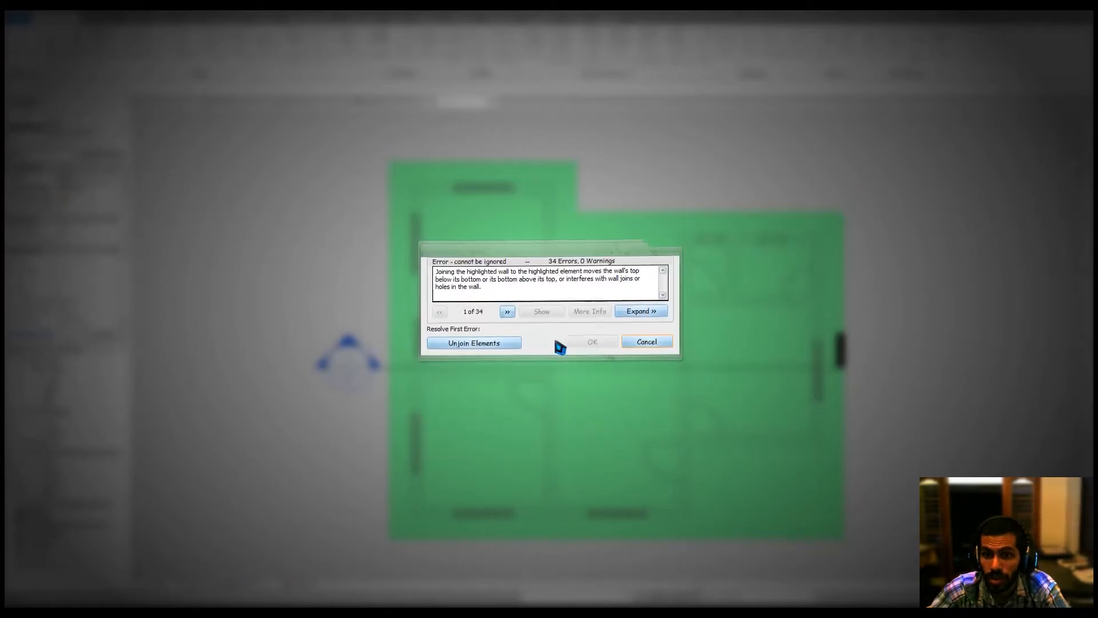
pyautogui.click(493, 347)
pyautogui.click(704, 187)
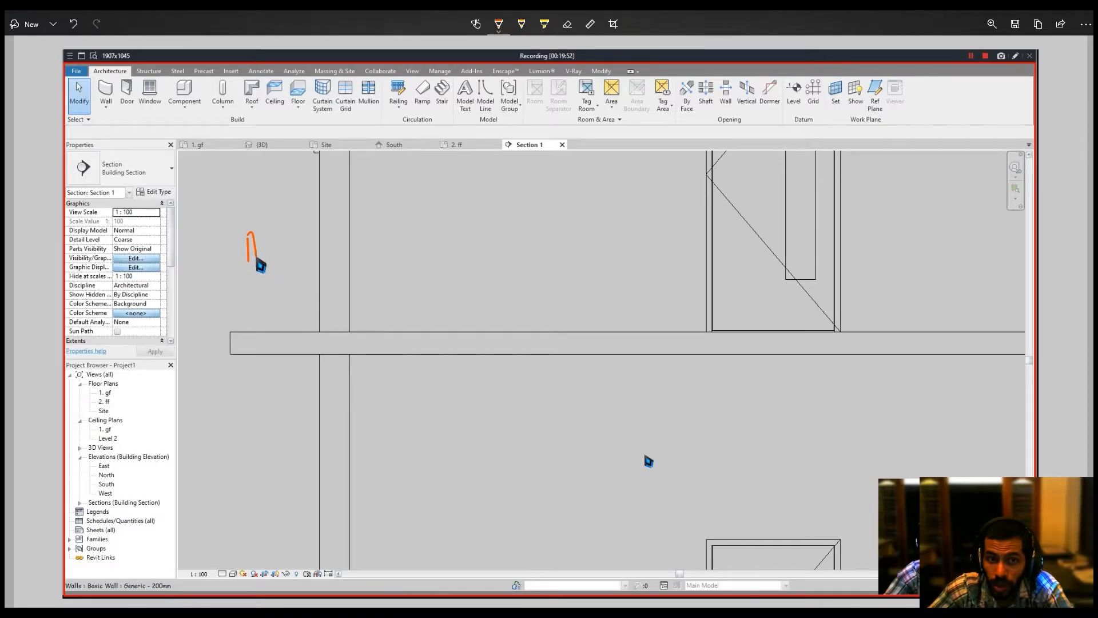
pyautogui.moveTo(255, 254); pyautogui.dragTo(256, 261)
pyautogui.moveTo(314, 306)
pyautogui.mouseDown()
pyautogui.moveTo(304, 368)
pyautogui.moveTo(336, 314)
pyautogui.moveTo(317, 312)
pyautogui.mouseUp()
pyautogui.hotkey('ctrl', 'z')
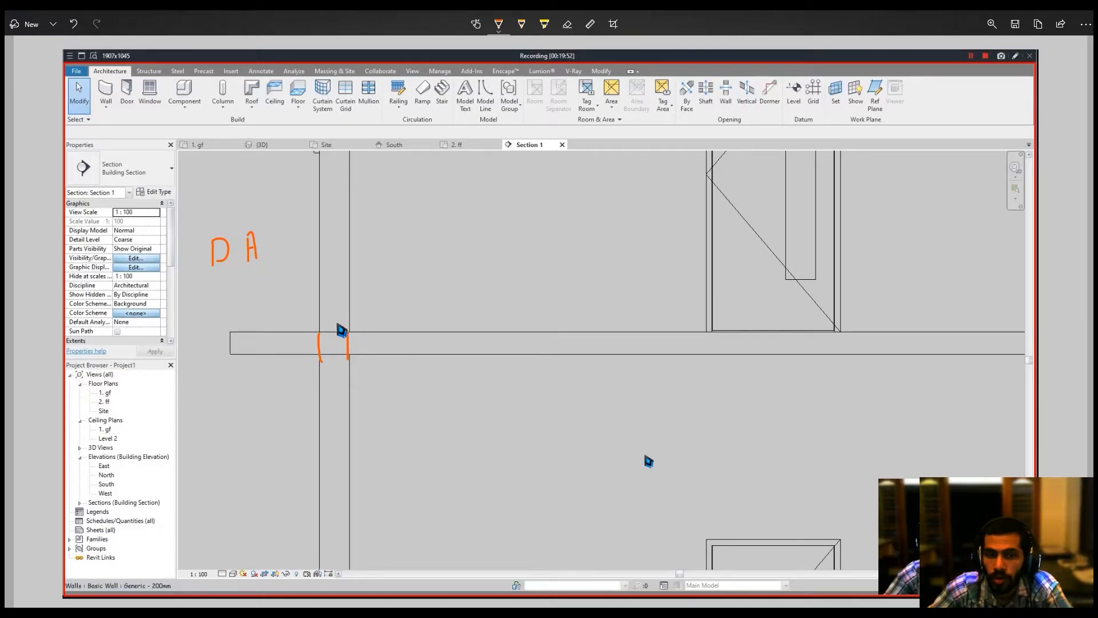
pyautogui.moveTo(325, 316)
pyautogui.mouseDown()
pyautogui.moveTo(306, 361)
pyautogui.moveTo(385, 343)
pyautogui.moveTo(329, 311)
pyautogui.mouseUp()
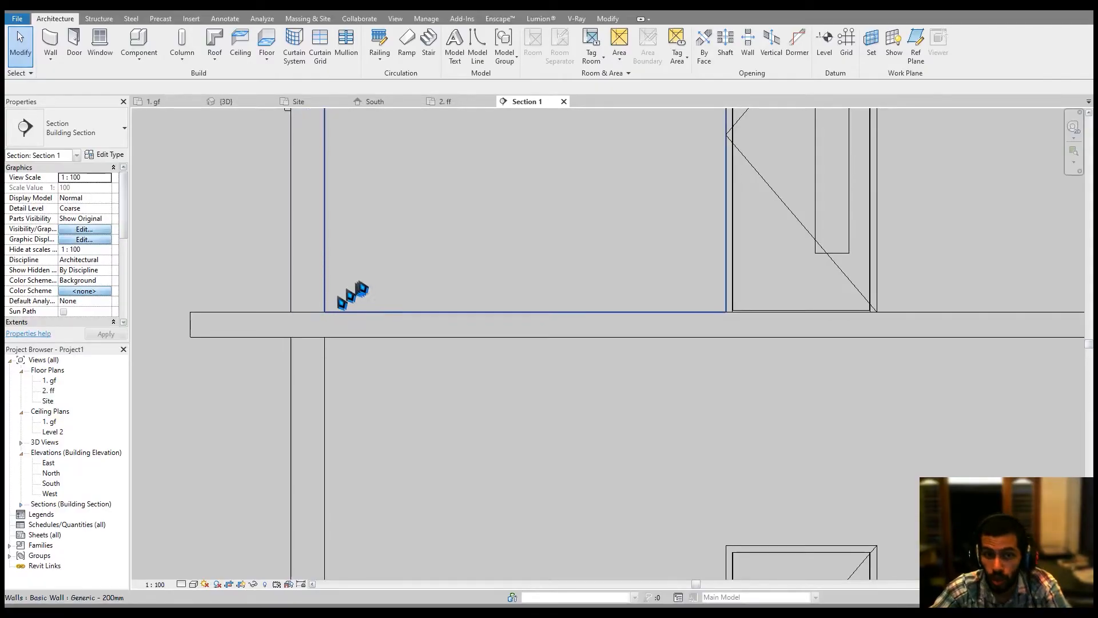
# Inspect the new upper floor slab in the section and orbit the 3D view.
pyautogui.scroll(-1, 351, 294)
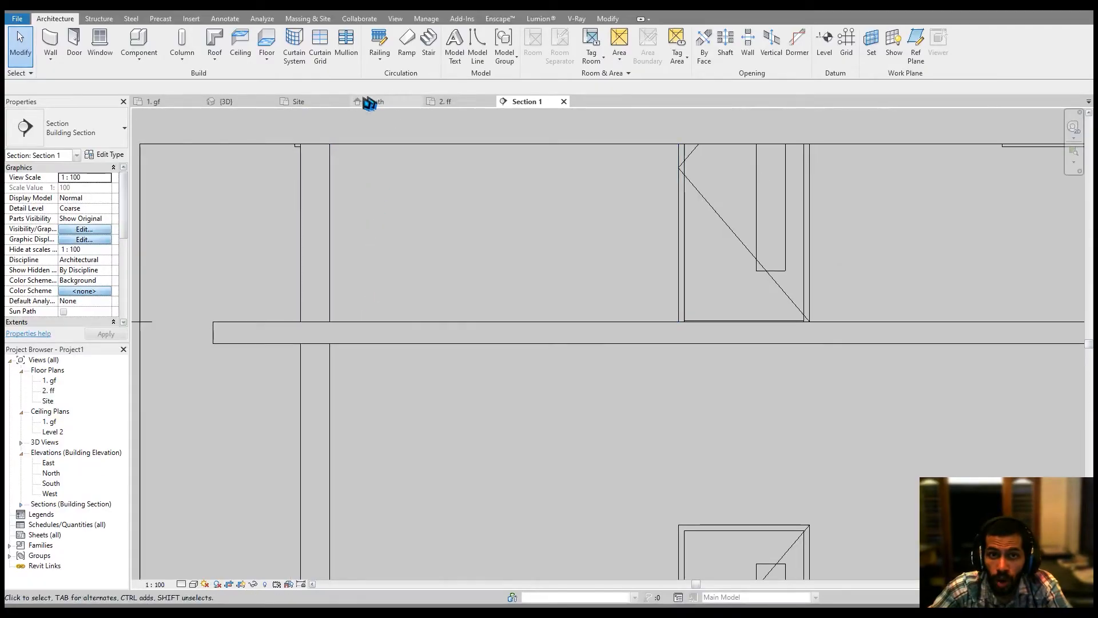
pyautogui.click(345, 103)
pyautogui.click(227, 105)
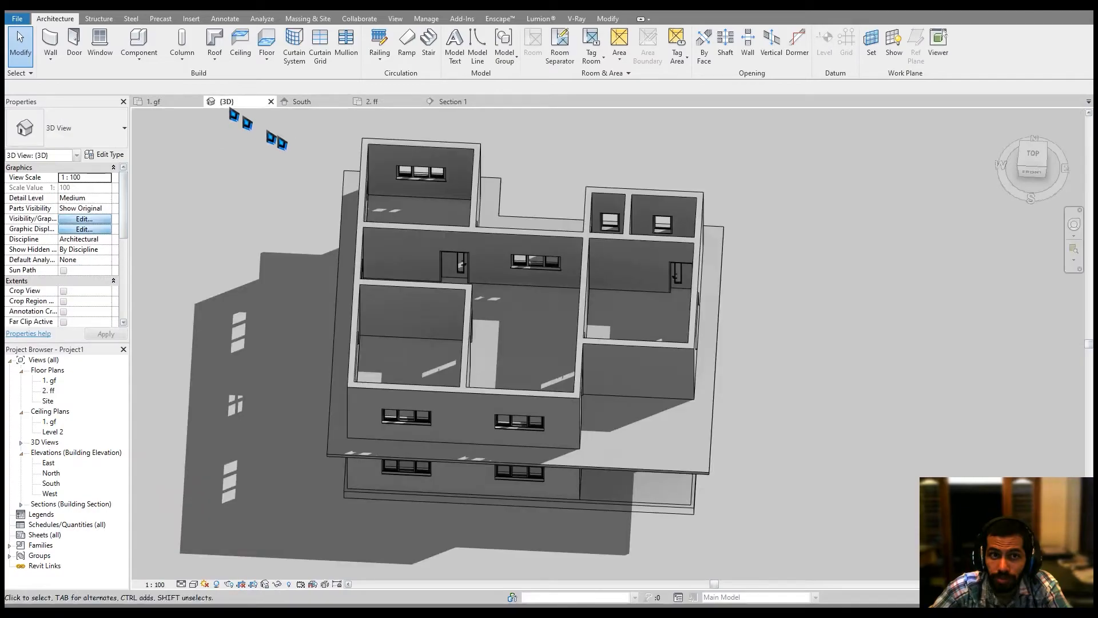
pyautogui.moveTo(468, 234); pyautogui.dragTo(478, 245, button='middle')
pyautogui.moveTo(640, 301); pyautogui.dragTo(454, 155, button='middle')
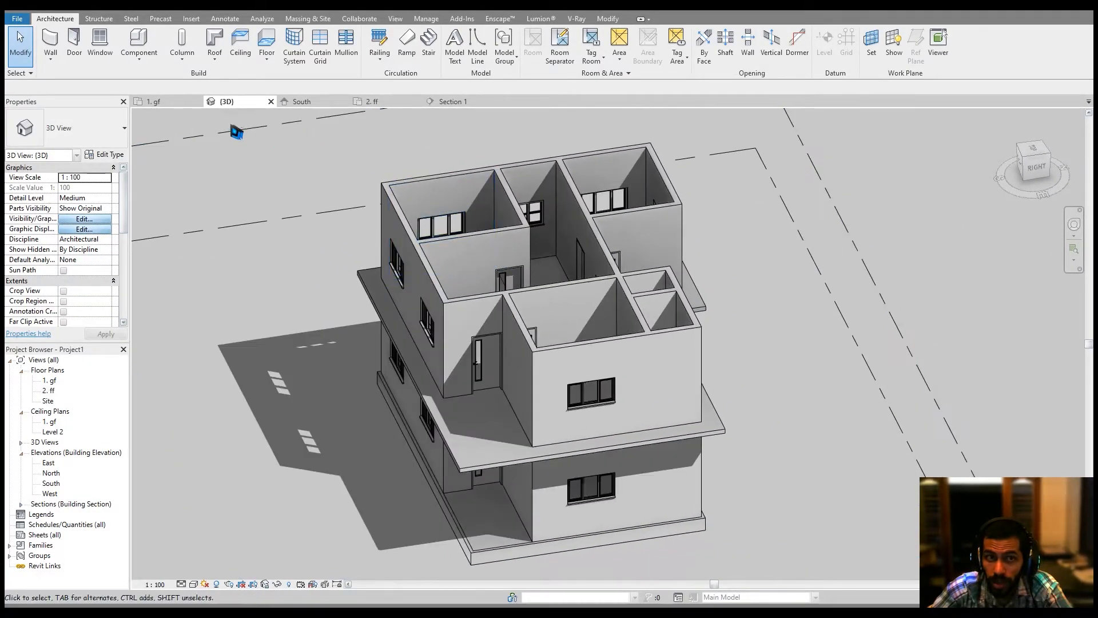
# Open the 1. gf plan, zoom into the corridor and measure the distance between its walls.
pyautogui.click(166, 101)
pyautogui.scroll(6, 503, 385)
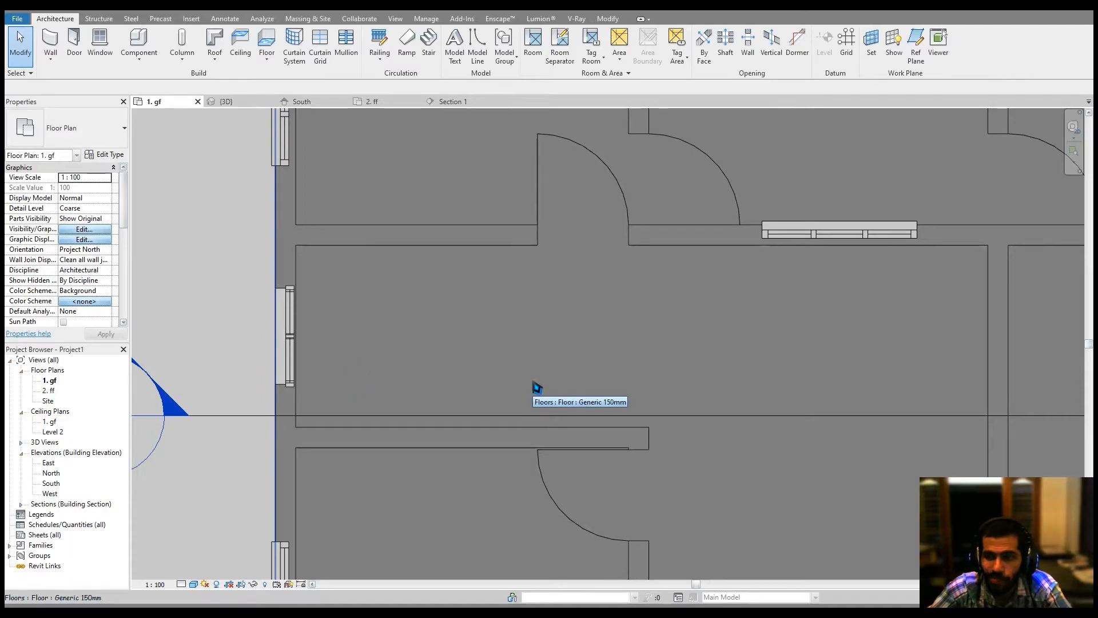
pyautogui.keyDown('ctrl'); pyautogui.scroll(1, 509, 354); pyautogui.keyUp('ctrl')
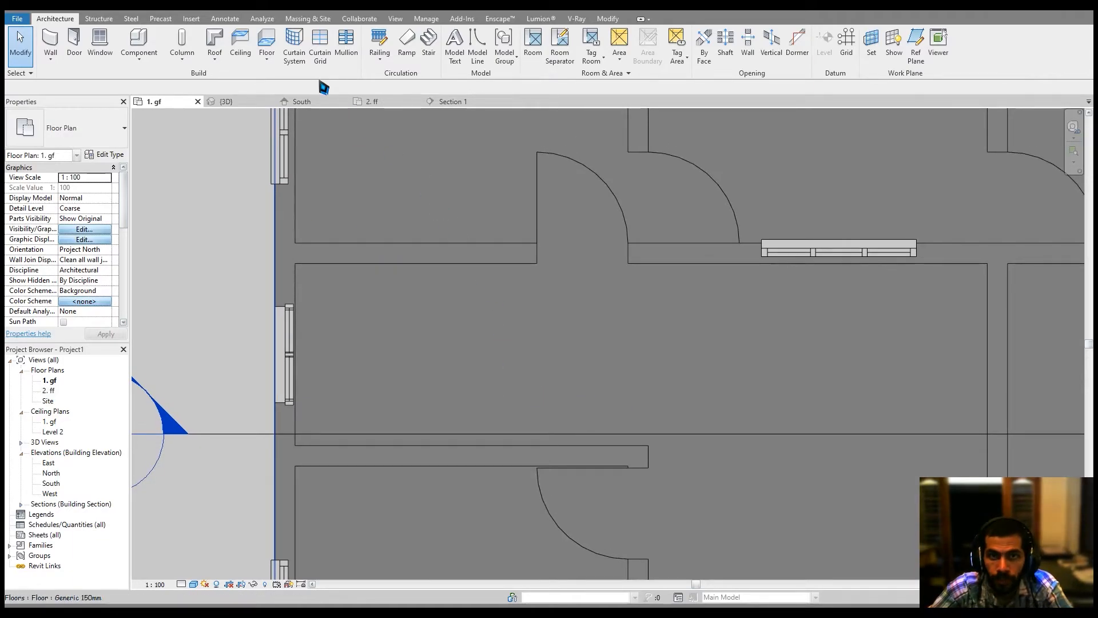
pyautogui.click(605, 19)
pyautogui.click(384, 36)
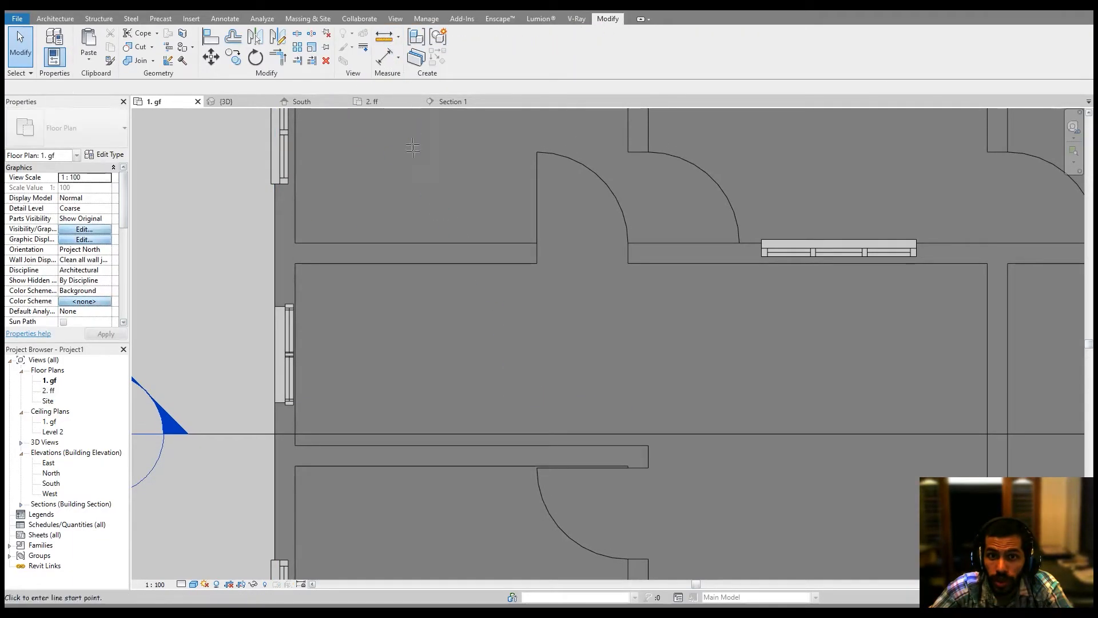
pyautogui.click(455, 263)
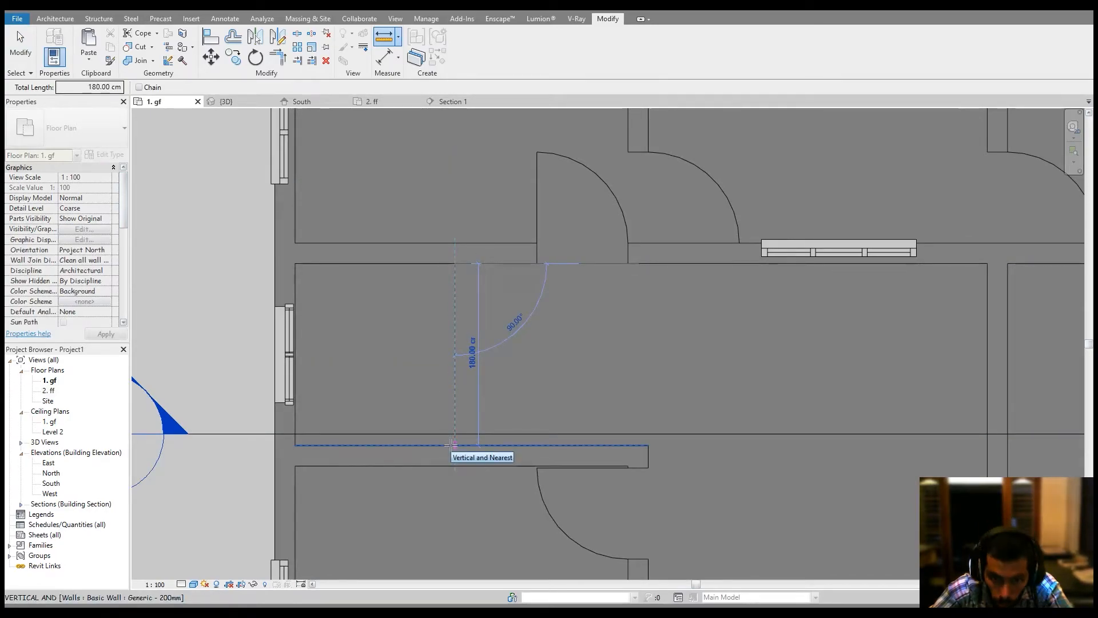
pyautogui.press('Escape')
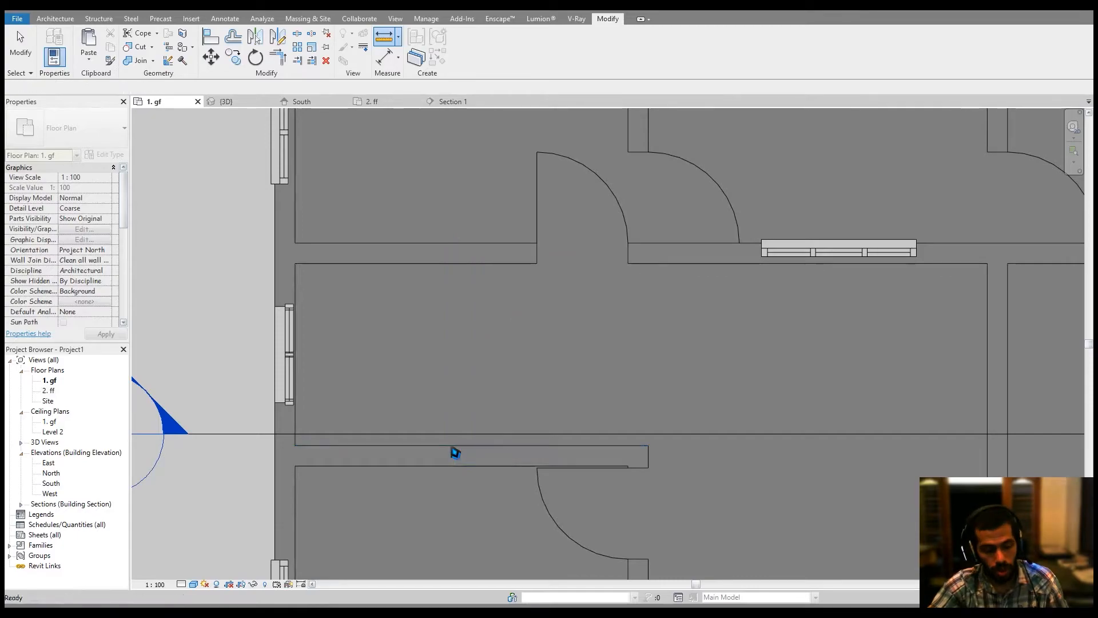
pyautogui.press('Escape')
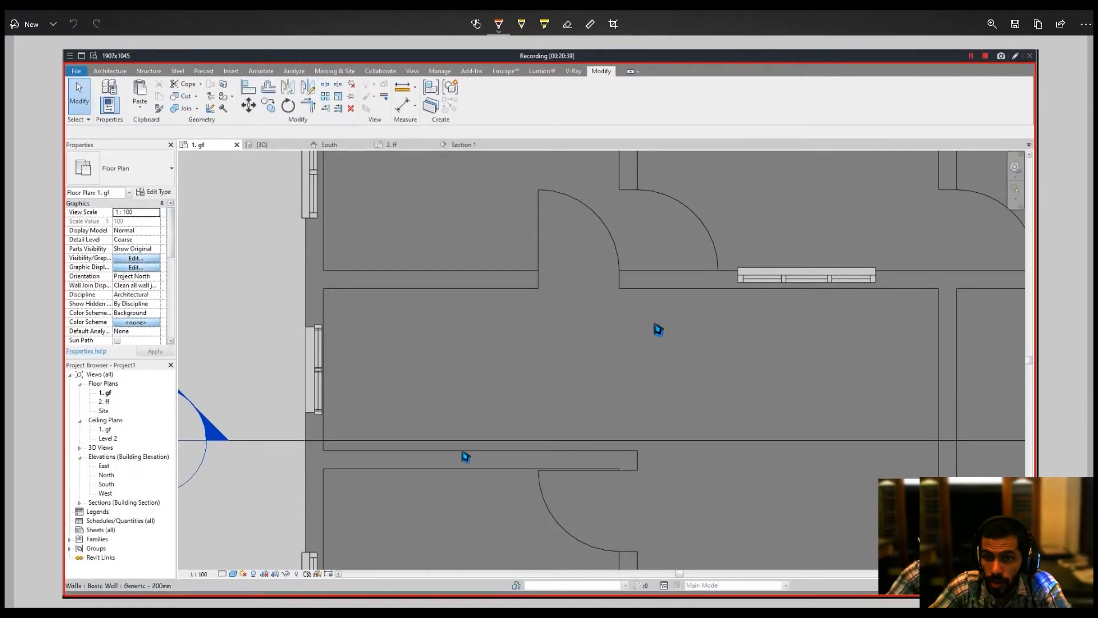
pyautogui.moveTo(436, 319)
pyautogui.mouseDown()
pyautogui.moveTo(403, 318)
pyautogui.moveTo(401, 453)
pyautogui.moveTo(441, 418)
pyautogui.moveTo(616, 418)
pyautogui.moveTo(603, 436)
pyautogui.mouseUp()
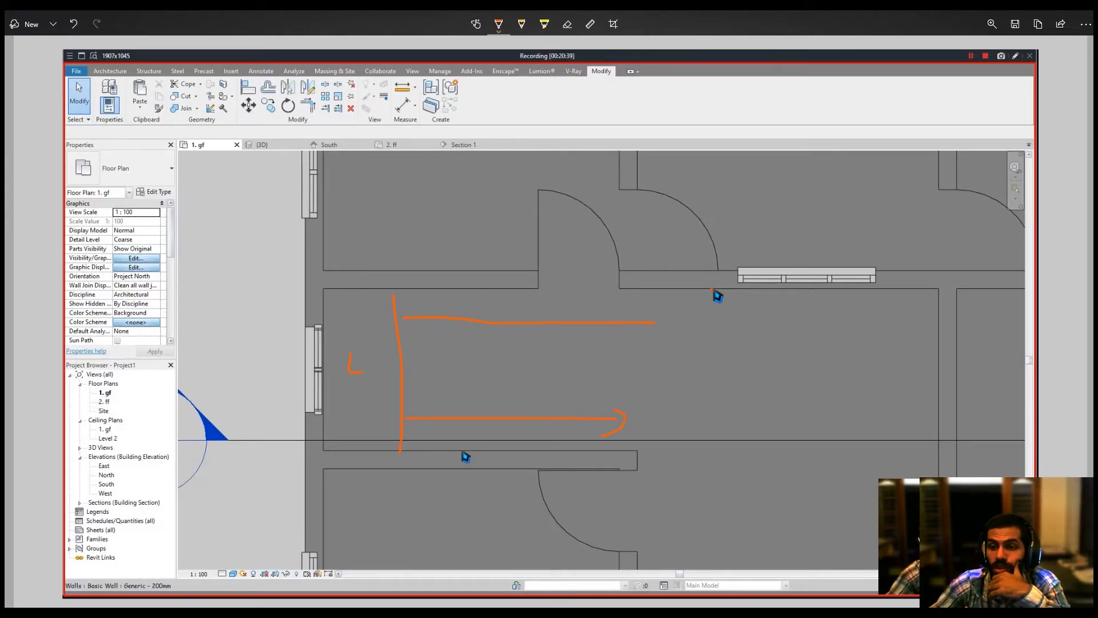
pyautogui.moveTo(713, 290); pyautogui.dragTo(718, 423)
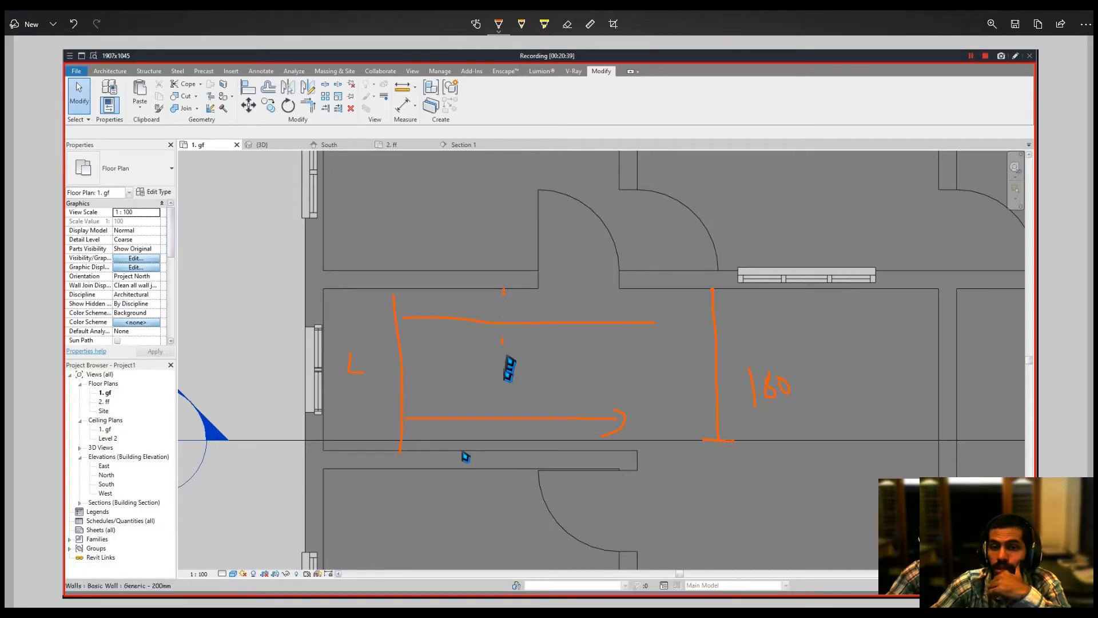
pyautogui.moveTo(505, 352); pyautogui.dragTo(505, 364)
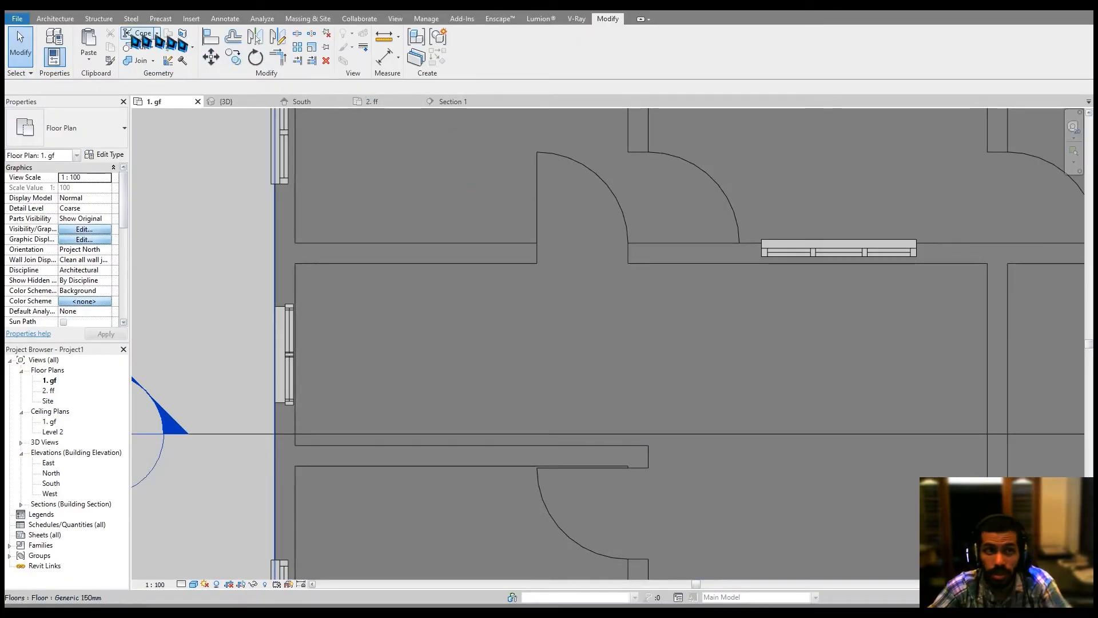
# Start a Stair by component with an 80 cm actual run width and Exterior Support: Right location line.
pyautogui.click(69, 22)
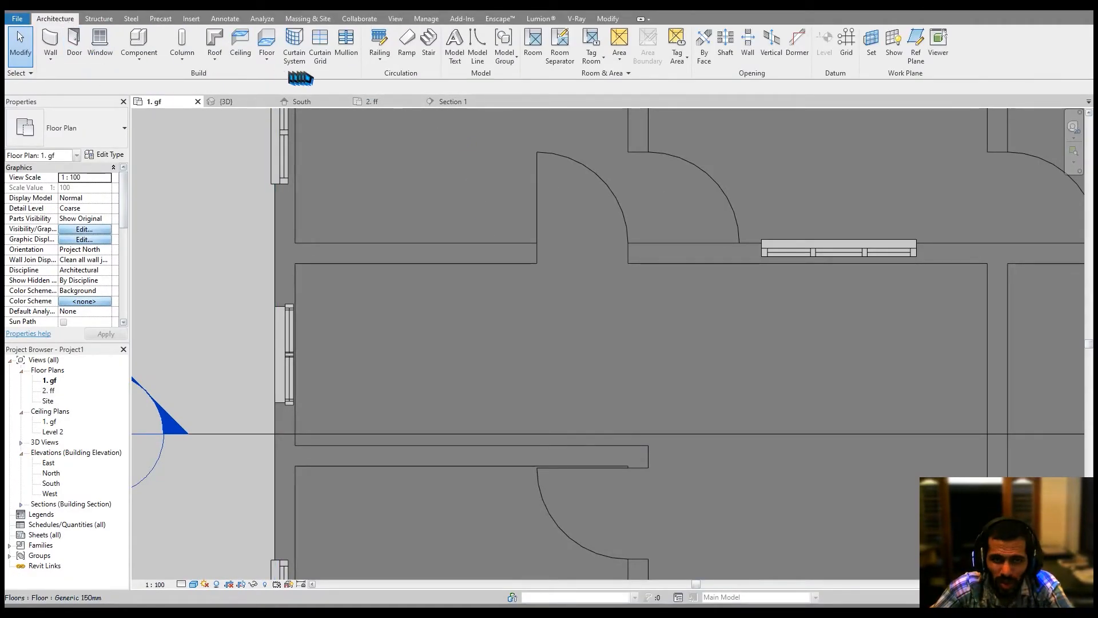
pyautogui.click(430, 46)
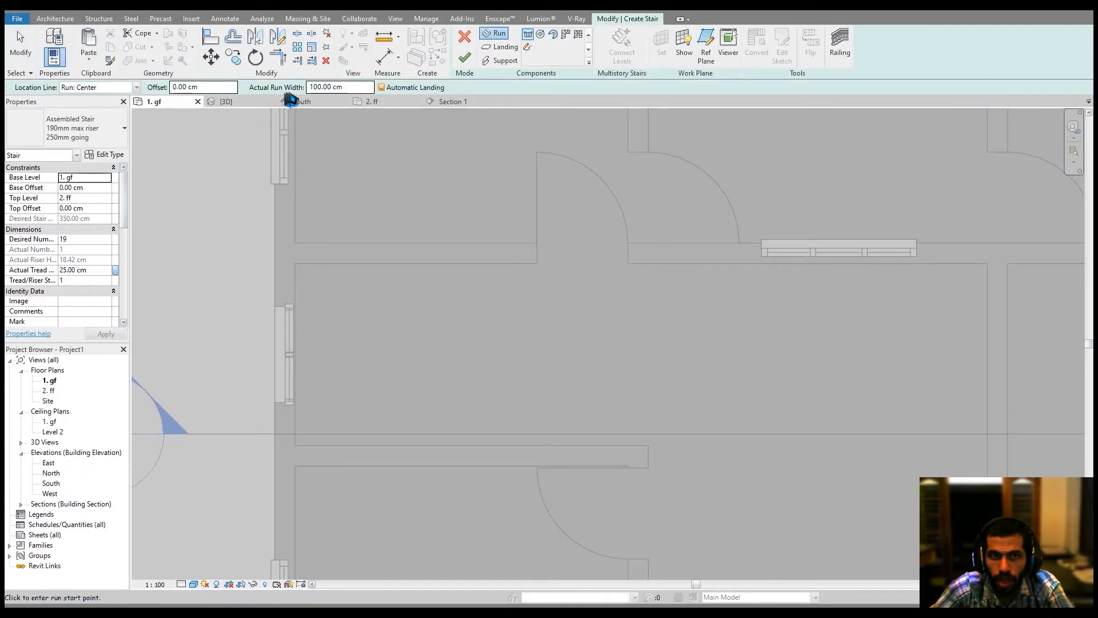
pyautogui.moveTo(350, 89); pyautogui.dragTo(279, 97)
pyautogui.write('80')
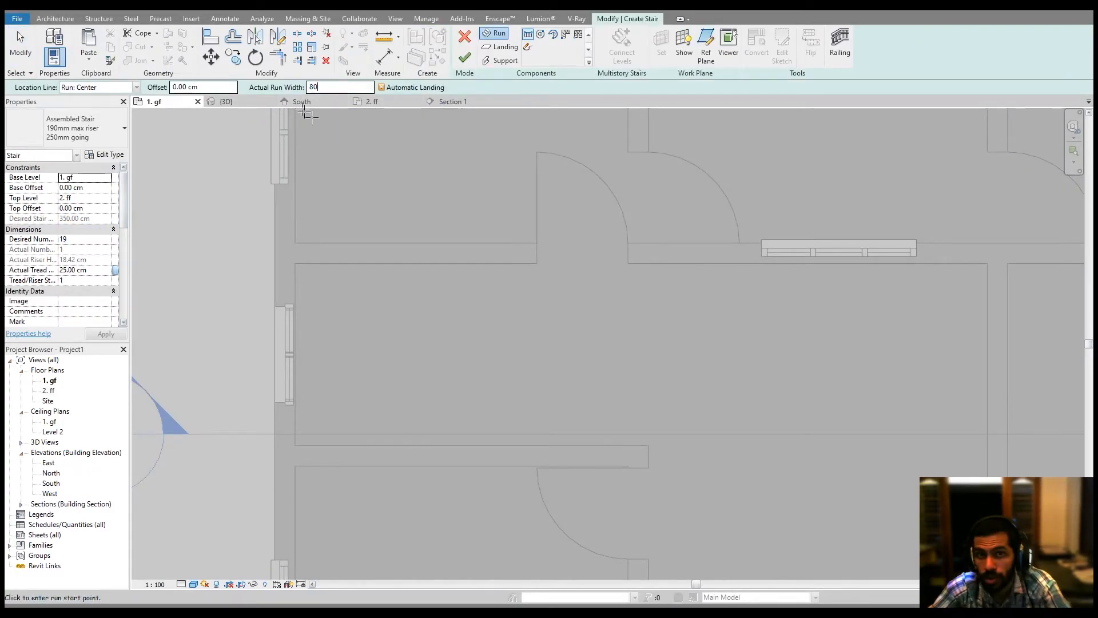
pyautogui.press('Return')
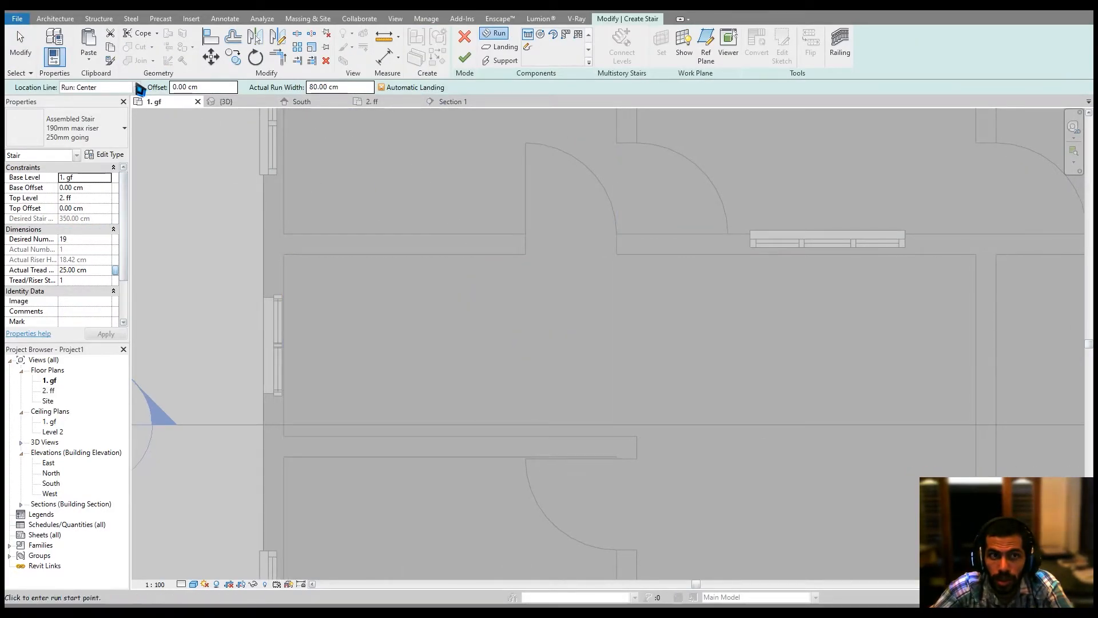
pyautogui.click(136, 87)
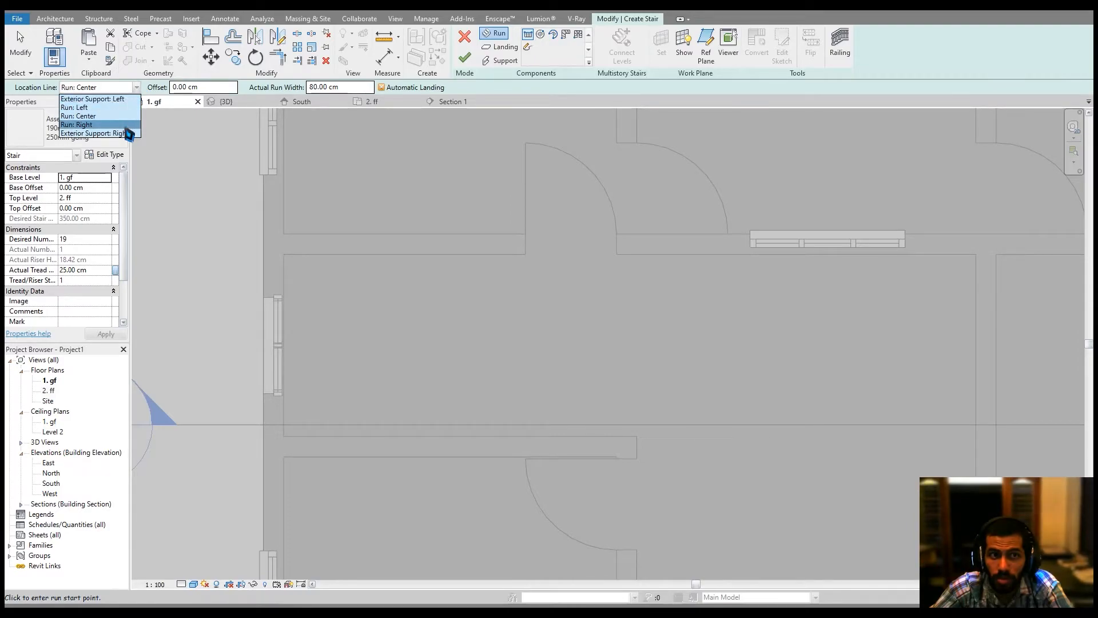
pyautogui.click(95, 133)
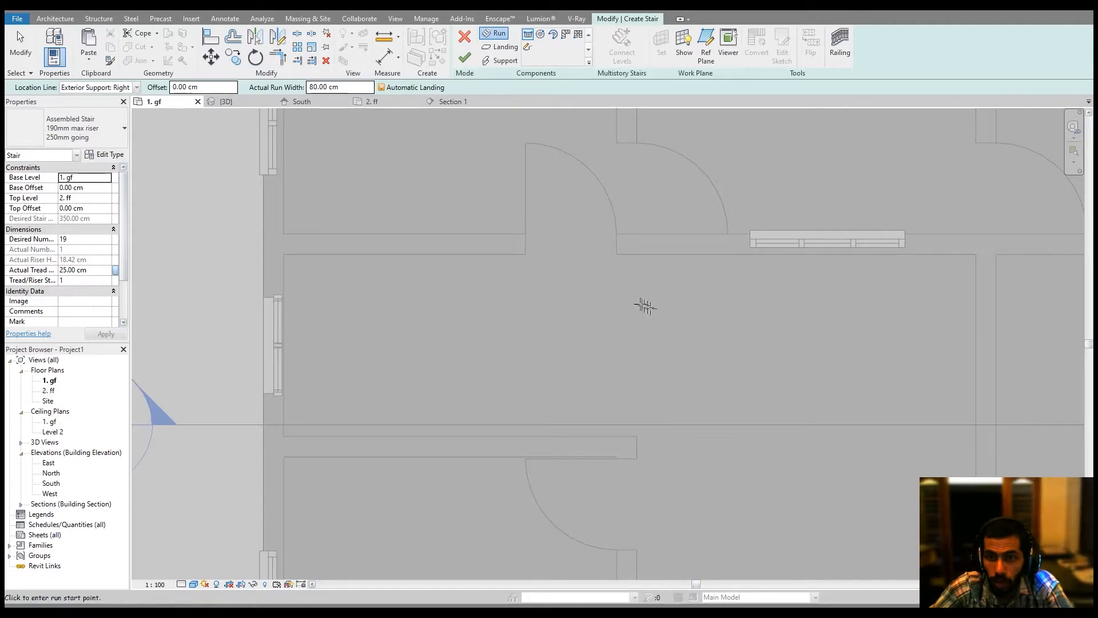
# Set the stair's desired number of risers to 18.
pyautogui.click(637, 255)
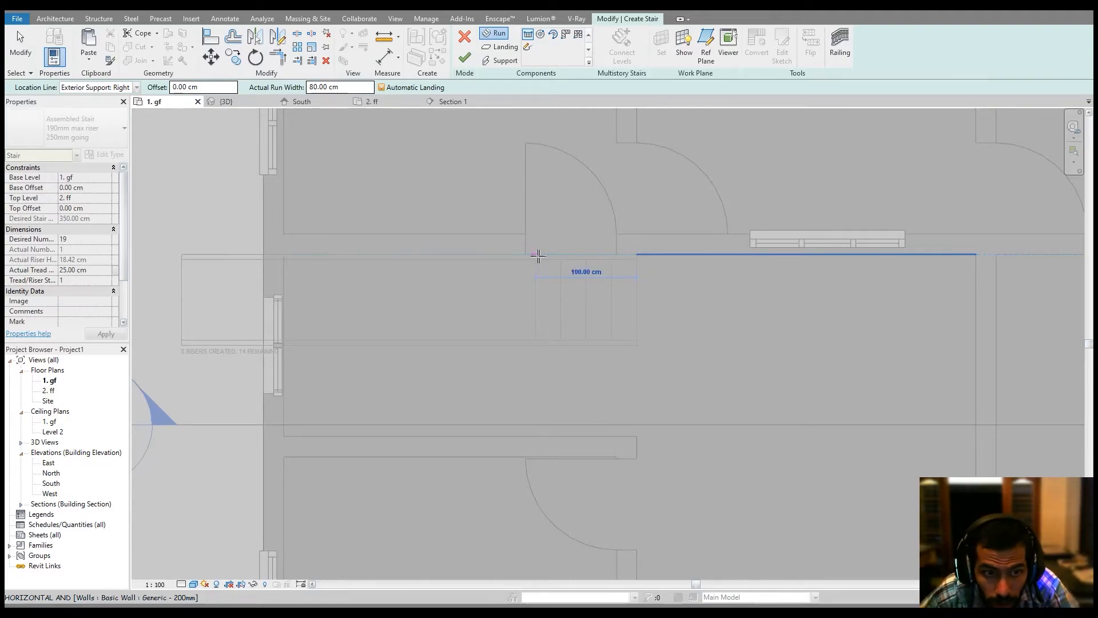
pyautogui.press('Escape')
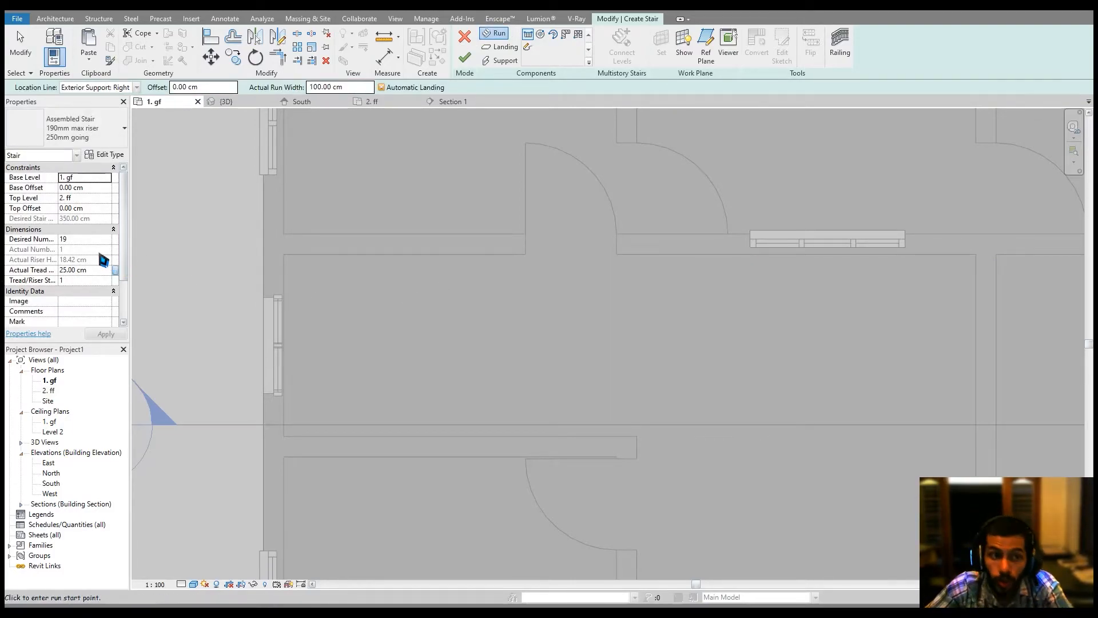
pyautogui.click(84, 239)
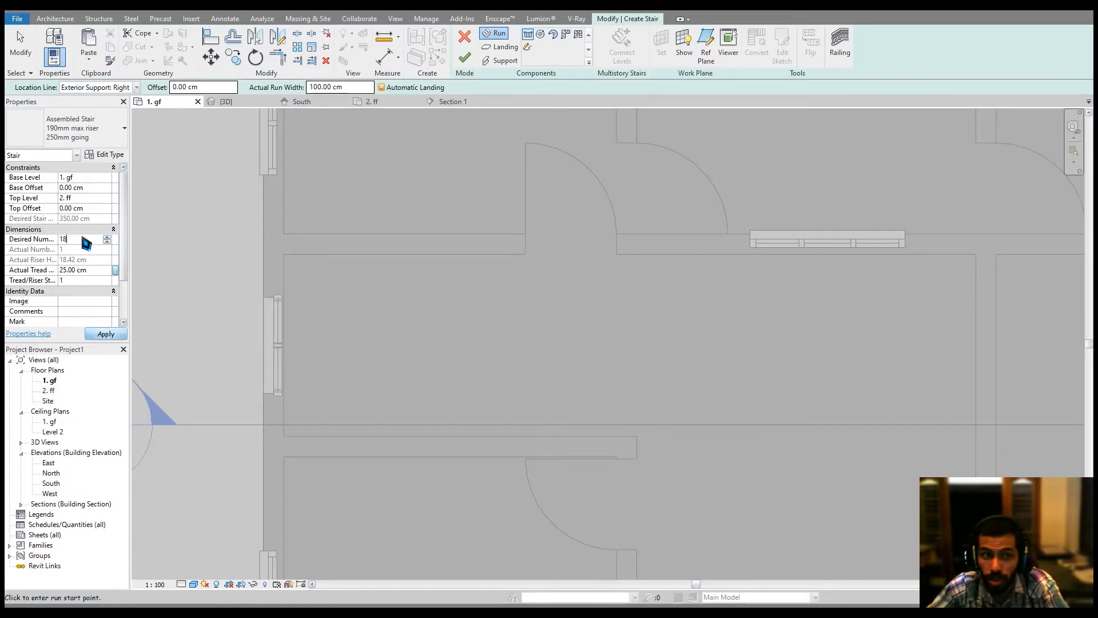
pyautogui.press('Return')
pyautogui.click(578, 344)
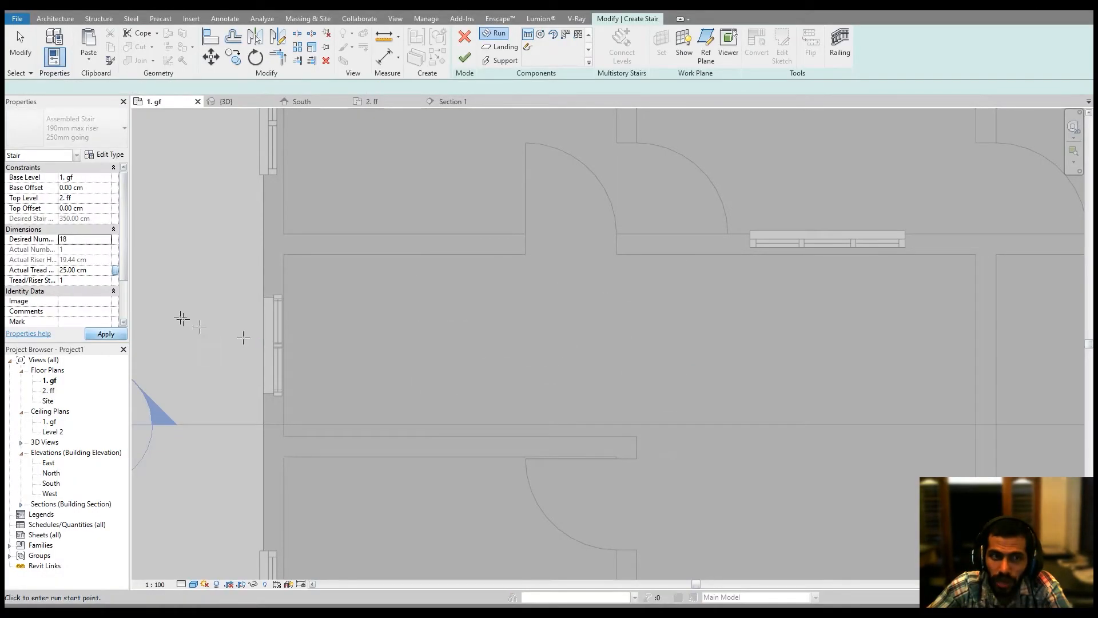
# Draw a U-shaped stair: a first run about 200 cm westward along the corridor wall and a parallel return run eastward.
pyautogui.click(632, 241)
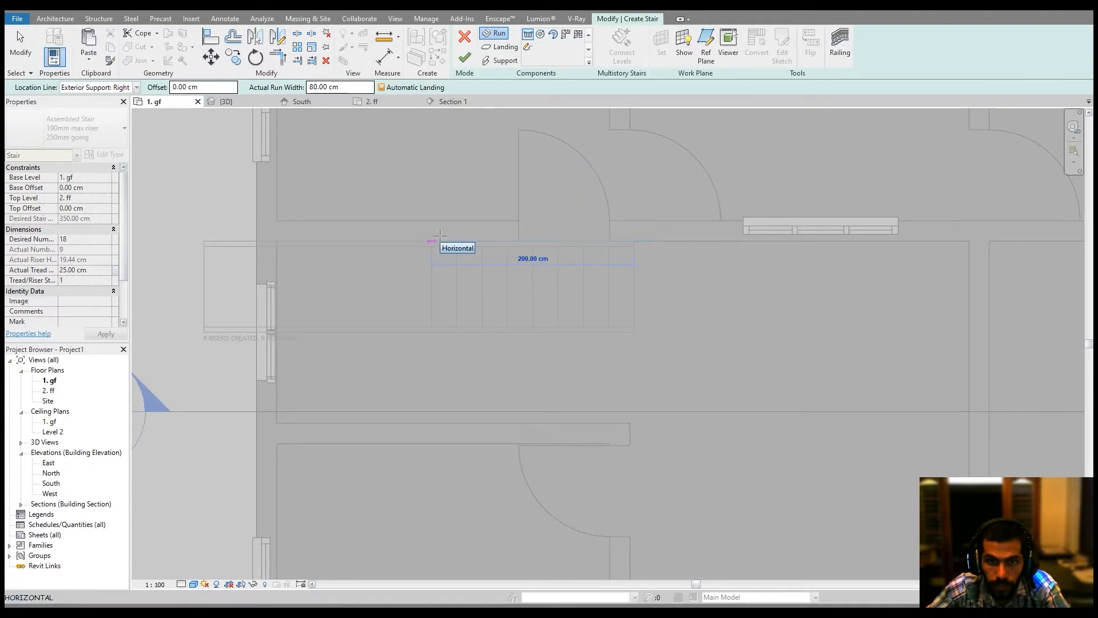
pyautogui.click(440, 235)
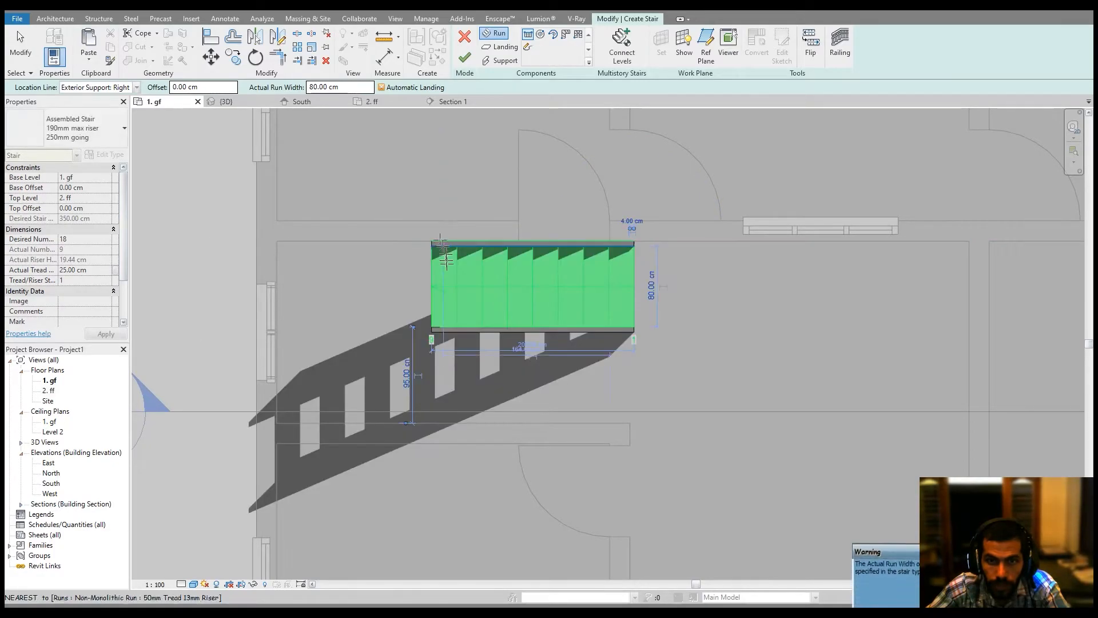
pyautogui.click(438, 422)
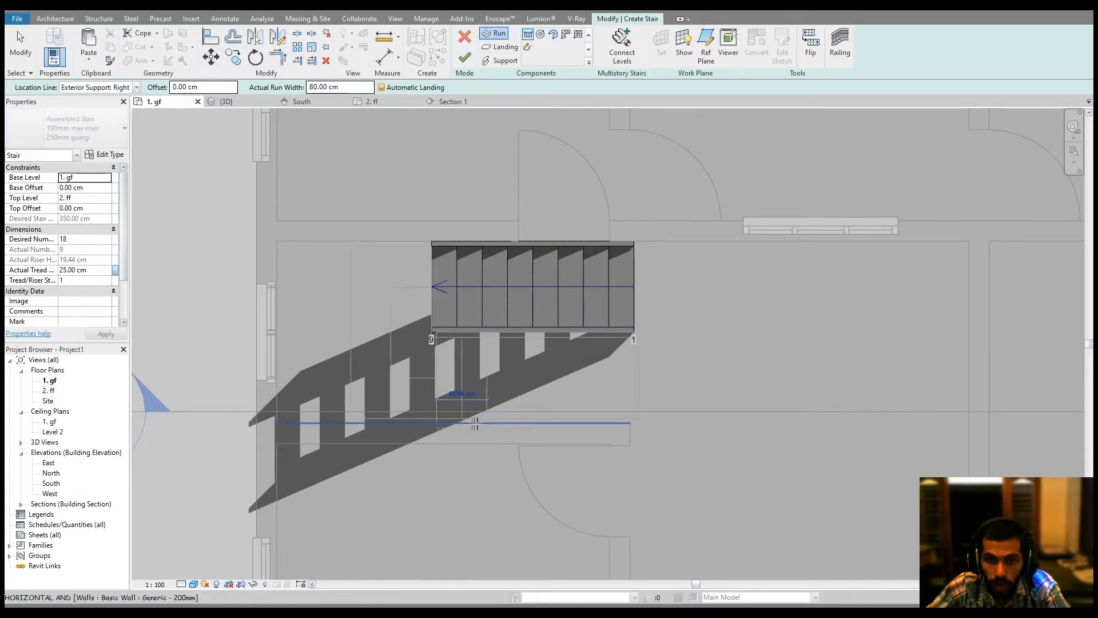
pyautogui.click(668, 423)
pyautogui.press('Escape')
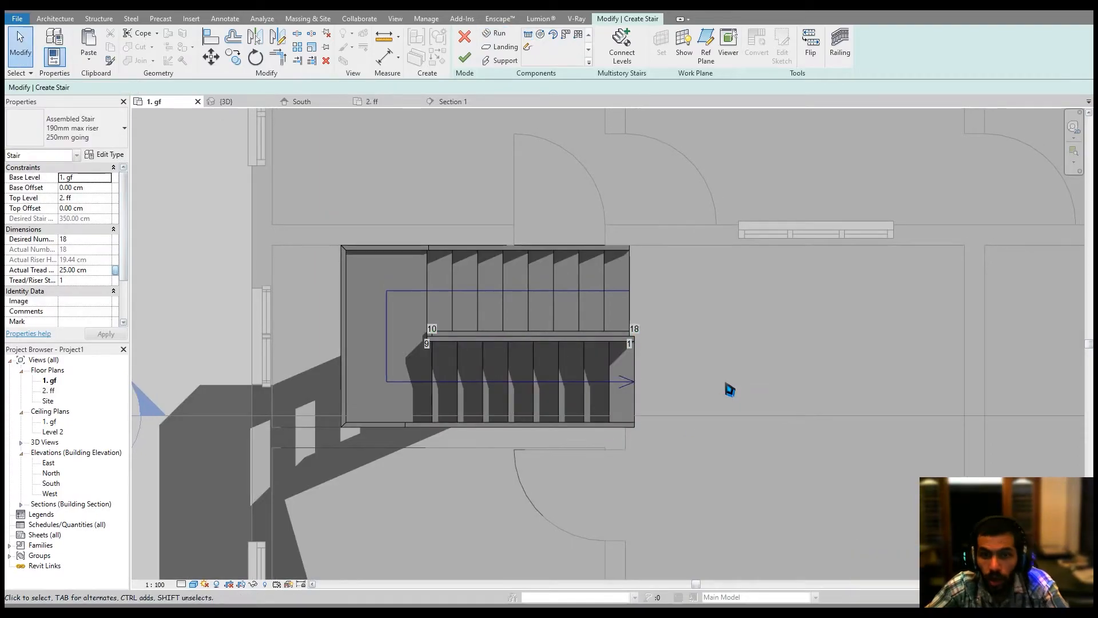
# Align the stair's west end to the corridor wall and finish the stair.
pyautogui.scroll(2, 635, 371)
pyautogui.moveTo(632, 372); pyautogui.dragTo(694, 375, button='middle')
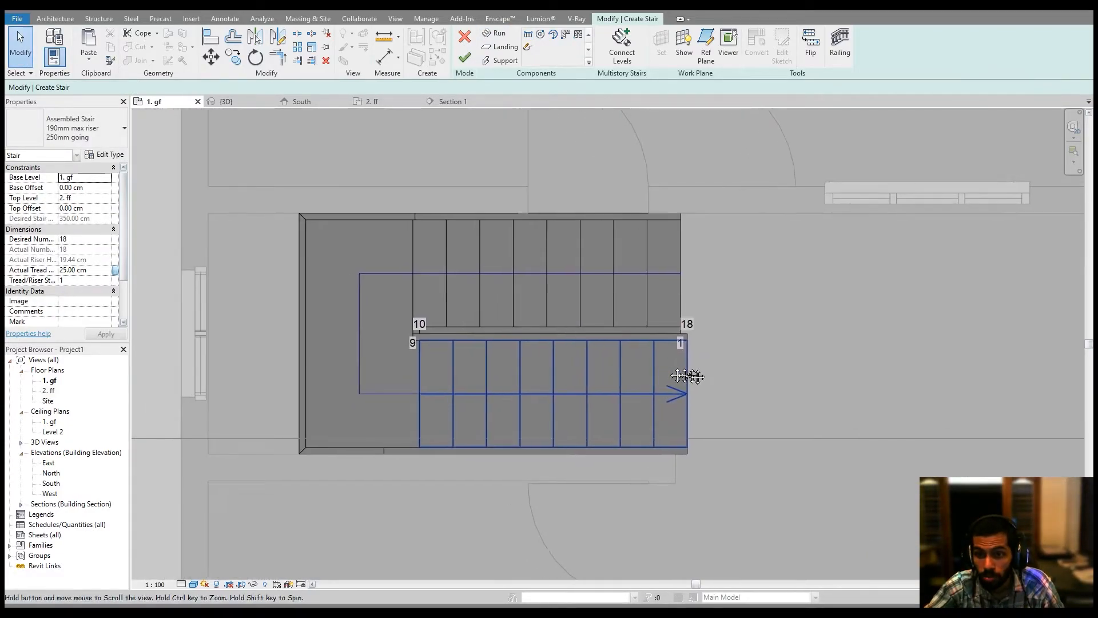
pyautogui.click(210, 42)
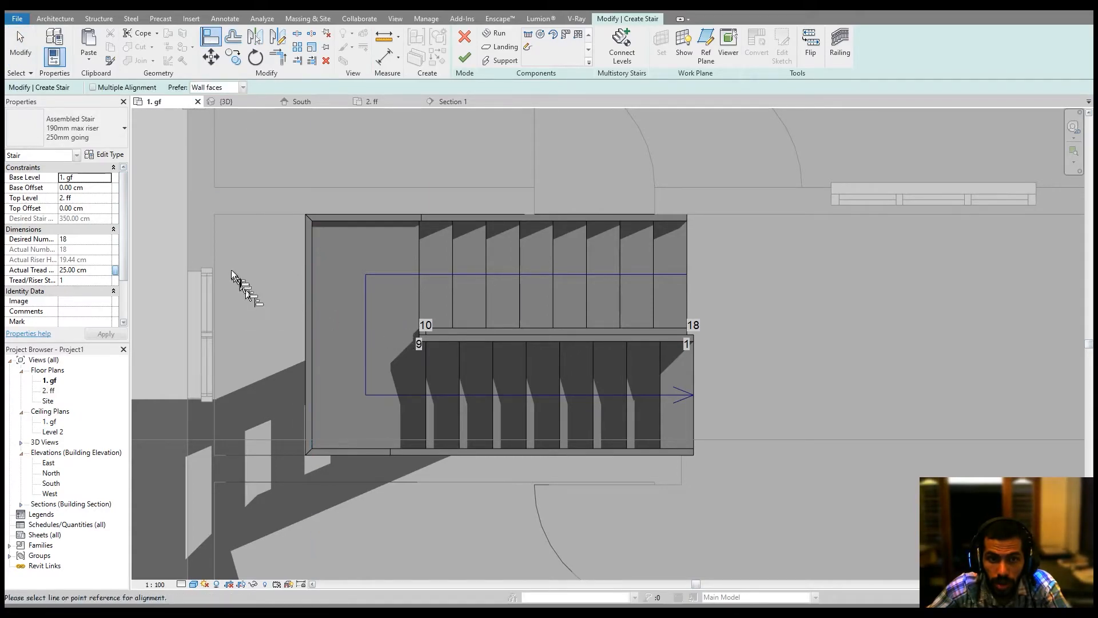
pyautogui.click(214, 239)
pyautogui.click(305, 267)
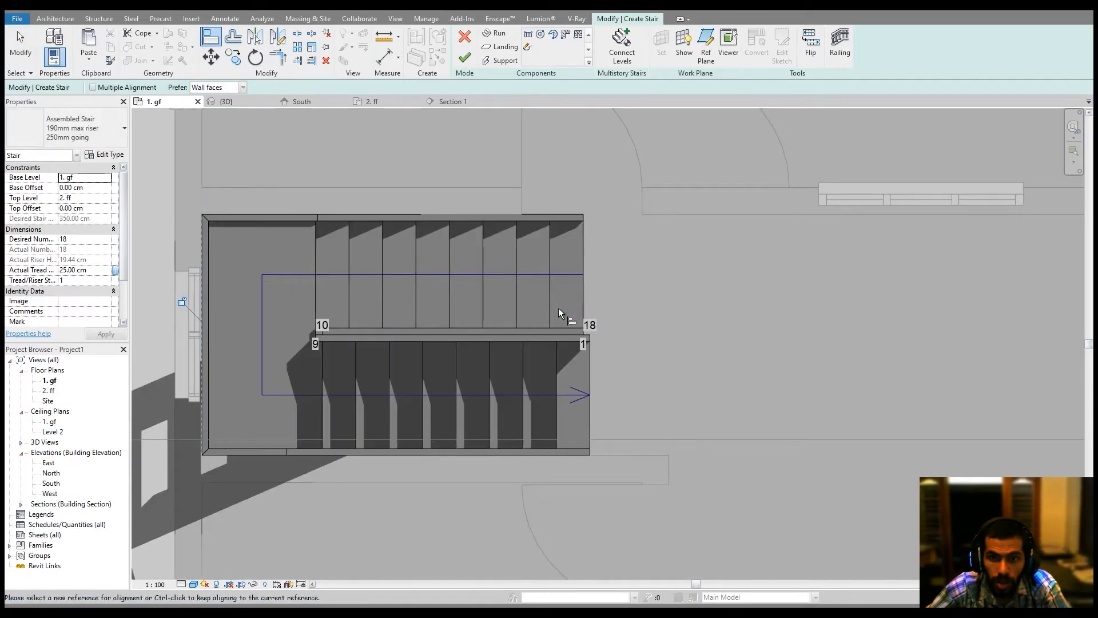
pyautogui.click(464, 58)
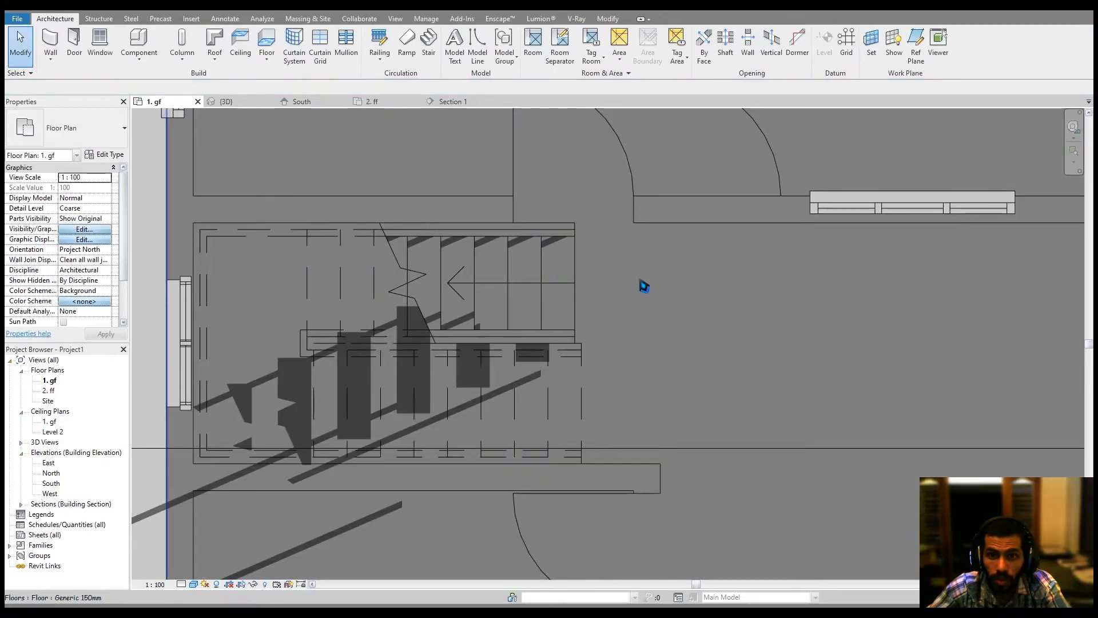
# Inspect the new stair in the 3D view and look down on it from above.
pyautogui.click(255, 101)
pyautogui.keyDown('shift'); pyautogui.moveTo(515, 294); pyautogui.dragTo(578, 380, button='middle'); pyautogui.keyUp('shift')
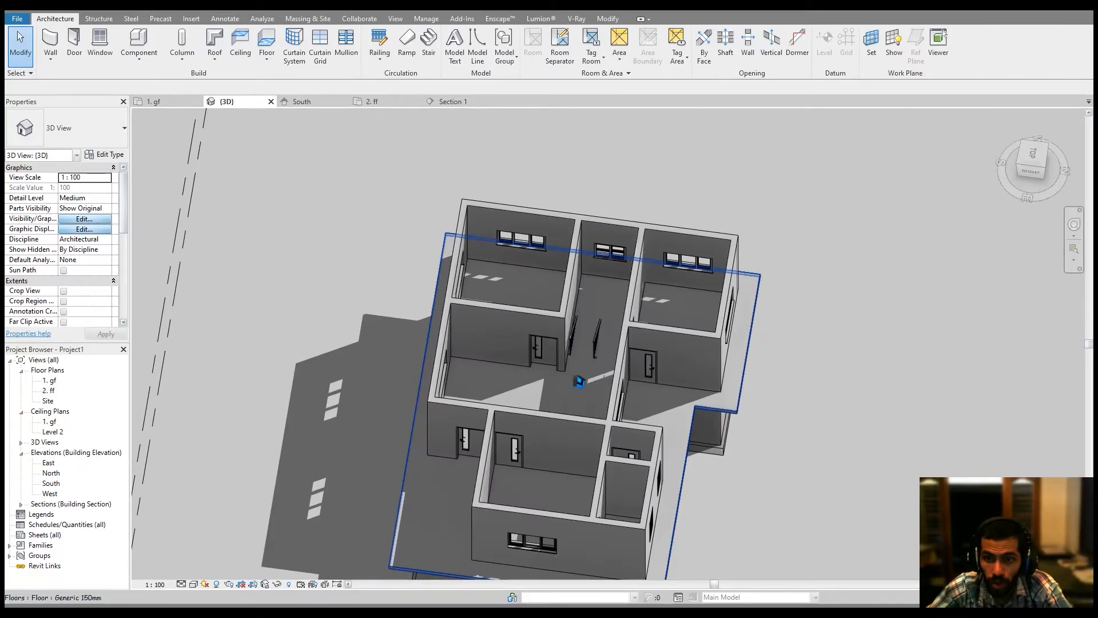
pyautogui.scroll(4, 598, 326)
pyautogui.scroll(5, 598, 326)
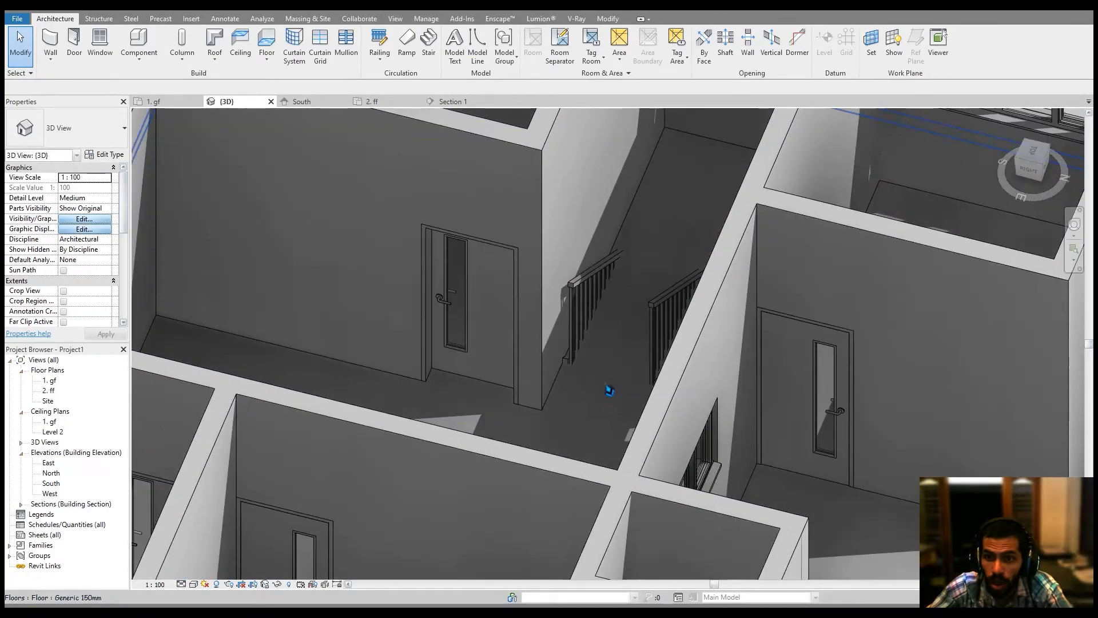
pyautogui.keyDown('shift'); pyautogui.moveTo(658, 352); pyautogui.dragTo(684, 407, button='middle'); pyautogui.keyUp('shift')
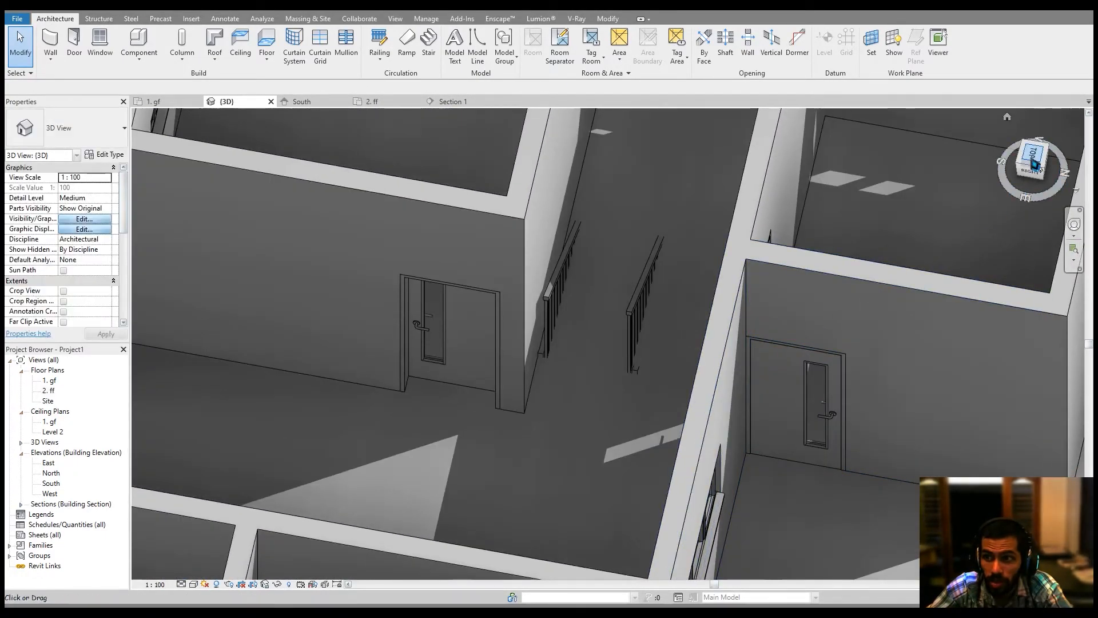
pyautogui.click(1034, 162)
pyautogui.scroll(6, 624, 309)
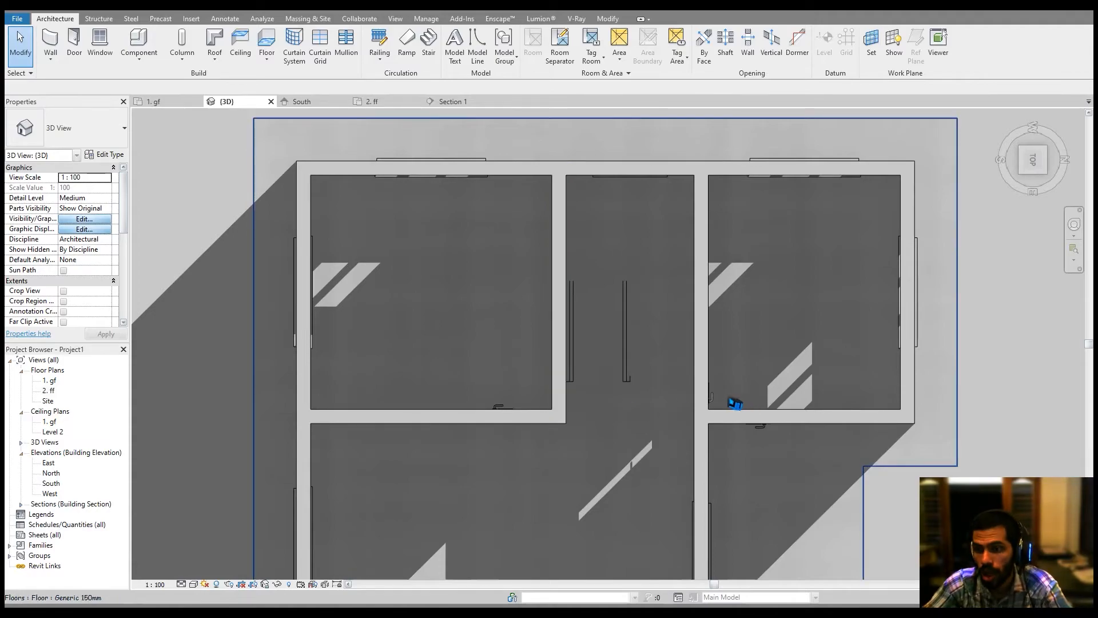
# Edit the 2. ff floor boundary to cut a rectangular opening over the stair's first run, without attaching walls.
pyautogui.click(640, 398)
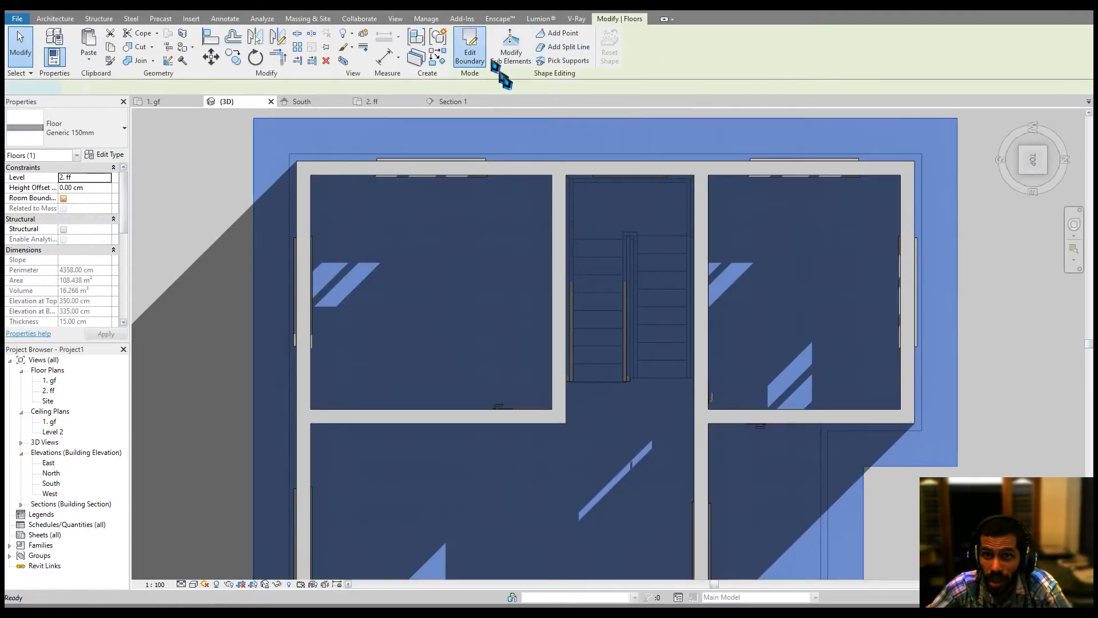
pyautogui.click(470, 52)
pyautogui.click(561, 34)
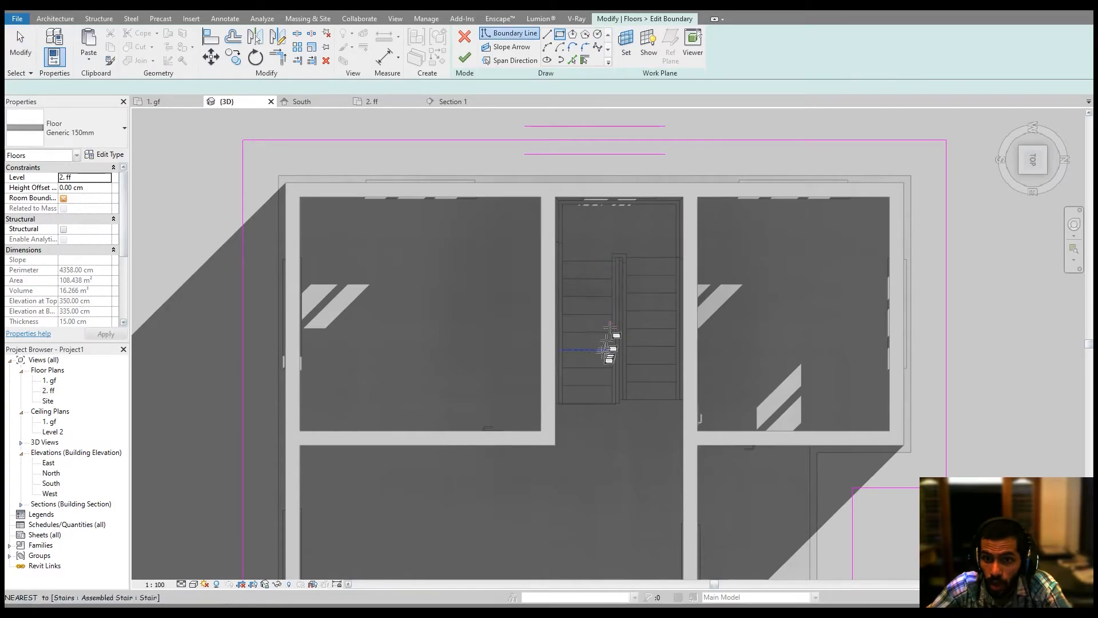
pyautogui.scroll(5, 596, 383)
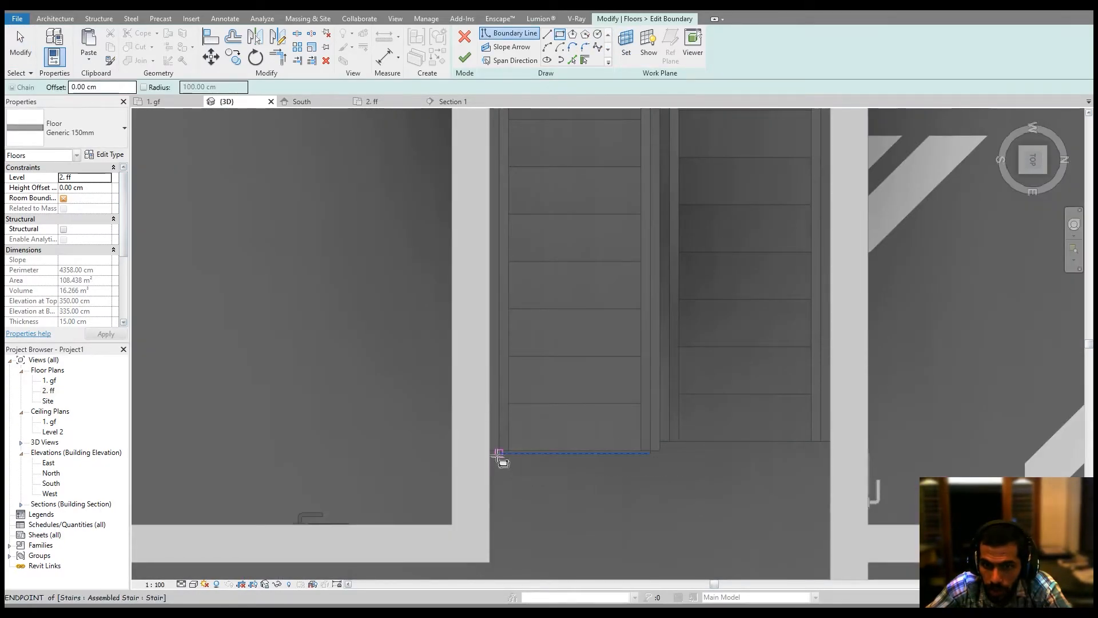
pyautogui.click(490, 451)
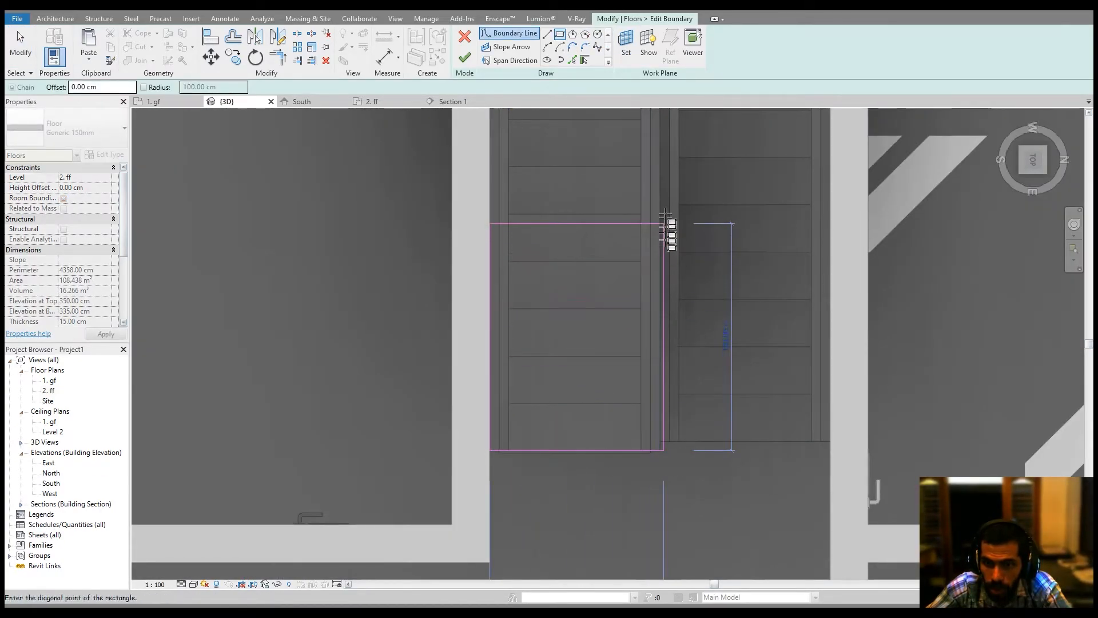
pyautogui.scroll(3, 657, 217)
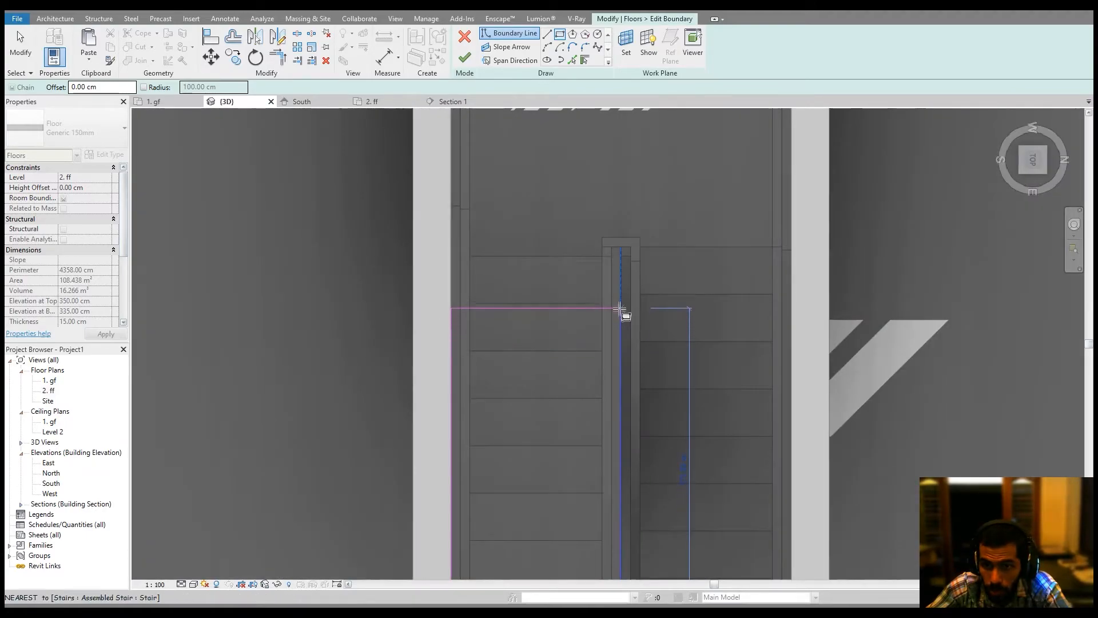
pyautogui.click(621, 304)
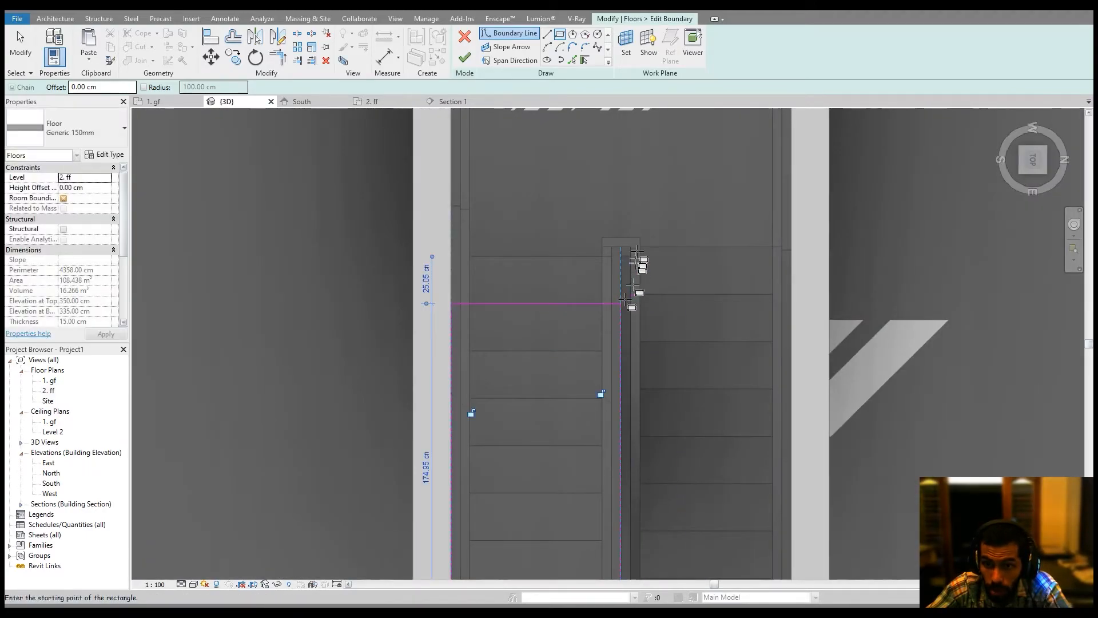
pyautogui.click(462, 63)
pyautogui.click(595, 321)
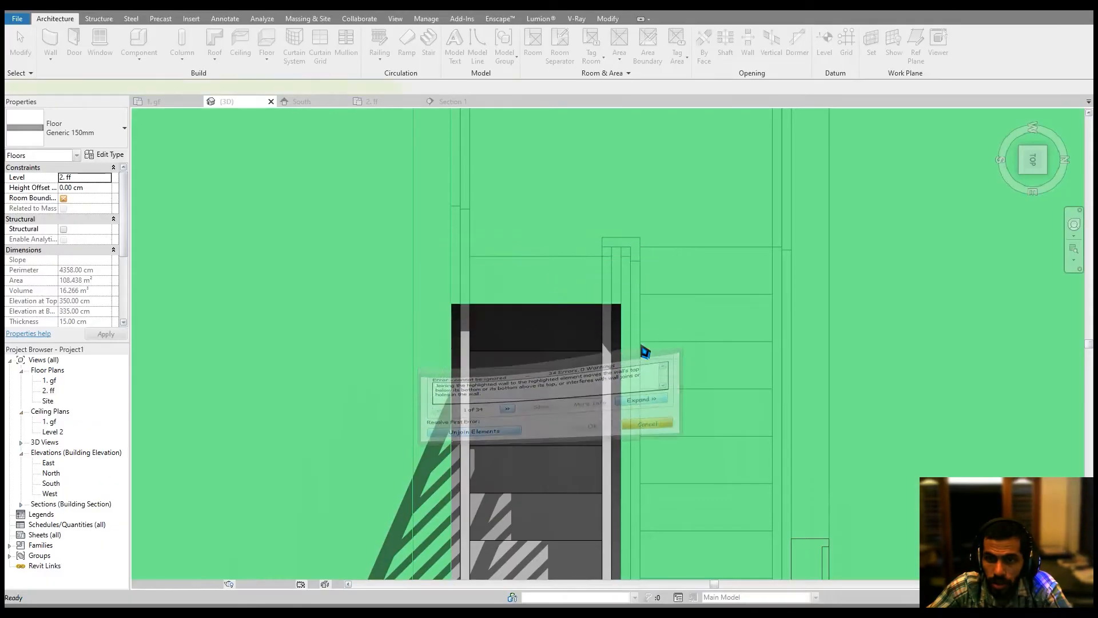
pyautogui.click(639, 344)
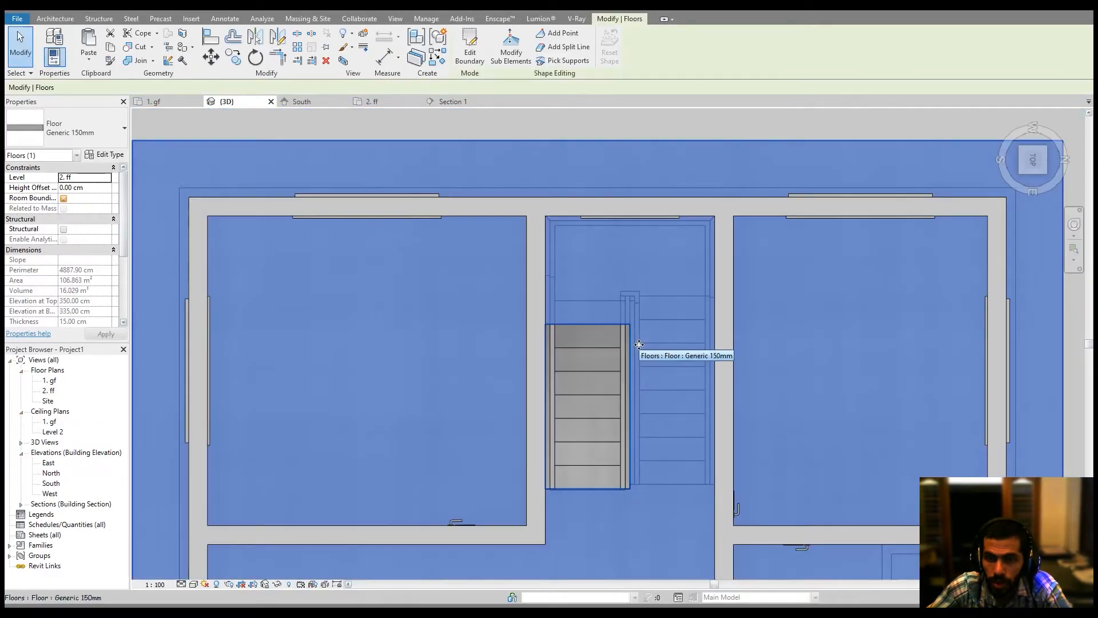
# Delete the railing running along the inner edge of the stair's first run.
pyautogui.scroll(-4, 639, 344)
pyautogui.press('Escape')
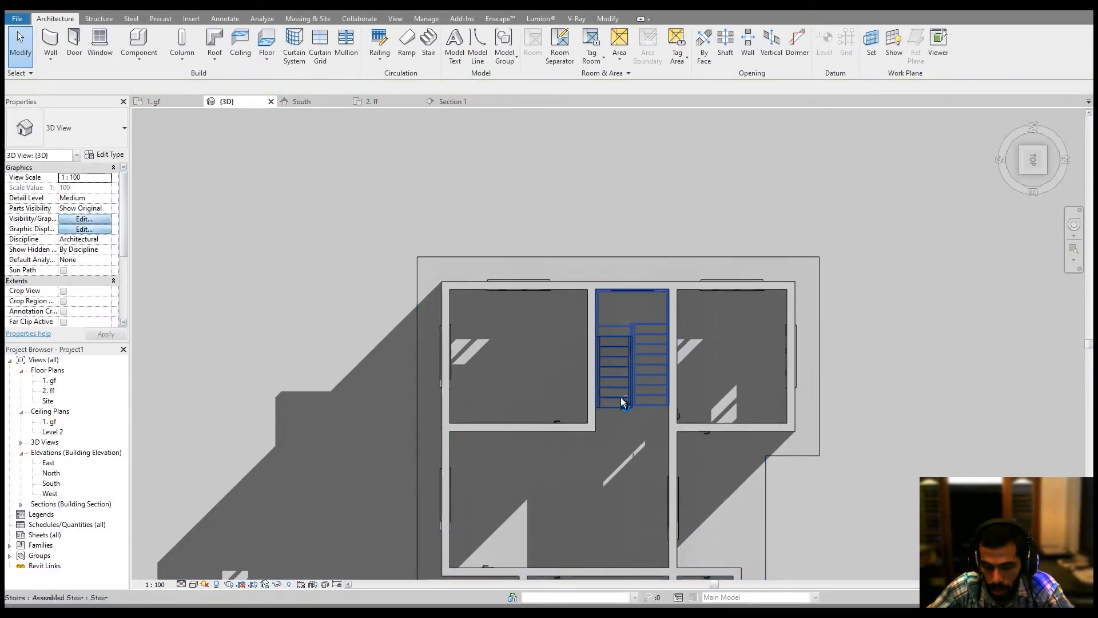
pyautogui.keyDown('shift'); pyautogui.moveTo(621, 399); pyautogui.dragTo(614, 236, button='middle'); pyautogui.keyUp('shift')
pyautogui.scroll(4, 676, 392)
pyautogui.keyDown('shift'); pyautogui.moveTo(637, 420); pyautogui.dragTo(667, 492, button='middle'); pyautogui.keyUp('shift')
pyautogui.scroll(5, 534, 466)
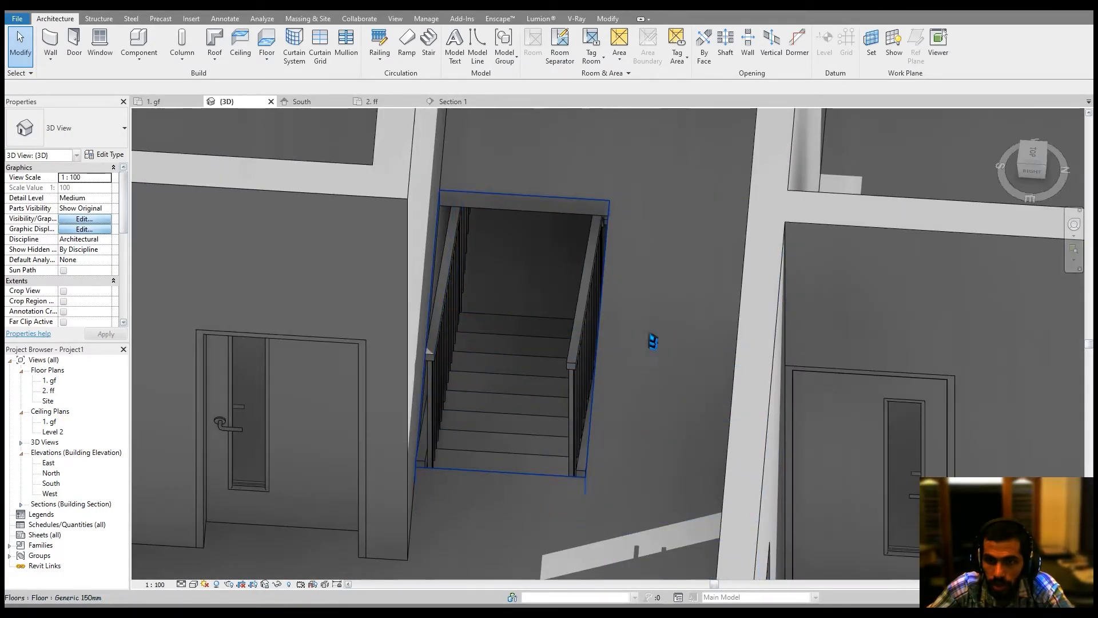
pyautogui.click(589, 321)
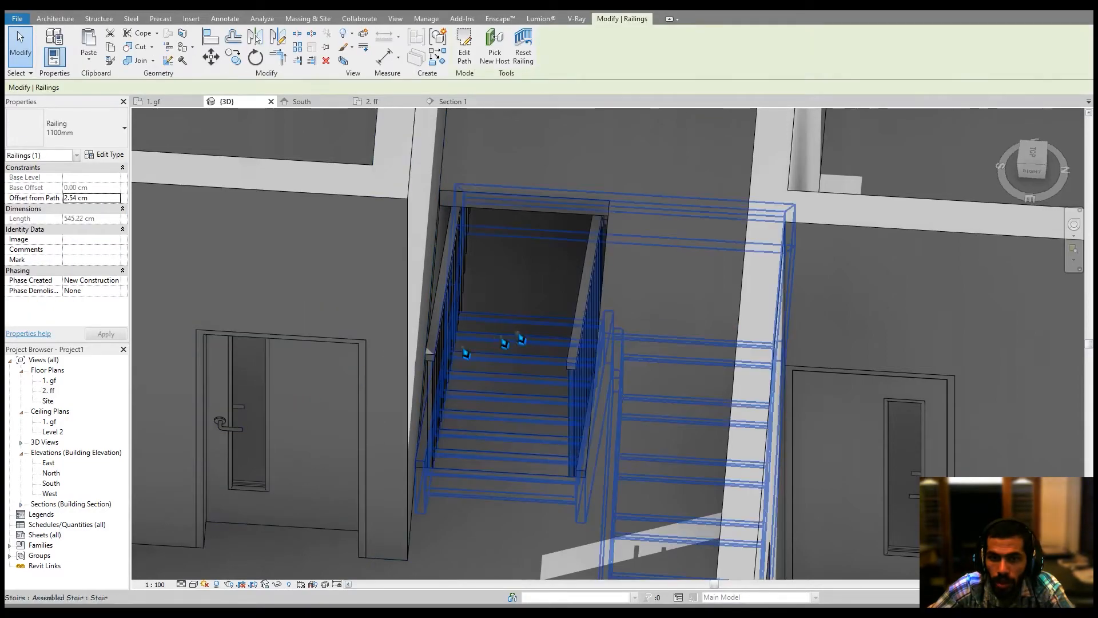
pyautogui.moveTo(517, 339); pyautogui.dragTo(502, 347, button='middle')
pyautogui.click(1040, 153)
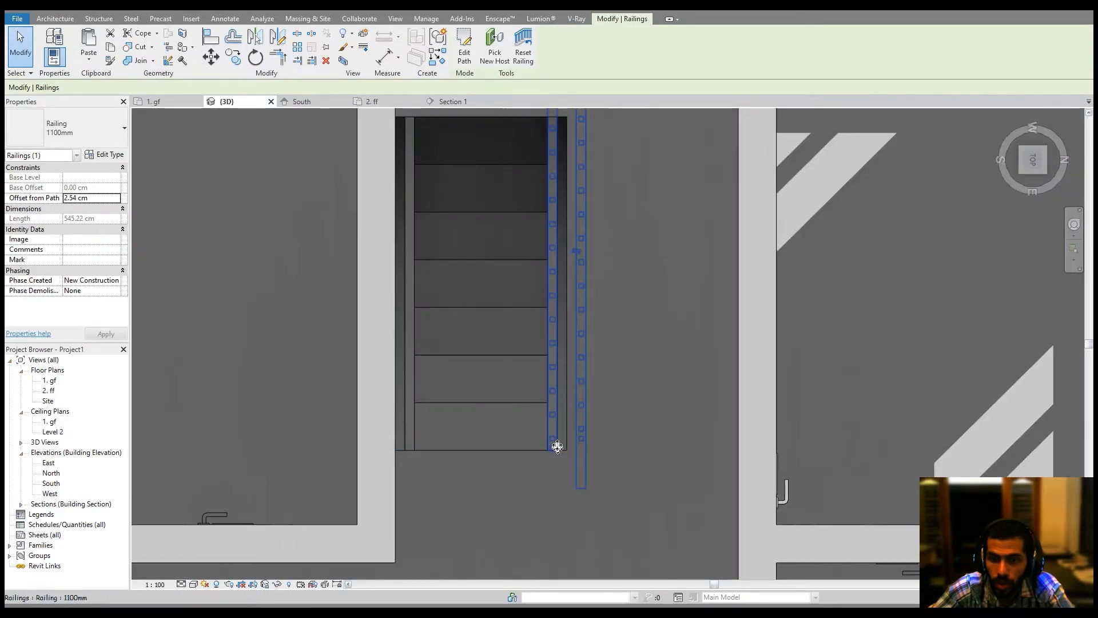
pyautogui.press('Delete')
# Start a new railing by sketching path lines down from the stair opening's corner and eastward.
pyautogui.scroll(-2, 665, 449)
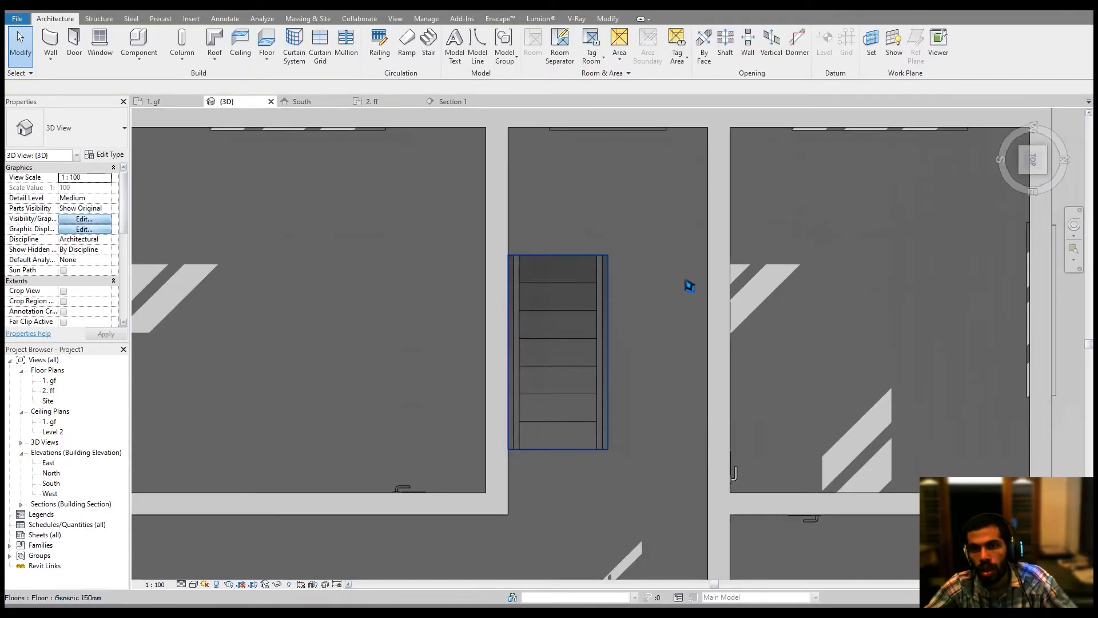
pyautogui.click(379, 46)
pyautogui.scroll(5, 572, 440)
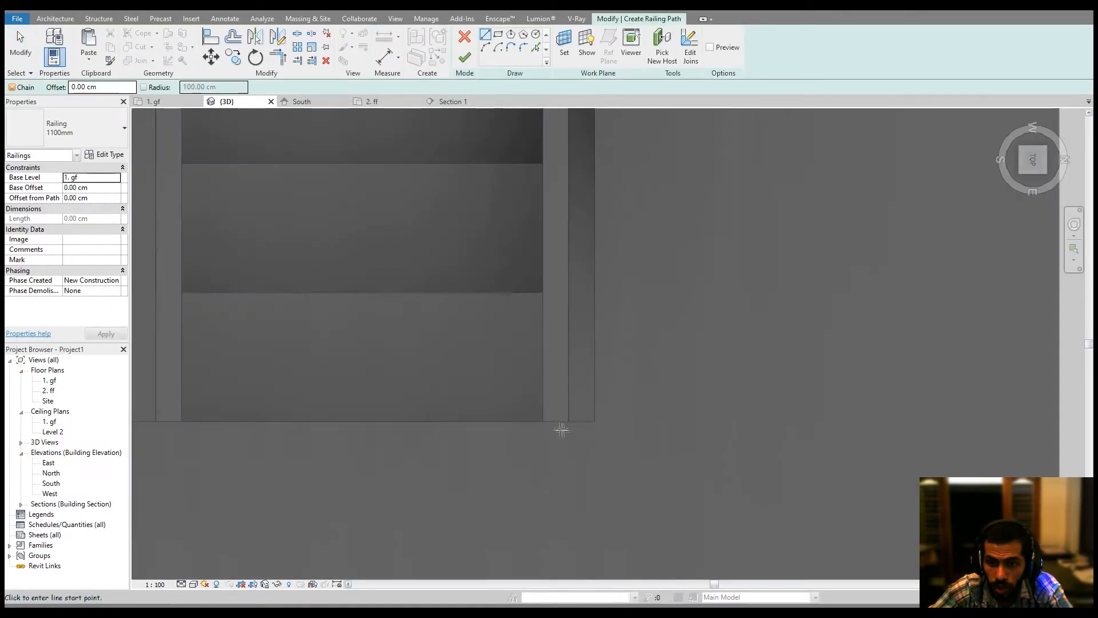
pyautogui.click(556, 433)
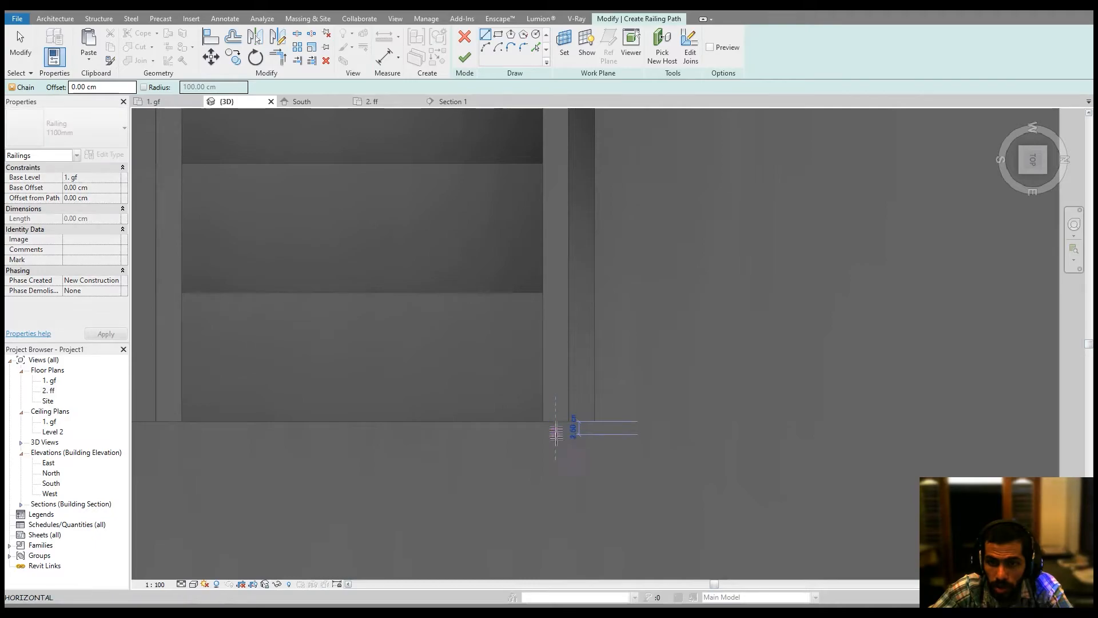
pyautogui.click(556, 502)
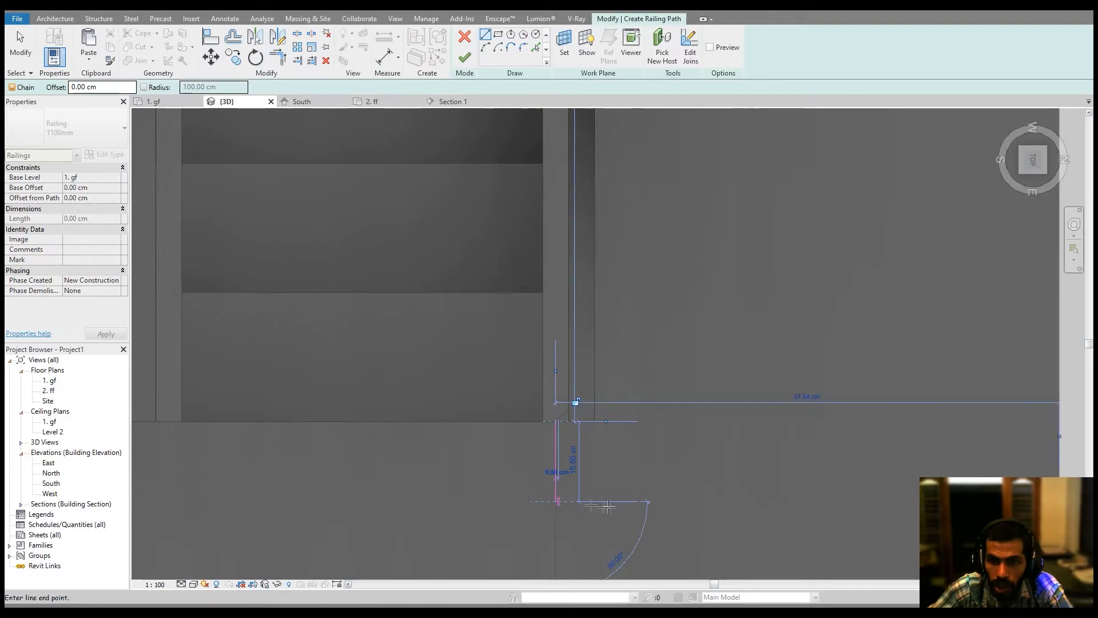
pyautogui.click(645, 501)
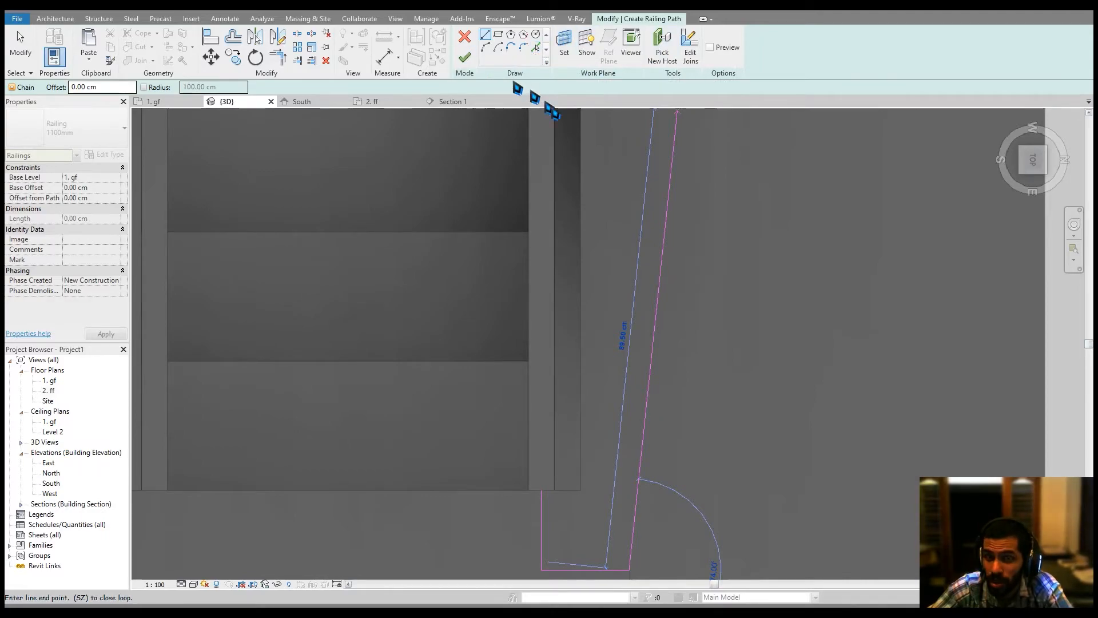
pyautogui.press('Escape')
# Pick the floor opening's edge with a 10 cm offset as another railing path line.
pyautogui.moveTo(659, 245); pyautogui.dragTo(649, 292, button='middle')
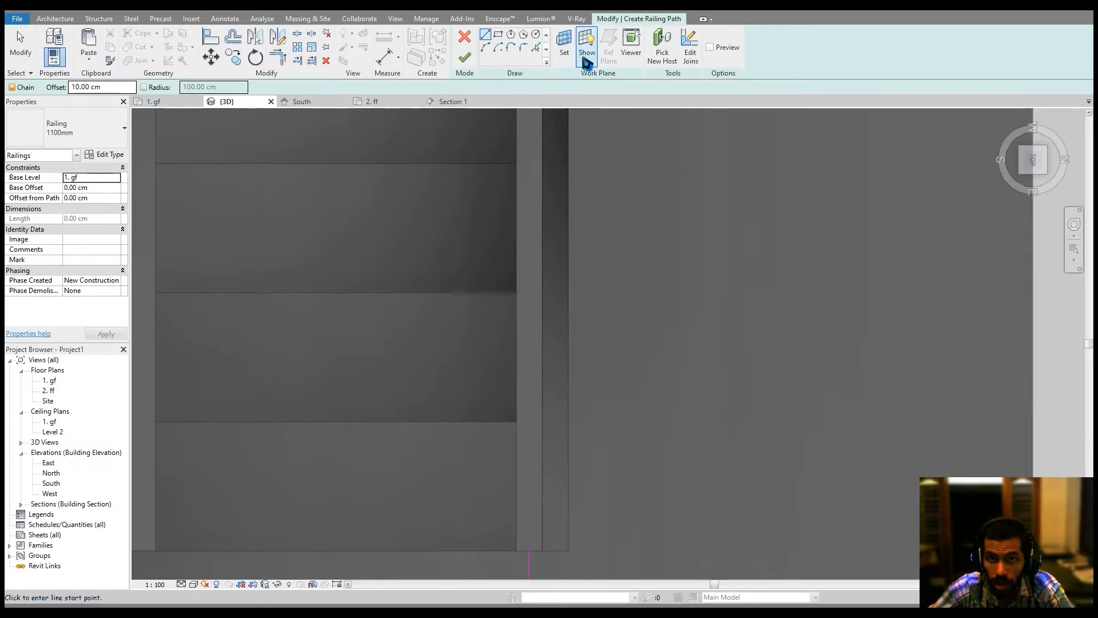
pyautogui.click(536, 47)
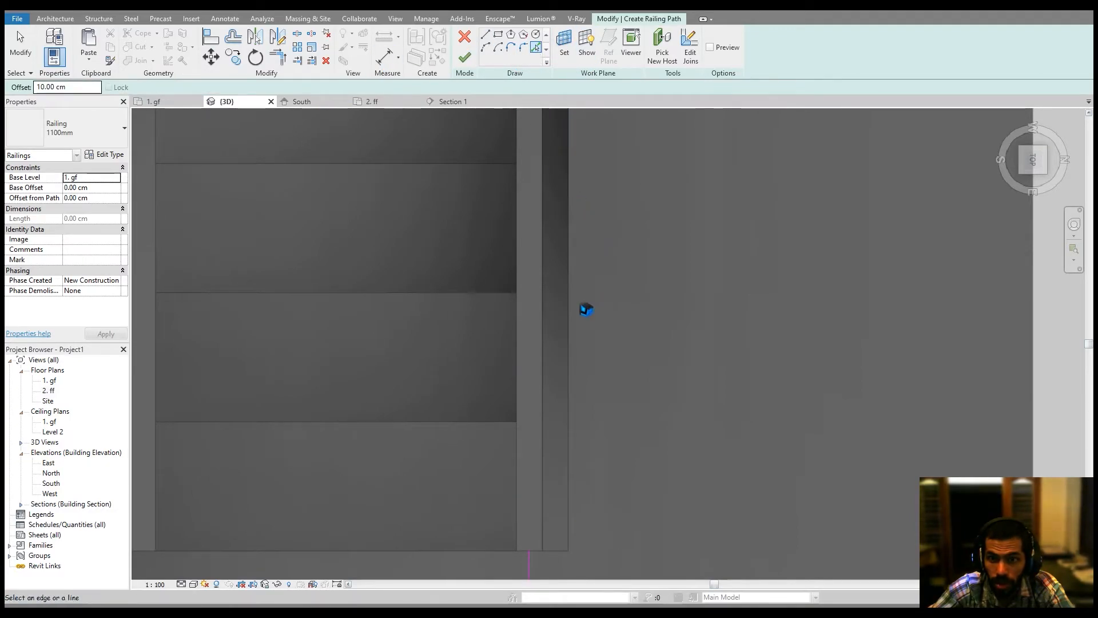
pyautogui.scroll(-3, 662, 277)
pyautogui.moveTo(662, 277); pyautogui.dragTo(671, 490, button='middle')
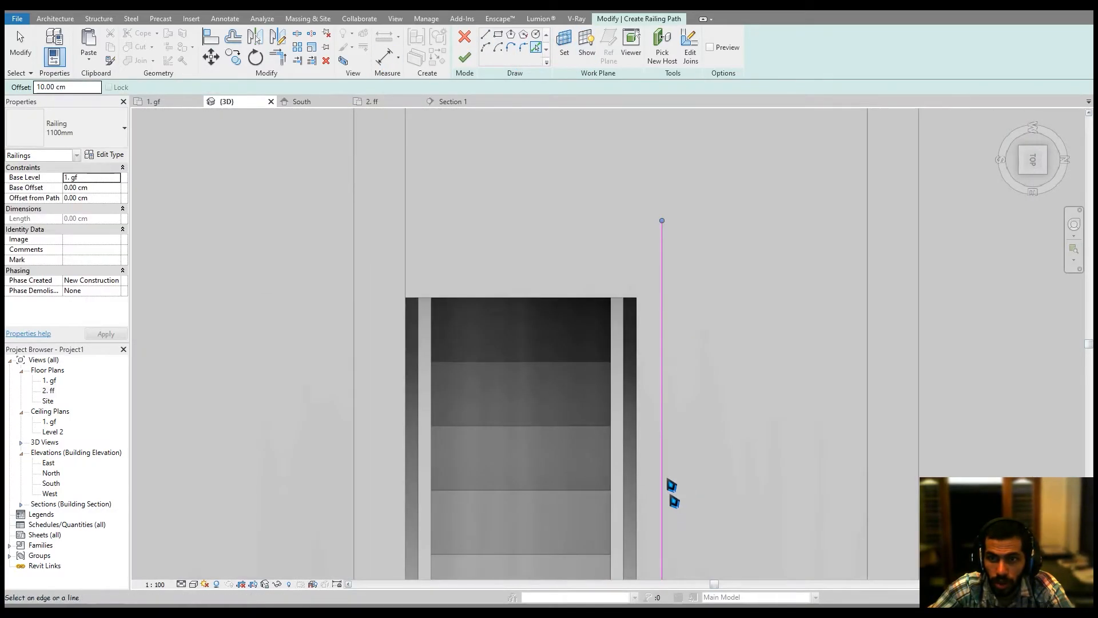
pyautogui.click(594, 305)
pyautogui.press('Escape')
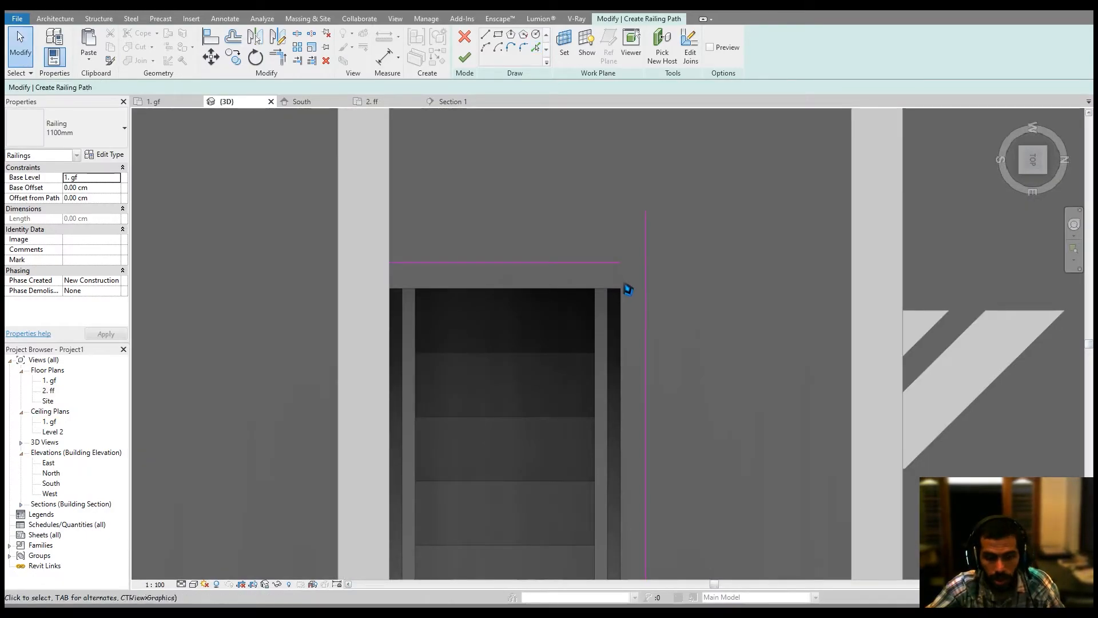
# Trim the railing path lines into clean corners and finish the railing.
pyautogui.press('t')
pyautogui.press('r')
pyautogui.click(607, 263)
pyautogui.click(644, 290)
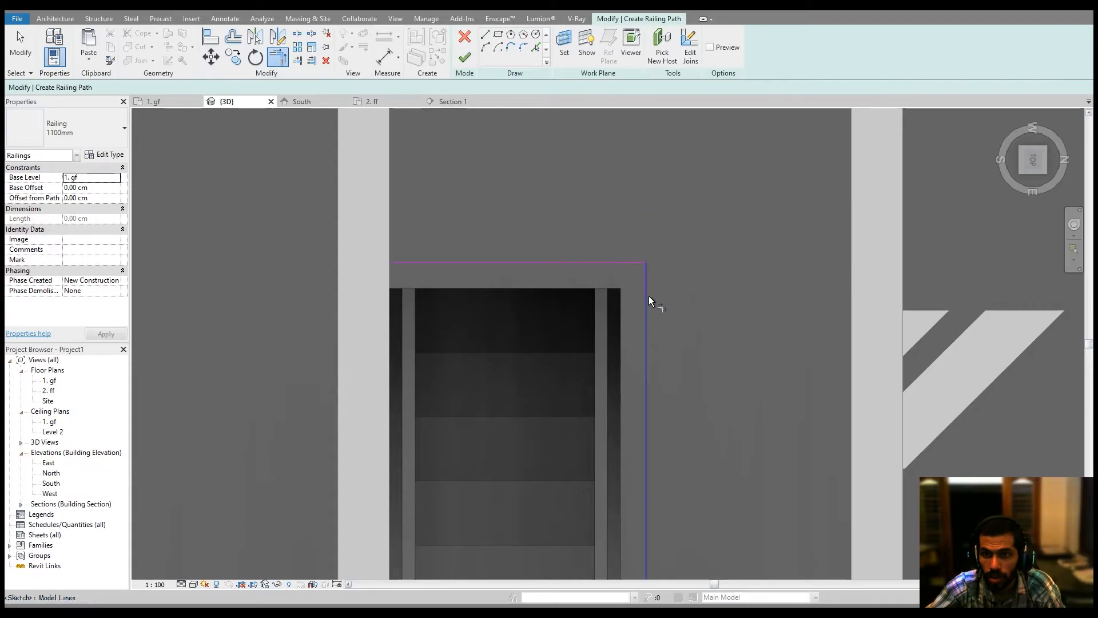
pyautogui.press('Escape')
pyautogui.scroll(-2, 649, 297)
pyautogui.scroll(3, 635, 427)
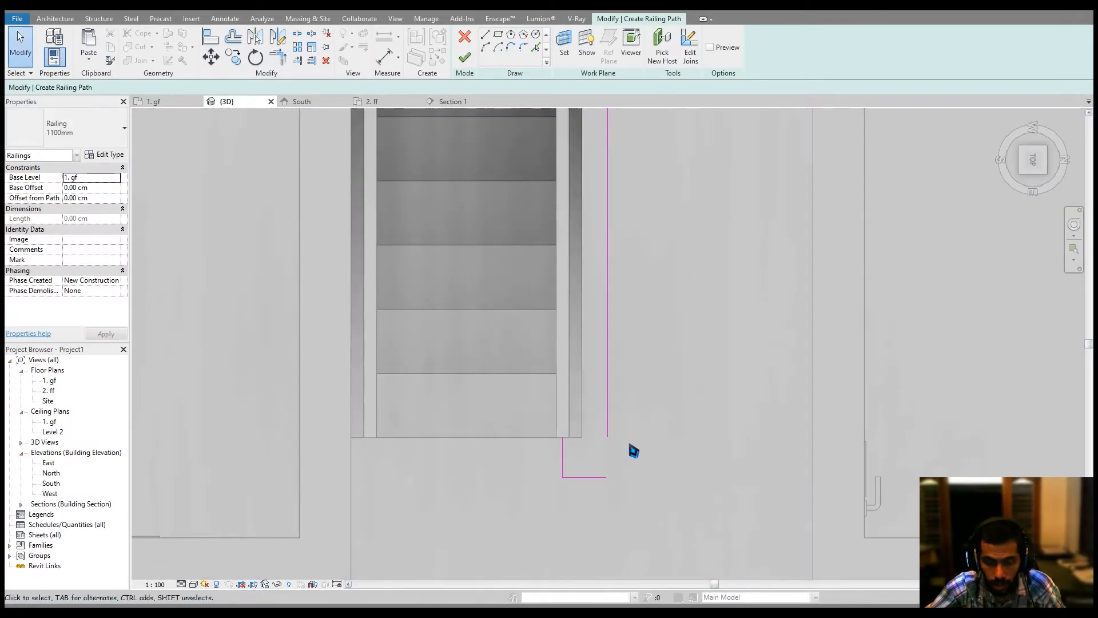
pyautogui.press('t')
pyautogui.press('r')
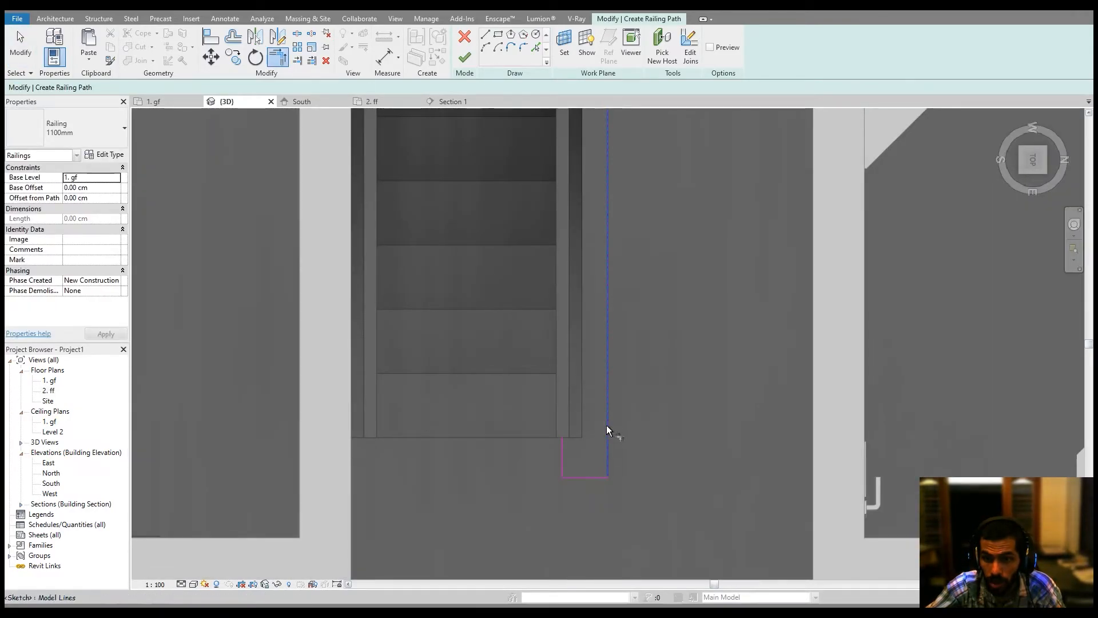
pyautogui.click(465, 57)
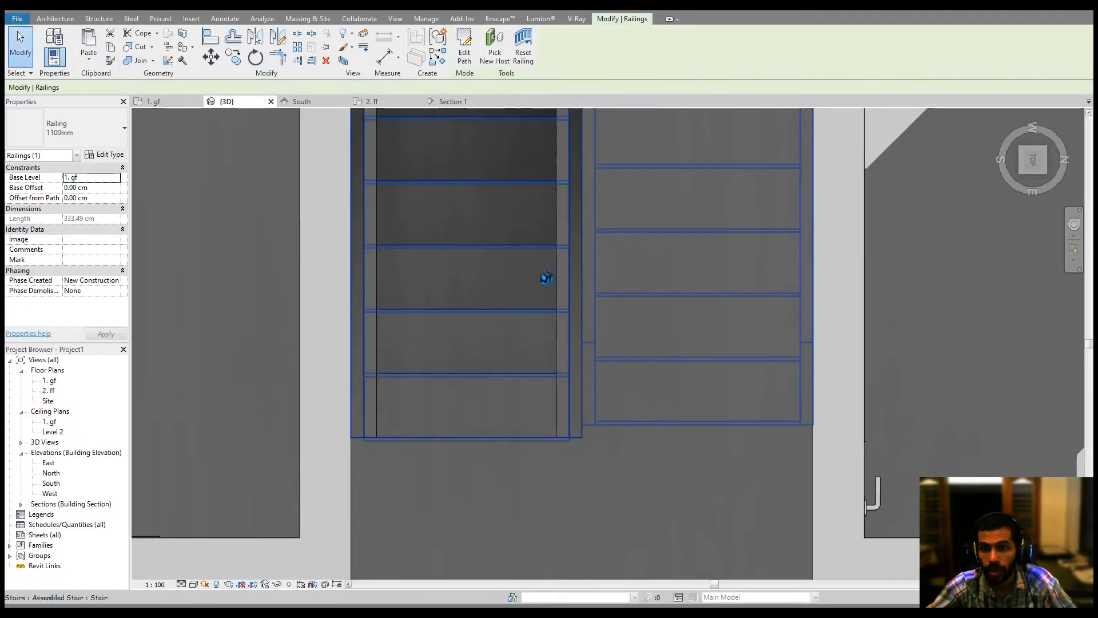
# Set the new railing's base level to 2. ff.
pyautogui.click(118, 179)
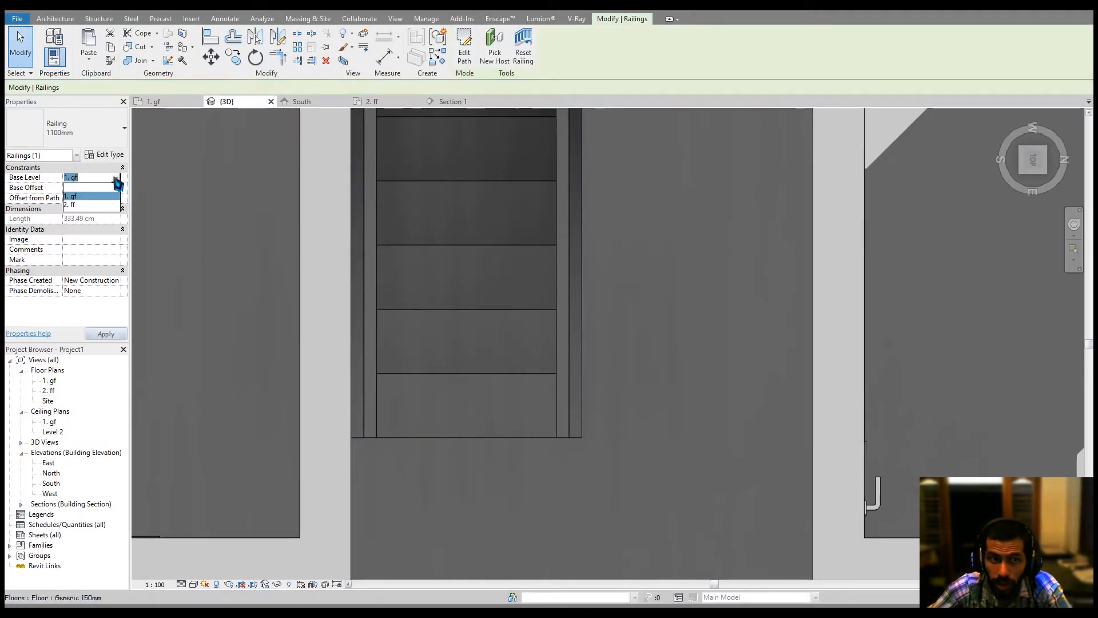
pyautogui.click(92, 205)
pyautogui.scroll(-3, 744, 338)
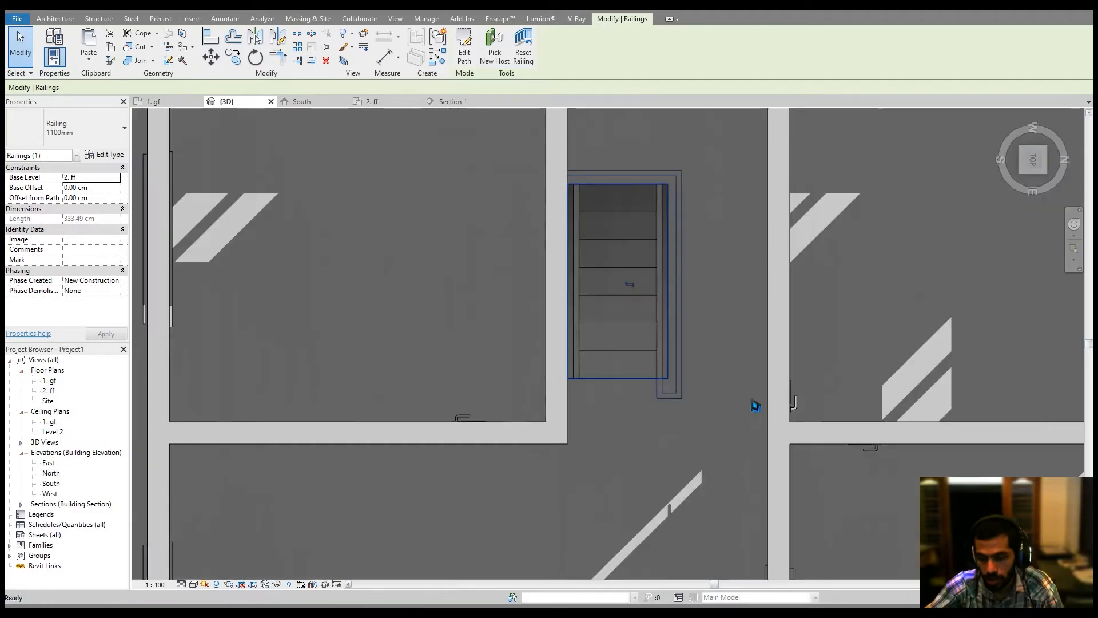
pyautogui.press('r')
pyautogui.press('a')
pyautogui.press('Escape')
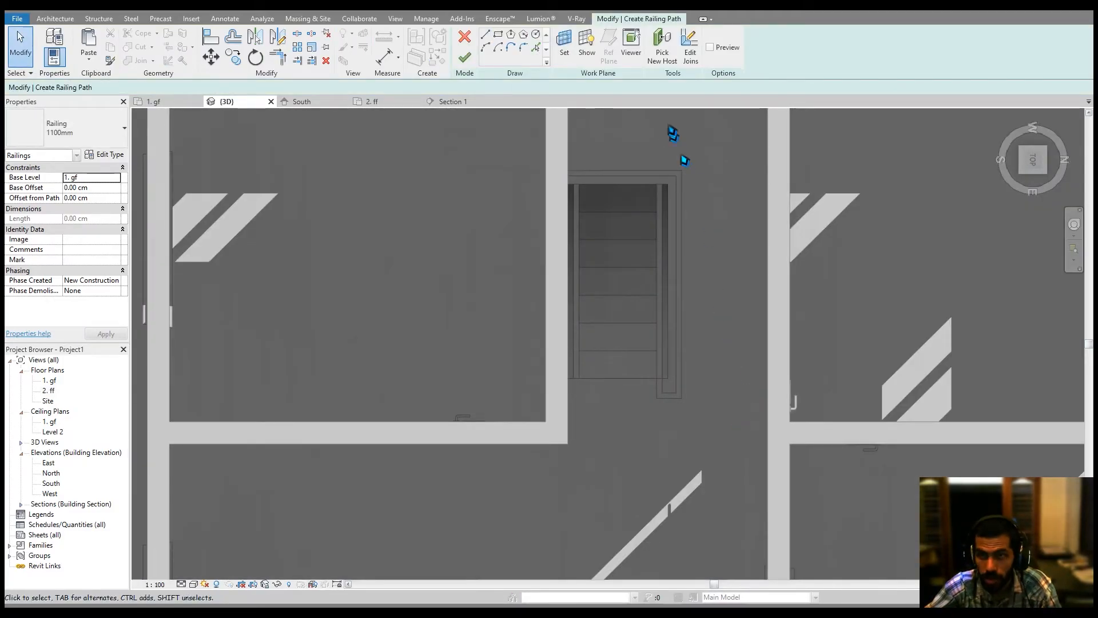
pyautogui.click(466, 37)
pyautogui.moveTo(717, 364)
pyautogui.keyDown('shift'); pyautogui.mouseDown(button='middle')
pyautogui.moveTo(695, 304)
pyautogui.moveTo(679, 166)
pyautogui.moveTo(703, 321)
pyautogui.moveTo(723, 363)
pyautogui.moveTo(692, 364)
pyautogui.moveTo(702, 339)
pyautogui.moveTo(770, 408)
pyautogui.moveTo(662, 348)
pyautogui.moveTo(614, 441)
pyautogui.mouseUp(button='middle'); pyautogui.keyUp('shift')
pyautogui.scroll(2, 678, 158)
pyautogui.scroll(-5, 623, 421)
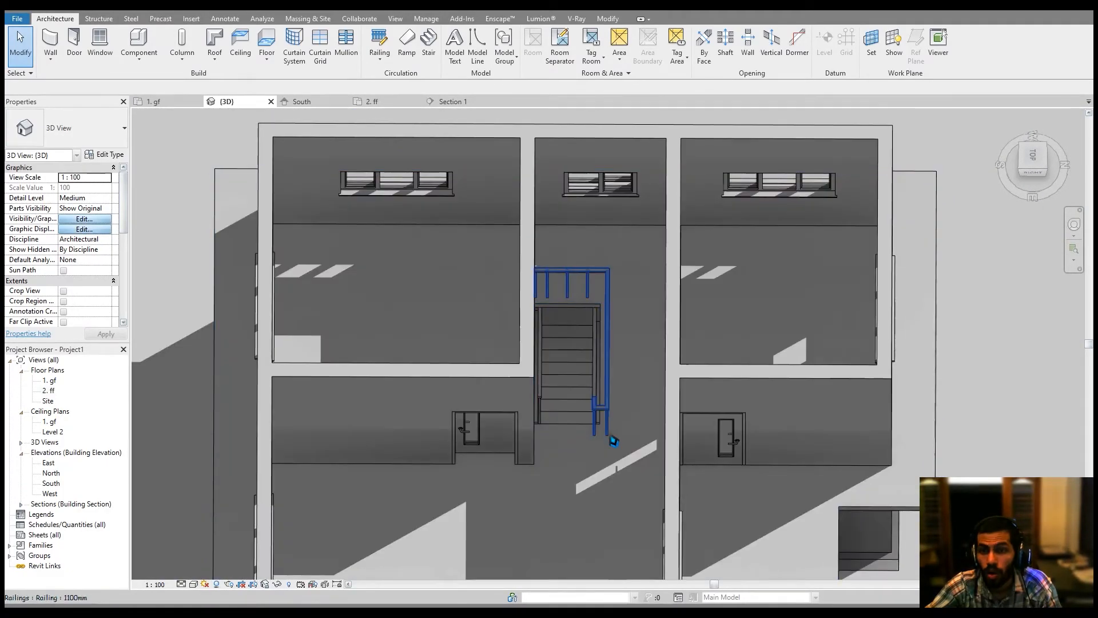
pyautogui.moveTo(454, 421); pyautogui.dragTo(497, 401, button='middle')
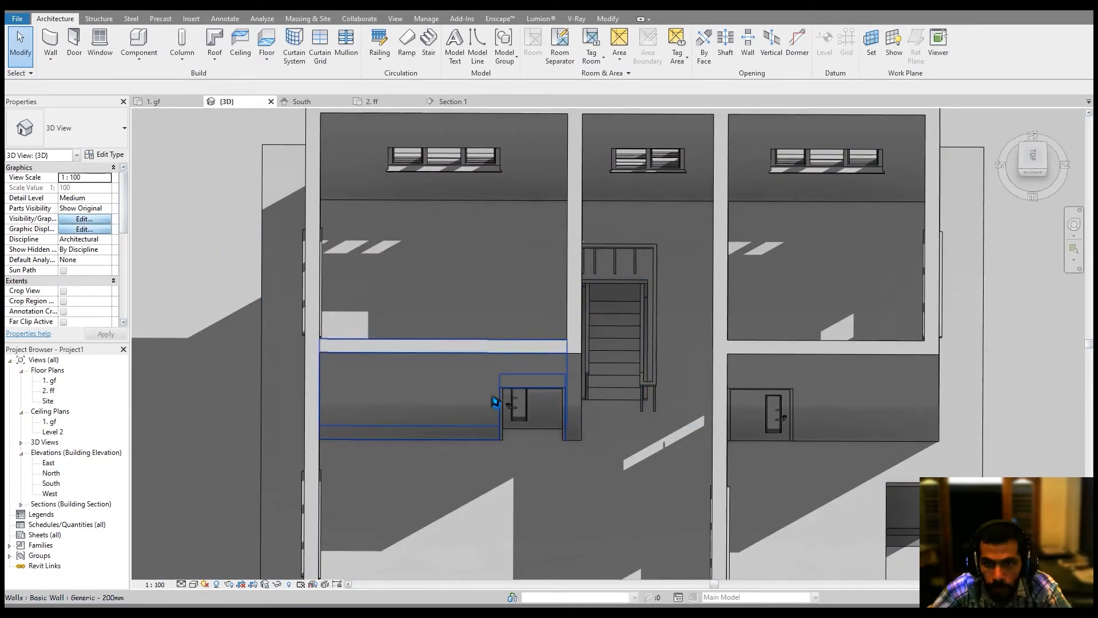
pyautogui.middleClick(529, 355)
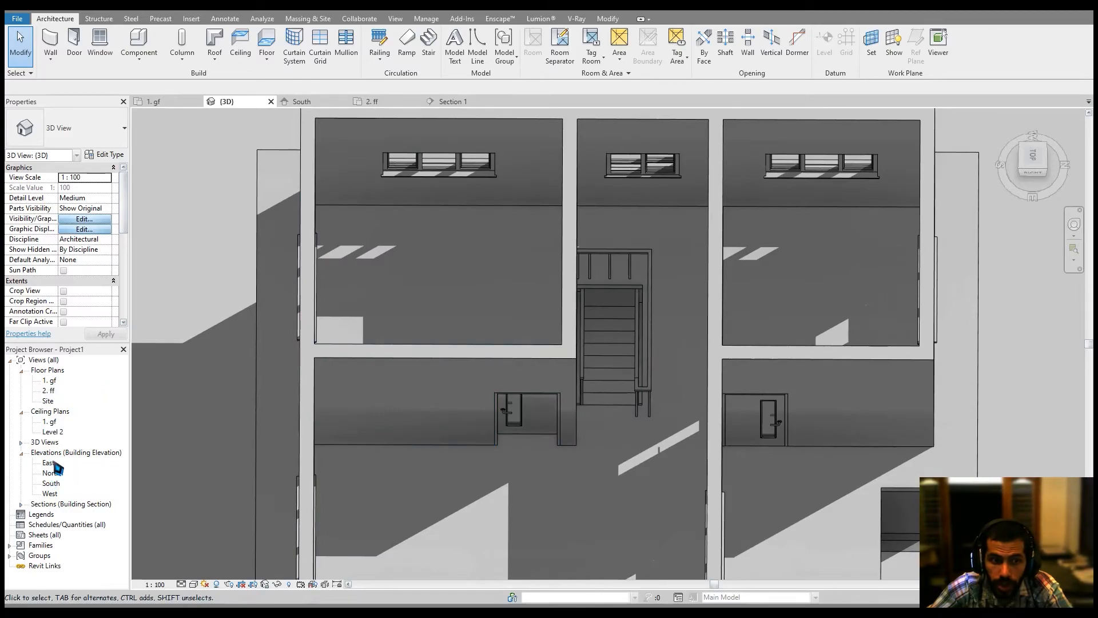
# Open the North elevation view.
pyautogui.doubleClick(52, 473)
pyautogui.scroll(3, 507, 395)
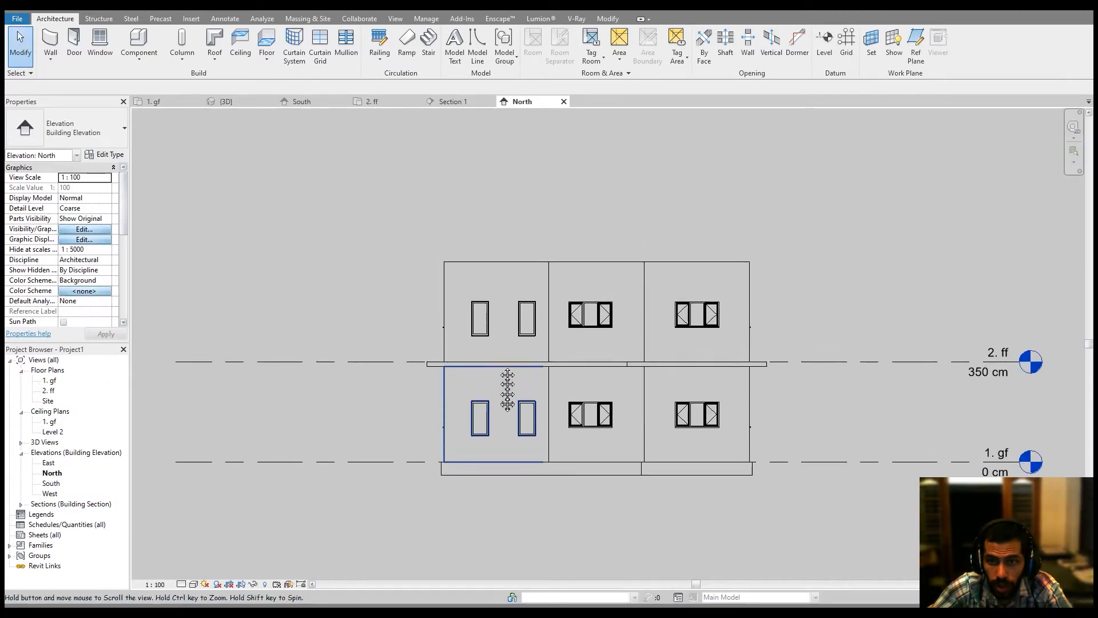
pyautogui.moveTo(508, 394); pyautogui.dragTo(509, 415, button='middle')
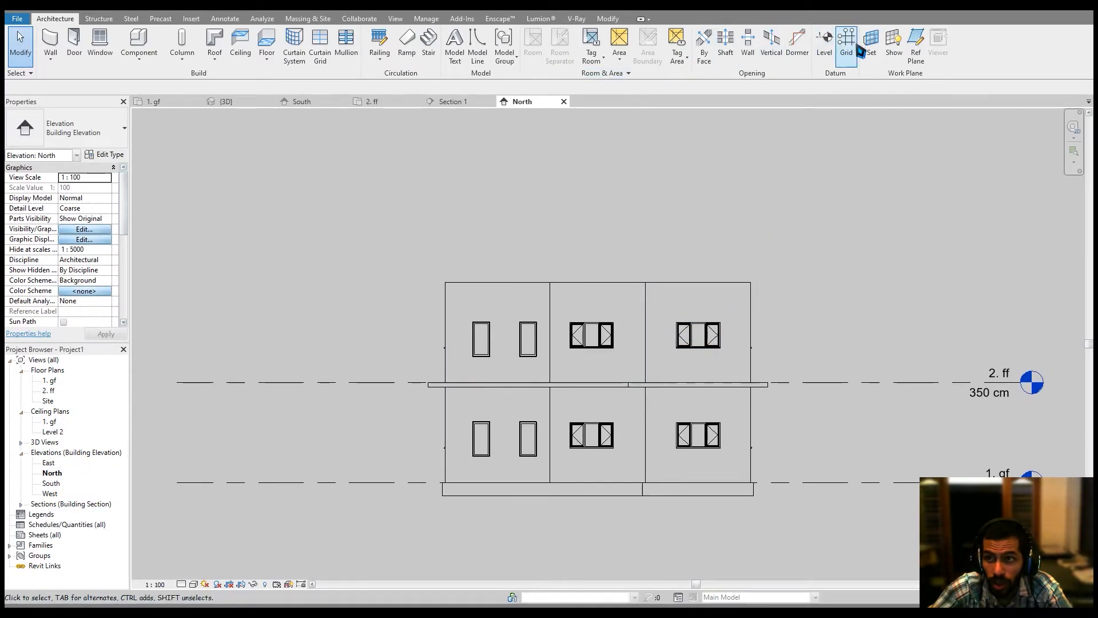
# Add a new level by picking the top edge of the second-storey walls in the North elevation.
pyautogui.click(824, 43)
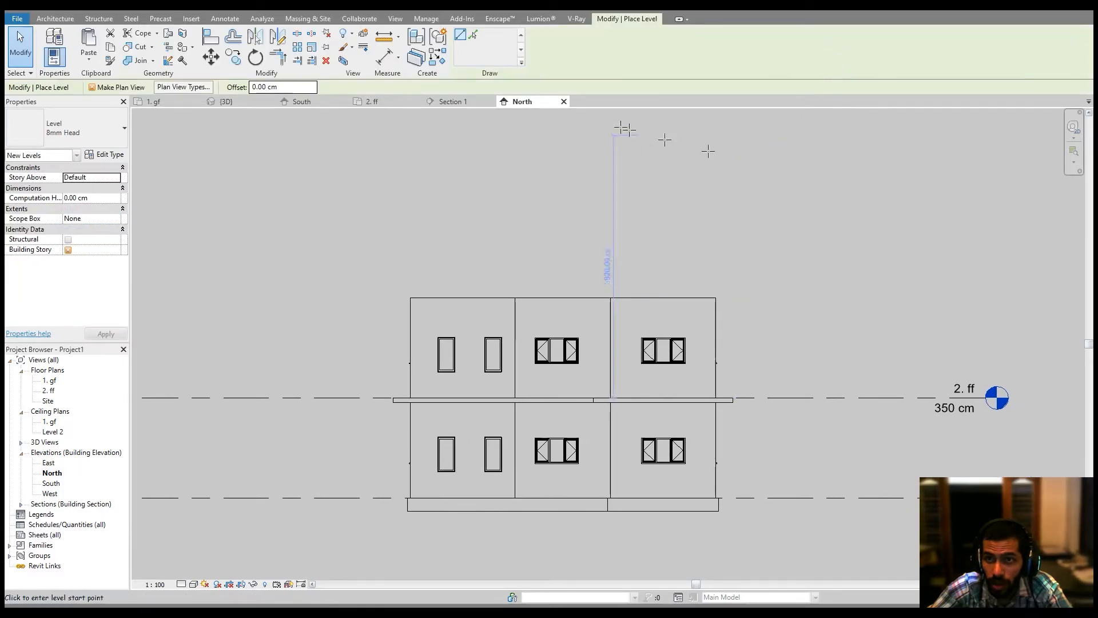
pyautogui.click(473, 35)
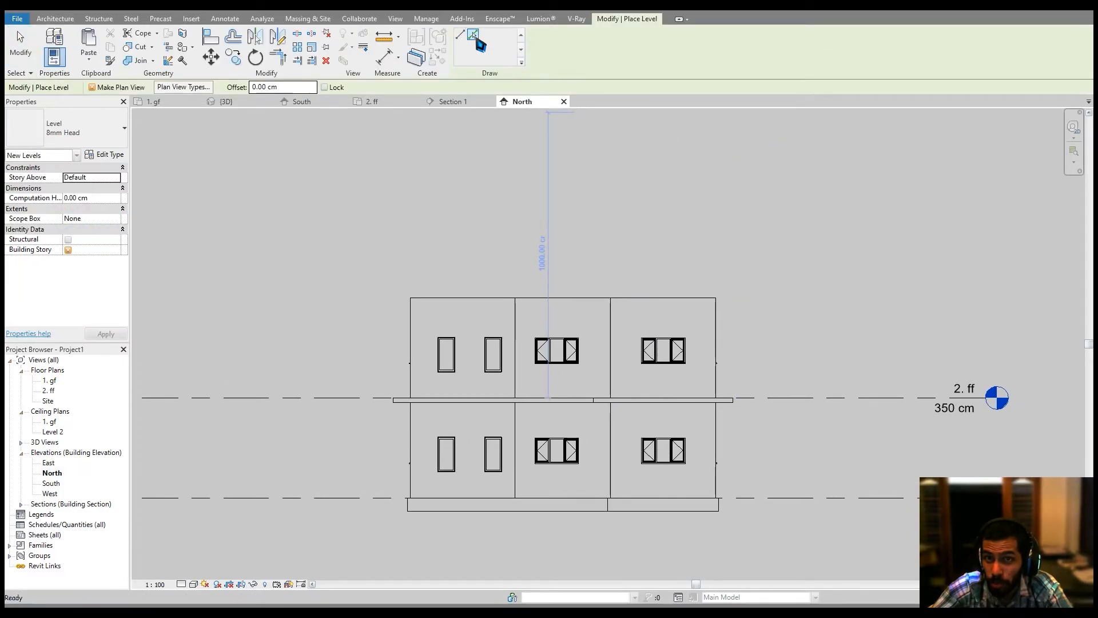
pyautogui.click(602, 308)
pyautogui.scroll(1, 682, 277)
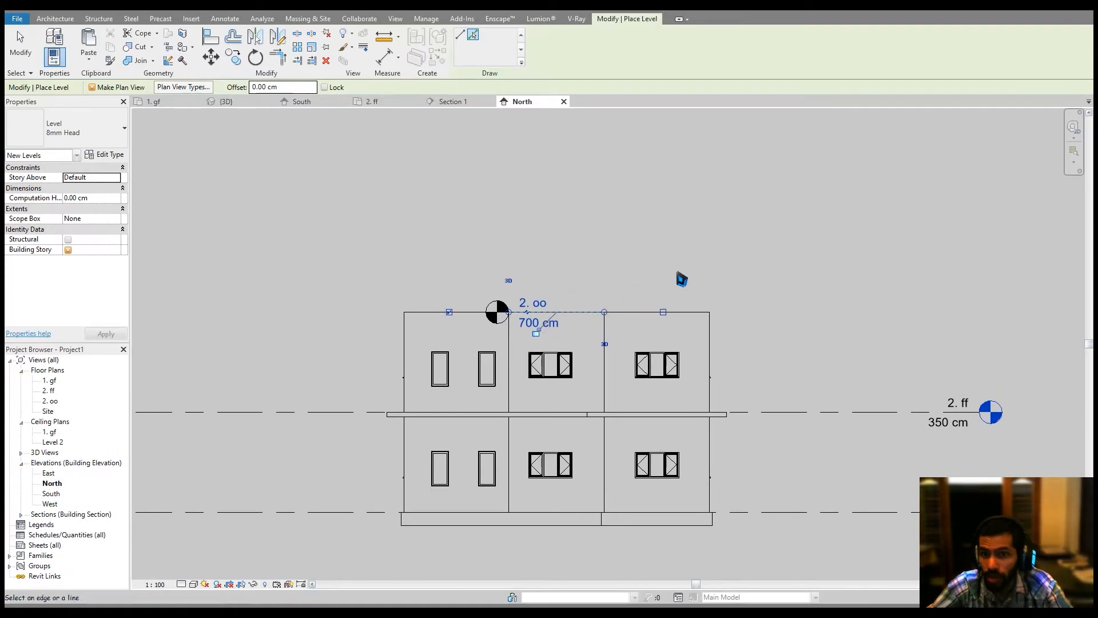
pyautogui.press('Escape')
pyautogui.press('Escape')
# Open the floor plan of the new level 2. oo.
pyautogui.scroll(1, 530, 320)
pyautogui.scroll(2, 529, 321)
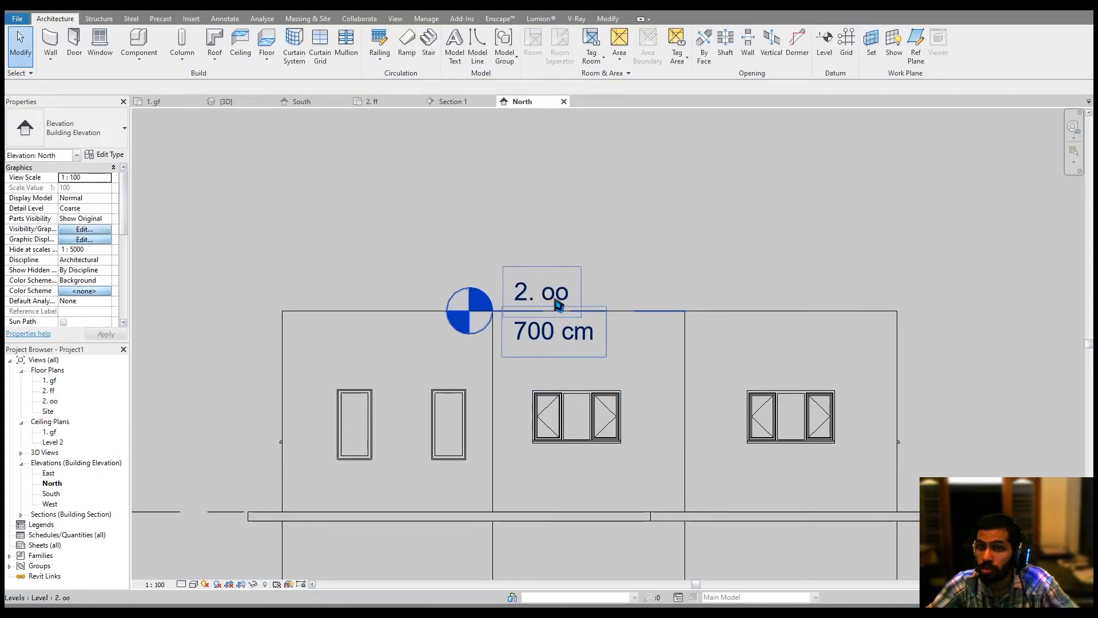
pyautogui.doubleClick(51, 401)
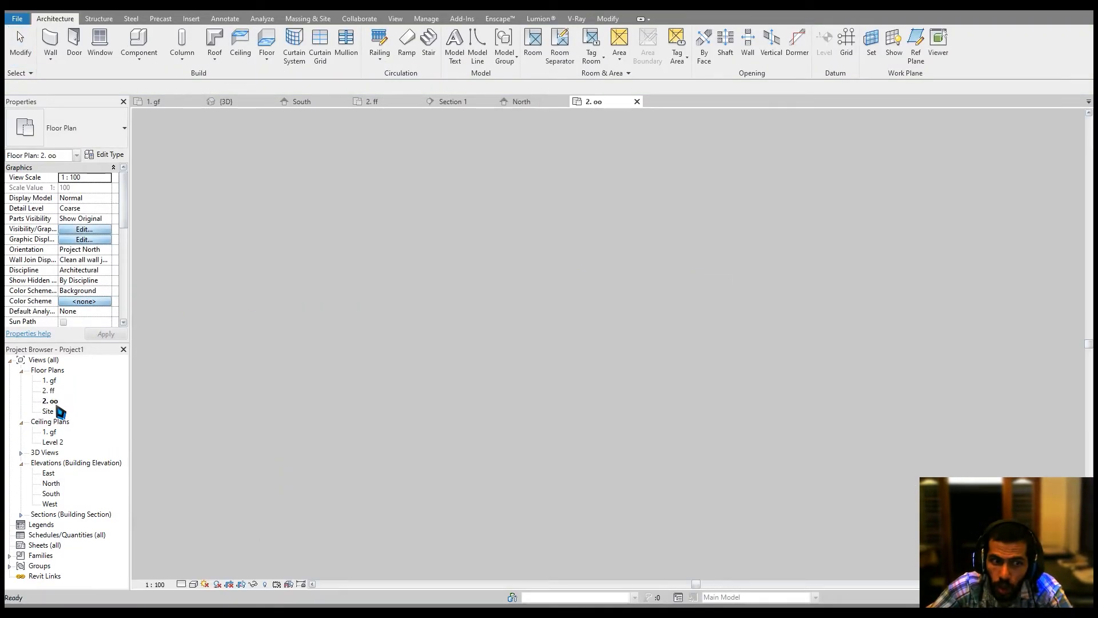
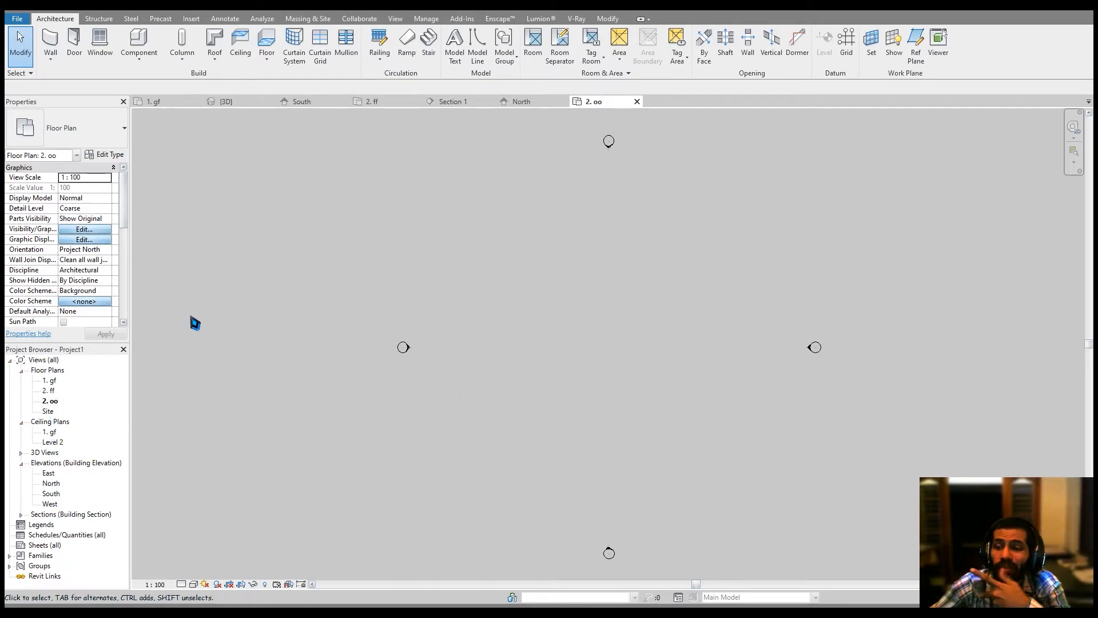
pyautogui.scroll(-6, 79, 270)
pyautogui.scroll(3, 75, 276)
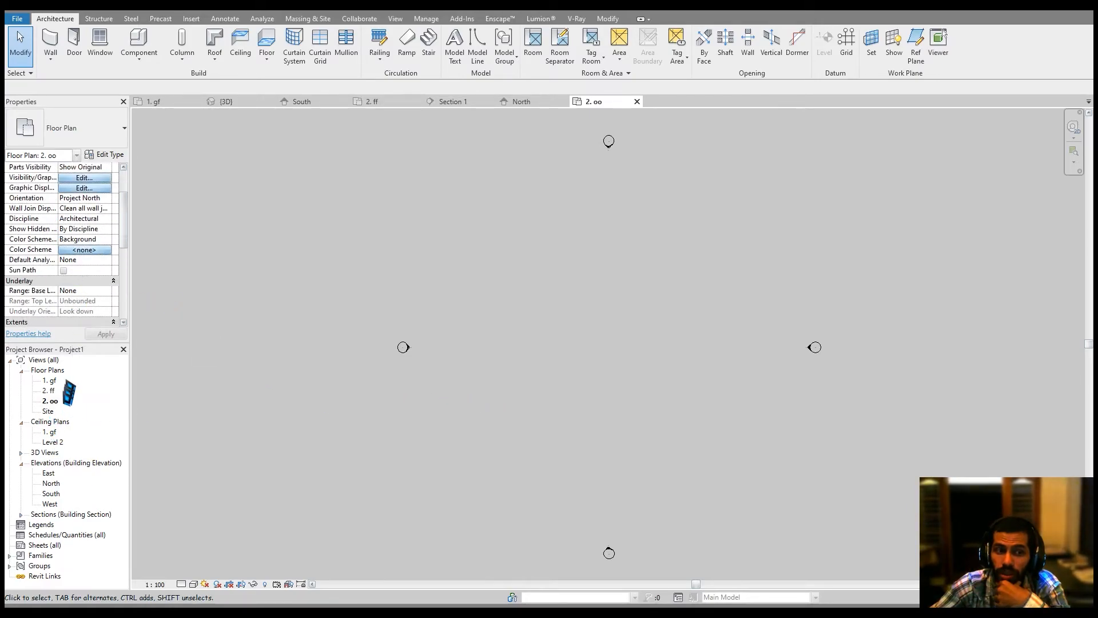
pyautogui.doubleClick(48, 390)
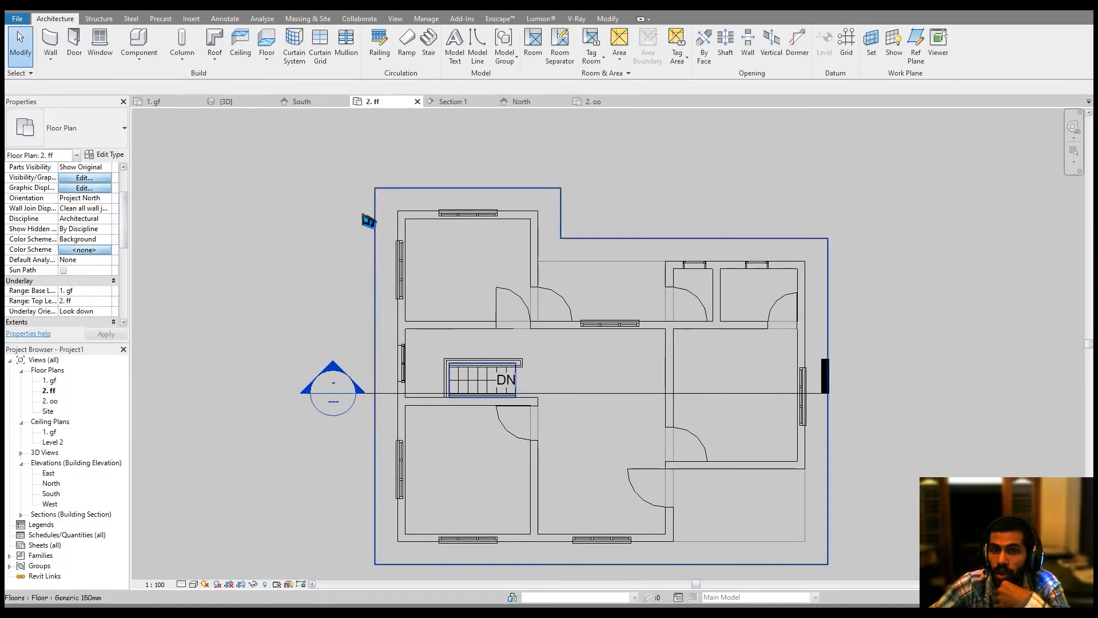
pyautogui.click(215, 42)
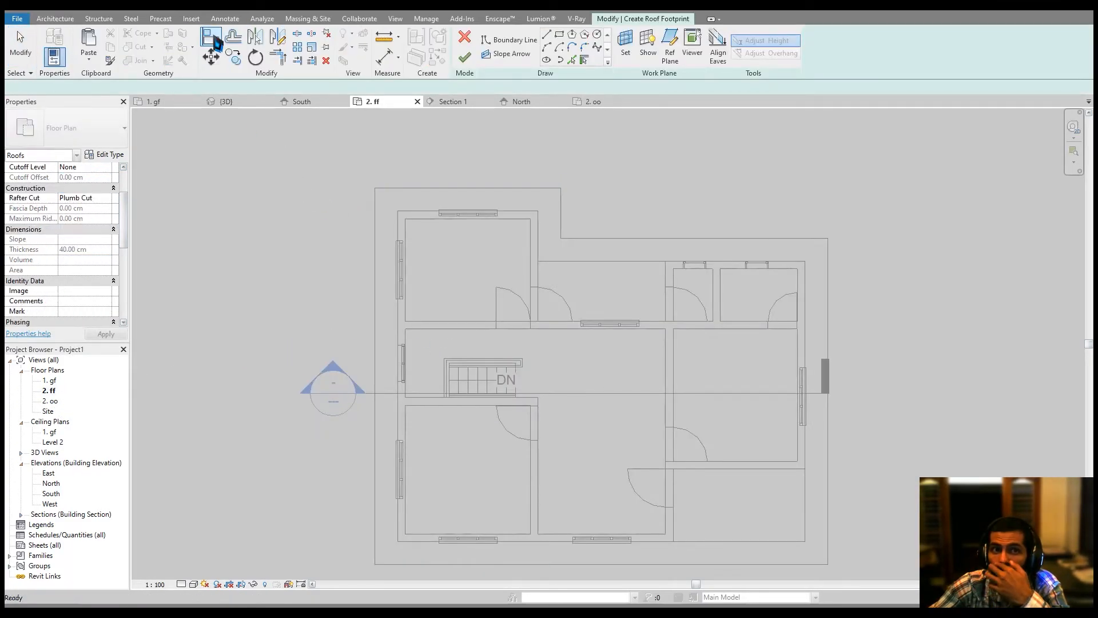
pyautogui.click(81, 127)
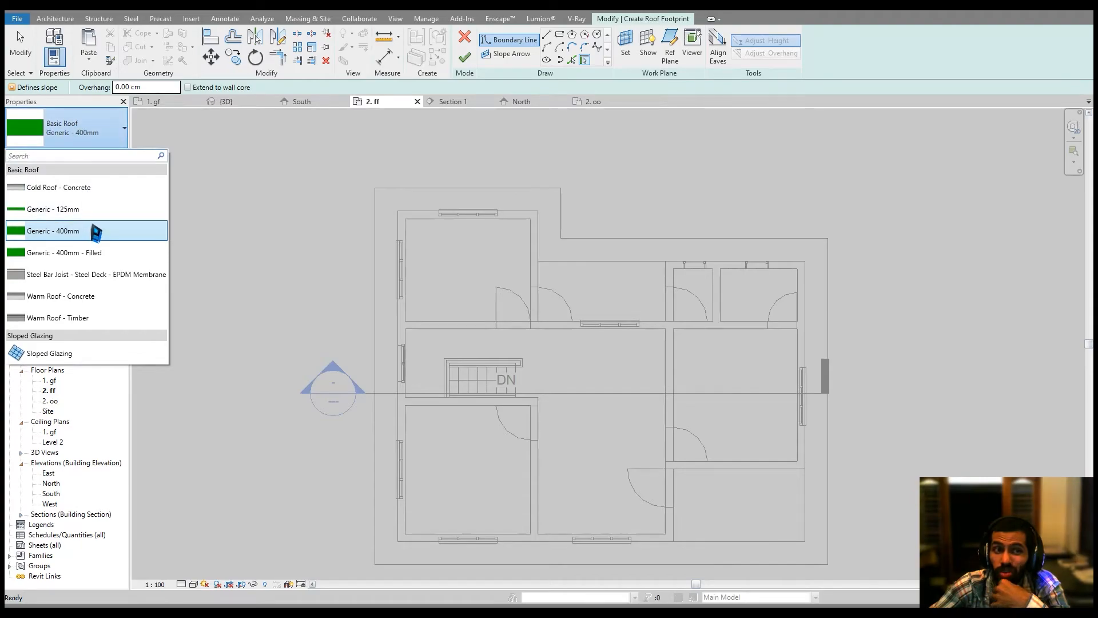
pyautogui.click(105, 207)
pyautogui.scroll(3, 118, 172)
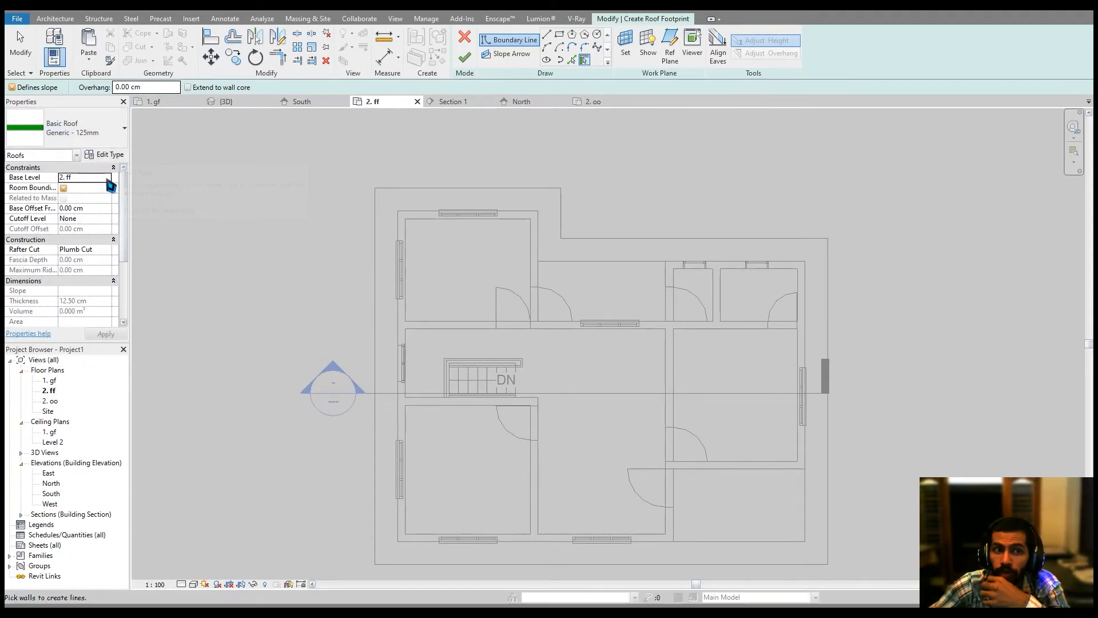
pyautogui.click(107, 177)
pyautogui.click(87, 206)
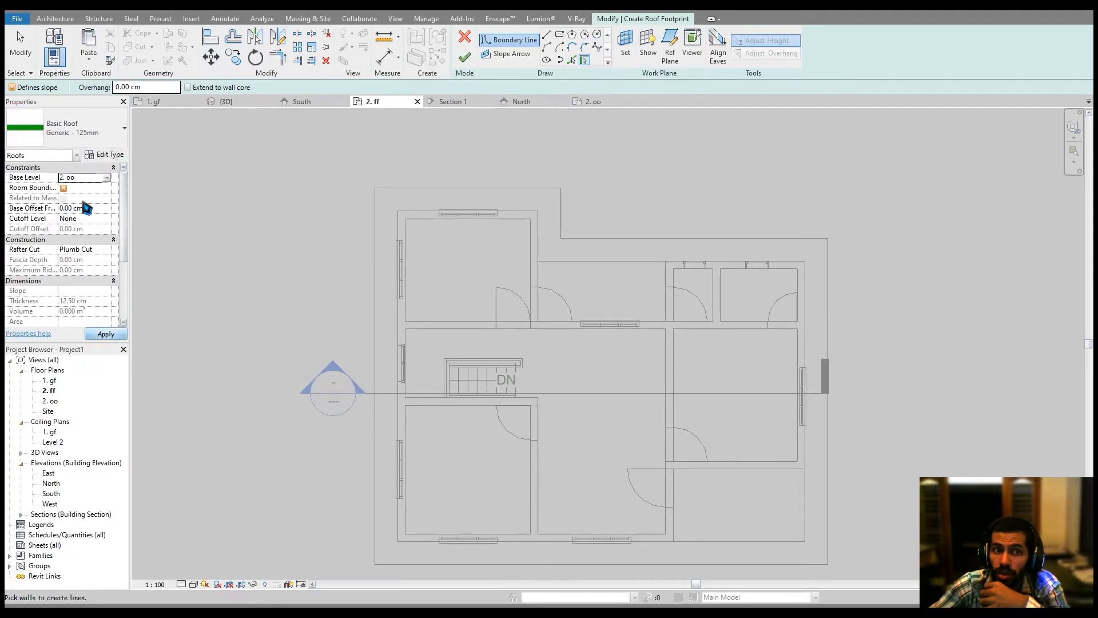
pyautogui.click(106, 334)
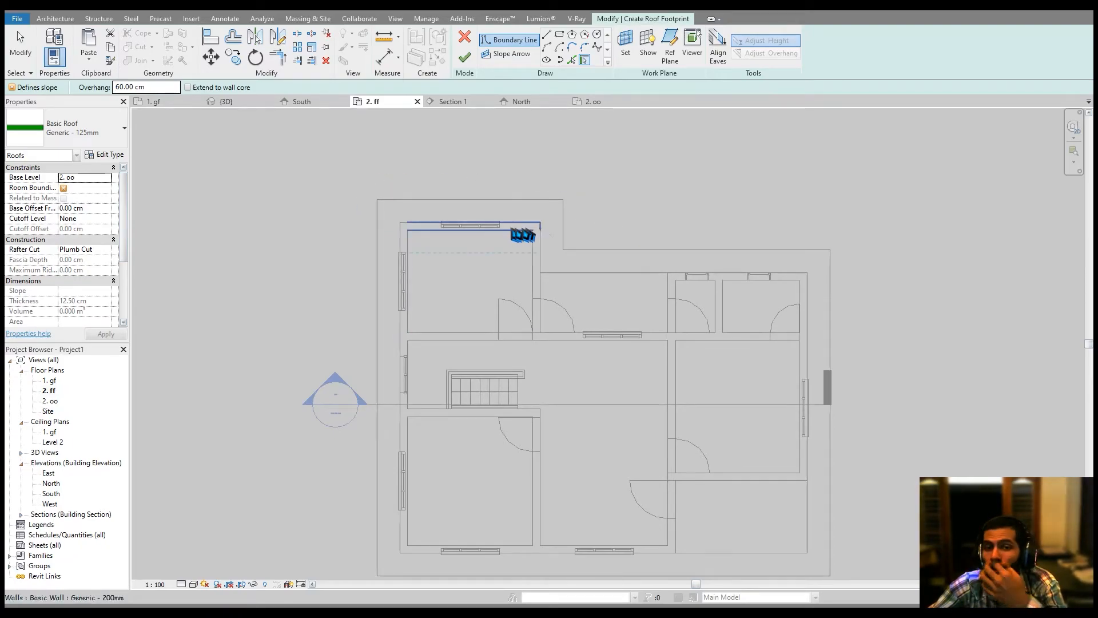
pyautogui.moveTo(545, 119); pyautogui.dragTo(535, 123, button='middle')
pyautogui.click(466, 39)
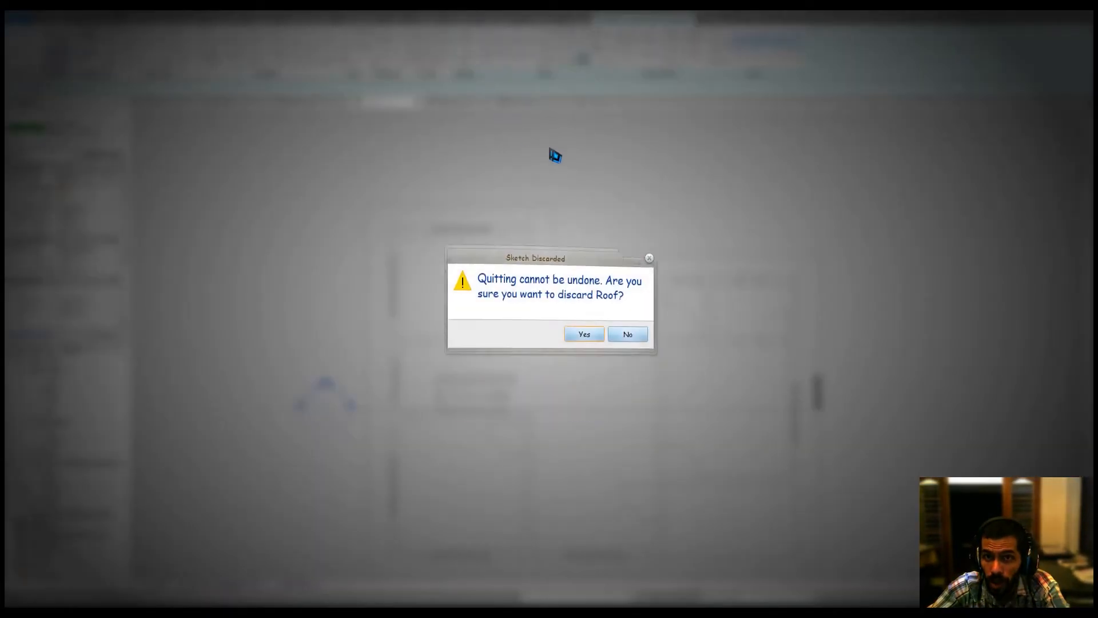
pyautogui.click(590, 320)
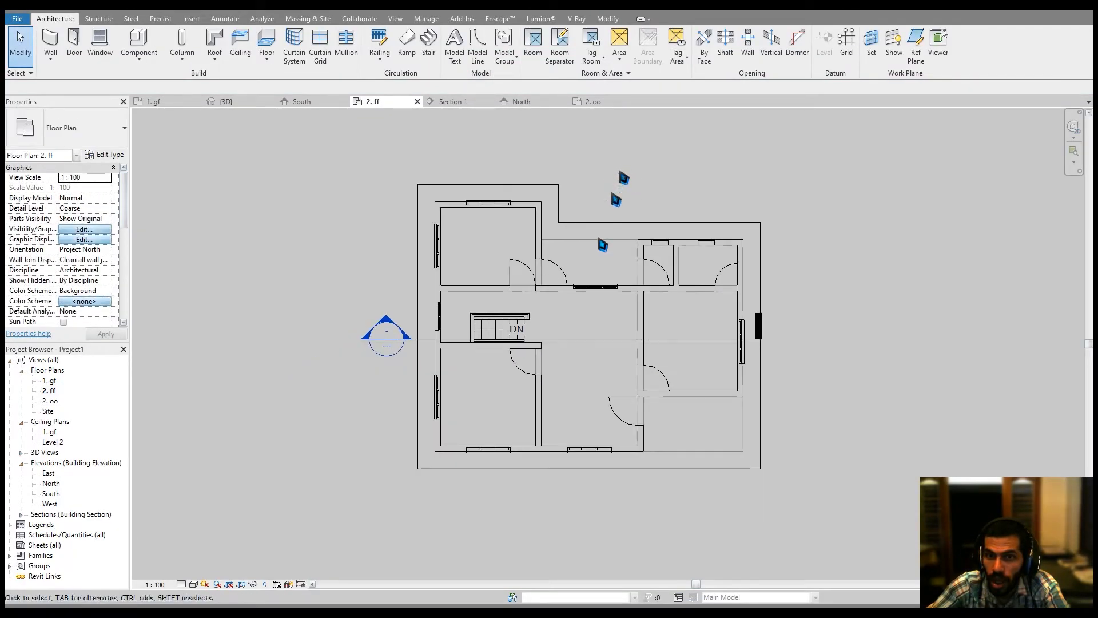
# Return to the 2. oo plan and set its underlay base level to 2. ff.
pyautogui.moveTo(318, 456); pyautogui.dragTo(315, 469, button='middle')
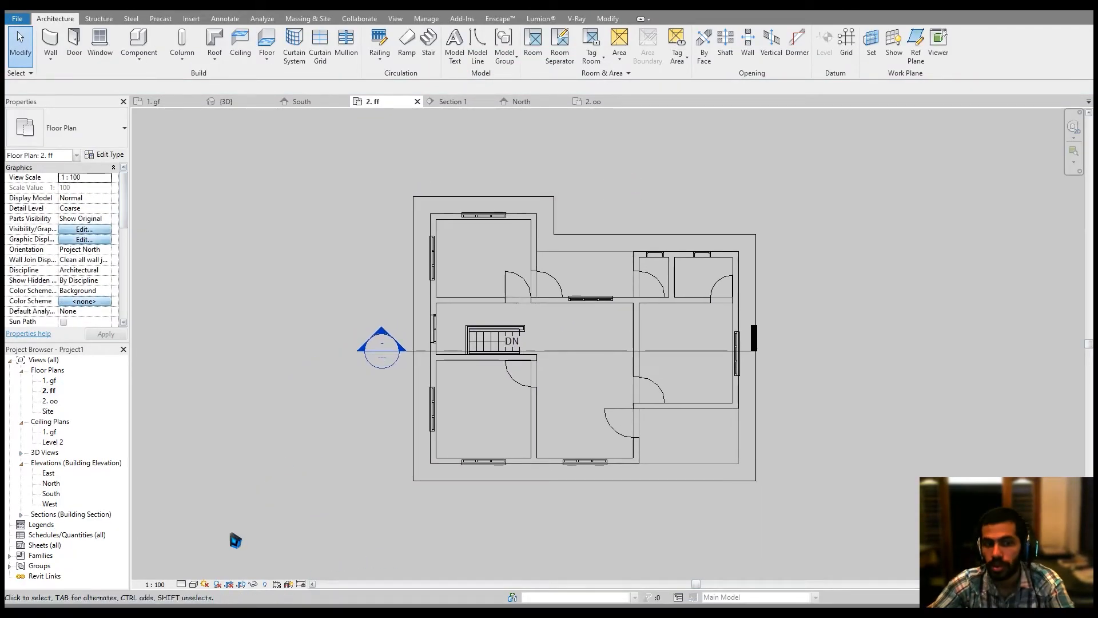
pyautogui.click(595, 102)
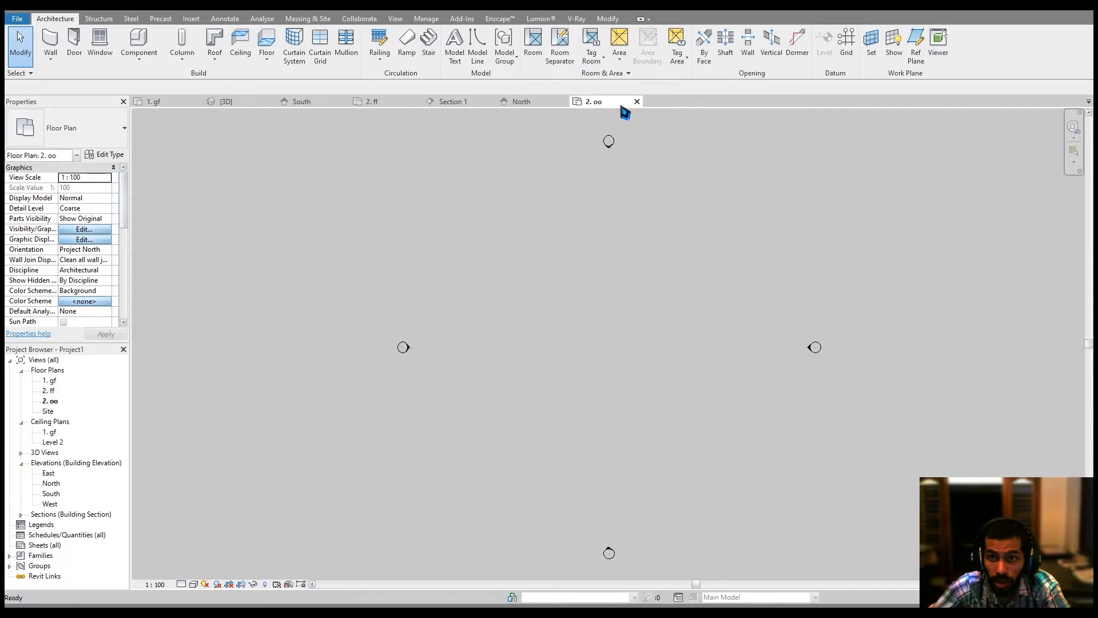
pyautogui.scroll(-3, 92, 280)
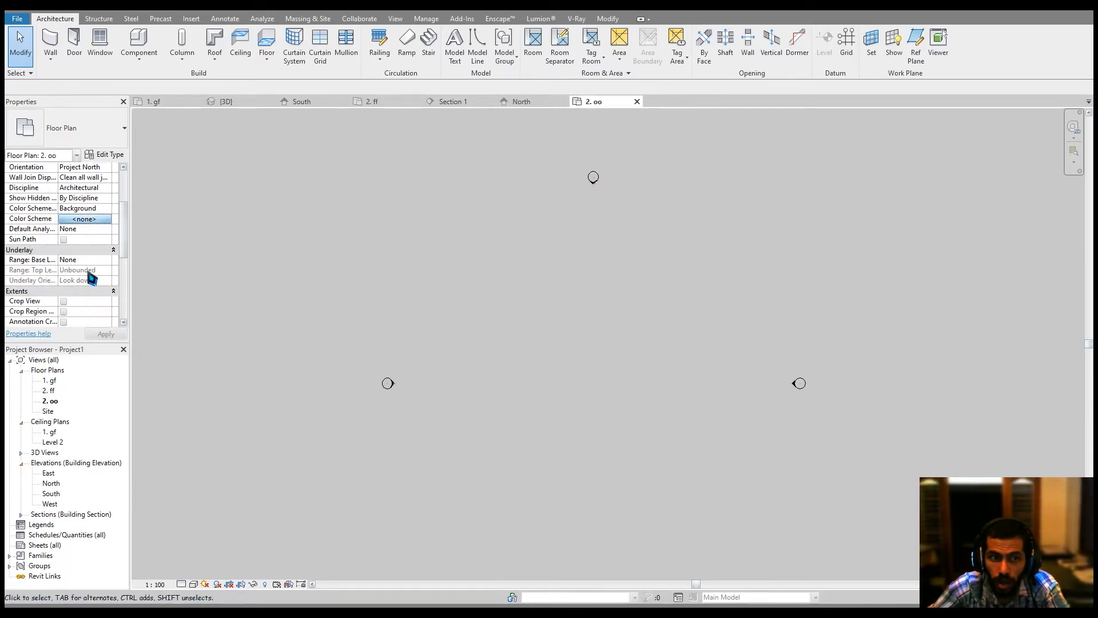
pyautogui.click(107, 260)
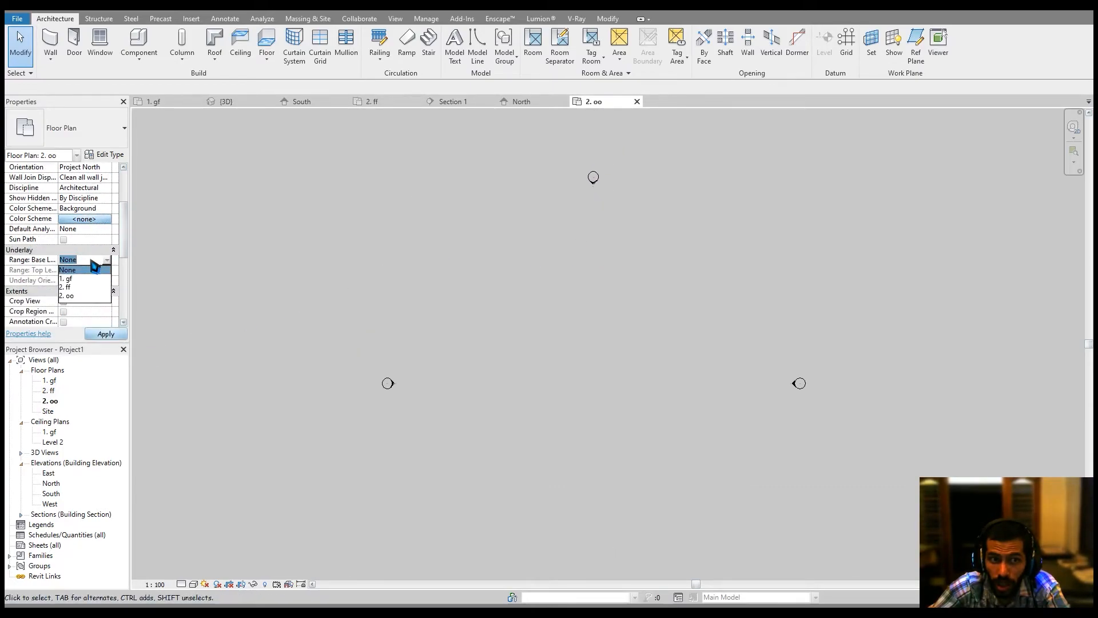
pyautogui.click(75, 288)
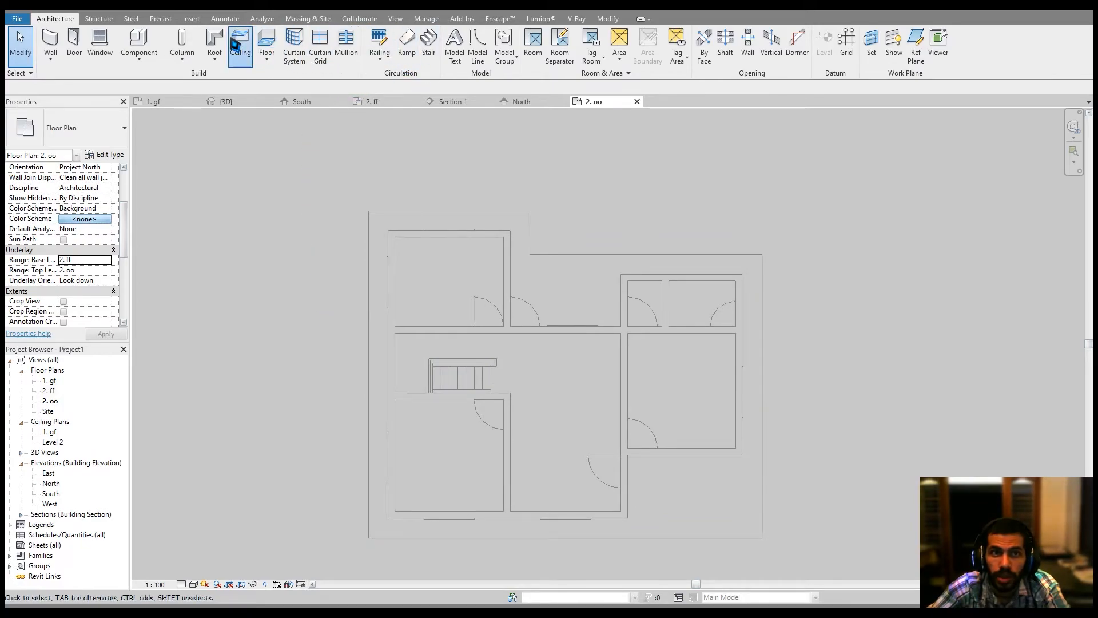
# Start a footprint roof on 2. oo with a 60 cm overhang and the Generic - 125mm roof type.
pyautogui.click(214, 40)
pyautogui.click(137, 87)
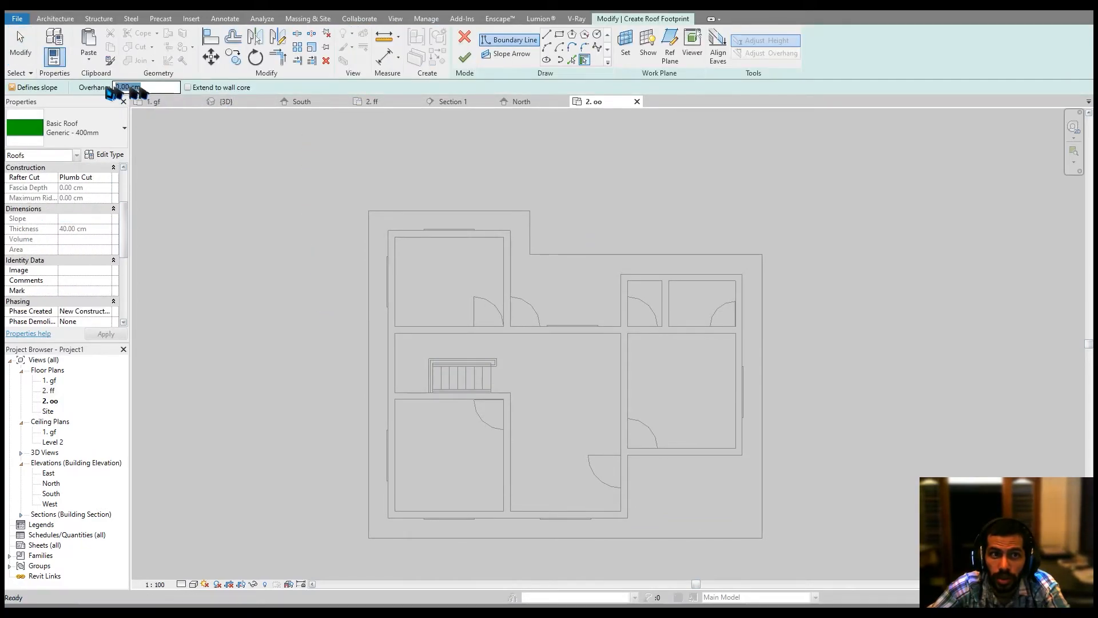
pyautogui.write('60')
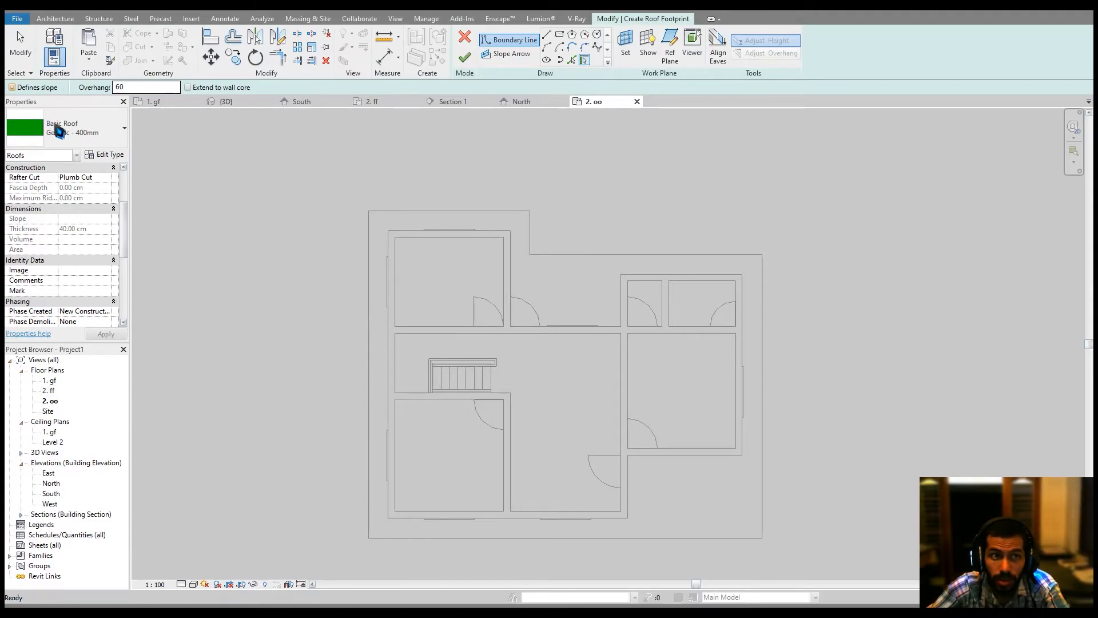
pyautogui.click(59, 132)
pyautogui.scroll(1, 80, 189)
pyautogui.click(79, 227)
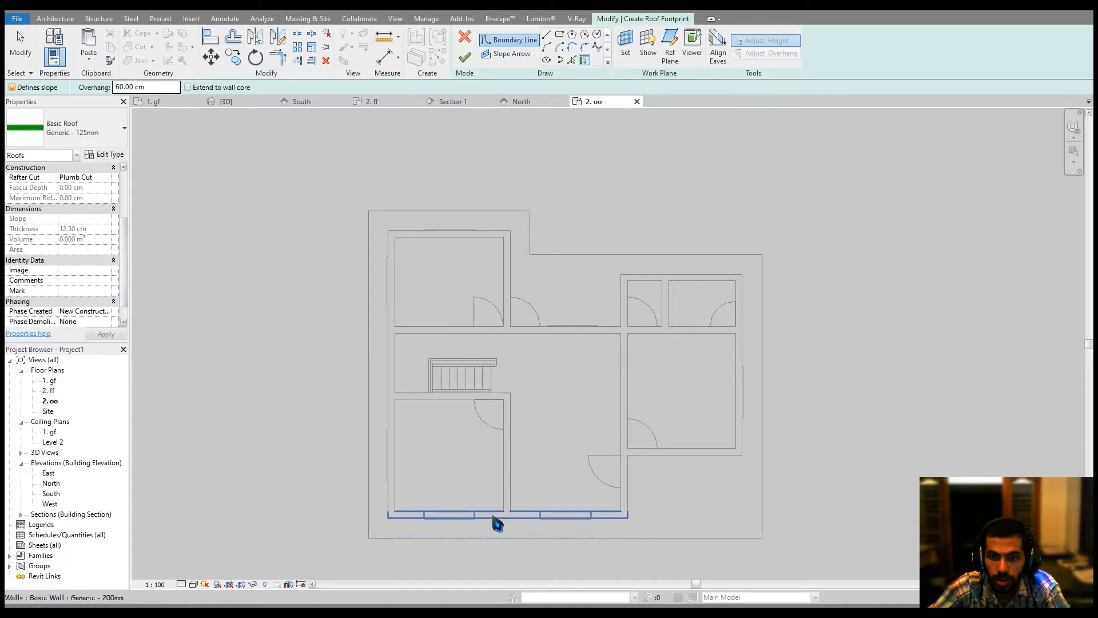
# Pick the outer walls of the second storey to create the roof boundary lines.
pyautogui.click(505, 525)
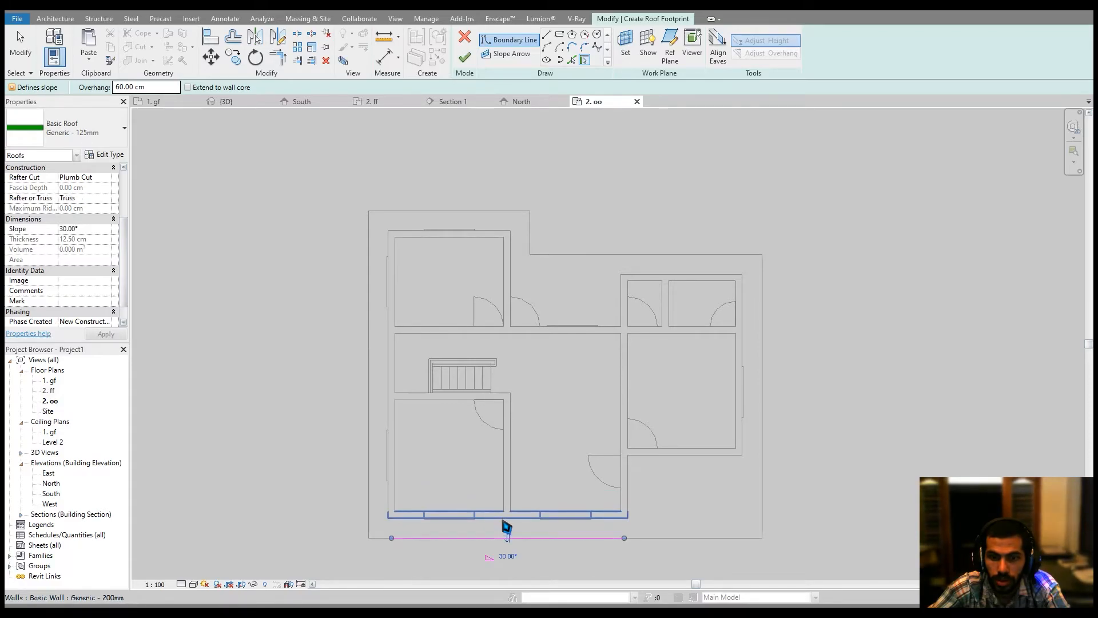
pyautogui.click(392, 460)
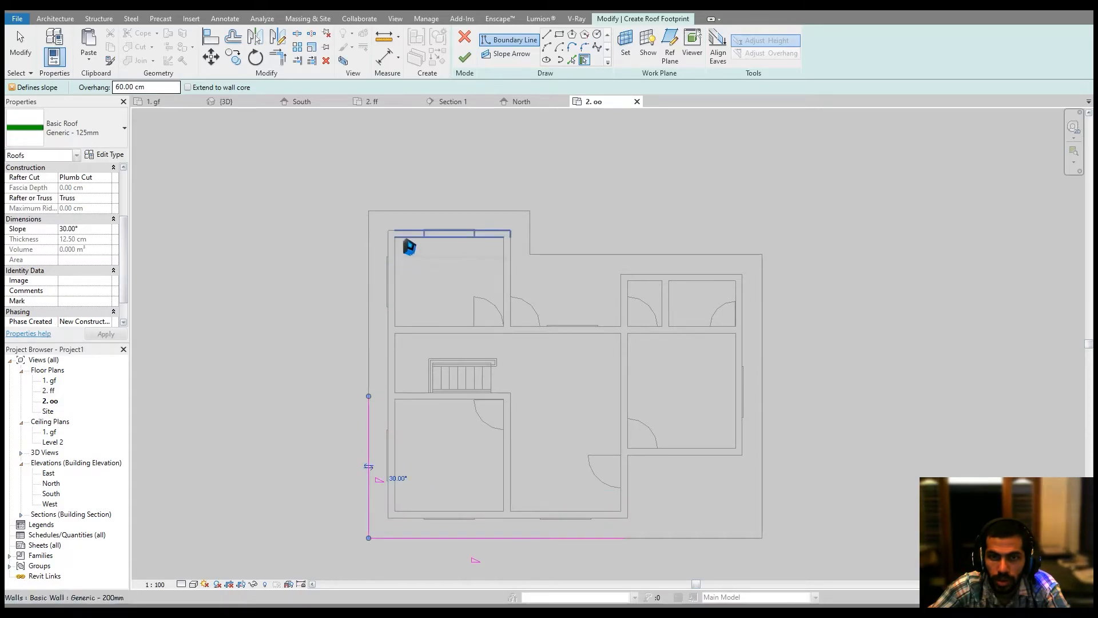
pyautogui.click(413, 232)
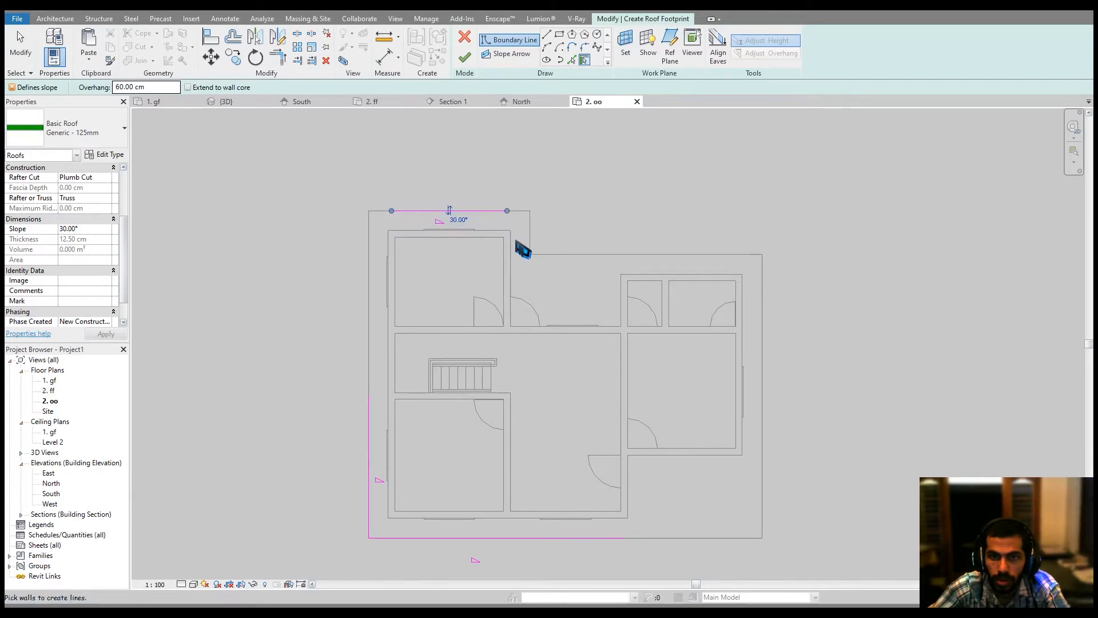
pyautogui.click(517, 259)
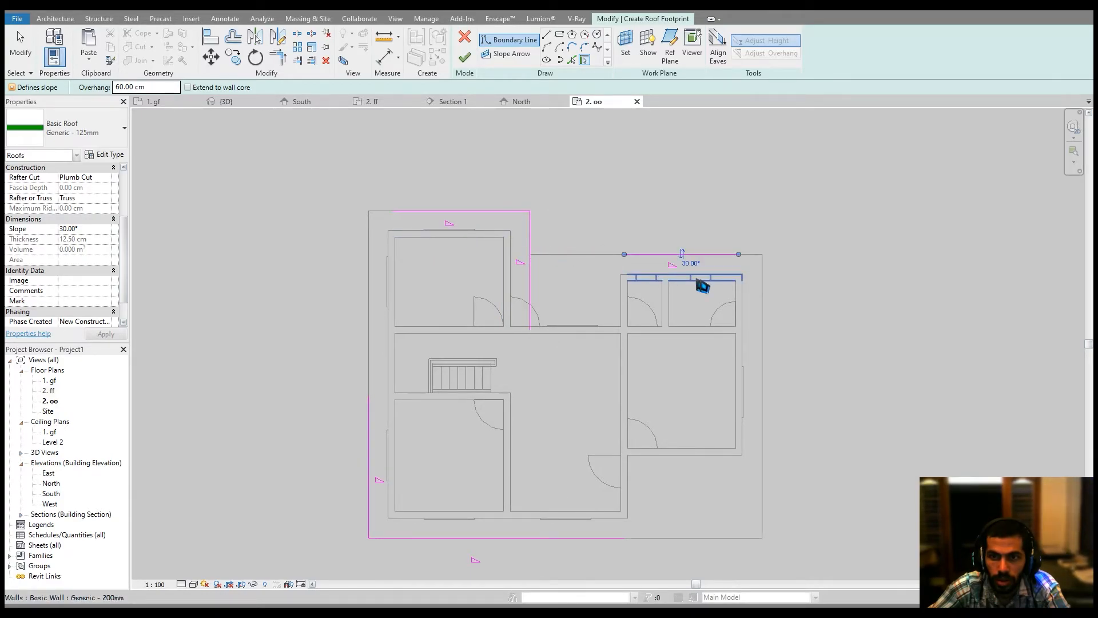
pyautogui.click(703, 286)
pyautogui.moveTo(631, 515); pyautogui.dragTo(638, 464, button='middle')
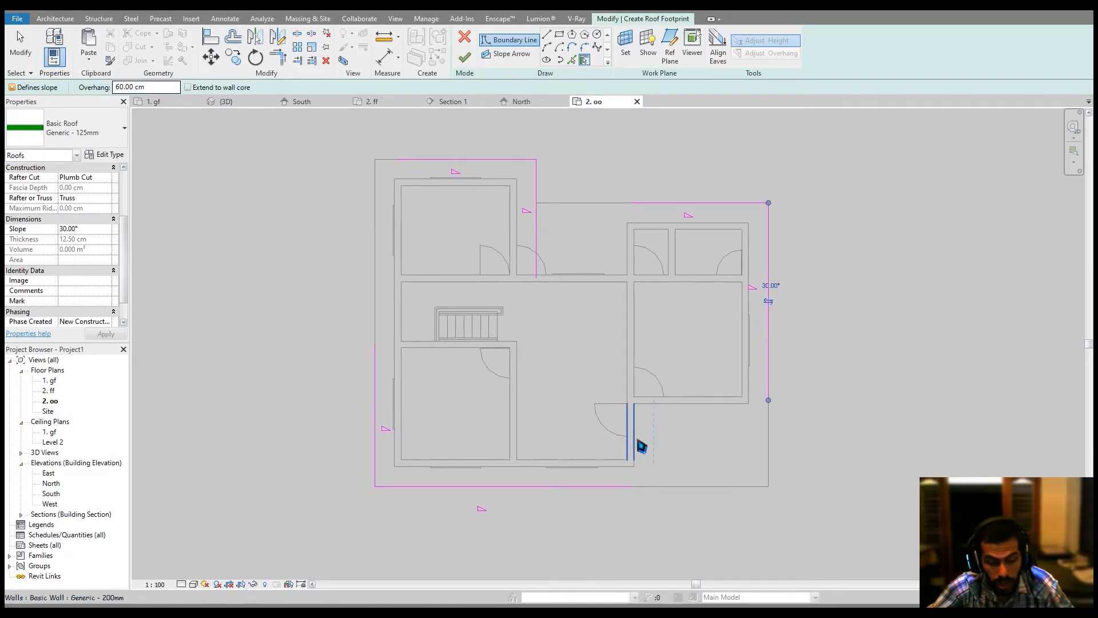
pyautogui.press('Escape')
# Trim the roof boundary lines into closed corners and finish the roof.
pyautogui.keyDown('ctrl'); pyautogui.click(768, 395); pyautogui.keyUp('ctrl')
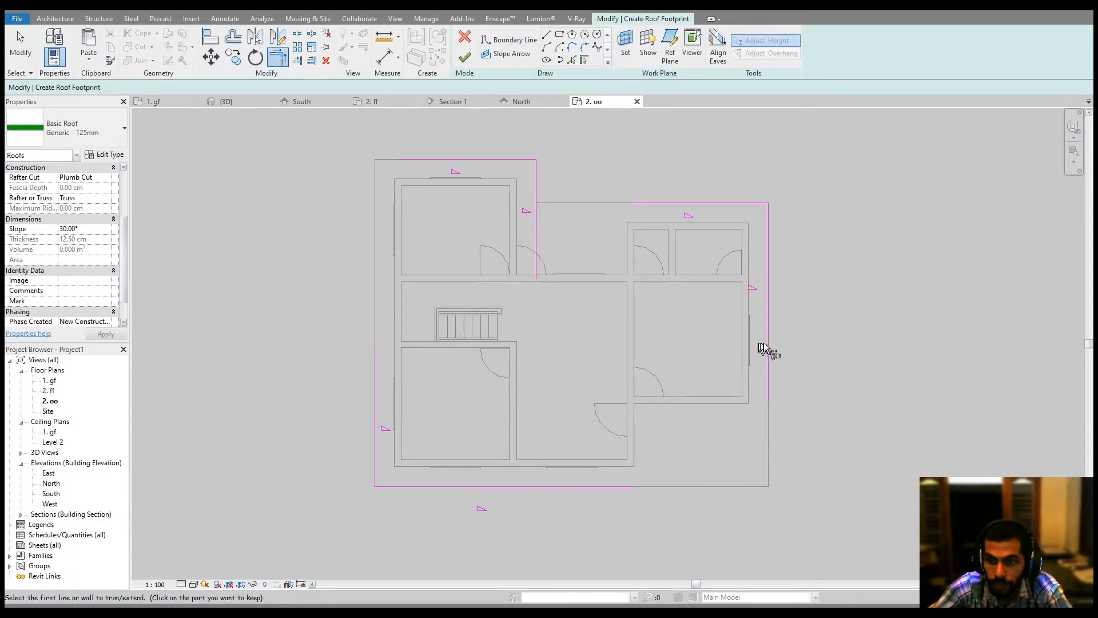
pyautogui.click(626, 486)
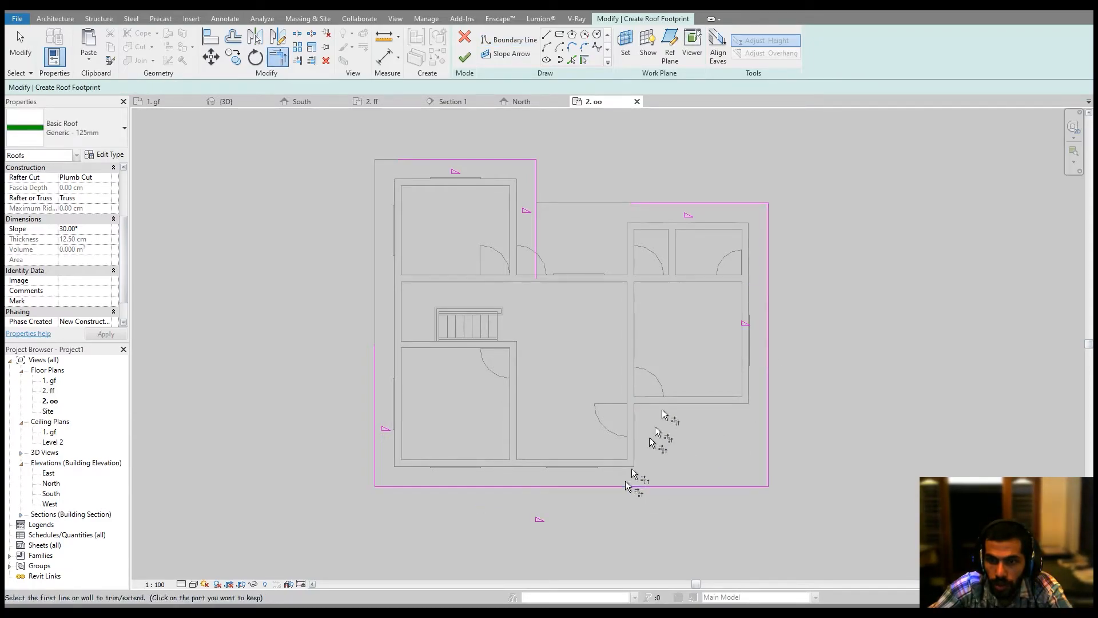
pyautogui.click(672, 204)
pyautogui.click(536, 182)
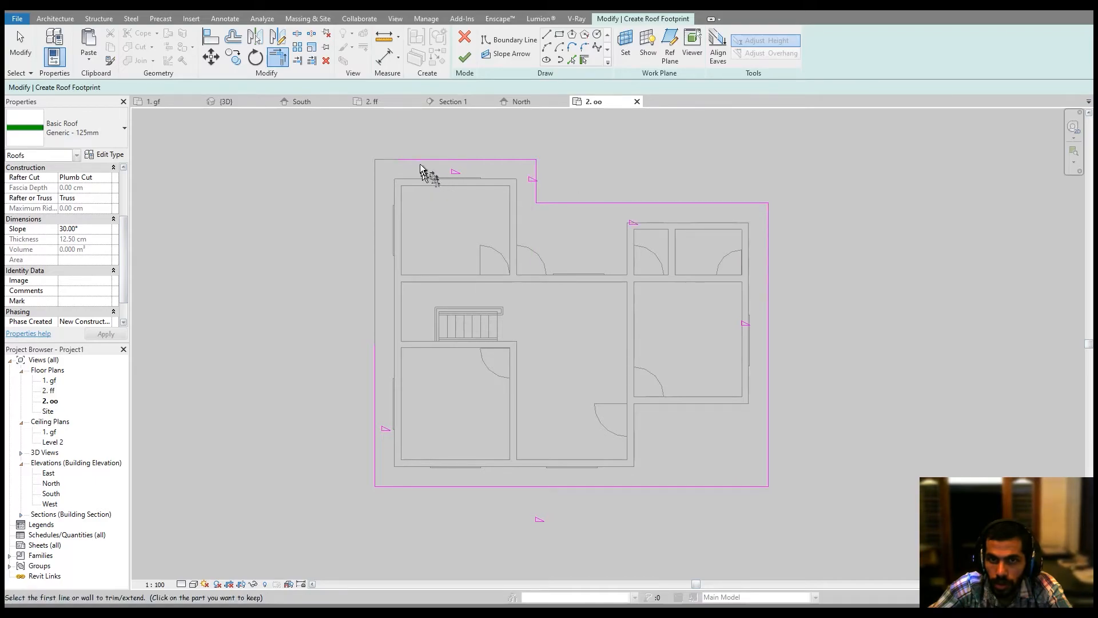
pyautogui.click(421, 166)
pyautogui.click(383, 344)
pyautogui.moveTo(480, 298); pyautogui.dragTo(481, 302, button='middle')
pyautogui.click(464, 59)
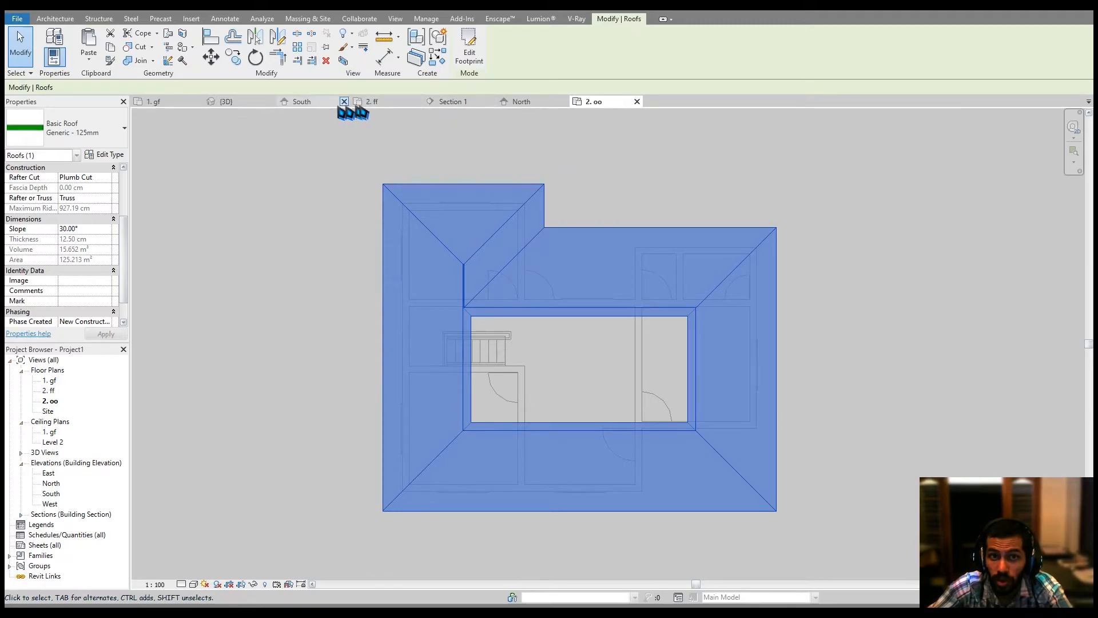
# Inspect the new hipped roof from several angles in the 3D view.
pyautogui.click(240, 104)
pyautogui.scroll(-6, 563, 272)
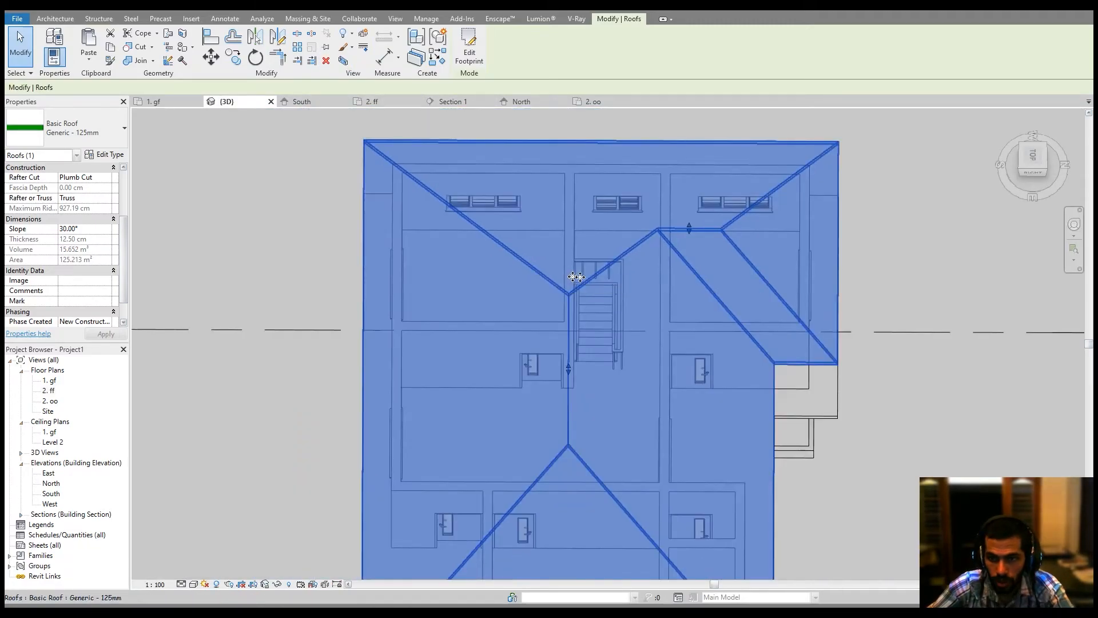
pyautogui.press('Escape')
pyautogui.keyDown('shift'); pyautogui.moveTo(853, 412); pyautogui.dragTo(829, 191, button='middle'); pyautogui.keyUp('shift')
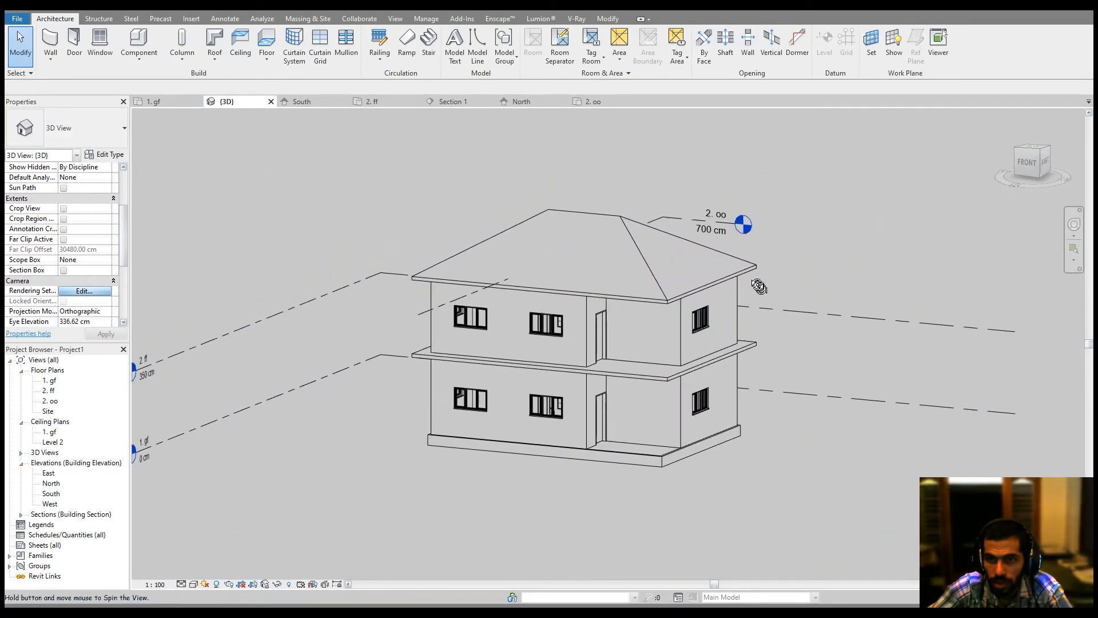
pyautogui.scroll(5, 778, 332)
pyautogui.scroll(-1, 767, 348)
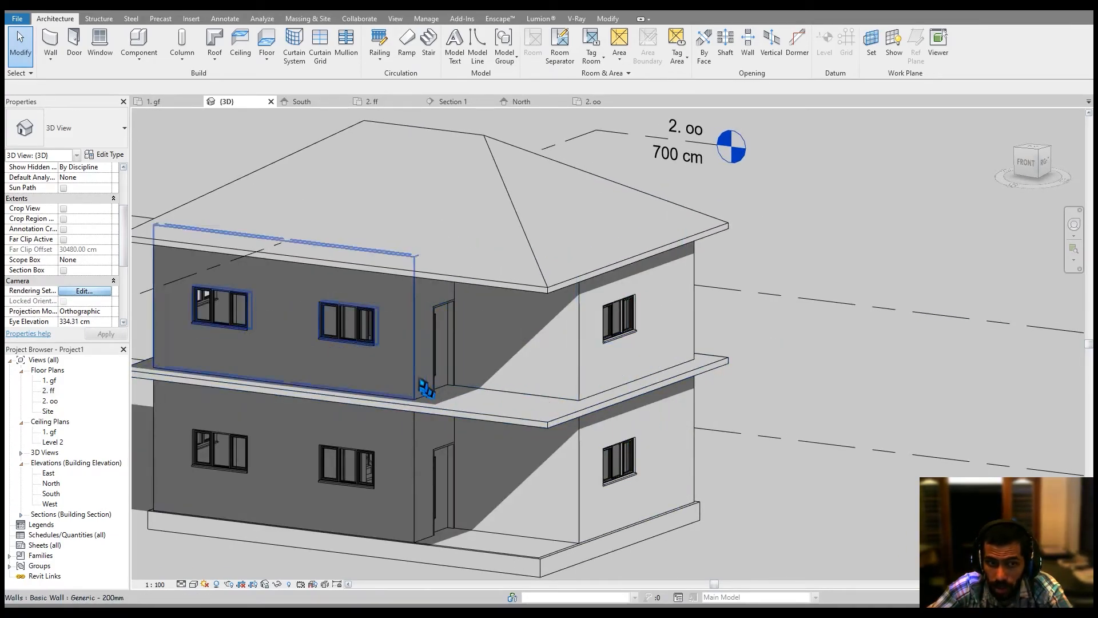
pyautogui.moveTo(331, 410); pyautogui.dragTo(377, 388, button='middle')
# Open the 2. ff plan, start a Railing, and sketch its path along the balcony's front edge.
pyautogui.doubleClick(49, 390)
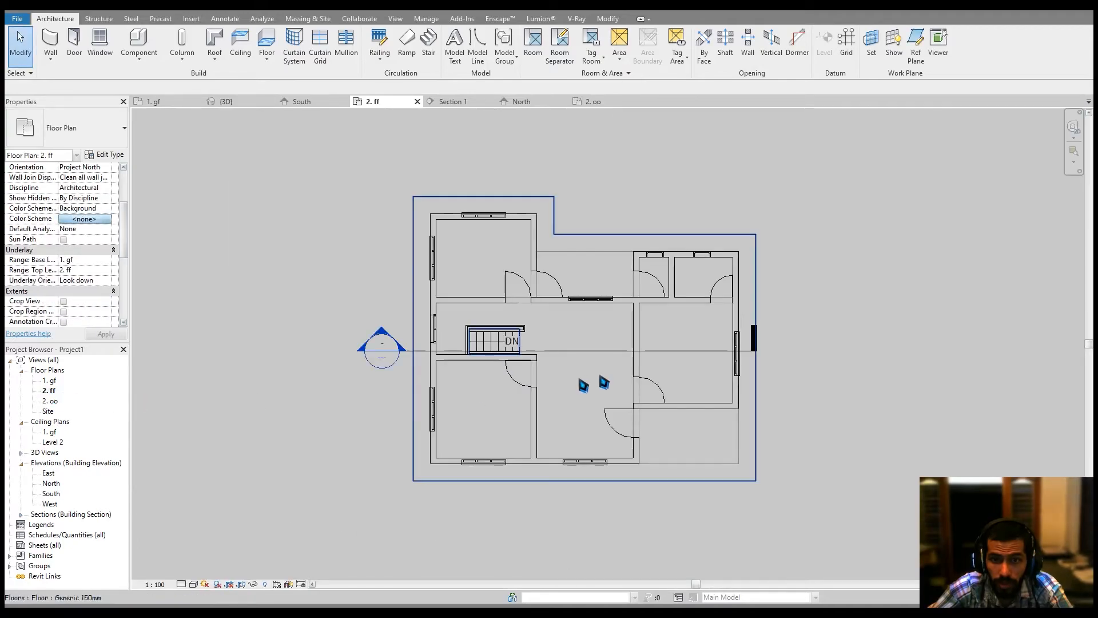
pyautogui.scroll(3, 756, 452)
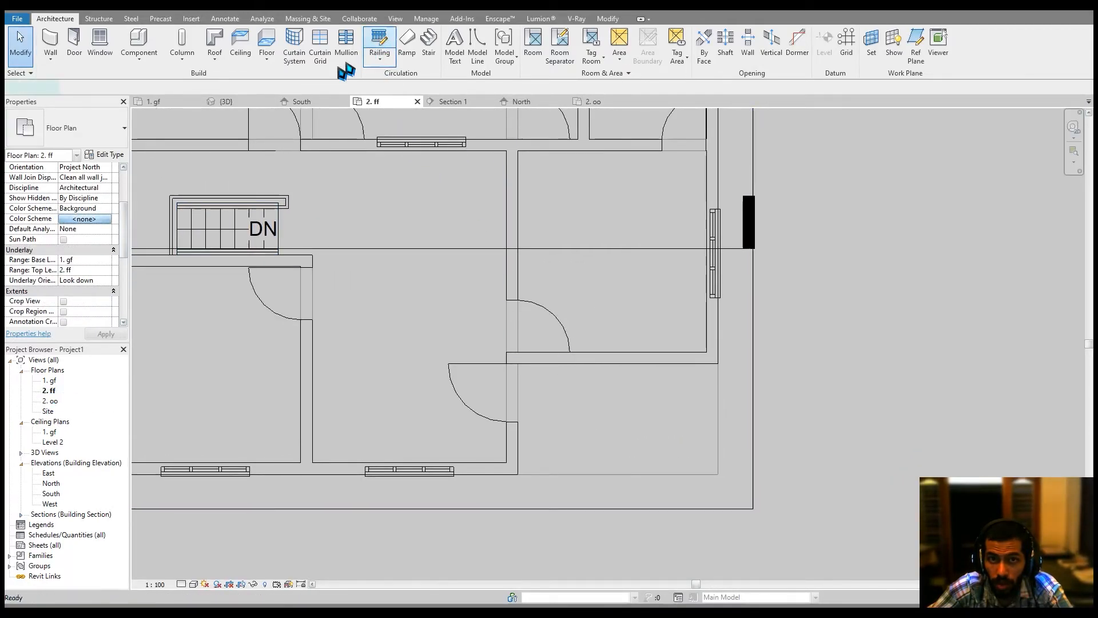
pyautogui.click(380, 43)
pyautogui.scroll(2, 503, 486)
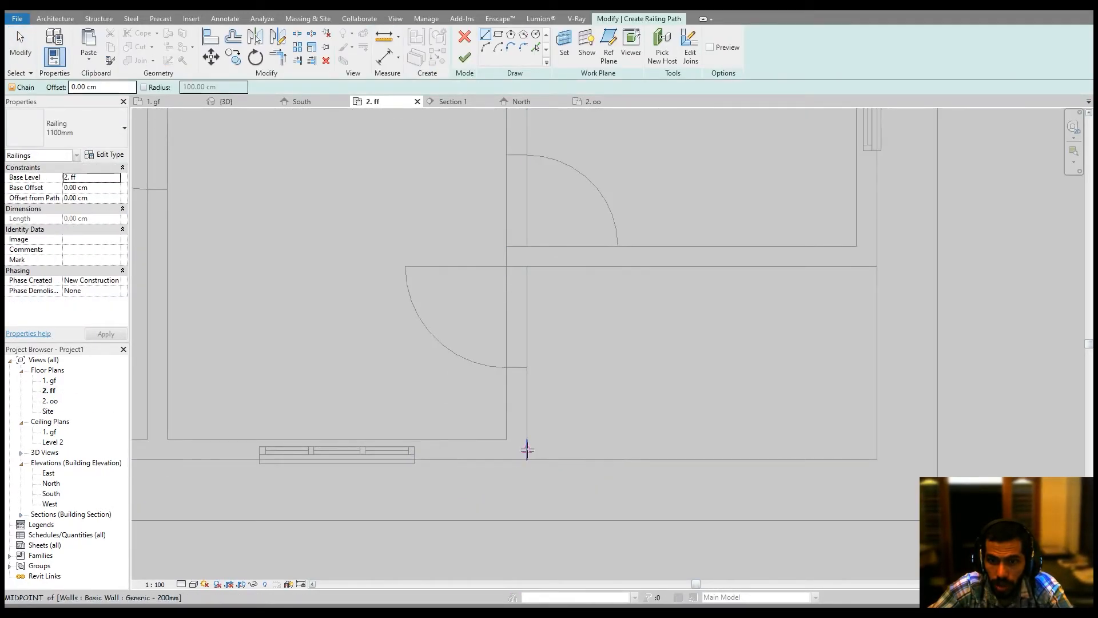
pyautogui.click(527, 449)
pyautogui.click(746, 450)
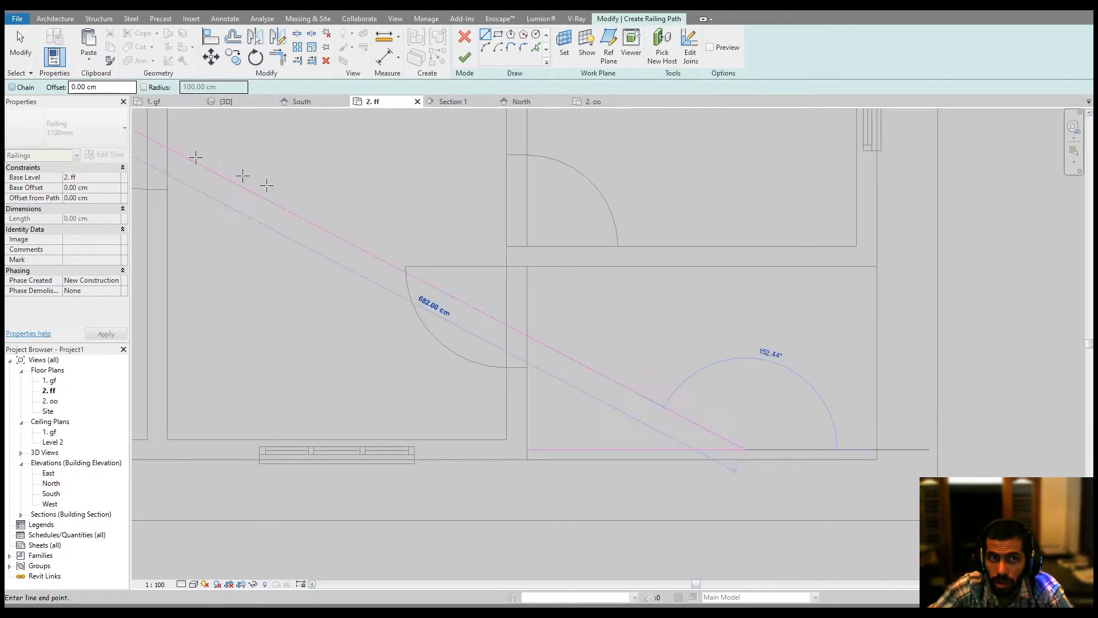
pyautogui.press('Escape')
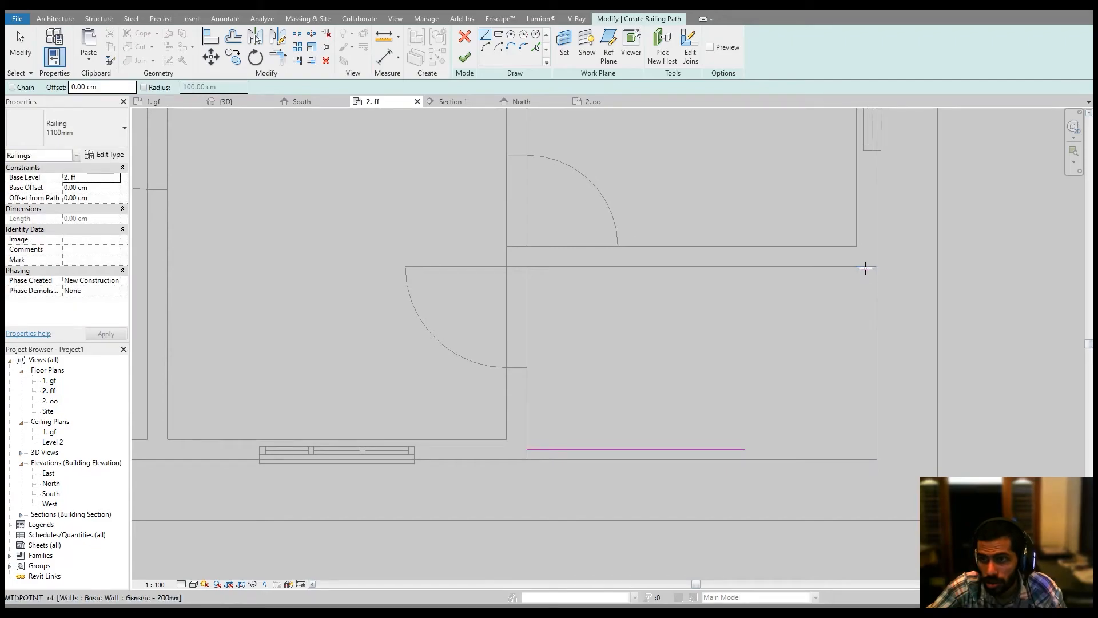
# Sketch the railing path along the balcony's side edge, join it to the front segment, and finish the railing.
pyautogui.click(866, 268)
pyautogui.click(867, 373)
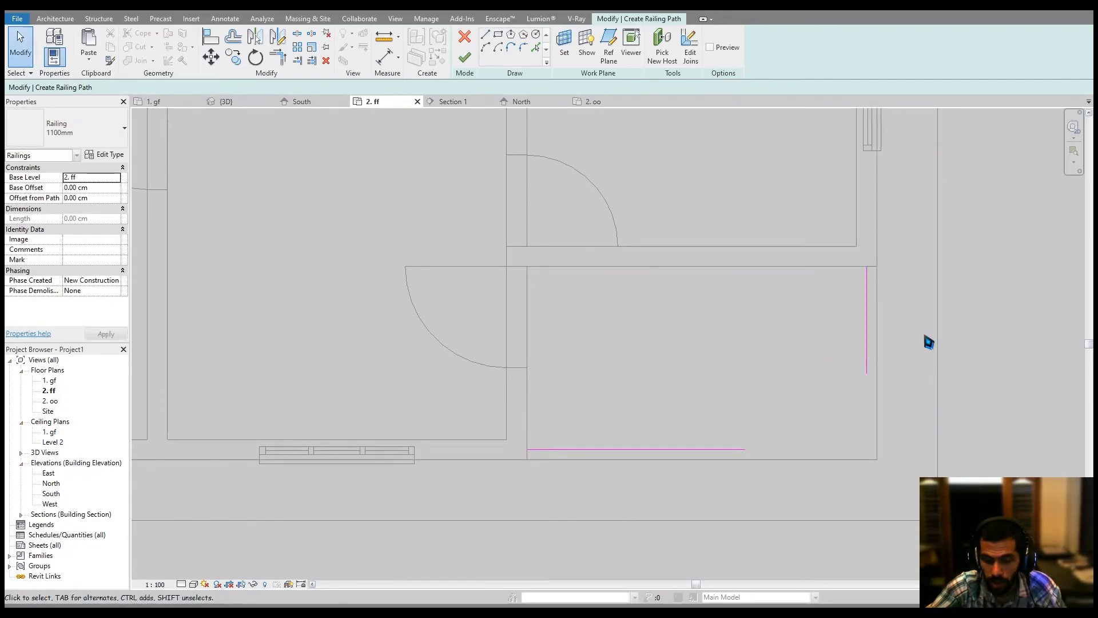
pyautogui.click(753, 449)
pyautogui.keyDown('ctrl'); pyautogui.click(870, 366); pyautogui.keyUp('ctrl')
pyautogui.click(870, 363)
pyautogui.moveTo(890, 322)
pyautogui.mouseDown(button='middle')
pyautogui.moveTo(873, 344)
pyautogui.moveTo(775, 353)
pyautogui.moveTo(767, 343)
pyautogui.mouseUp(button='middle')
pyautogui.click(469, 61)
# Inspect the new balcony railing from several angles in the 3D view.
pyautogui.scroll(-1, 827, 353)
pyautogui.scroll(-3, 767, 344)
pyautogui.click(913, 365)
pyautogui.moveTo(879, 458); pyautogui.dragTo(865, 441, button='middle')
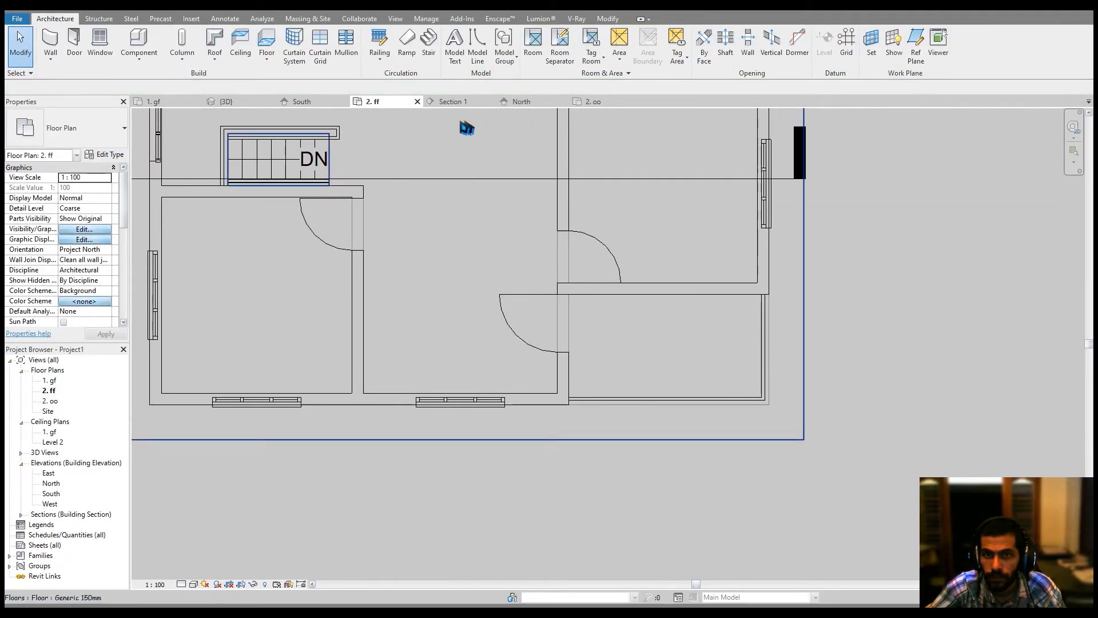
pyautogui.moveTo(404, 161); pyautogui.dragTo(428, 223, button='middle')
pyautogui.click(226, 101)
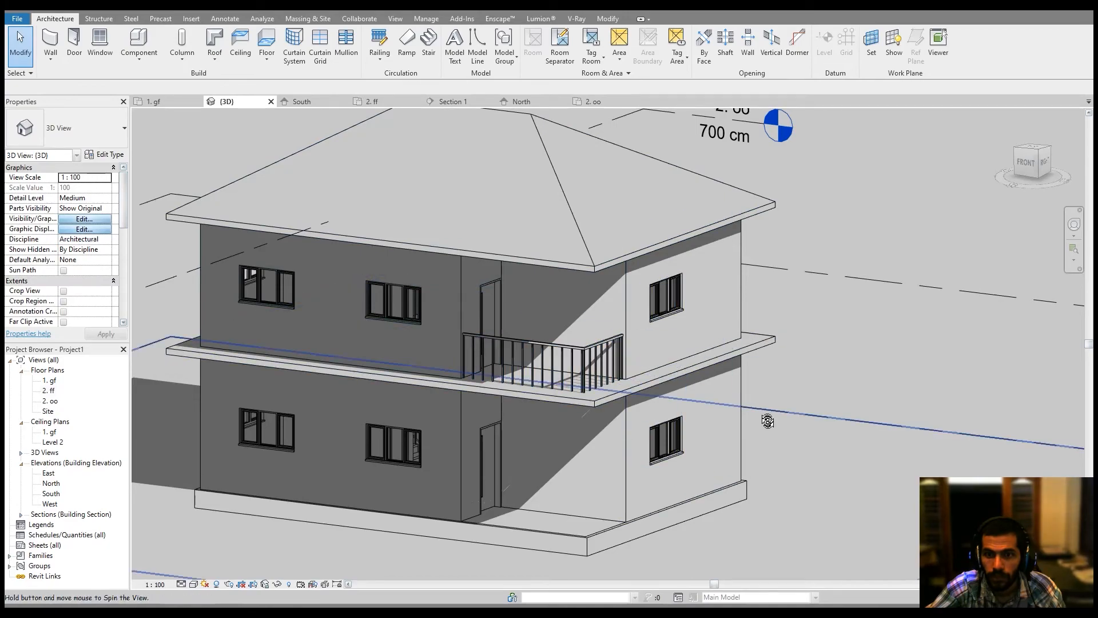
pyautogui.moveTo(768, 417)
pyautogui.mouseDown(button='middle')
pyautogui.moveTo(761, 437)
pyautogui.moveTo(770, 424)
pyautogui.mouseUp(button='middle')
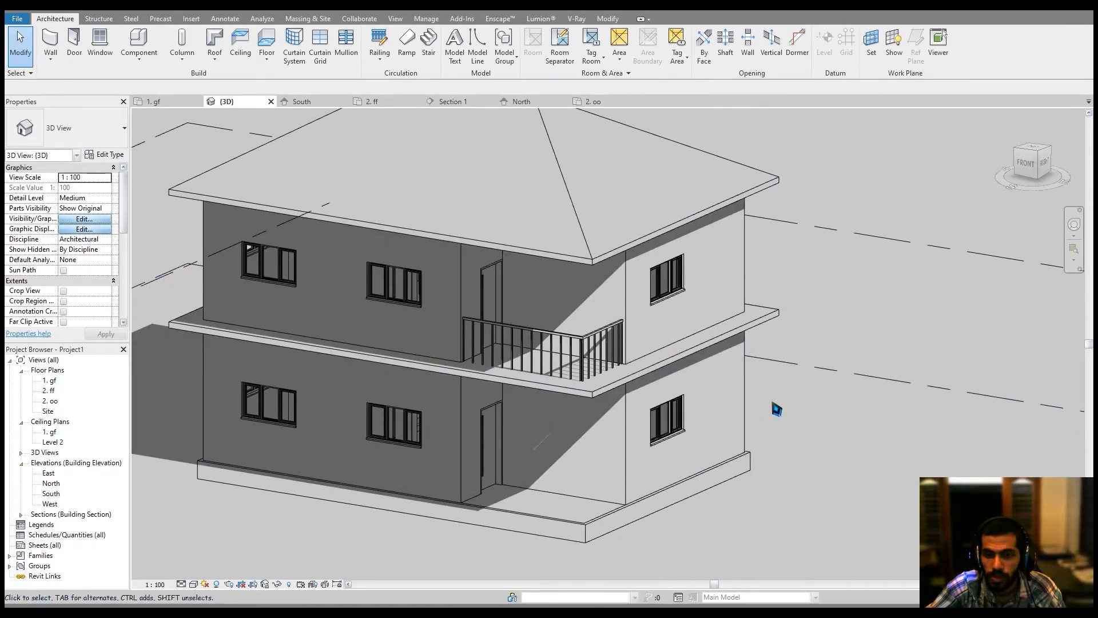
pyautogui.keyDown('shift'); pyautogui.moveTo(705, 487); pyautogui.dragTo(537, 508, button='middle'); pyautogui.keyUp('shift')
pyautogui.scroll(3, 538, 508)
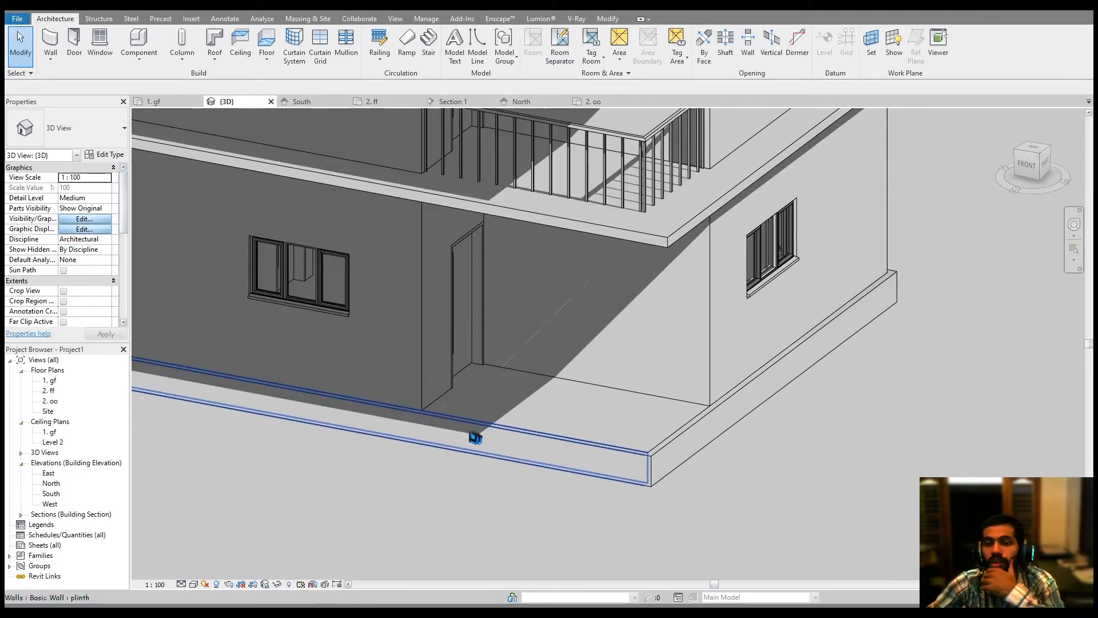
pyautogui.moveTo(664, 399); pyautogui.dragTo(657, 401, button='middle')
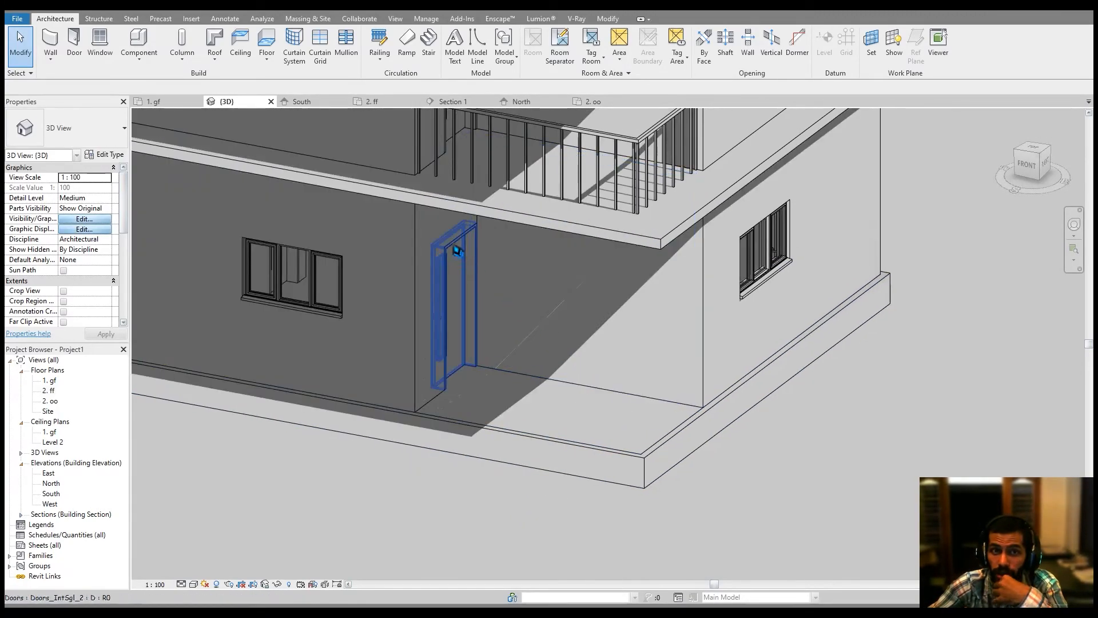
# On the 1. gf plan, start a Stair with a base offset of -45 cm and top level 1. gf.
pyautogui.click(159, 104)
pyautogui.moveTo(437, 324); pyautogui.dragTo(468, 258, button='middle')
pyautogui.scroll(-2, 468, 257)
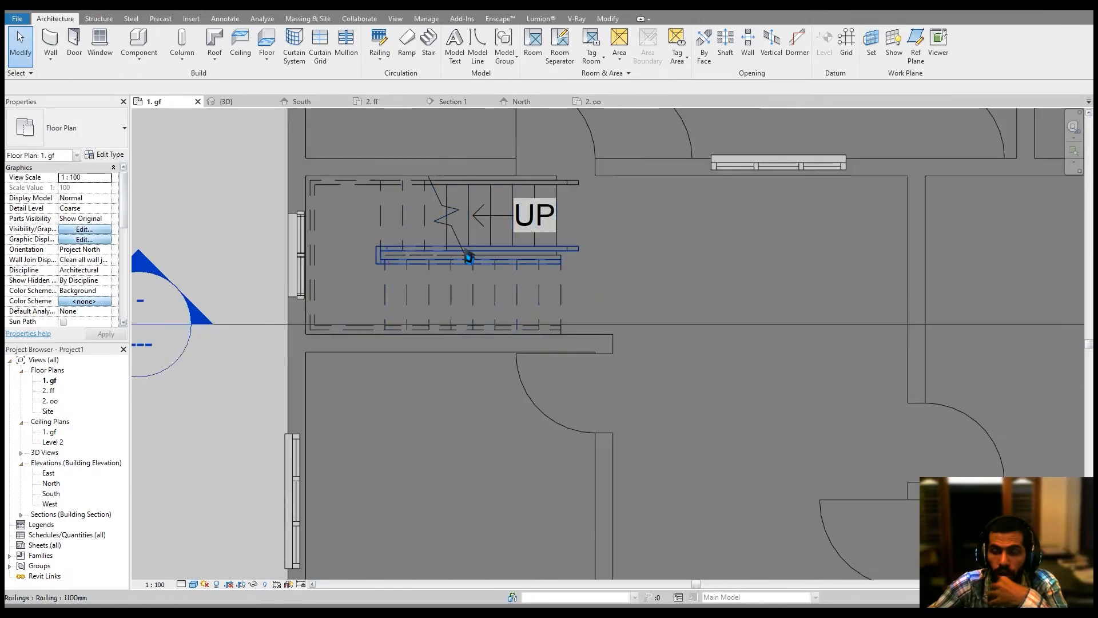
pyautogui.scroll(-2, 585, 372)
pyautogui.moveTo(586, 370); pyautogui.dragTo(505, 250, button='middle')
pyautogui.moveTo(733, 342); pyautogui.dragTo(687, 408, button='middle')
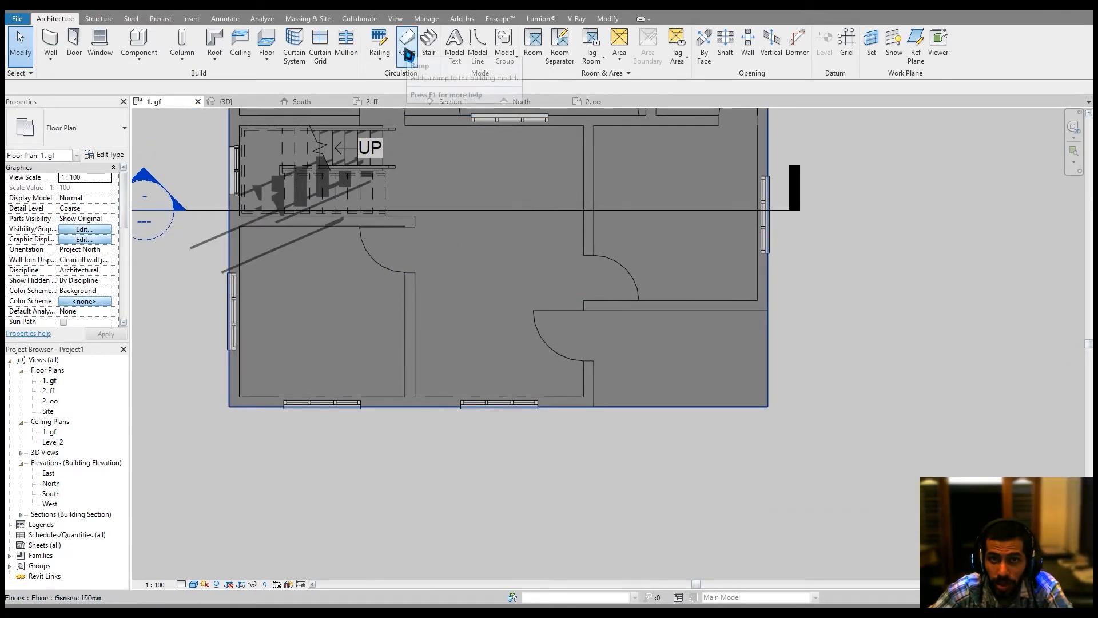
pyautogui.moveTo(489, 285); pyautogui.dragTo(489, 316, button='middle')
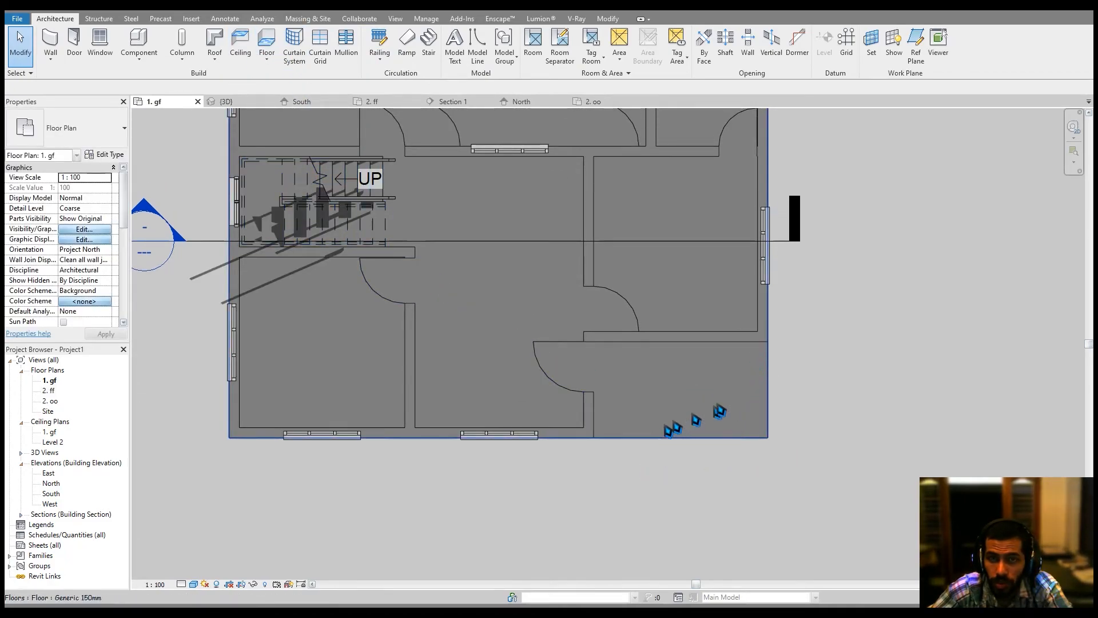
pyautogui.moveTo(578, 244); pyautogui.dragTo(570, 264, button='middle')
pyautogui.click(429, 40)
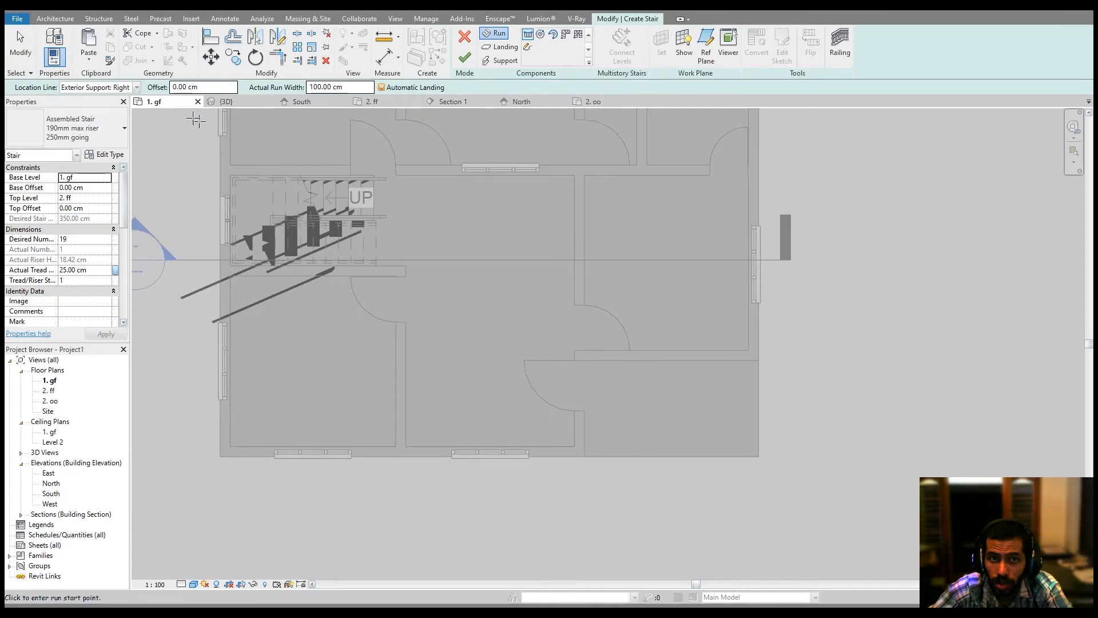
pyautogui.click(96, 188)
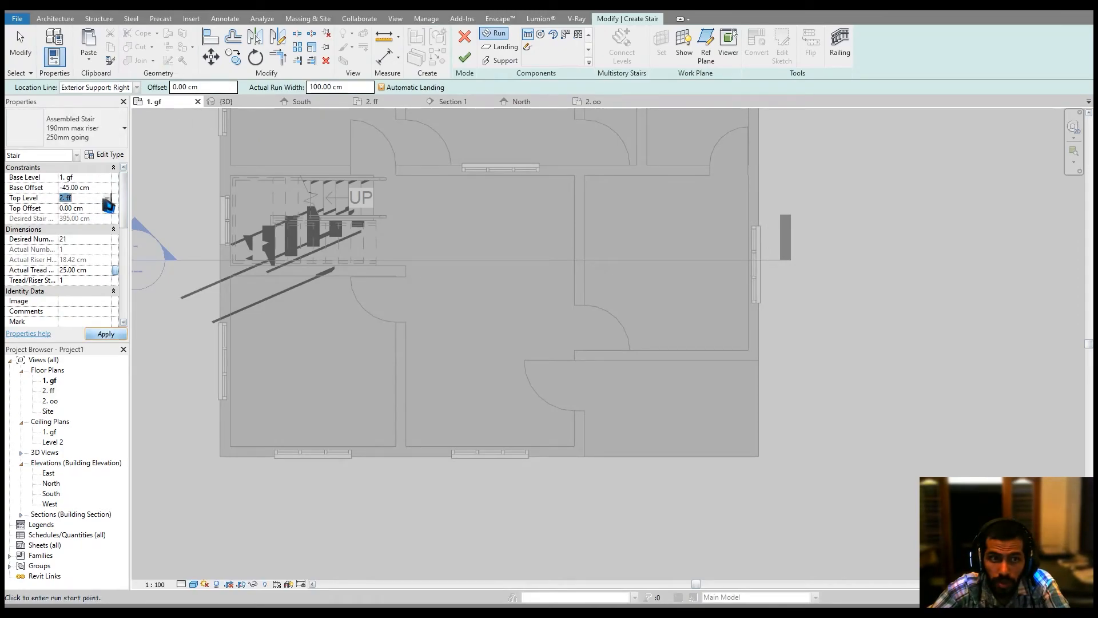
pyautogui.click(108, 199)
pyautogui.click(66, 217)
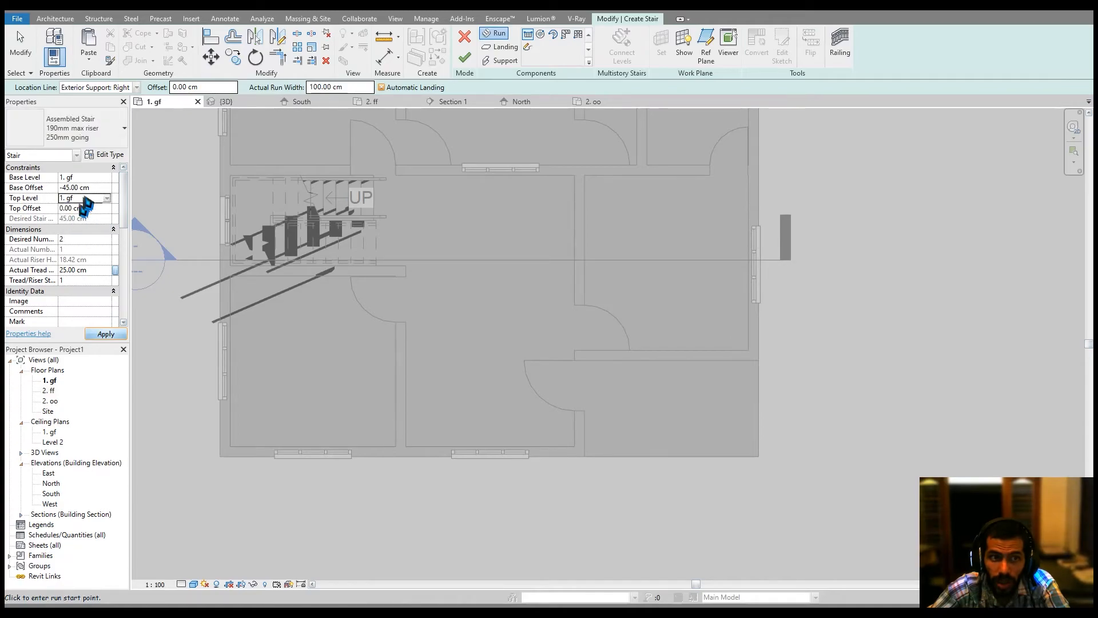
# Place a short entrance stair run outside the front wall.
pyautogui.scroll(4, 449, 363)
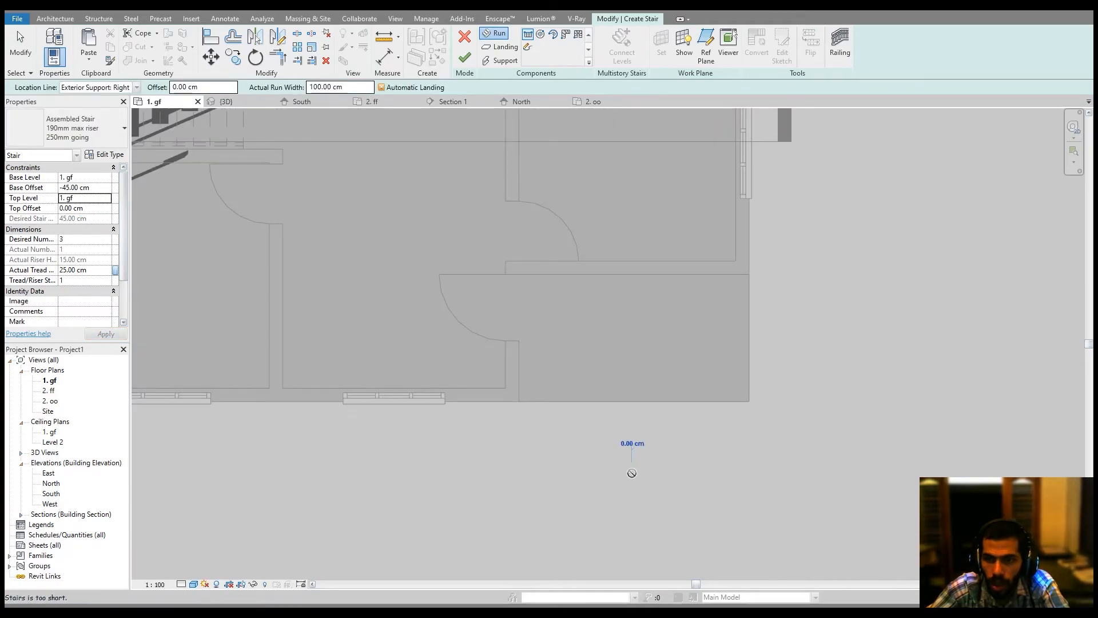
pyautogui.click(633, 473)
pyautogui.click(630, 426)
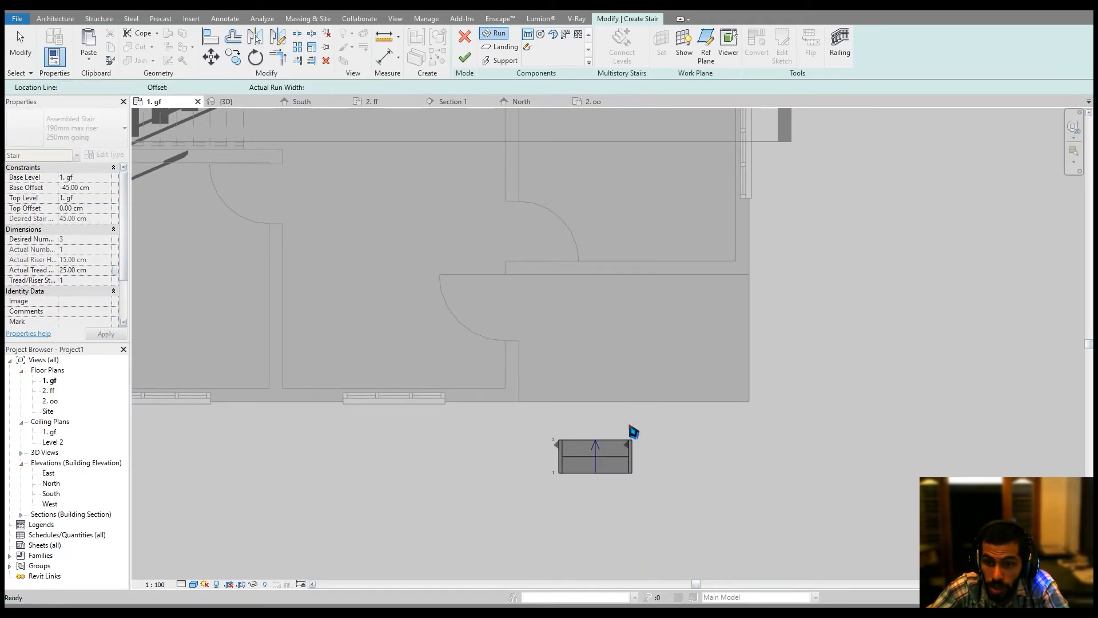
# Align the stair run's upper edge to the exterior face of the front wall.
pyautogui.moveTo(628, 422); pyautogui.dragTo(605, 437, button='middle')
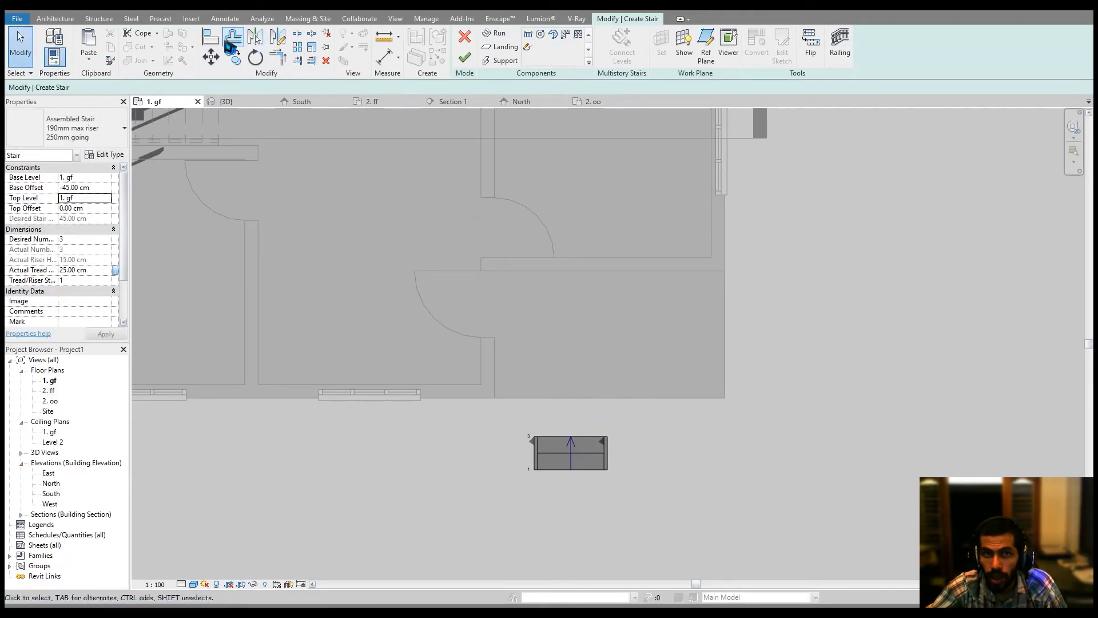
pyautogui.click(211, 37)
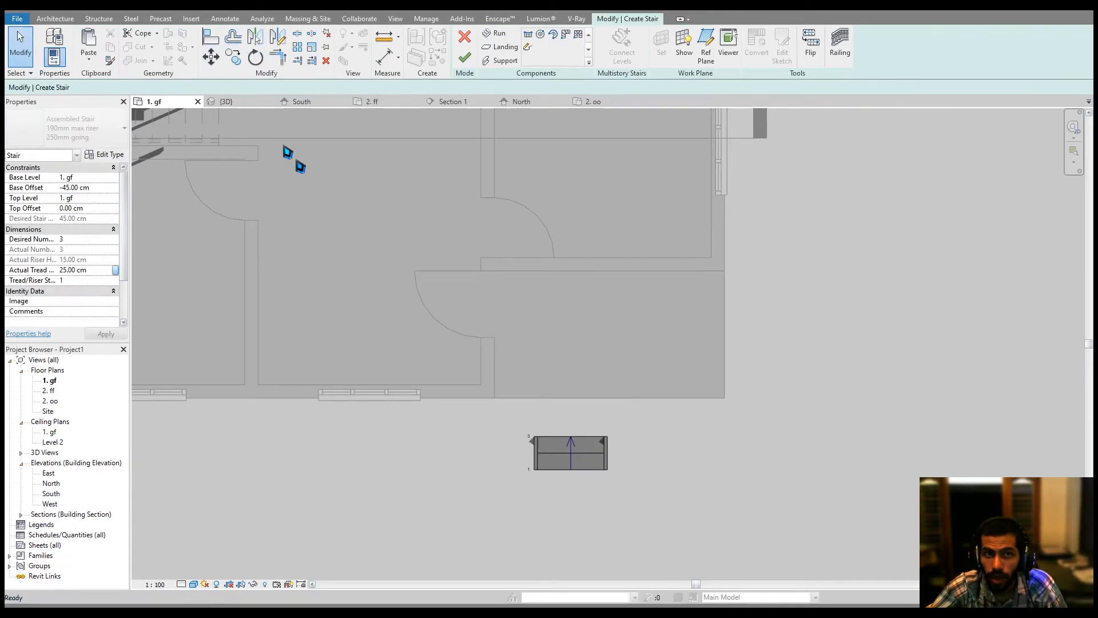
pyautogui.click(568, 394)
pyautogui.click(558, 435)
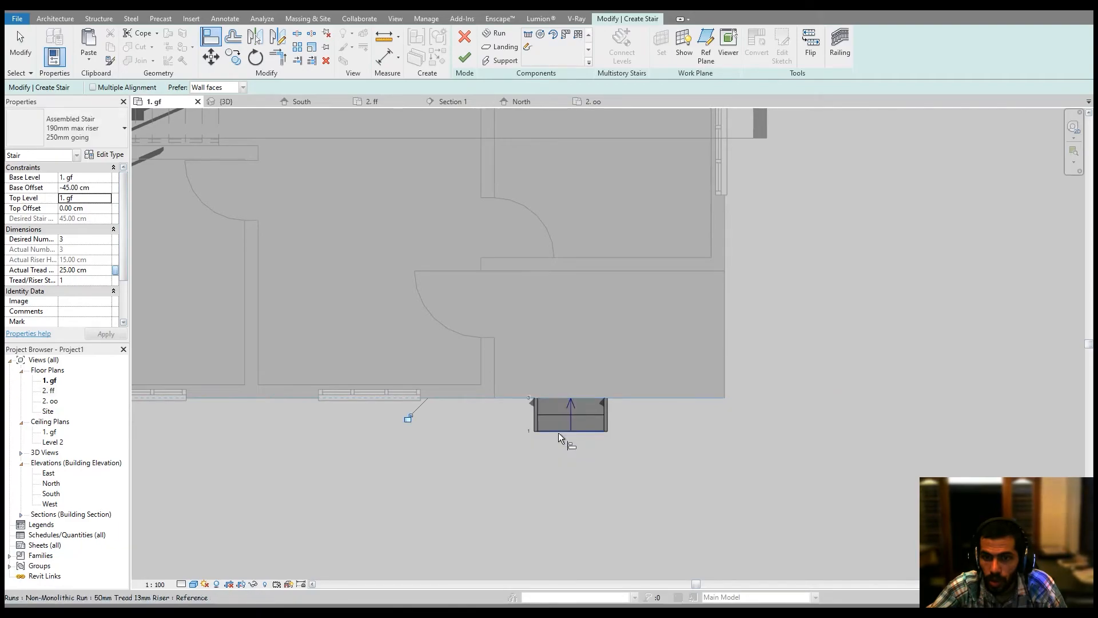
pyautogui.press('Escape')
# Convert the stair run to a custom sketch-based run and open its sketch for editing.
pyautogui.click(584, 428)
pyautogui.click(583, 428)
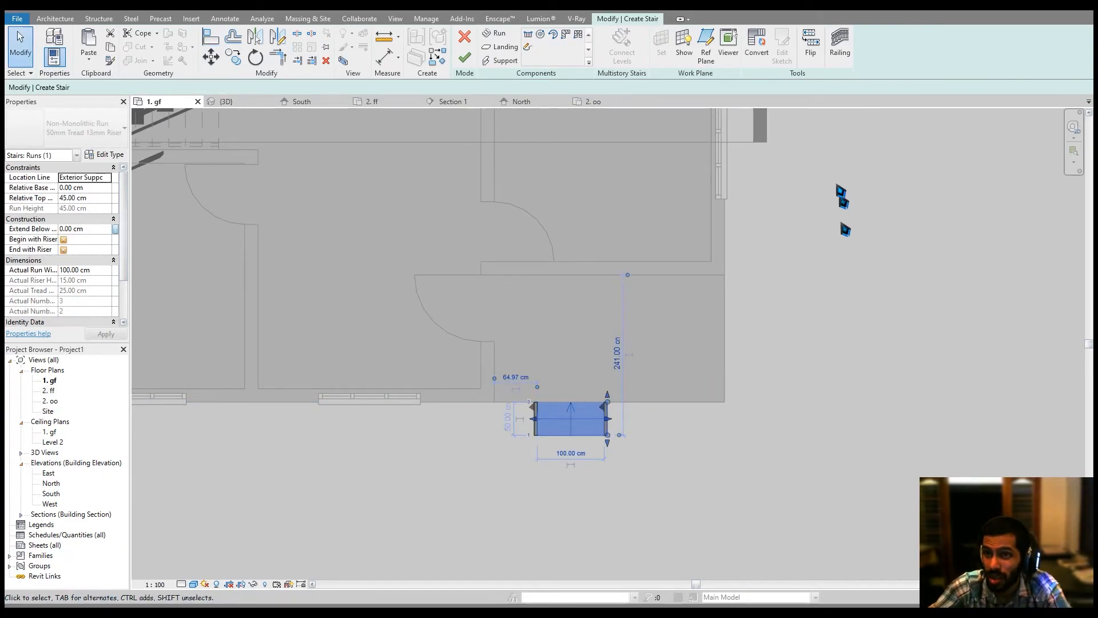
pyautogui.click(758, 53)
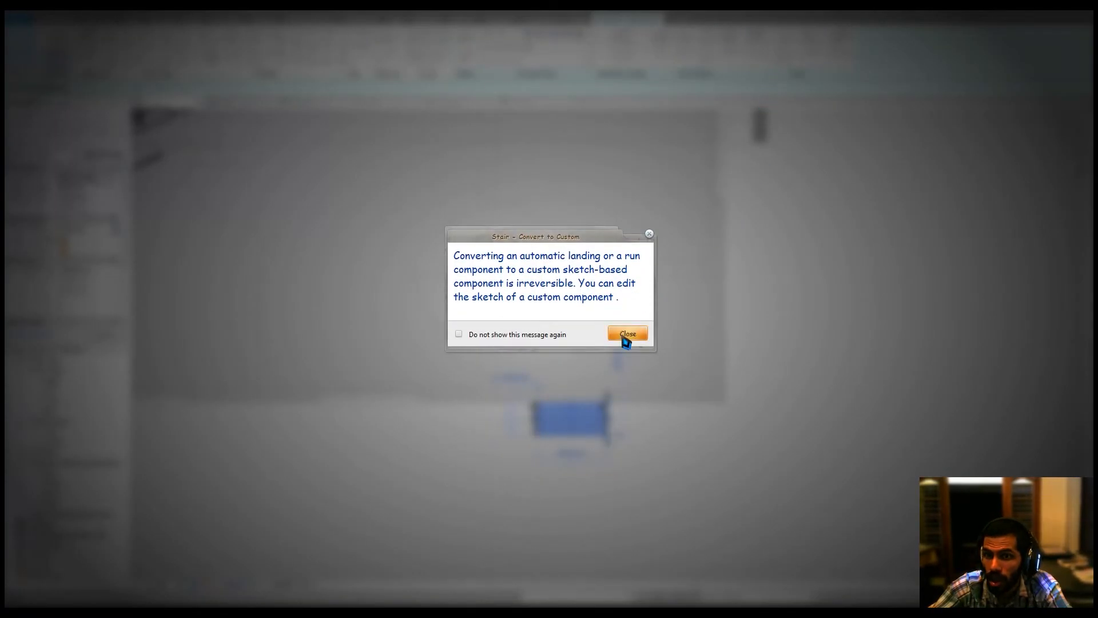
pyautogui.click(627, 335)
pyautogui.click(782, 53)
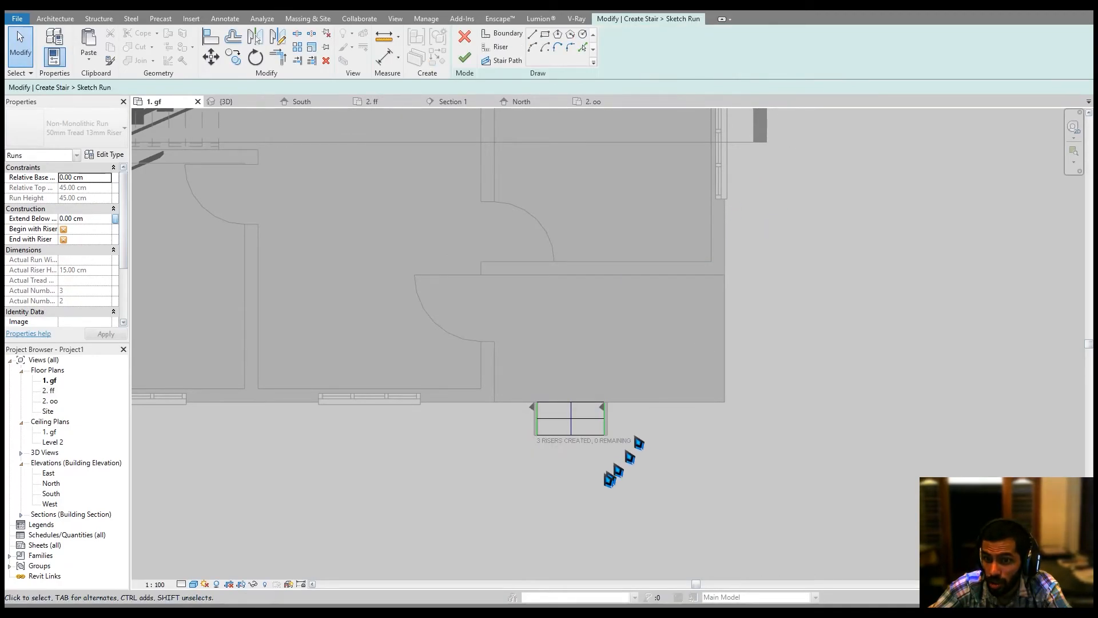
pyautogui.scroll(5, 564, 452)
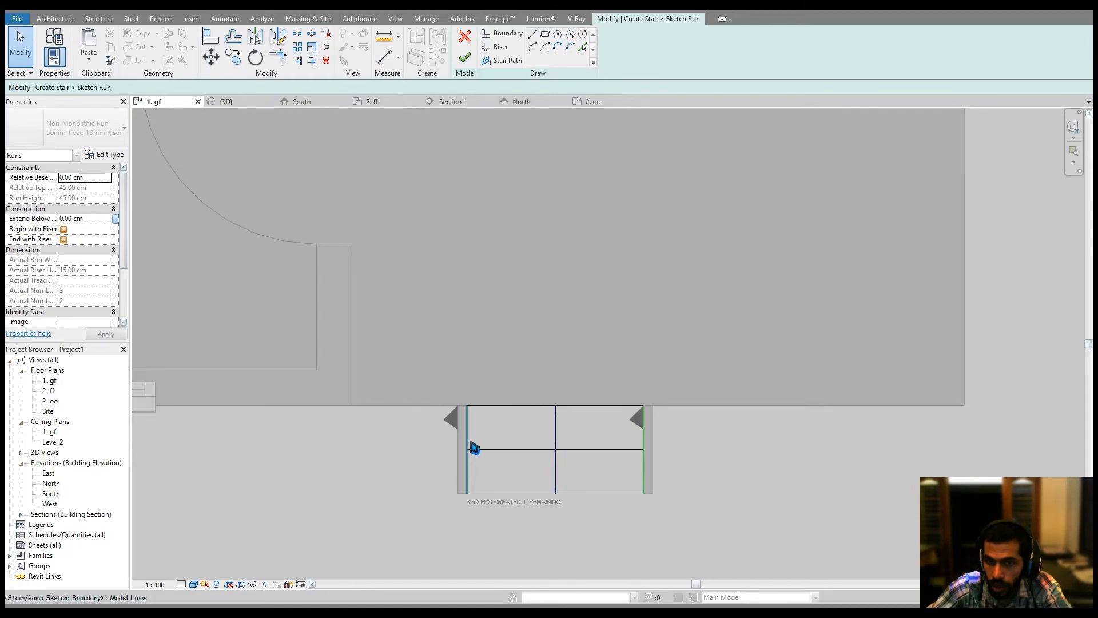
# Align the run's right boundary line to the exterior face of the side wall.
pyautogui.moveTo(432, 420); pyautogui.dragTo(464, 407, button='middle')
pyautogui.click(210, 37)
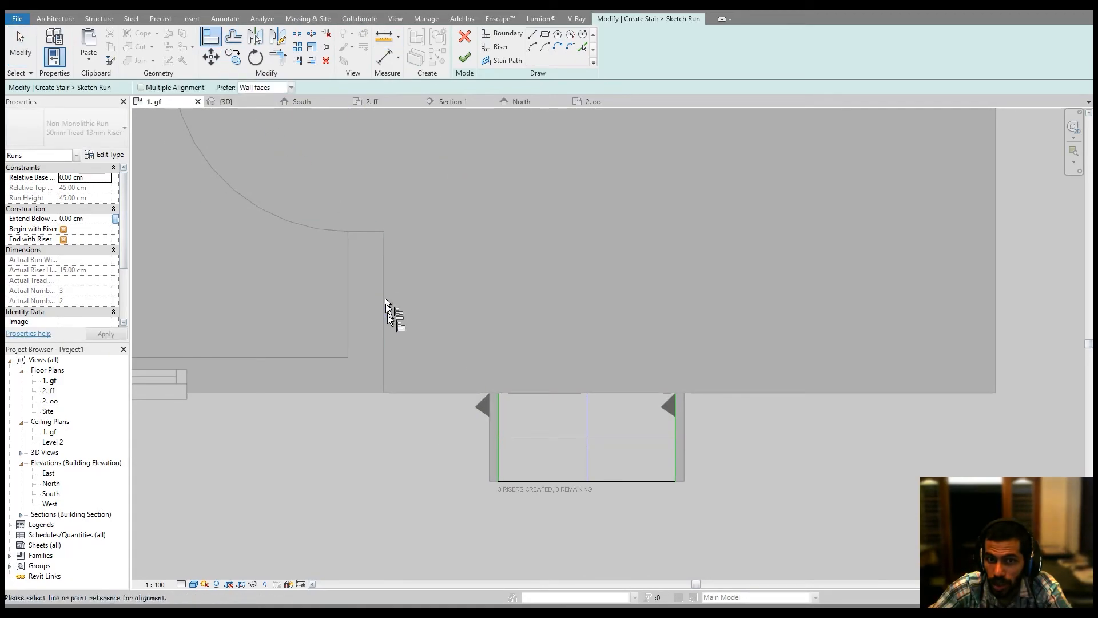
pyautogui.click(384, 319)
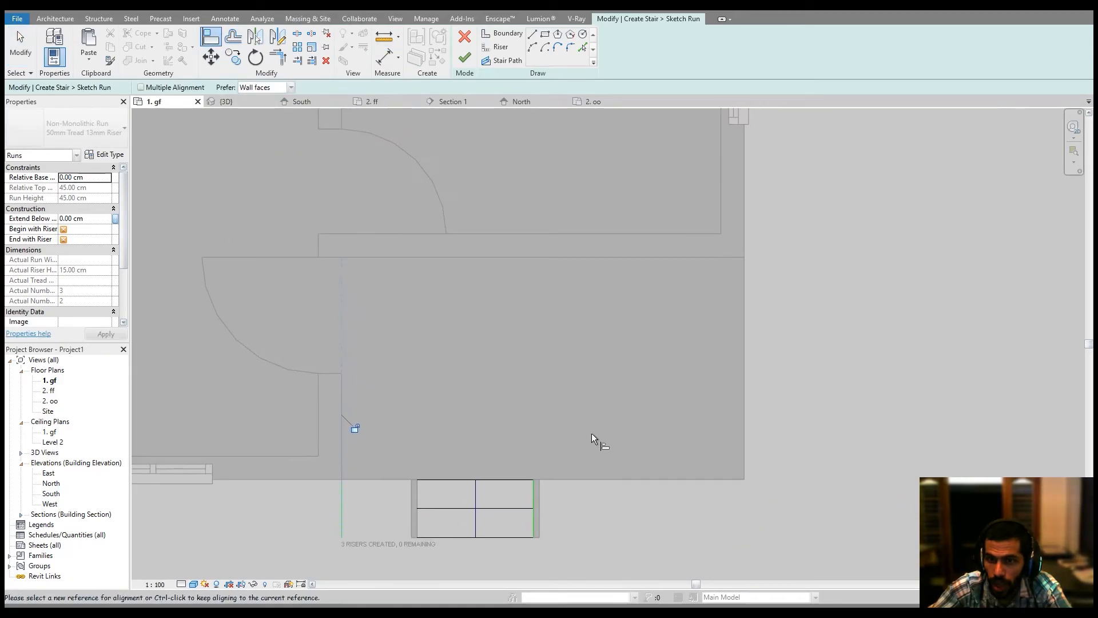
pyautogui.scroll(-1, 592, 433)
pyautogui.moveTo(662, 368); pyautogui.dragTo(650, 388, button='middle')
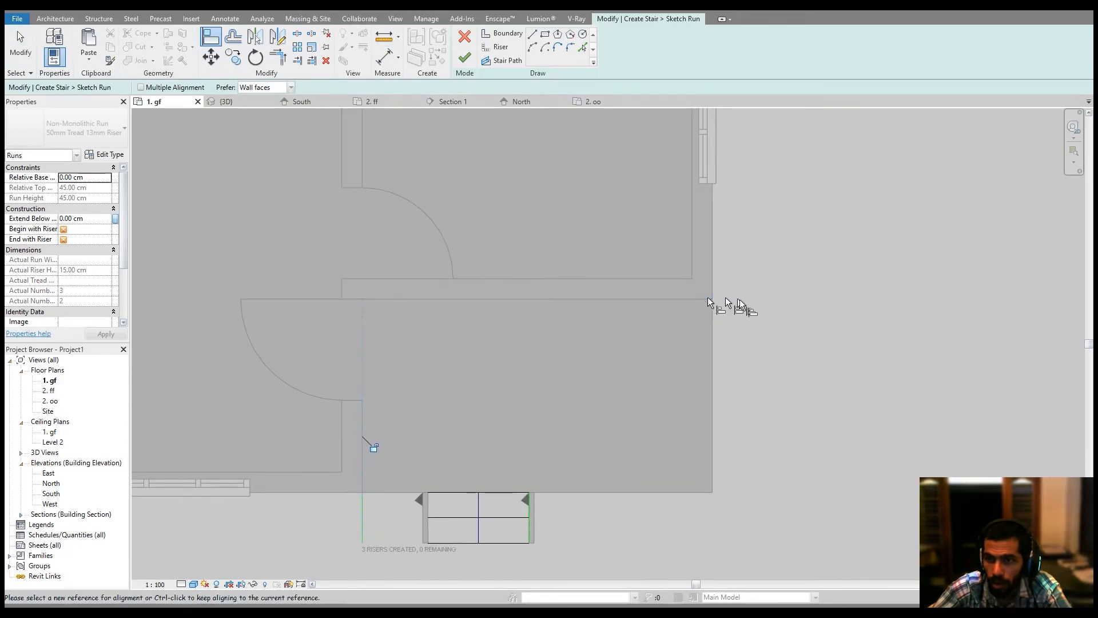
pyautogui.moveTo(714, 360); pyautogui.dragTo(716, 351, button='middle')
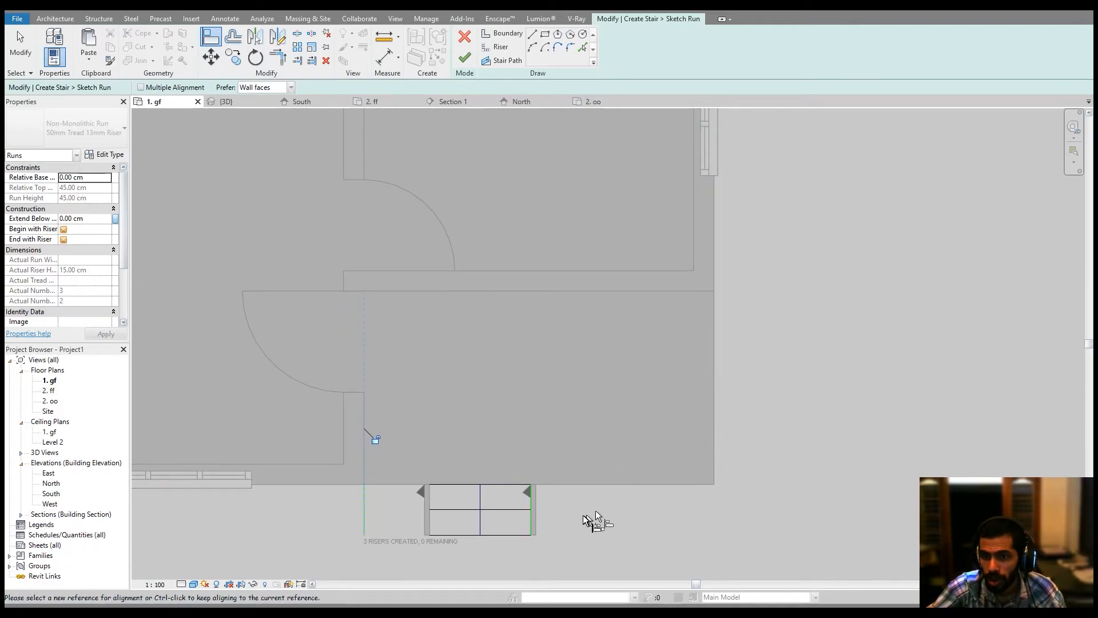
pyautogui.moveTo(755, 338); pyautogui.dragTo(749, 358, button='middle')
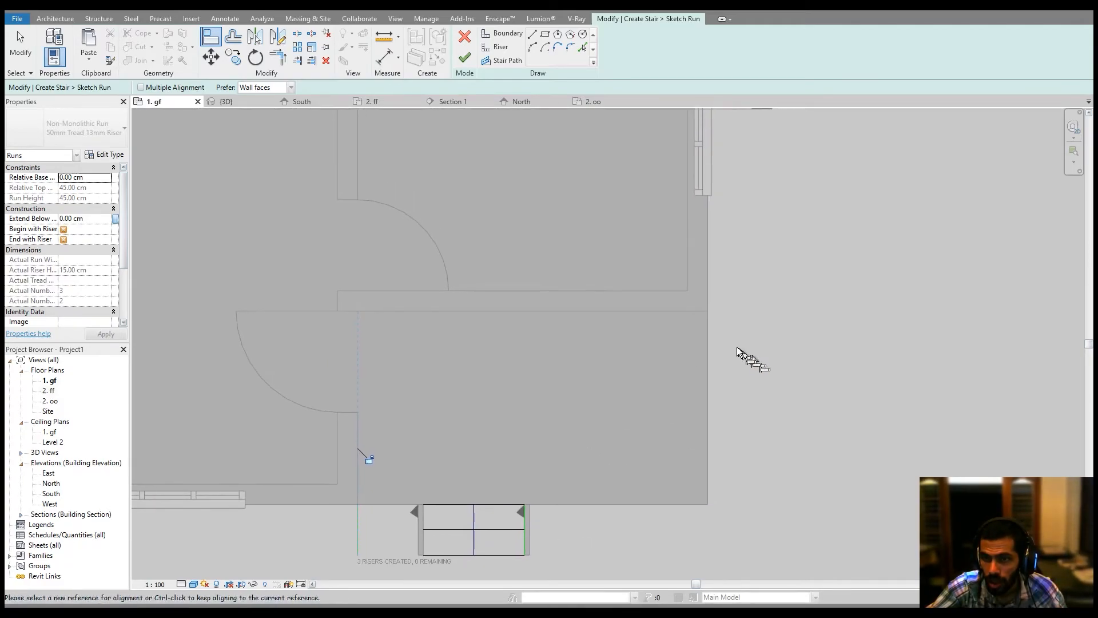
pyautogui.click(708, 339)
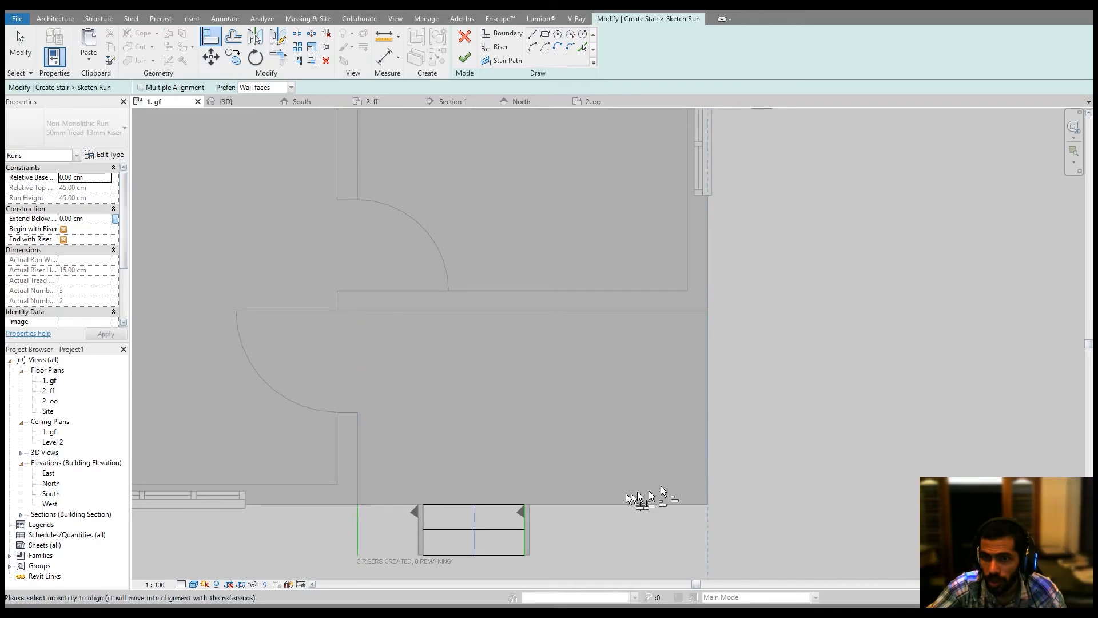
pyautogui.click(526, 523)
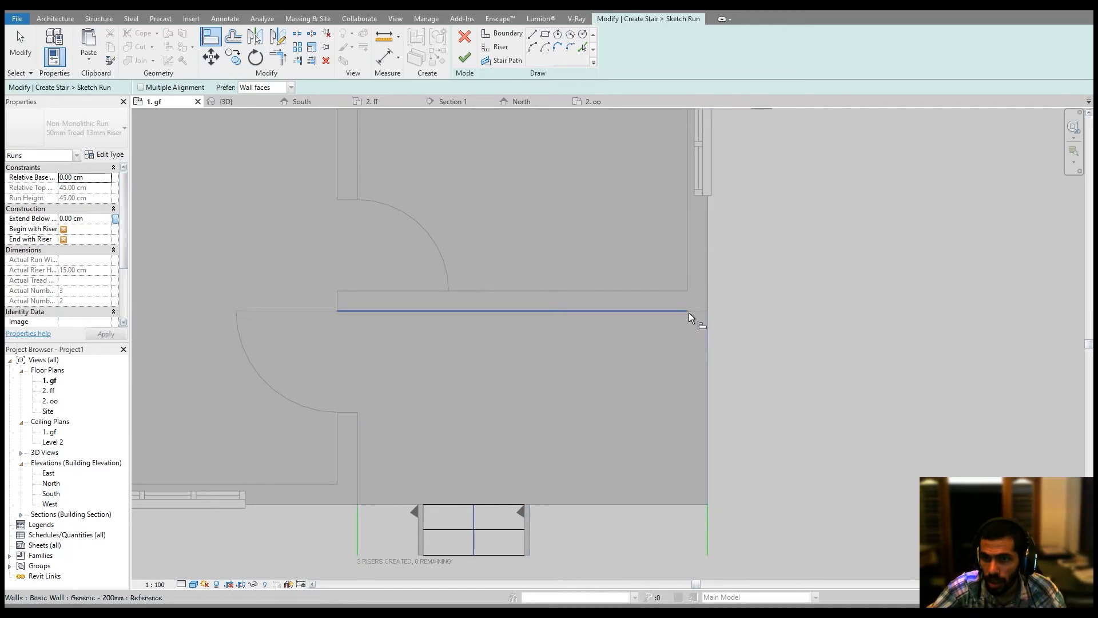
pyautogui.press('Escape')
# Rotate the run's right boundary segment by about 90 degrees so it lies horizontally.
pyautogui.click(710, 542)
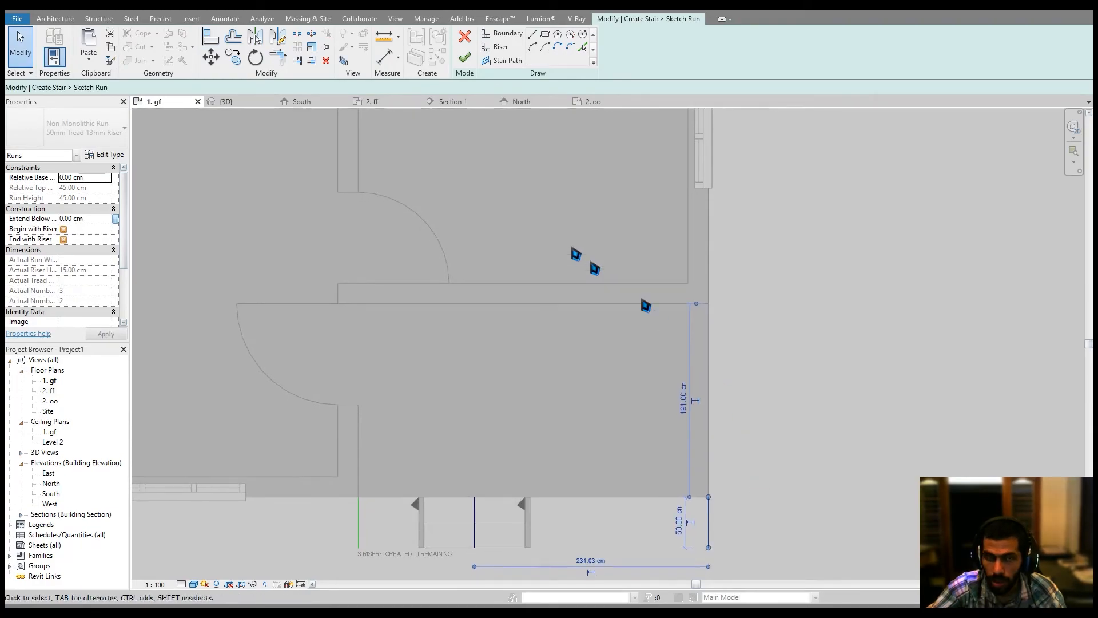
pyautogui.click(255, 58)
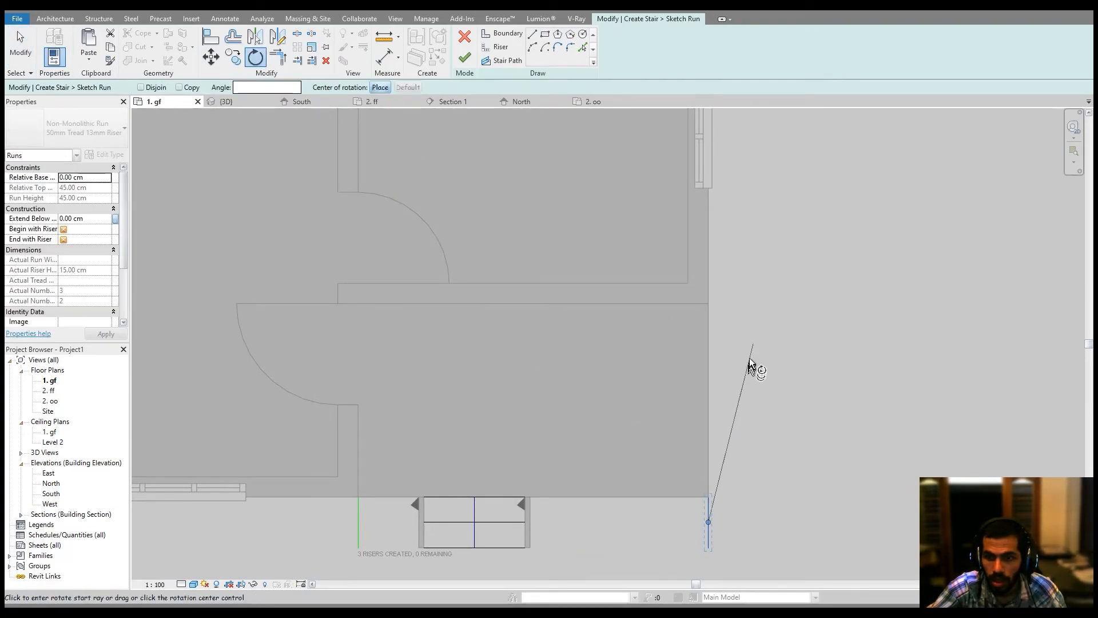
pyautogui.click(712, 297)
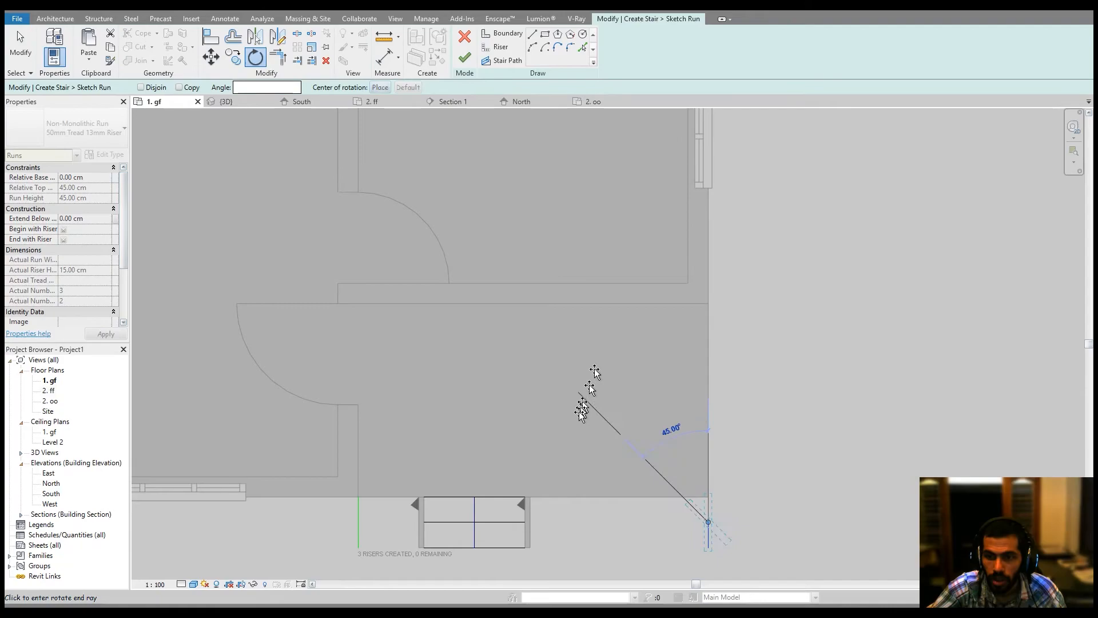
pyautogui.click(571, 526)
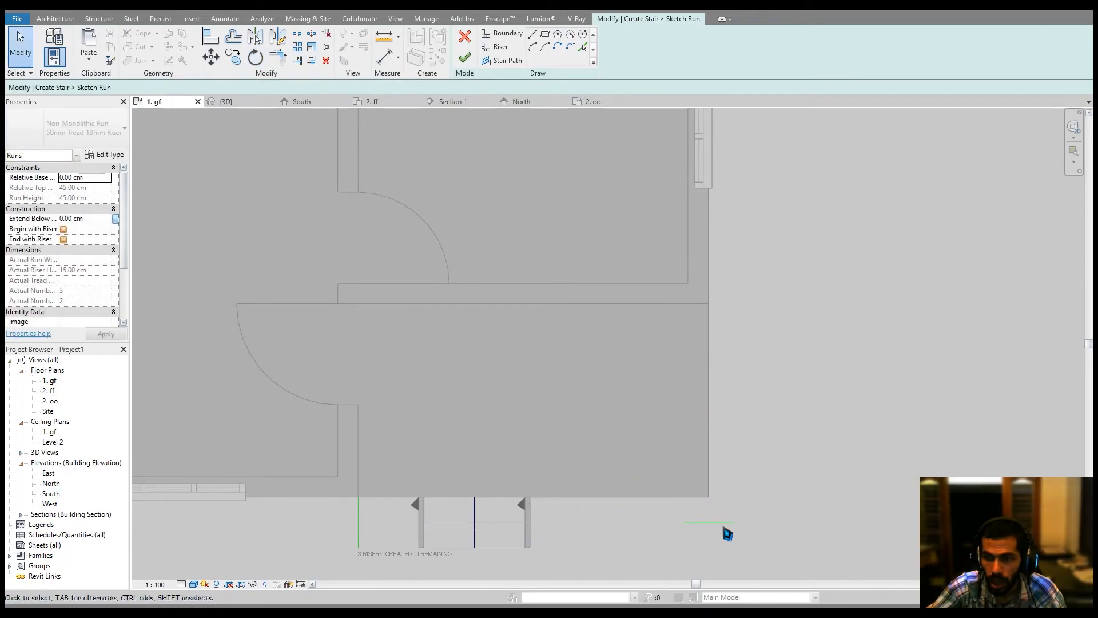
# Align the rotated boundary line to the horizontal exterior face line of the wall above it.
pyautogui.click(212, 37)
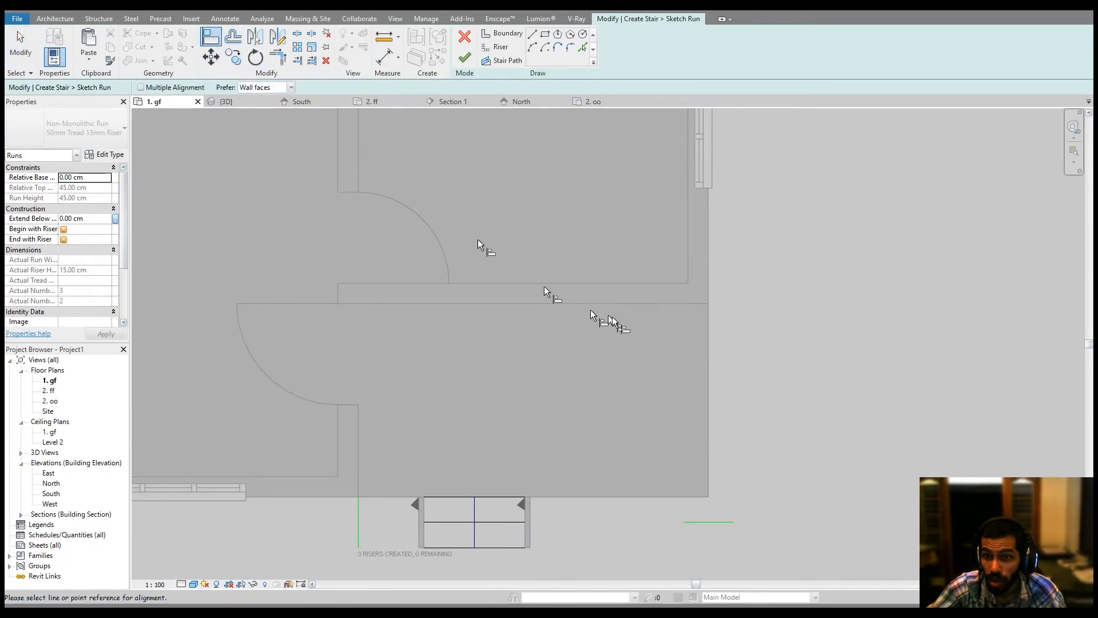
pyautogui.click(681, 302)
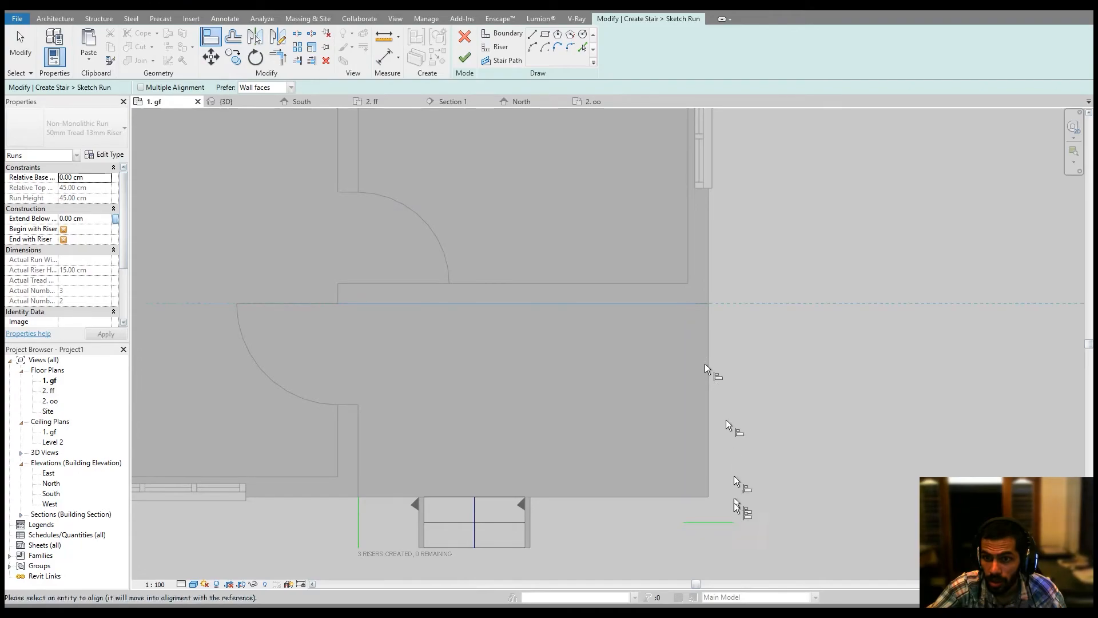
pyautogui.click(716, 522)
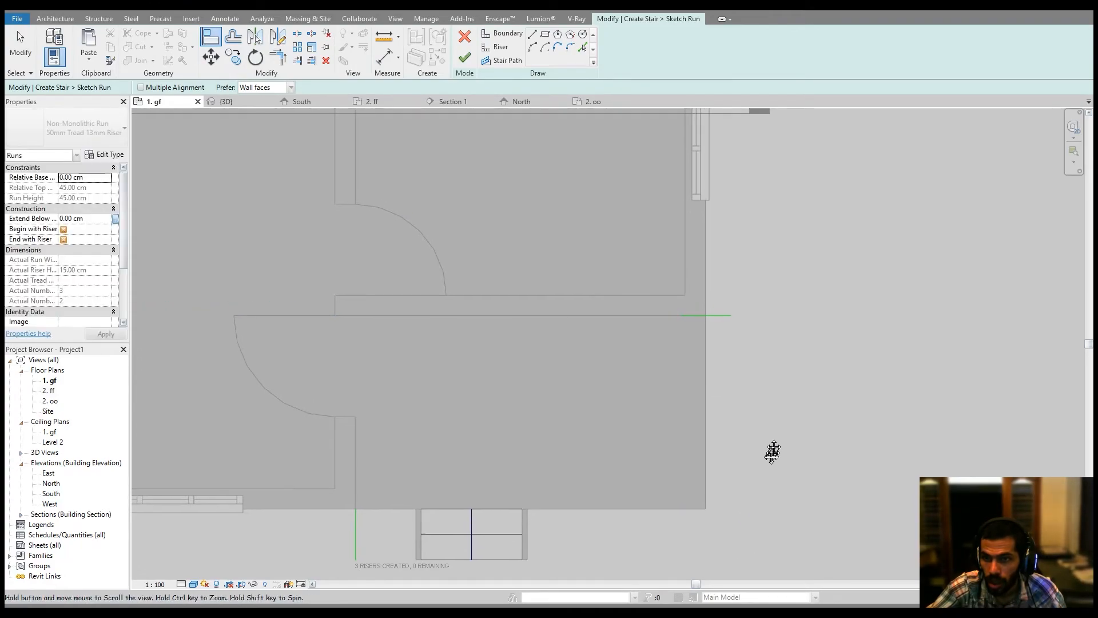
pyautogui.press('Escape')
pyautogui.press('Escape')
# Move the horizontal boundary line about 18 cm so it starts at the wall's exterior corner.
pyautogui.click(714, 326)
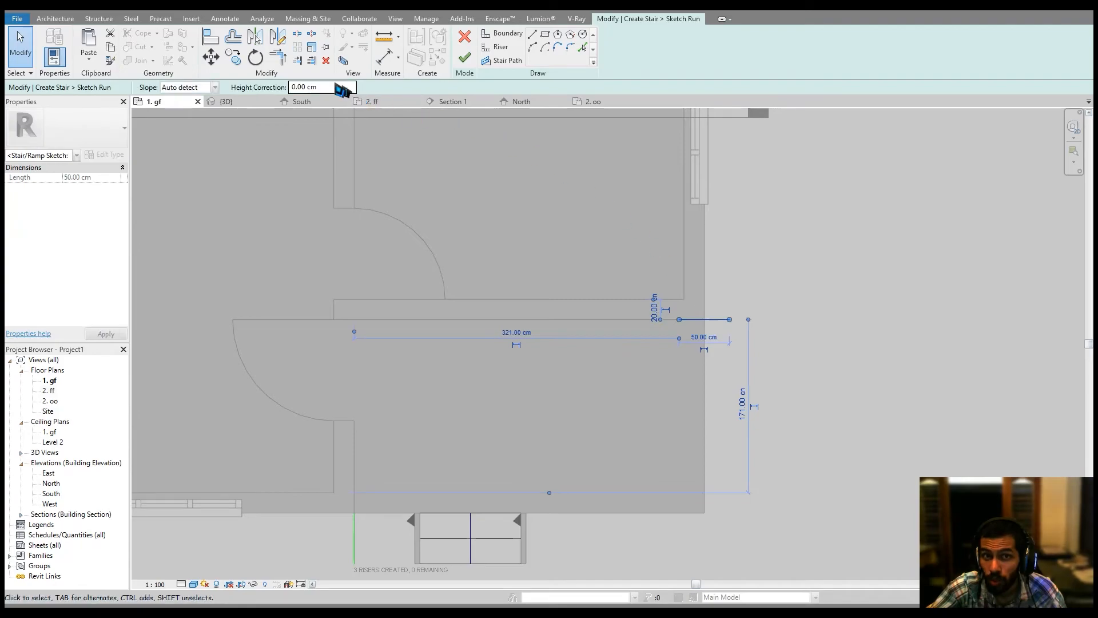
pyautogui.click(211, 57)
pyautogui.scroll(4, 658, 340)
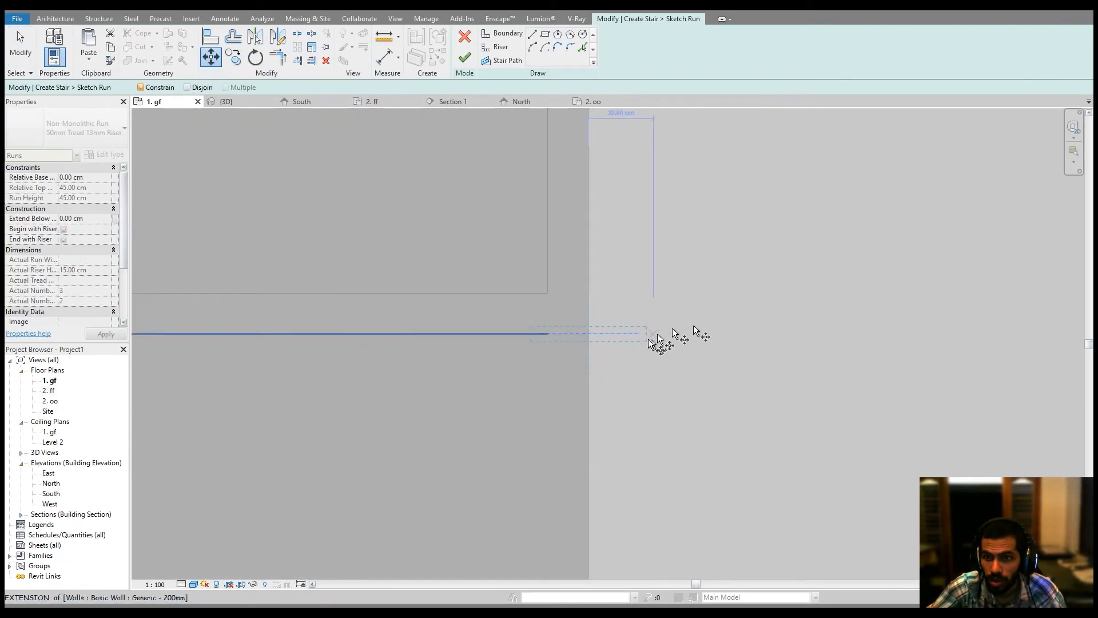
pyautogui.click(538, 335)
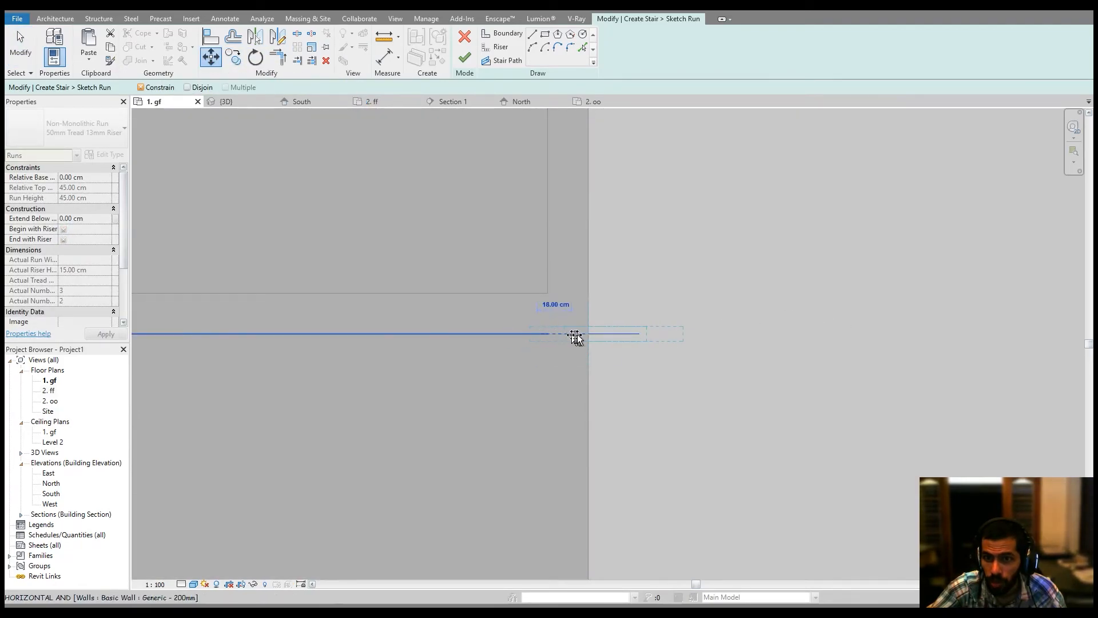
pyautogui.click(588, 335)
pyautogui.scroll(-2, 696, 380)
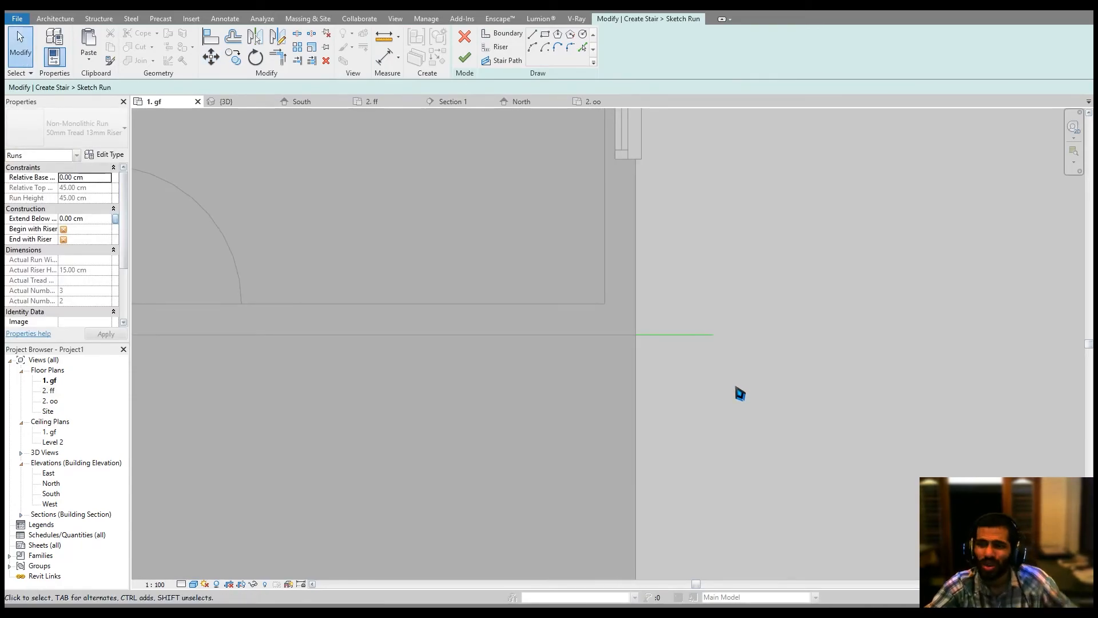
# Extend the stair's riser lines to meet the run's left boundary line using Trim/Extend Multiple.
pyautogui.click(712, 332)
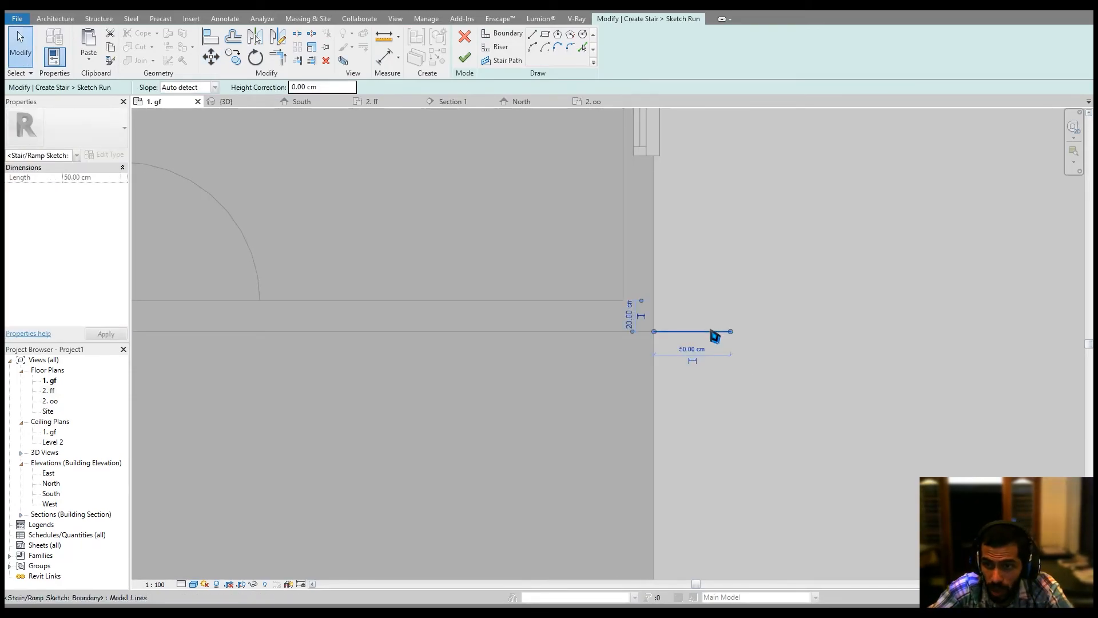
pyautogui.scroll(-4, 751, 332)
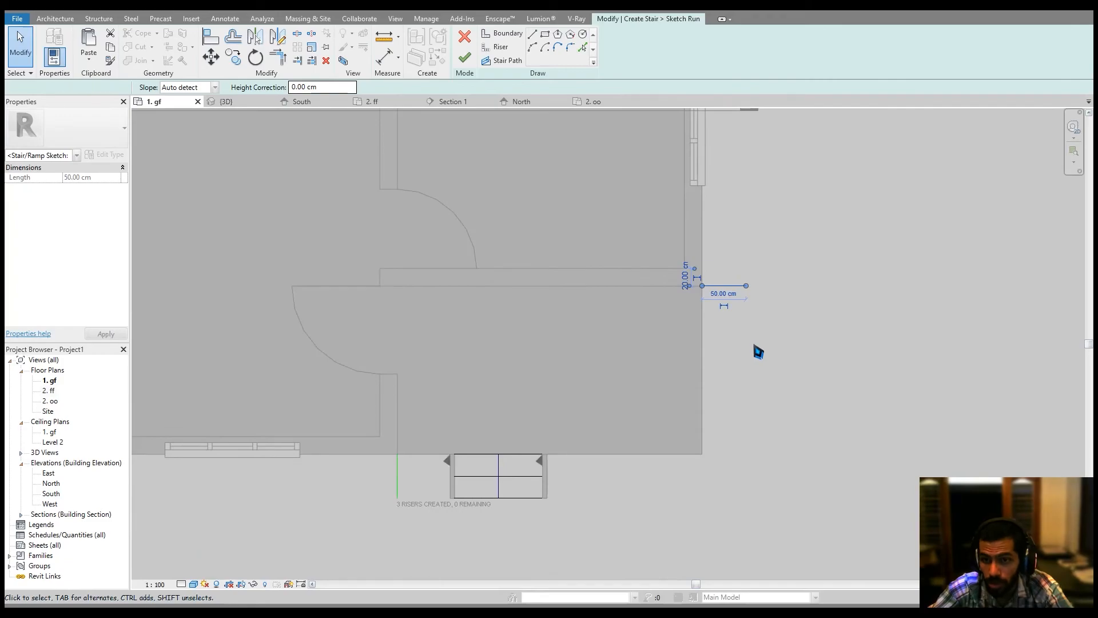
pyautogui.press('Escape')
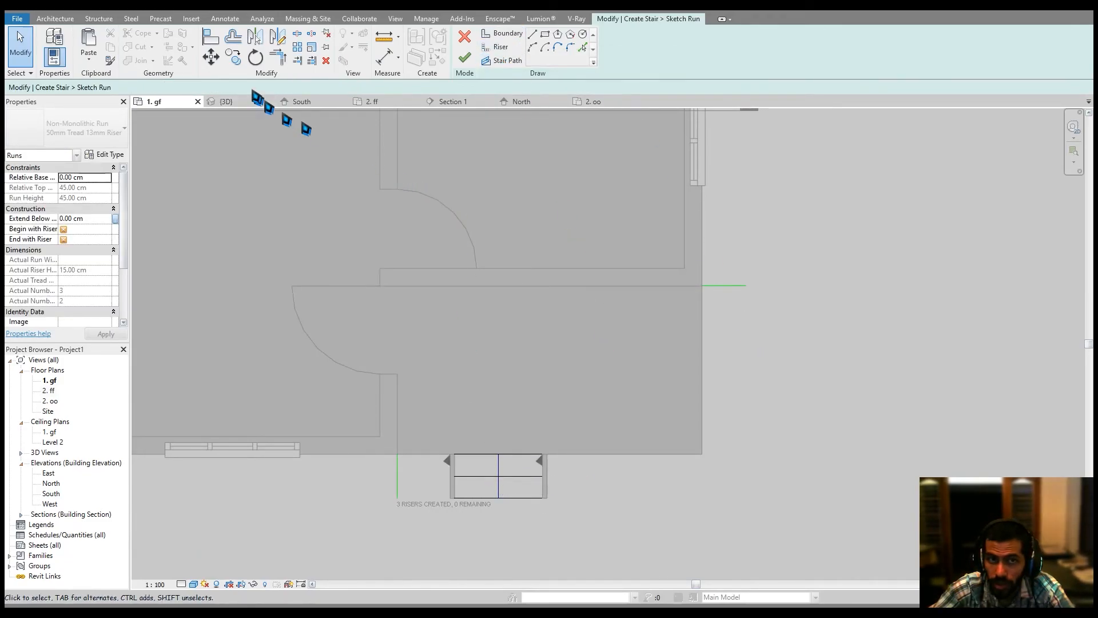
pyautogui.click(297, 61)
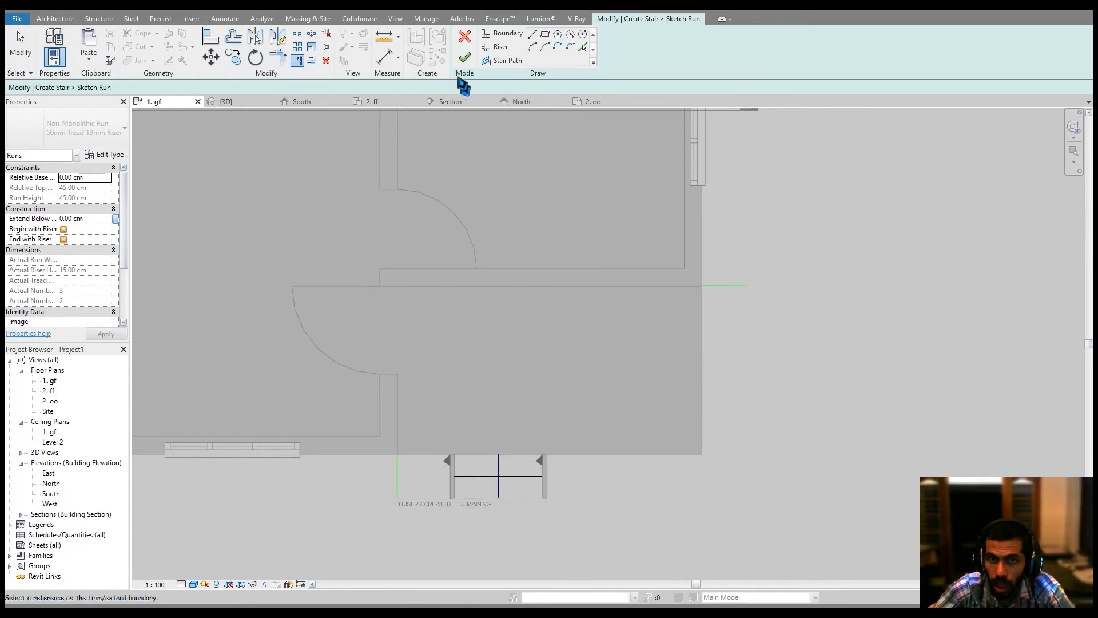
pyautogui.moveTo(378, 261); pyautogui.dragTo(398, 264, button='middle')
pyautogui.click(313, 62)
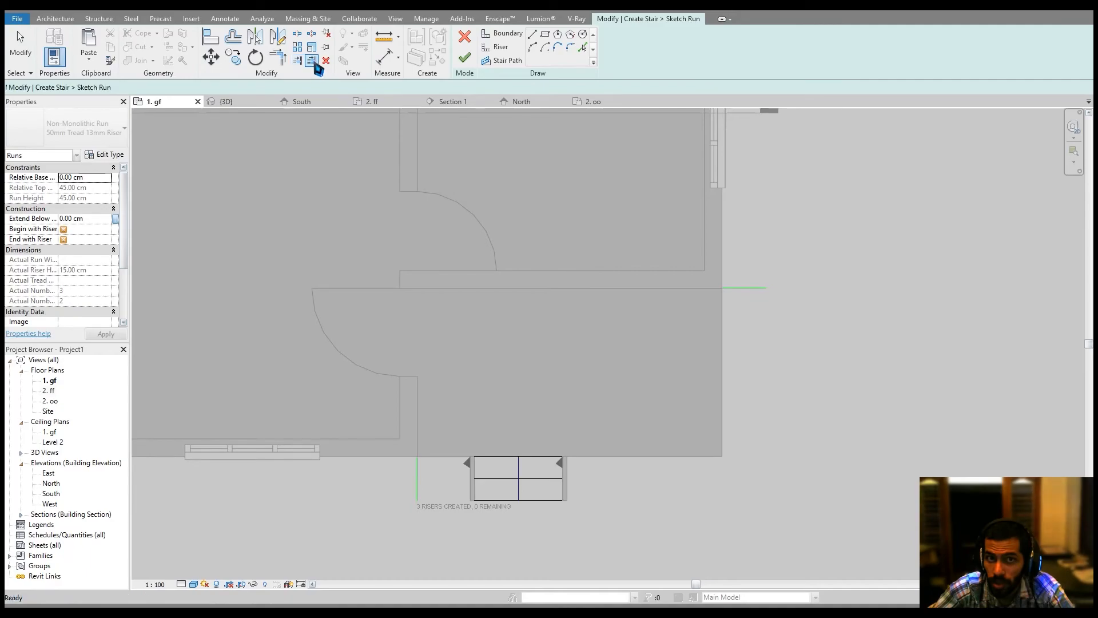
pyautogui.click(418, 483)
pyautogui.moveTo(499, 433); pyautogui.dragTo(482, 522)
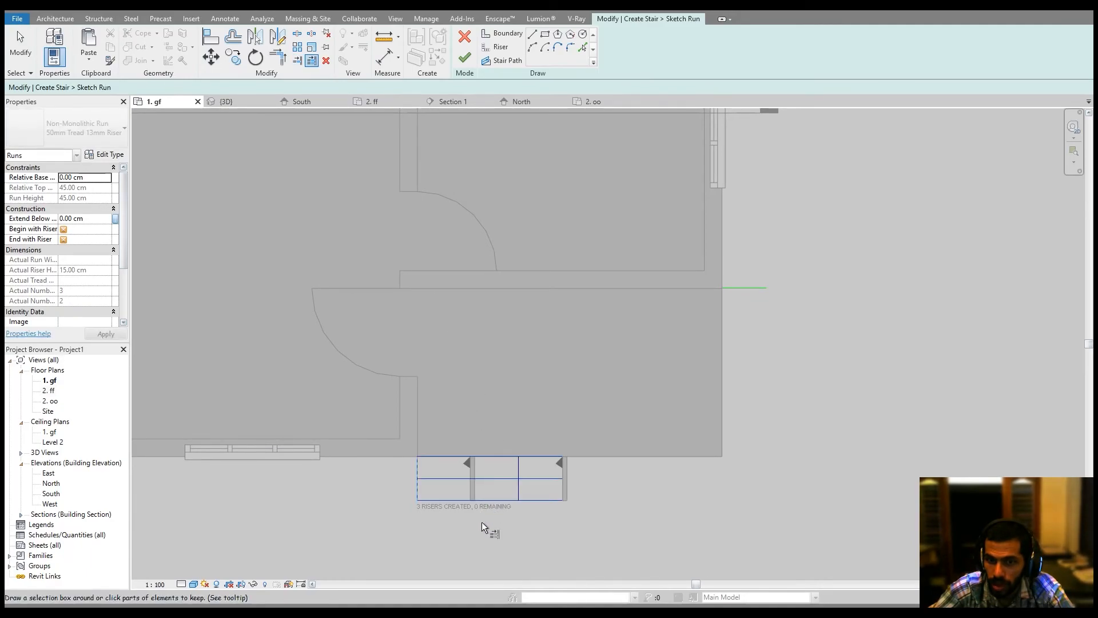
pyautogui.moveTo(659, 467); pyautogui.dragTo(636, 508, button='middle')
pyautogui.press('Escape')
pyautogui.press('Escape')
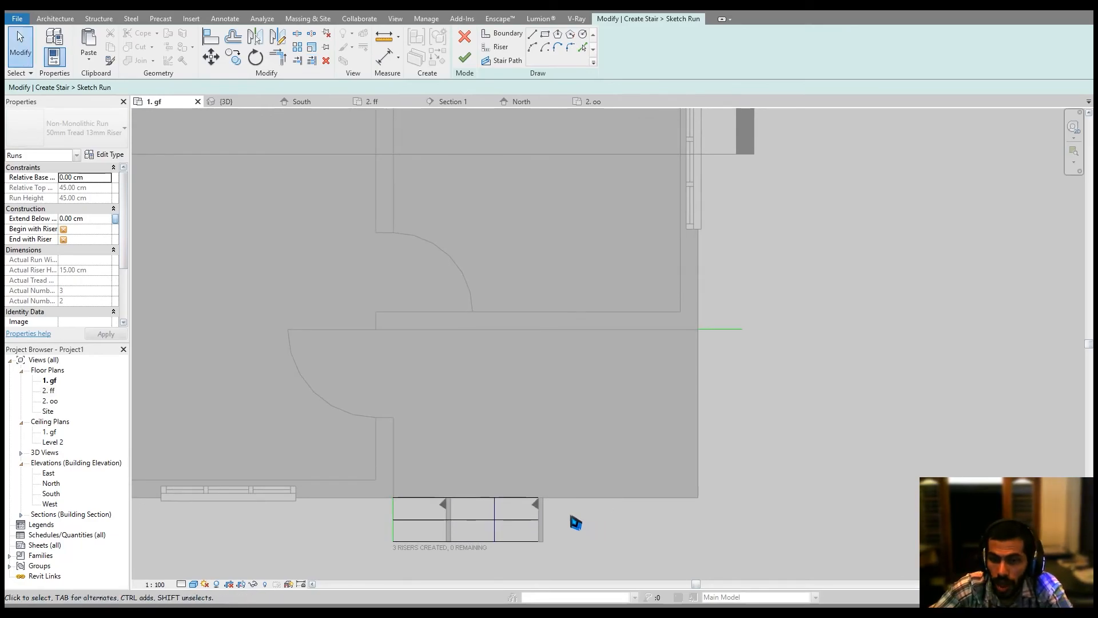
# Pick two new riser lines beside the side wall, each offset 25 cm from the previous edge.
pyautogui.click(501, 49)
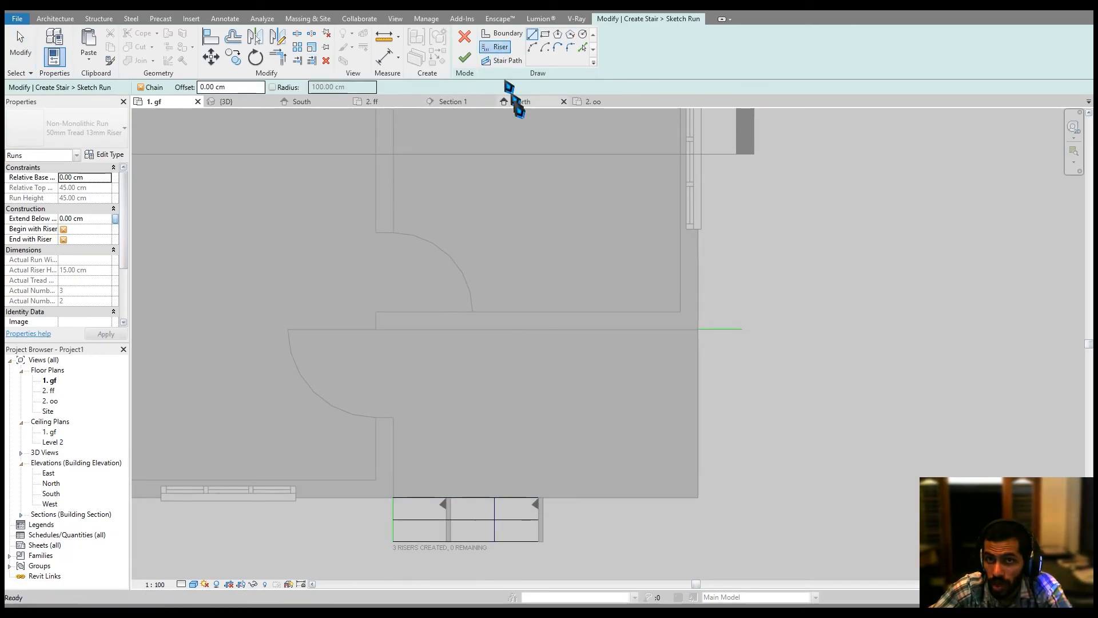
pyautogui.click(203, 88)
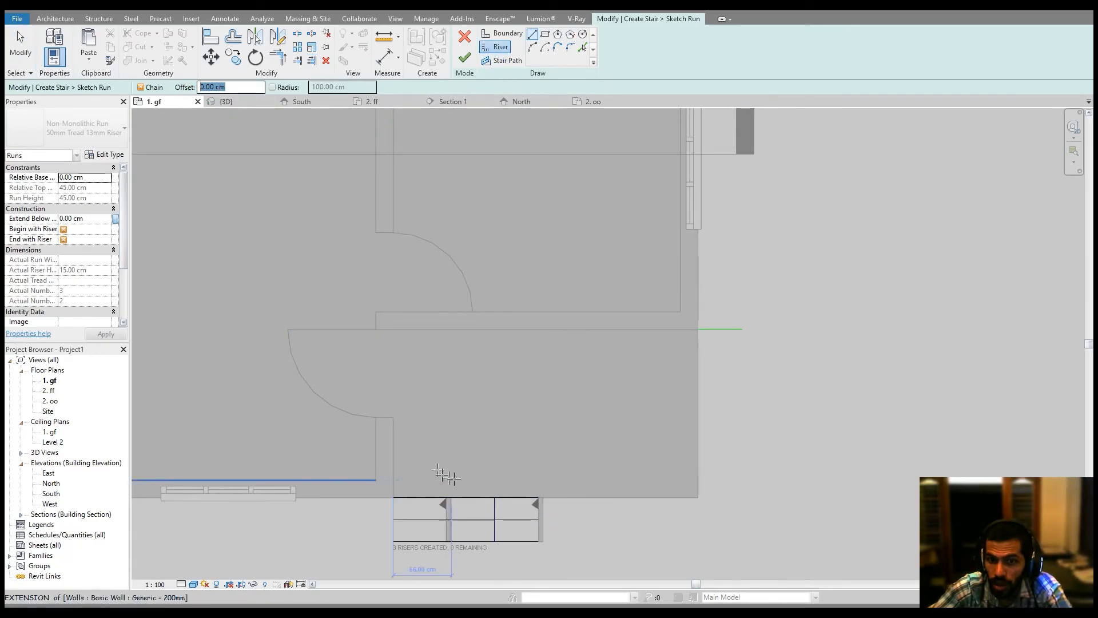
pyautogui.scroll(2, 464, 518)
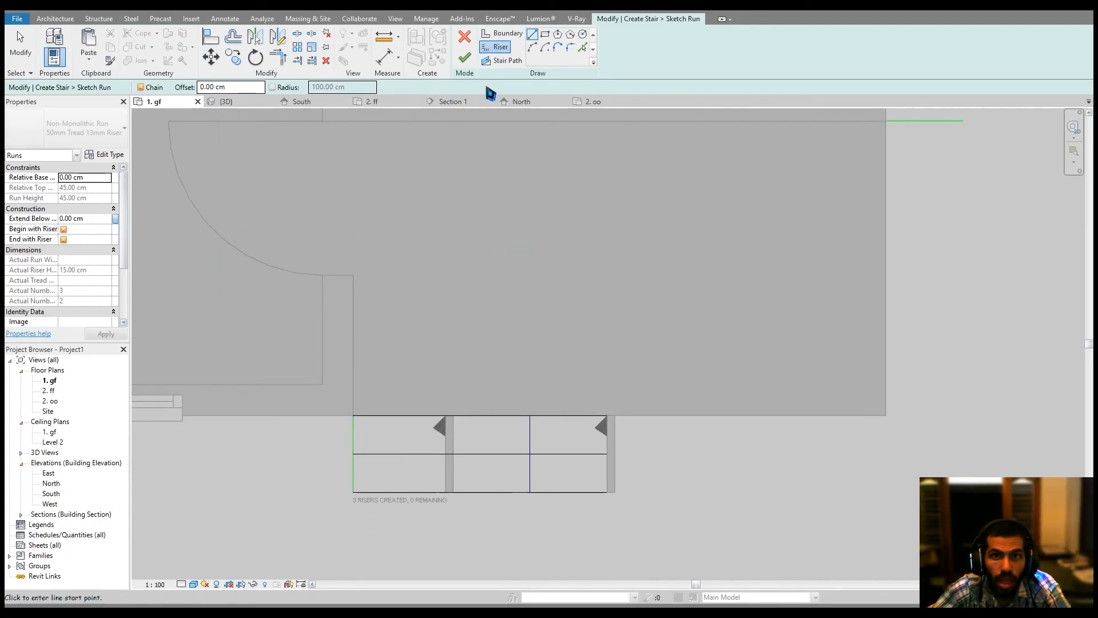
pyautogui.click(584, 47)
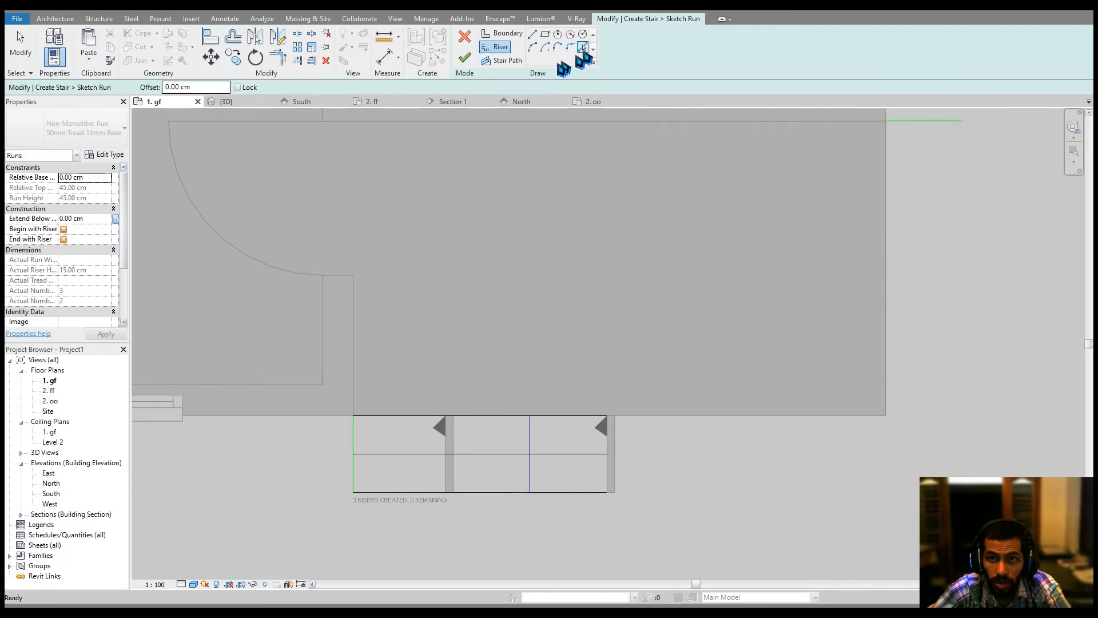
pyautogui.click(183, 87)
pyautogui.write('25')
pyautogui.moveTo(579, 284); pyautogui.dragTo(410, 457, button='middle')
pyautogui.click(721, 378)
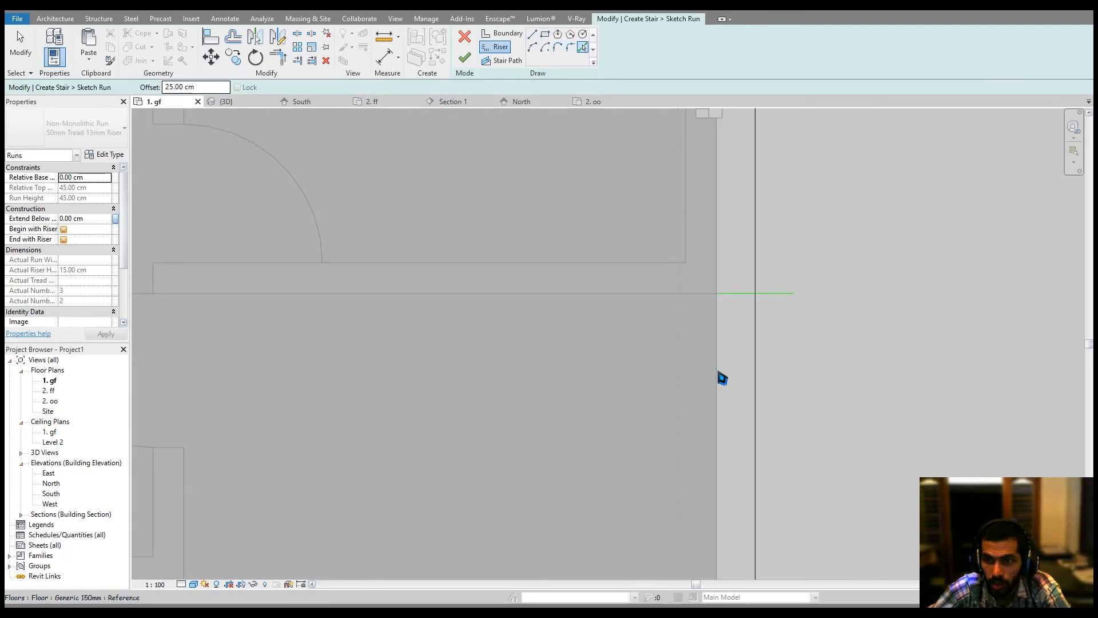
pyautogui.click(756, 376)
pyautogui.moveTo(815, 373); pyautogui.dragTo(796, 356, button='middle')
pyautogui.press('Escape')
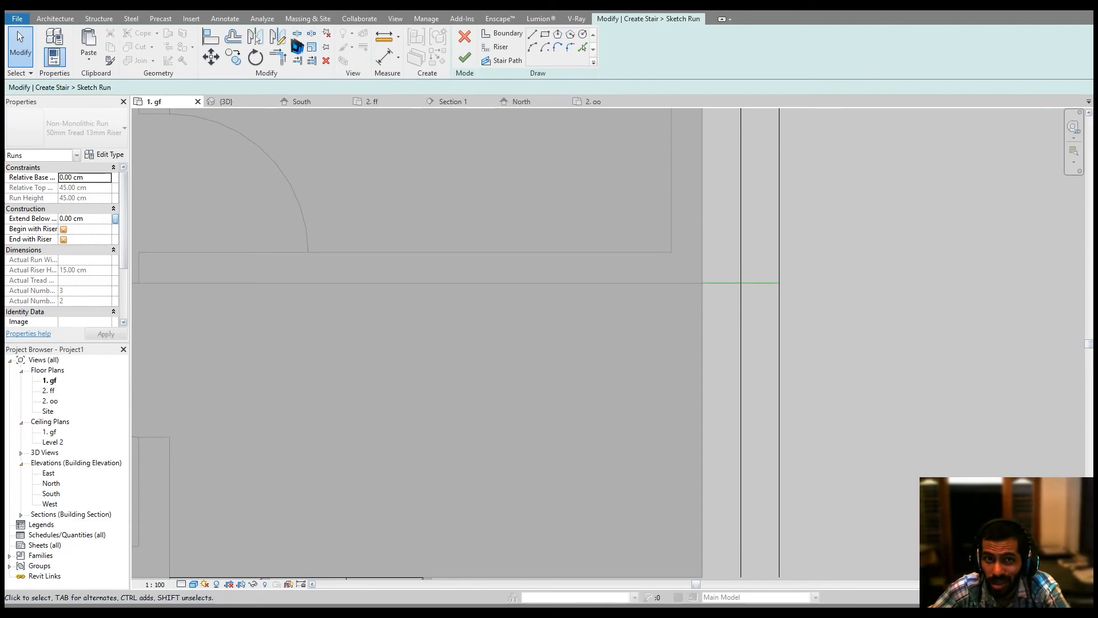
# Split both new riser lines at the horizontal boundary and delete their upper segments.
pyautogui.click(297, 33)
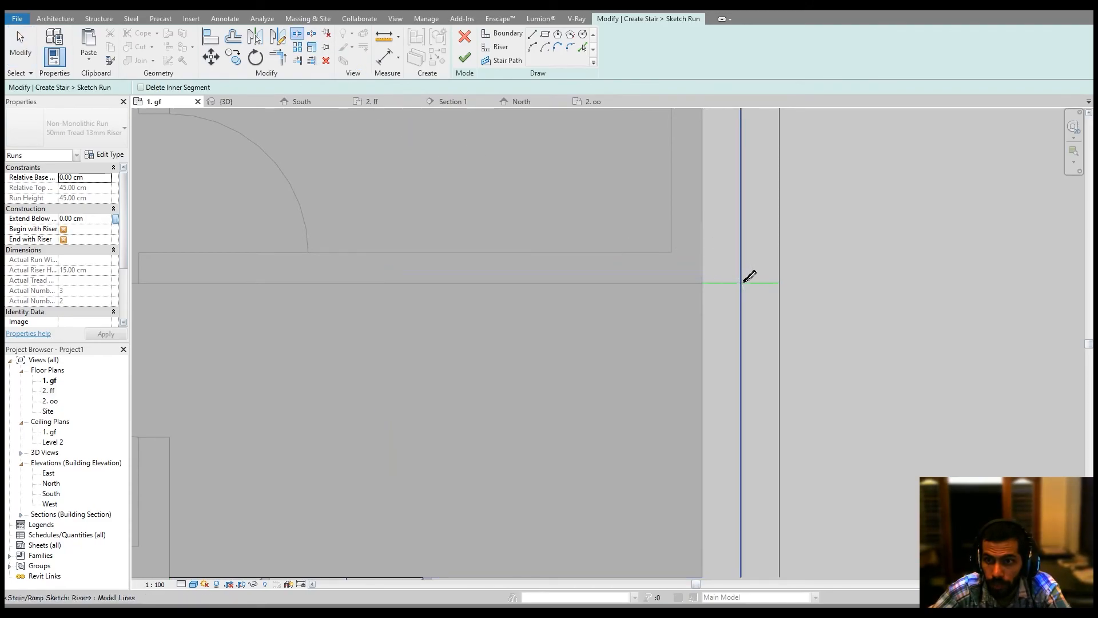
pyautogui.click(742, 283)
pyautogui.click(780, 284)
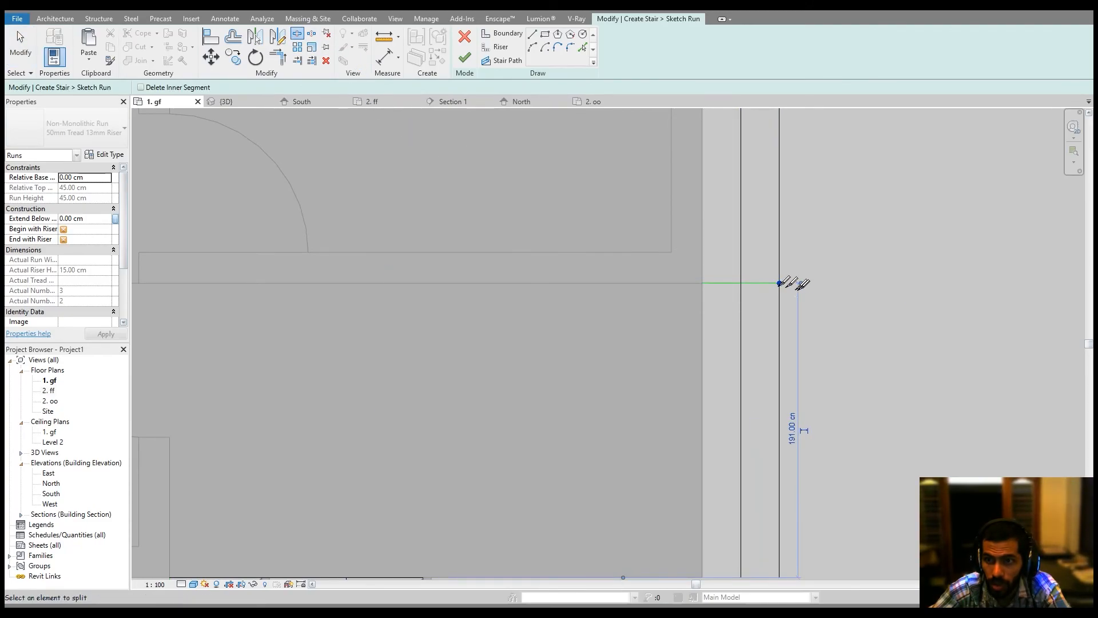
pyautogui.moveTo(802, 291); pyautogui.dragTo(796, 299, button='middle')
pyautogui.press('Escape')
pyautogui.moveTo(791, 258); pyautogui.dragTo(723, 226)
pyautogui.press('Delete')
pyautogui.moveTo(797, 437); pyautogui.dragTo(784, 276, button='middle')
pyautogui.scroll(-2, 784, 275)
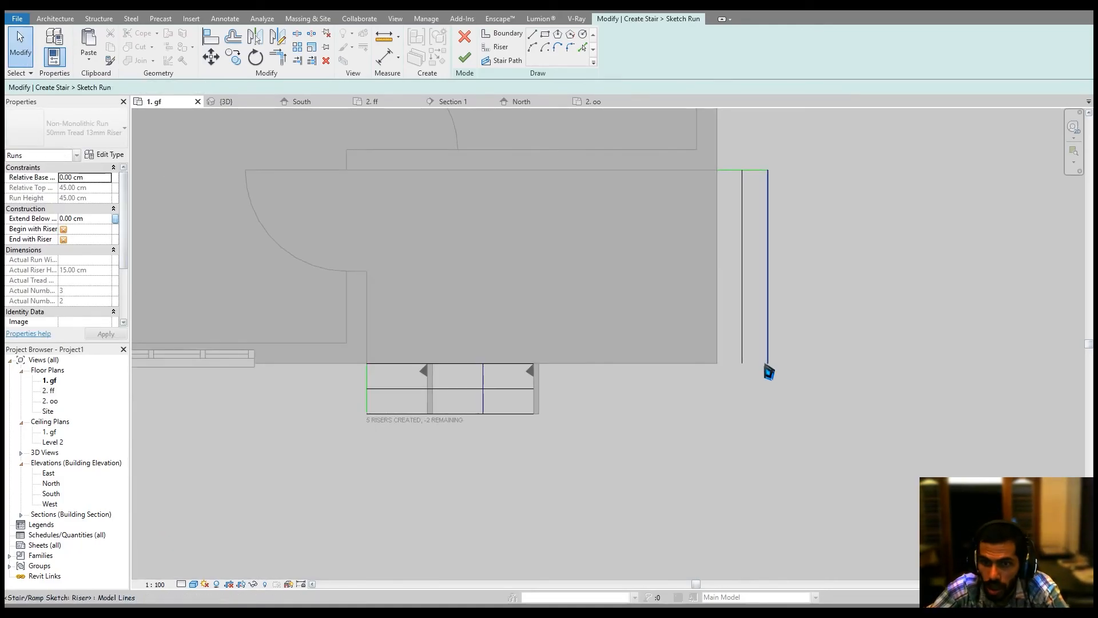
pyautogui.click(278, 57)
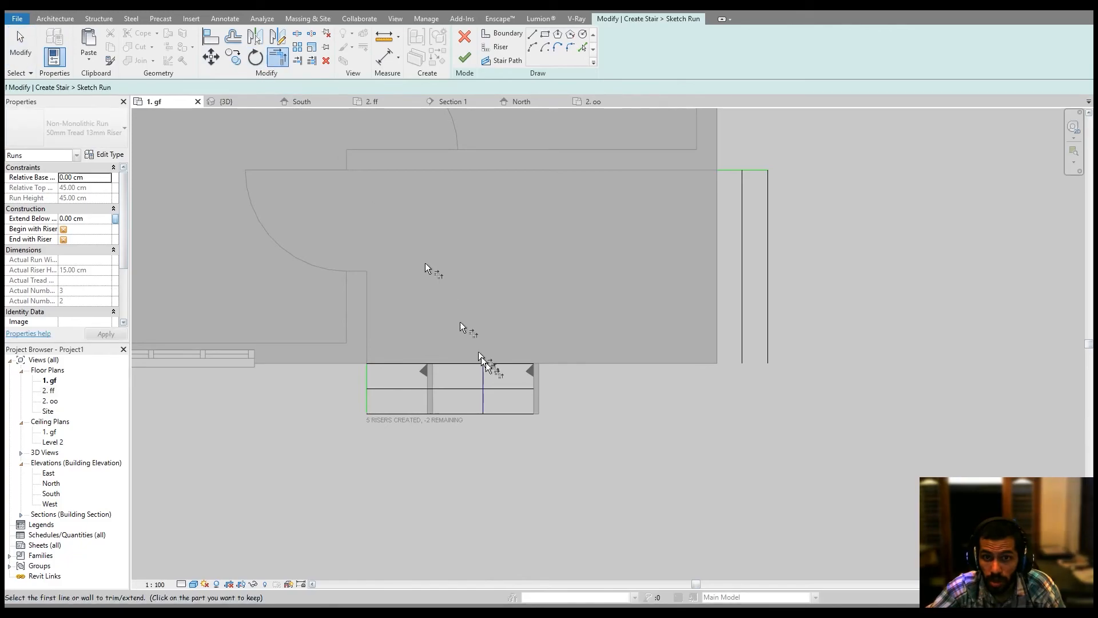
pyautogui.click(495, 372)
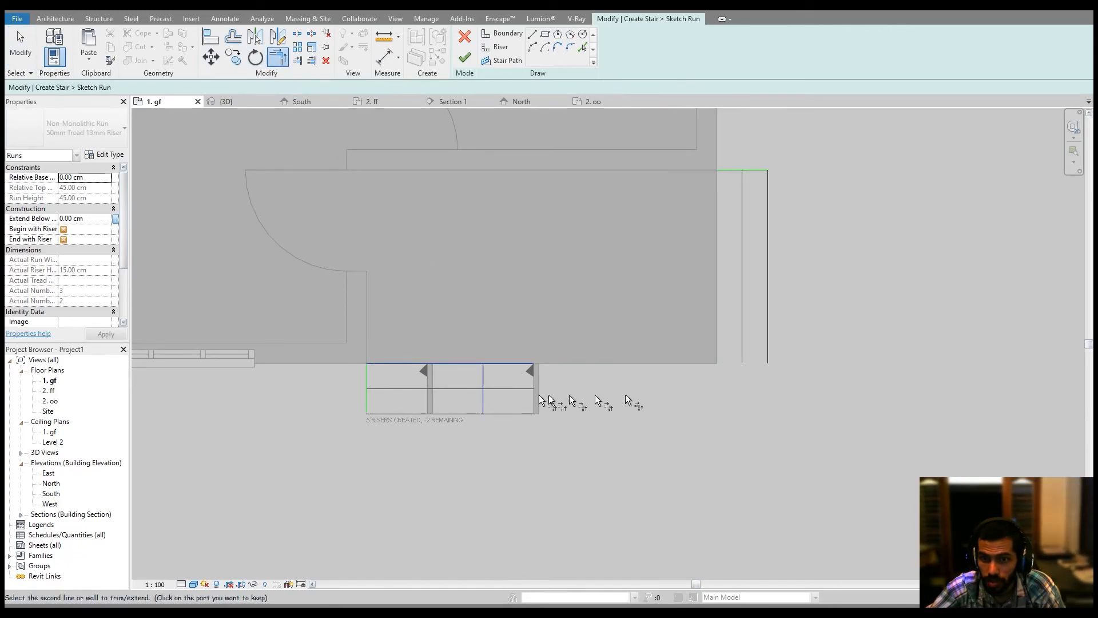
pyautogui.press('Escape')
pyautogui.press('Escape')
# Offset the inner side riser line by 100 cm with the Offset tool.
pyautogui.moveTo(745, 299); pyautogui.dragTo(746, 342, button='middle')
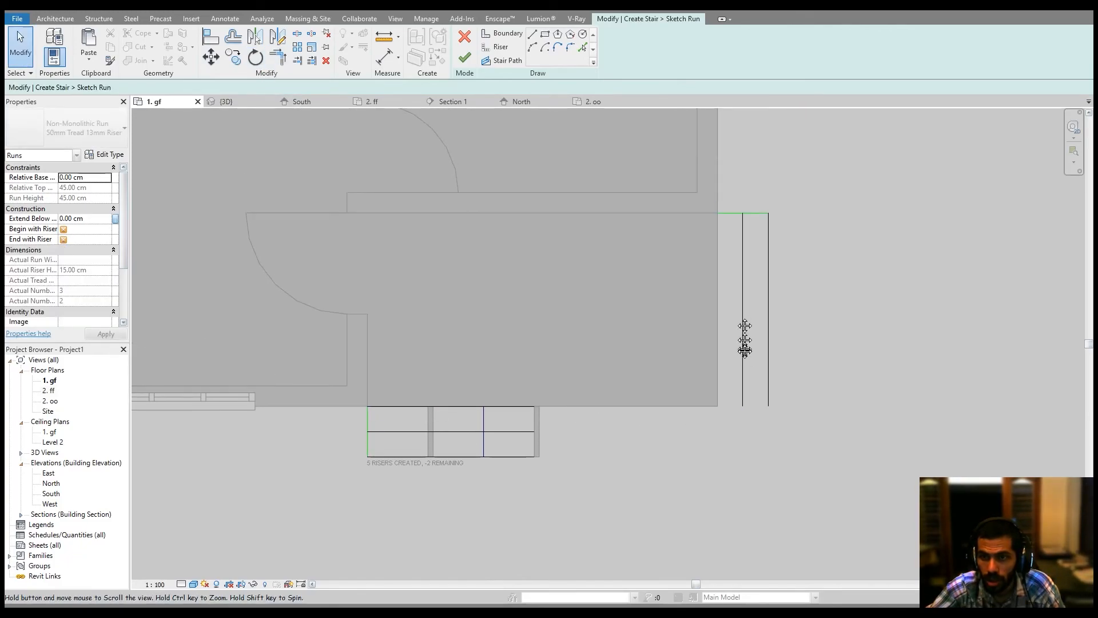
pyautogui.scroll(2, 738, 337)
pyautogui.moveTo(730, 222); pyautogui.dragTo(728, 284, button='middle')
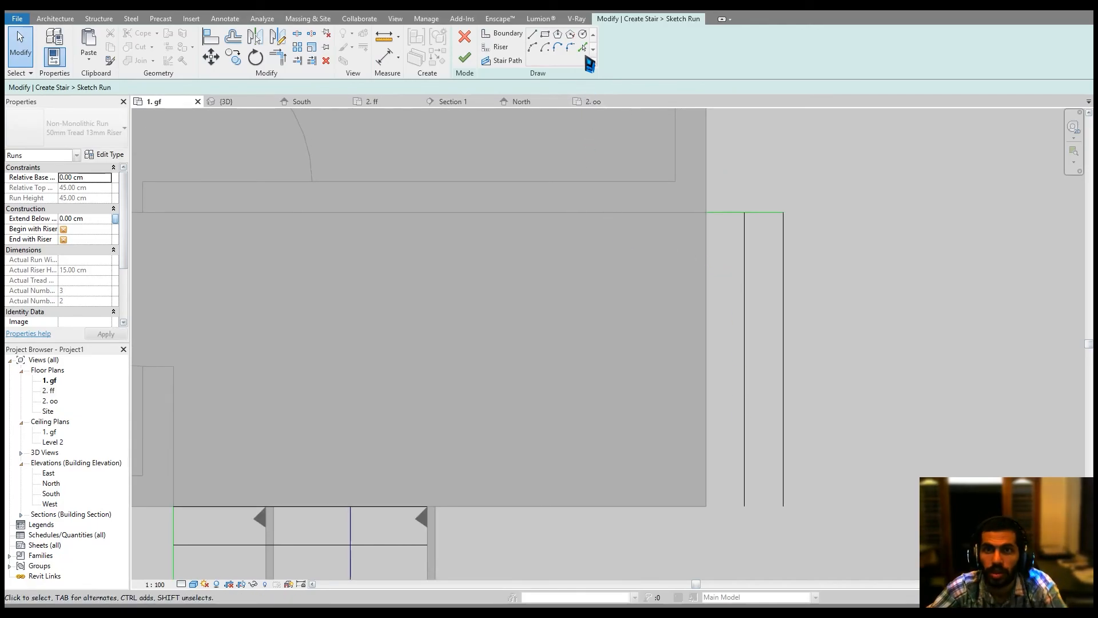
pyautogui.click(495, 52)
pyautogui.click(582, 46)
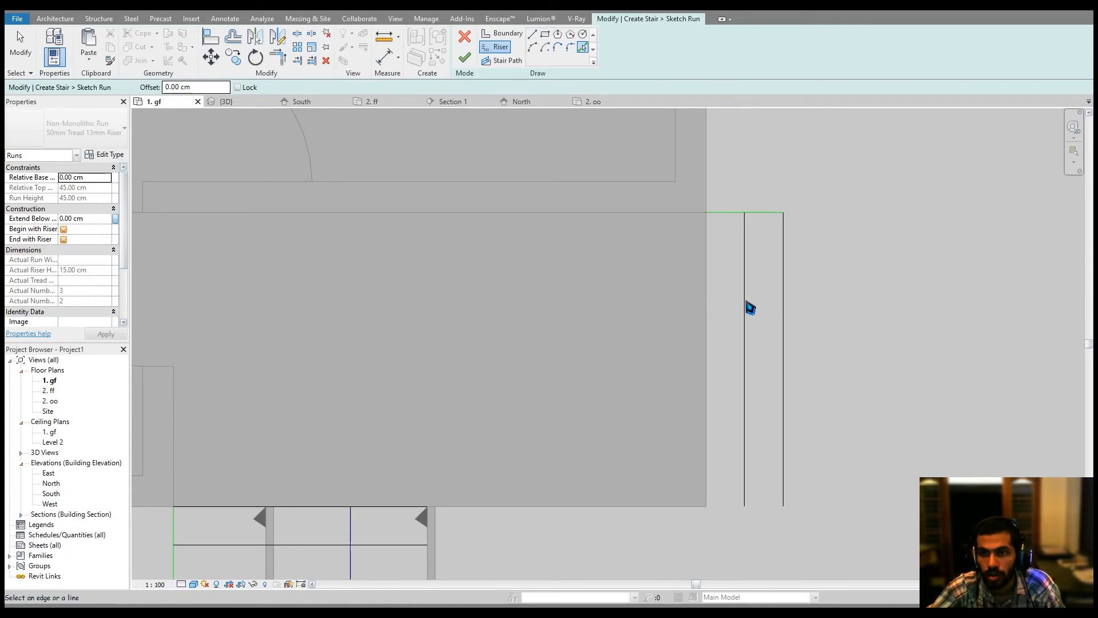
pyautogui.press('Escape')
pyautogui.click(233, 37)
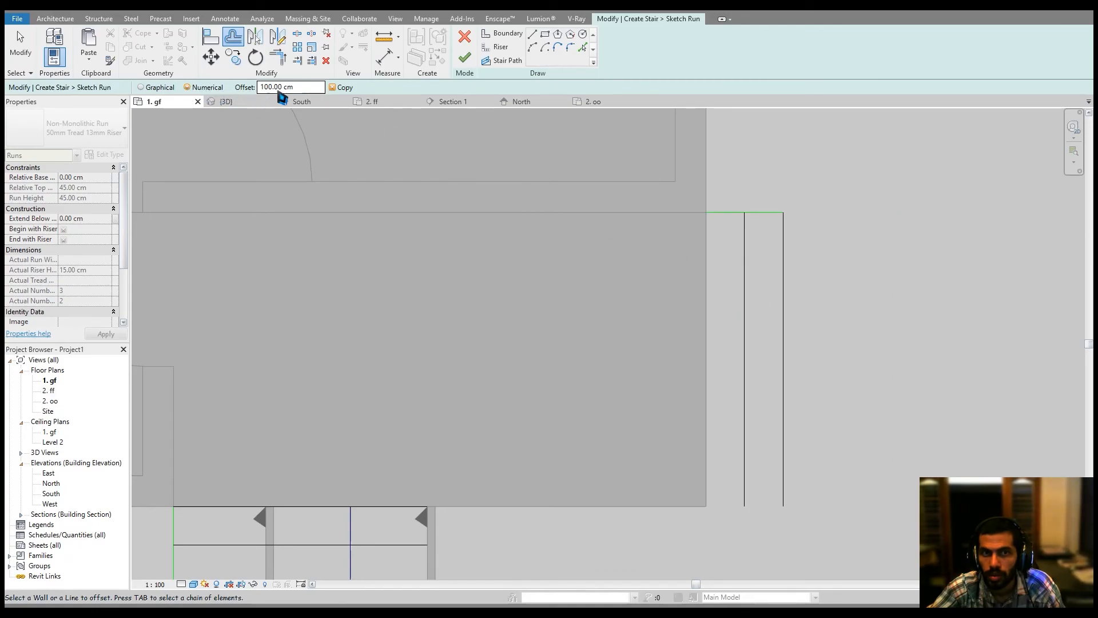
pyautogui.click(742, 267)
pyautogui.press('Escape')
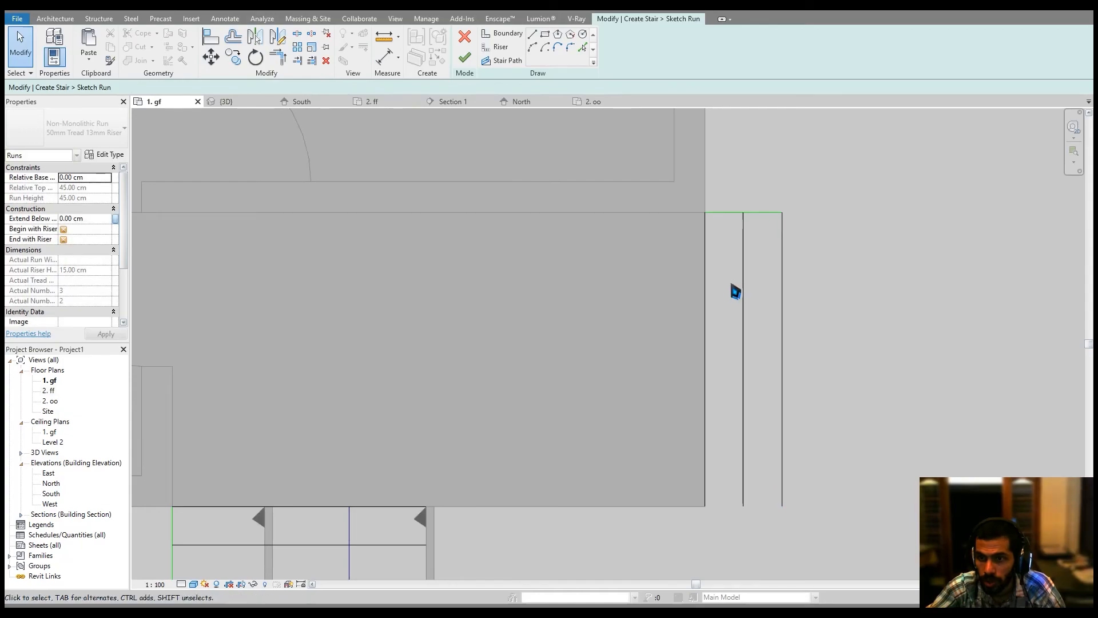
# Trim the new riser lines to corners with the boundary lines and finish the wrap-around stair sketch.
pyautogui.moveTo(689, 390); pyautogui.dragTo(694, 382, button='middle')
pyautogui.press('t')
pyautogui.press('r')
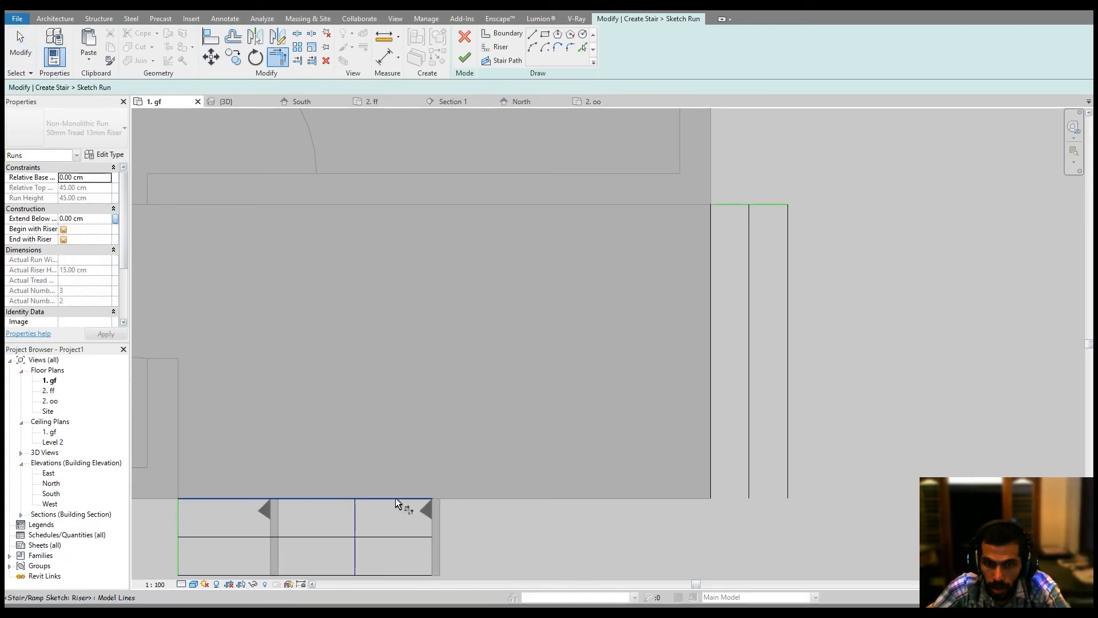
pyautogui.click(425, 537)
pyautogui.click(748, 473)
pyautogui.moveTo(748, 472); pyautogui.dragTo(723, 385, button='middle')
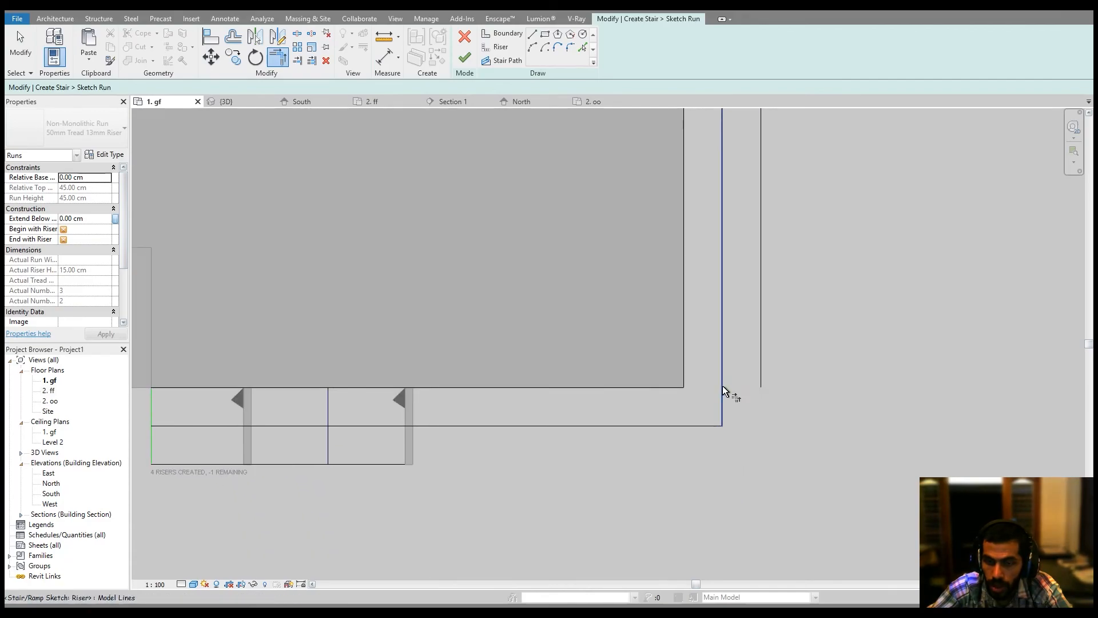
pyautogui.click(399, 465)
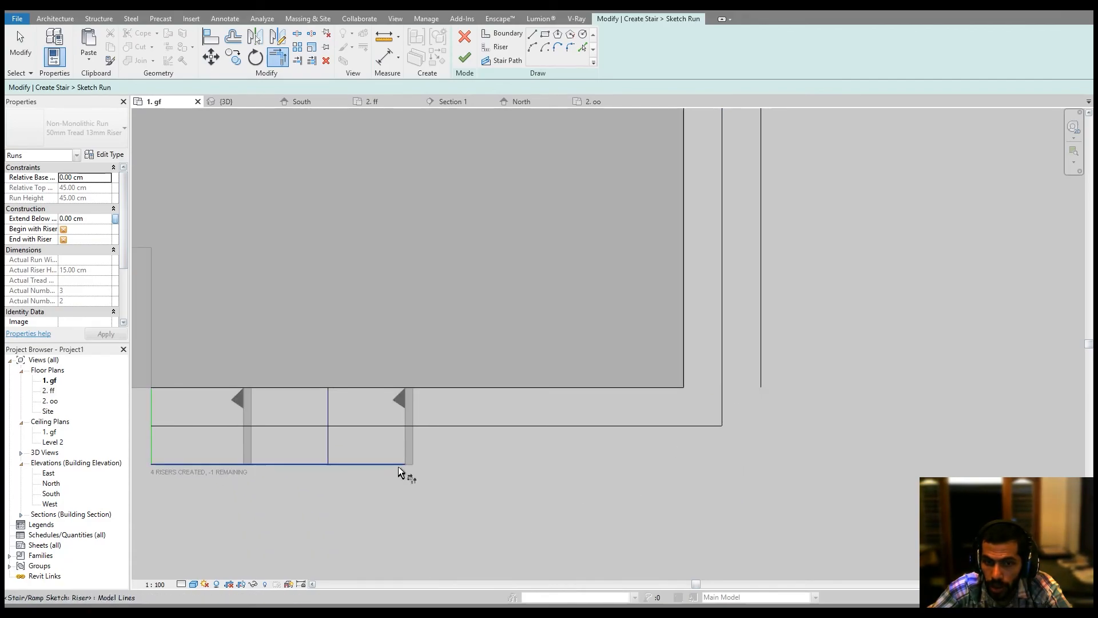
pyautogui.click(765, 383)
pyautogui.moveTo(790, 372); pyautogui.dragTo(818, 407, button='middle')
pyautogui.scroll(-2, 819, 400)
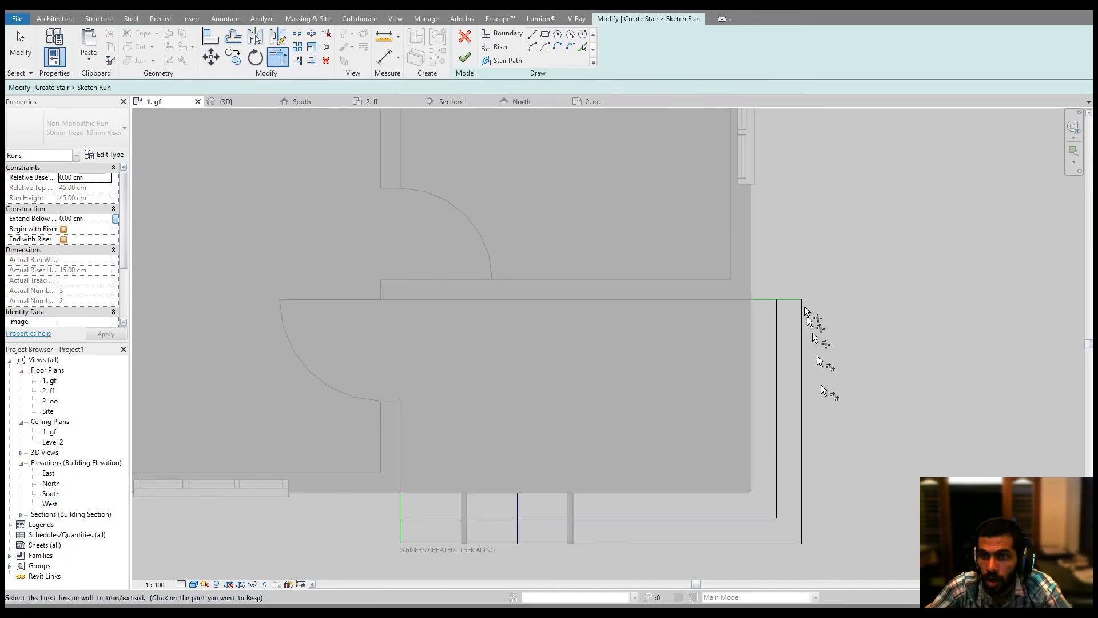
pyautogui.click(464, 57)
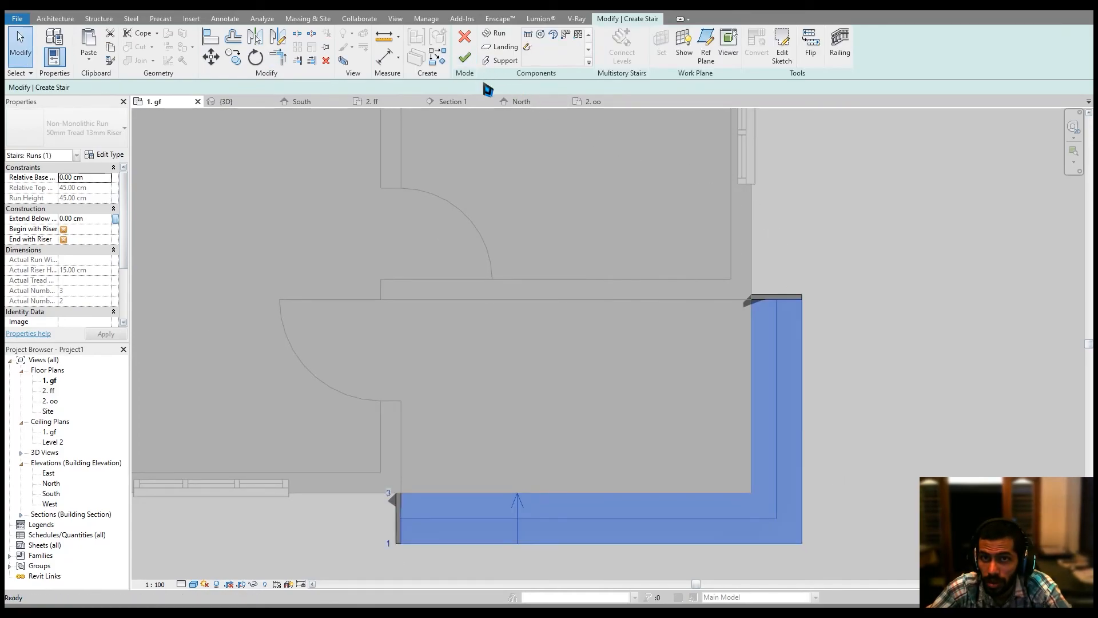
pyautogui.click(863, 307)
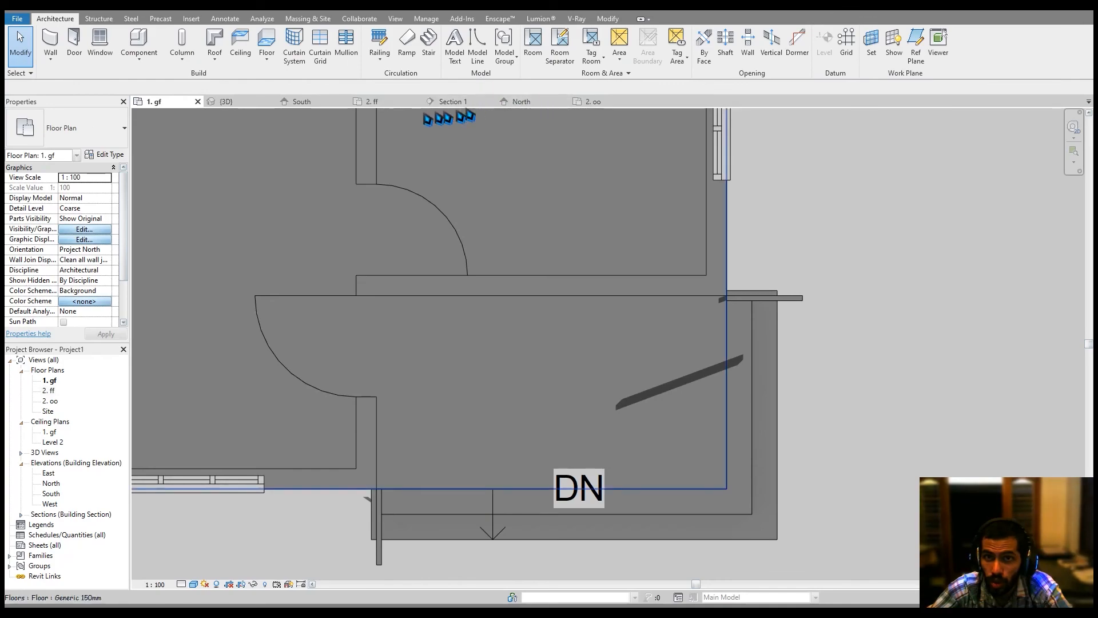
# Start a toposurface at -45 cm elevation in the 3D view and place points around the house.
pyautogui.click(258, 104)
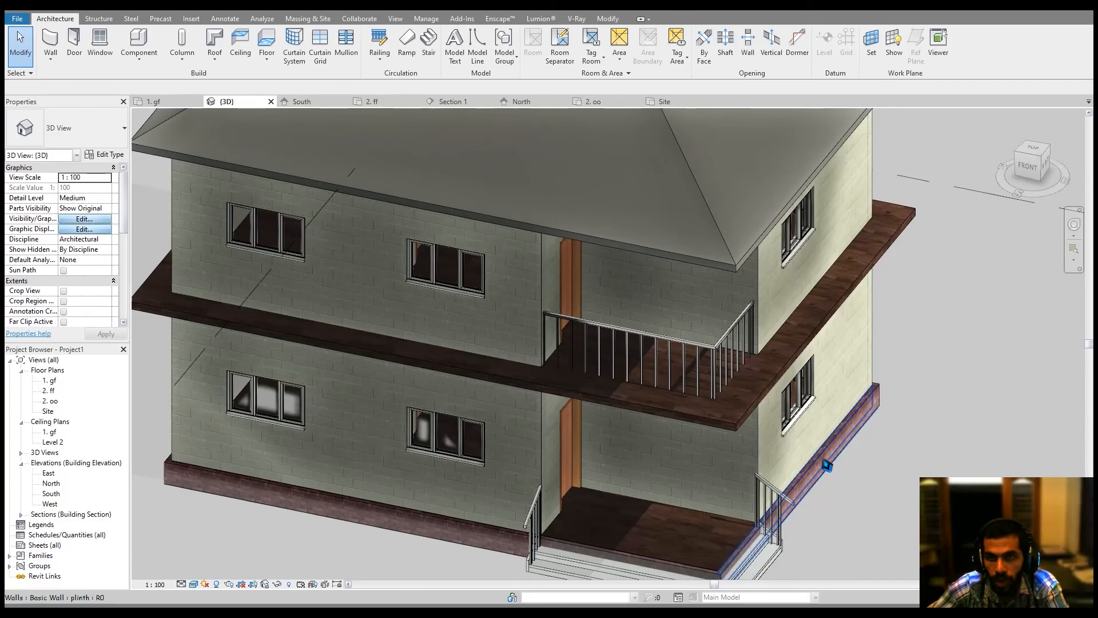
pyautogui.keyDown('shift'); pyautogui.moveTo(851, 323); pyautogui.dragTo(928, 323, button='middle'); pyautogui.keyUp('shift')
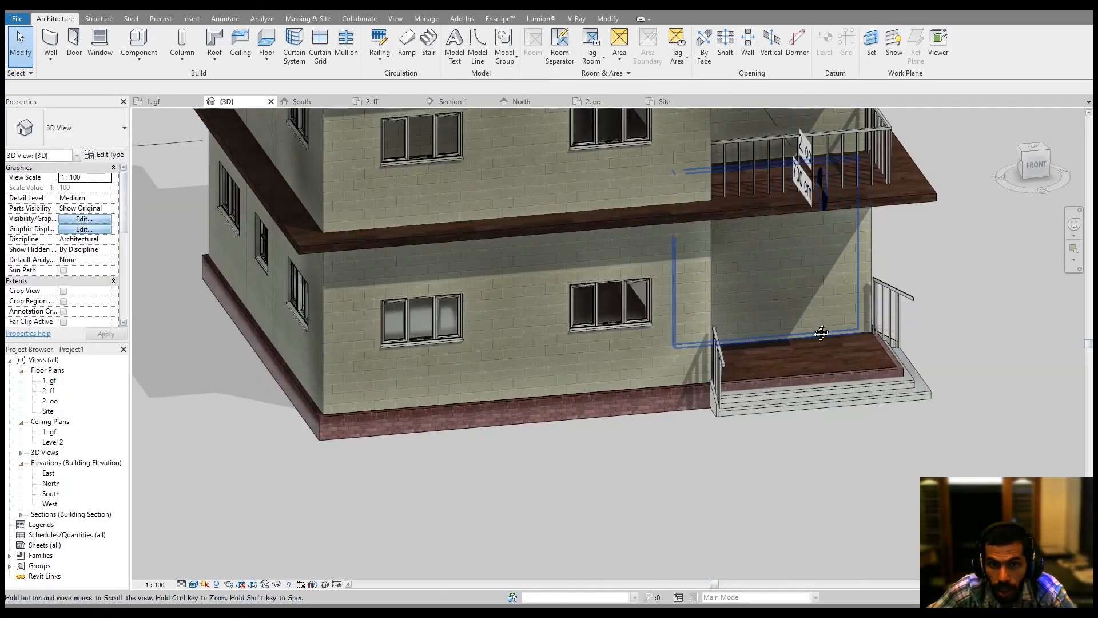
pyautogui.moveTo(819, 330); pyautogui.dragTo(789, 387, button='middle')
pyautogui.scroll(-3, 776, 386)
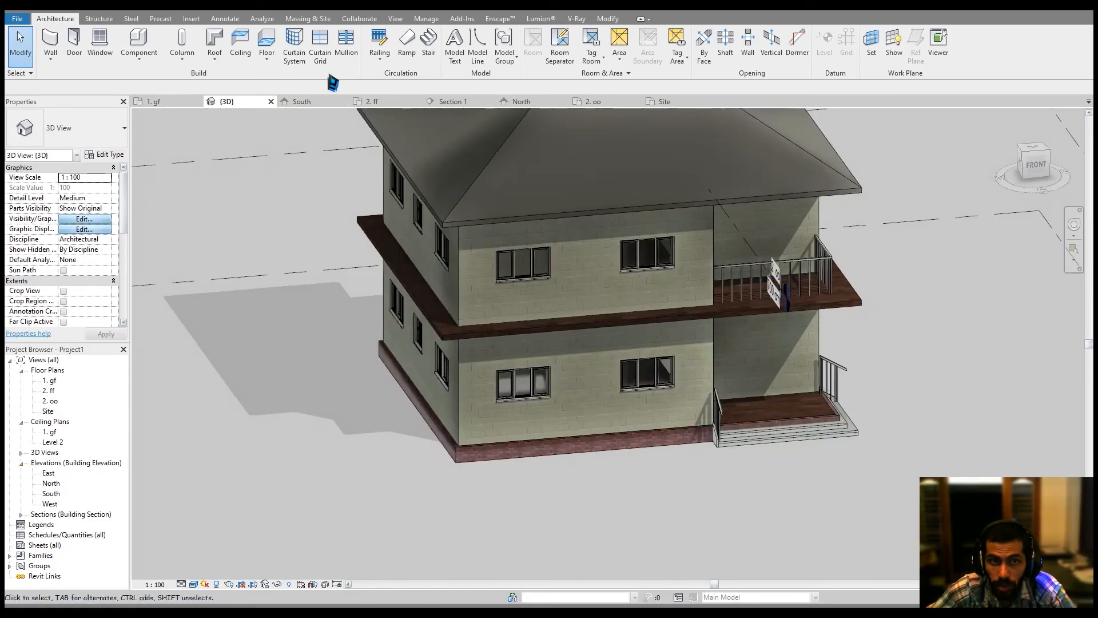
pyautogui.click(324, 21)
pyautogui.click(268, 46)
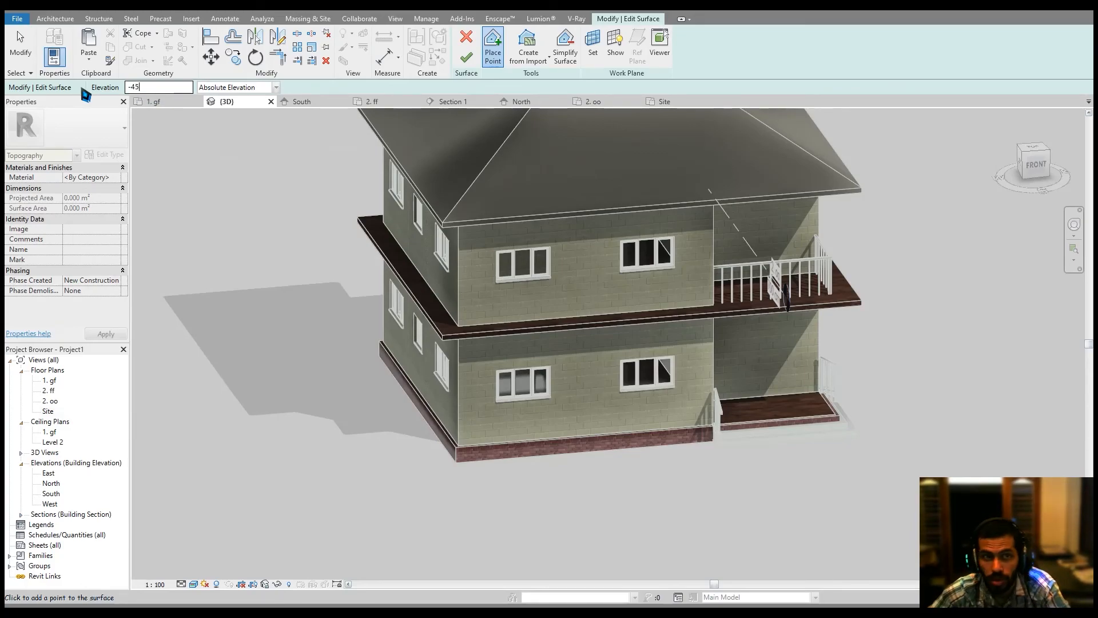
pyautogui.moveTo(315, 220); pyautogui.dragTo(377, 196, button='middle')
pyautogui.scroll(-2, 369, 198)
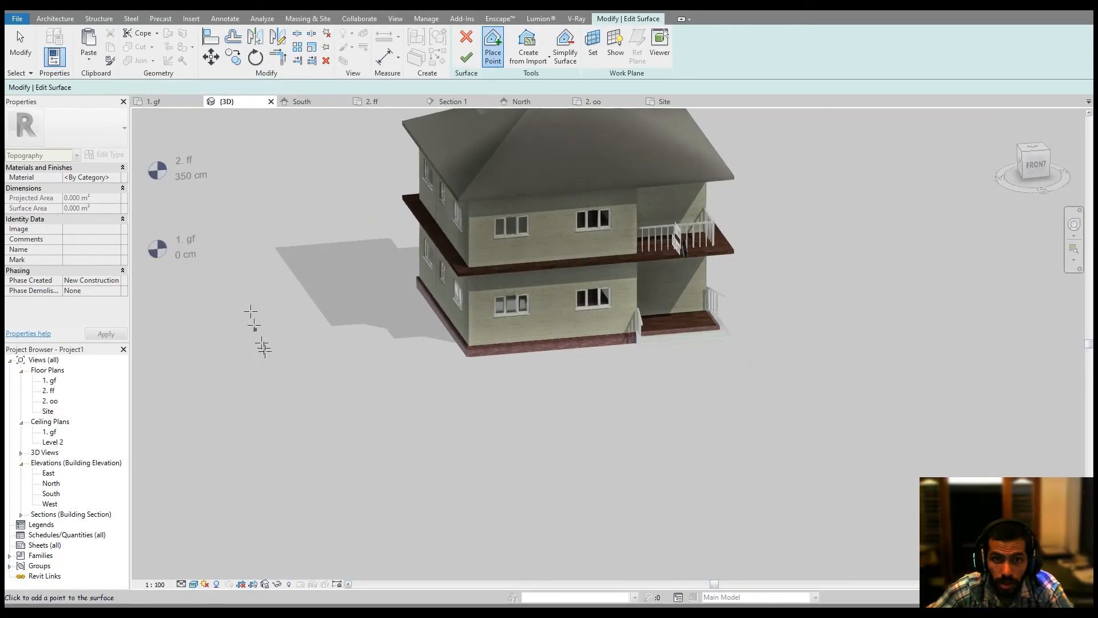
pyautogui.click(467, 448)
pyautogui.click(639, 446)
pyautogui.click(738, 408)
pyautogui.click(818, 348)
pyautogui.click(842, 265)
pyautogui.click(821, 184)
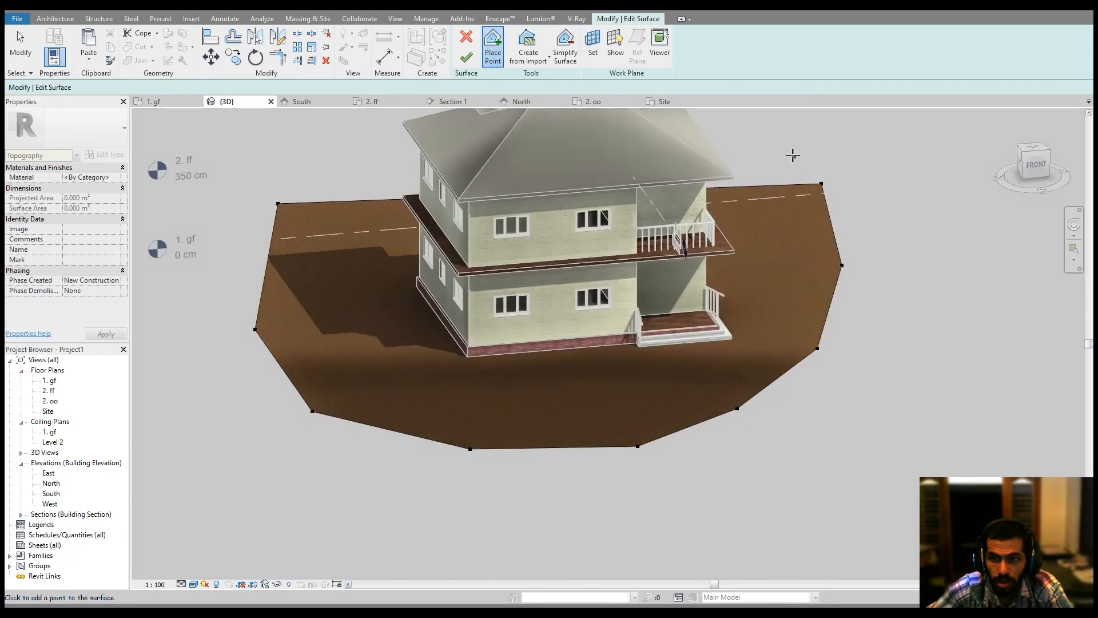
# Add more points to enlarge the toposurface around the house and finish the surface.
pyautogui.click(793, 157)
pyautogui.moveTo(793, 156); pyautogui.dragTo(809, 258, button='middle')
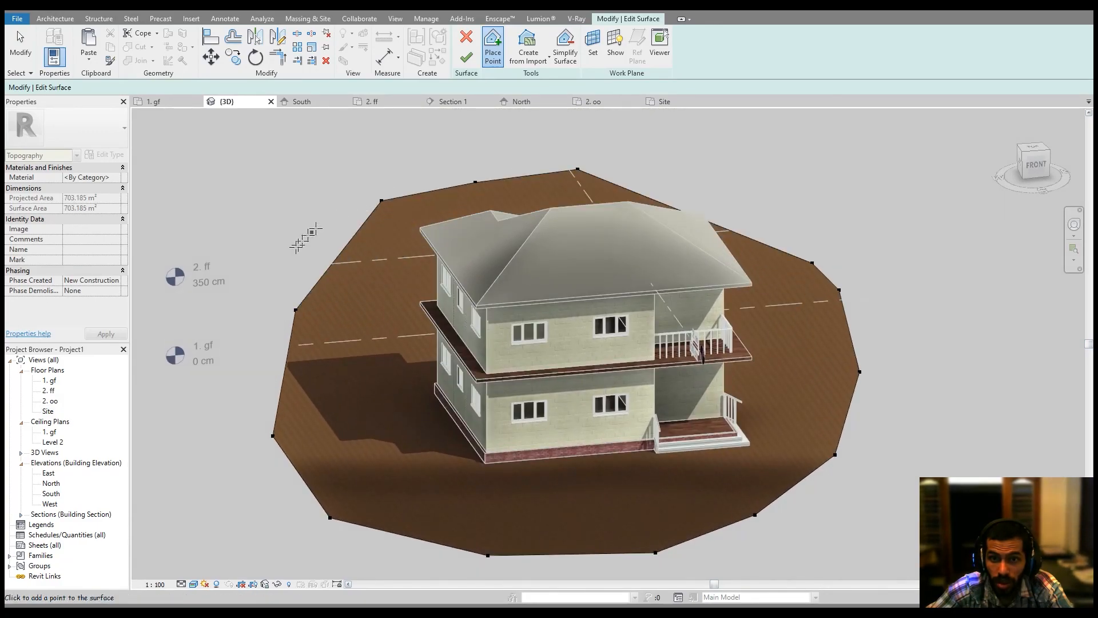
pyautogui.click(225, 370)
pyautogui.click(217, 450)
pyautogui.moveTo(480, 449); pyautogui.dragTo(431, 409, button='middle')
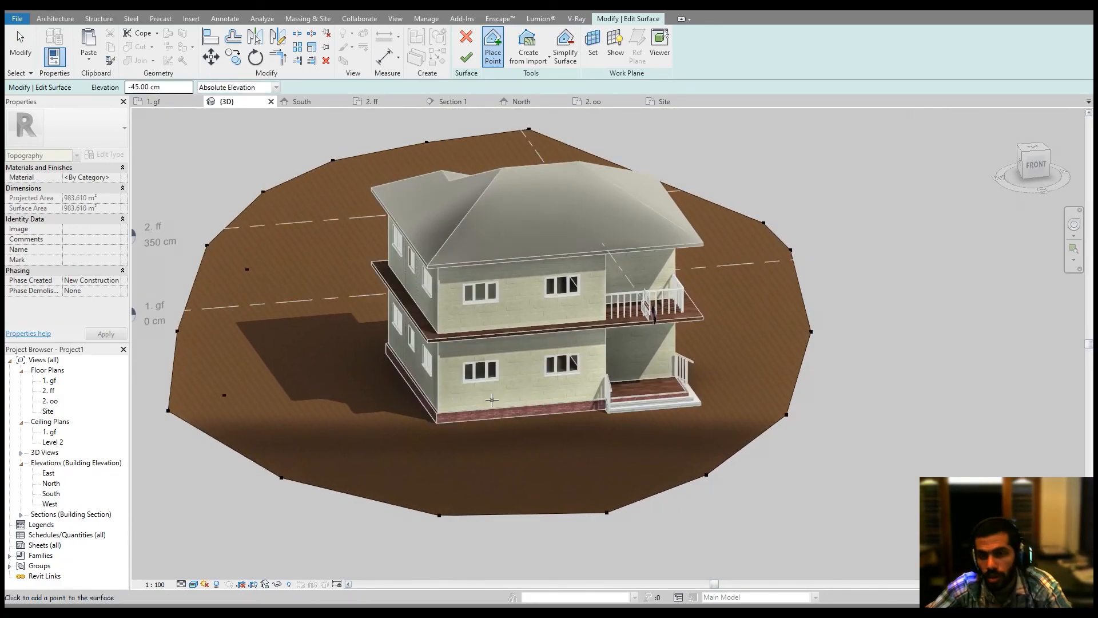
pyautogui.keyDown('shift'); pyautogui.moveTo(629, 353); pyautogui.dragTo(515, 338, button='middle'); pyautogui.keyUp('shift')
pyautogui.click(466, 57)
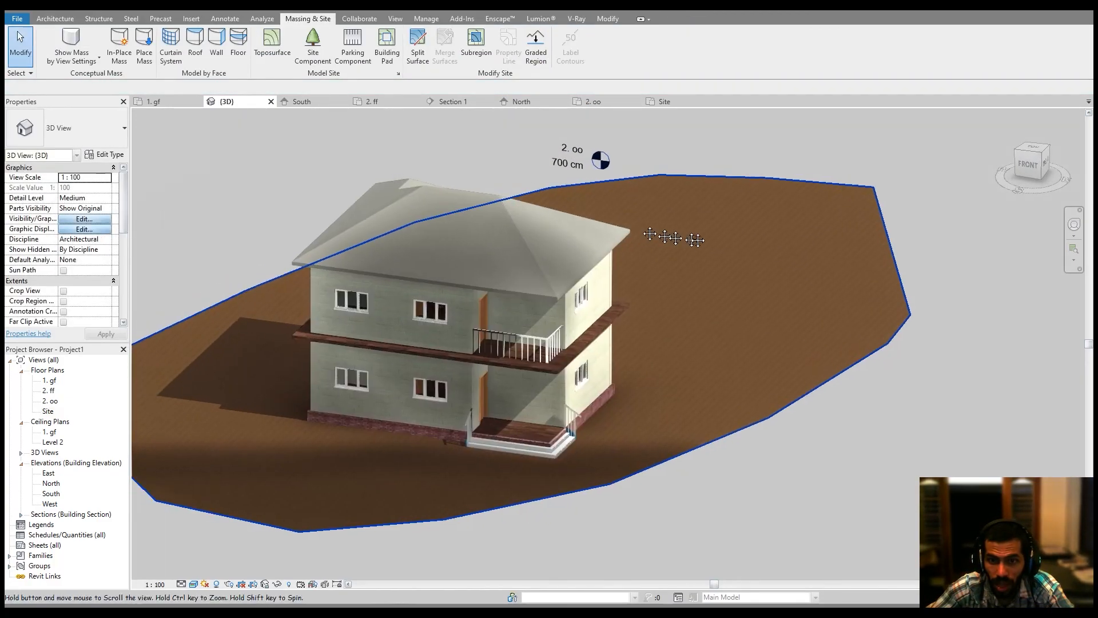
# Set the hipped roof's structure material to Tile, Stone and Ceramic mix in its type properties.
pyautogui.scroll(5, 626, 348)
pyautogui.keyDown('shift'); pyautogui.moveTo(610, 338); pyautogui.dragTo(640, 409, button='middle'); pyautogui.keyUp('shift')
pyautogui.click(594, 190)
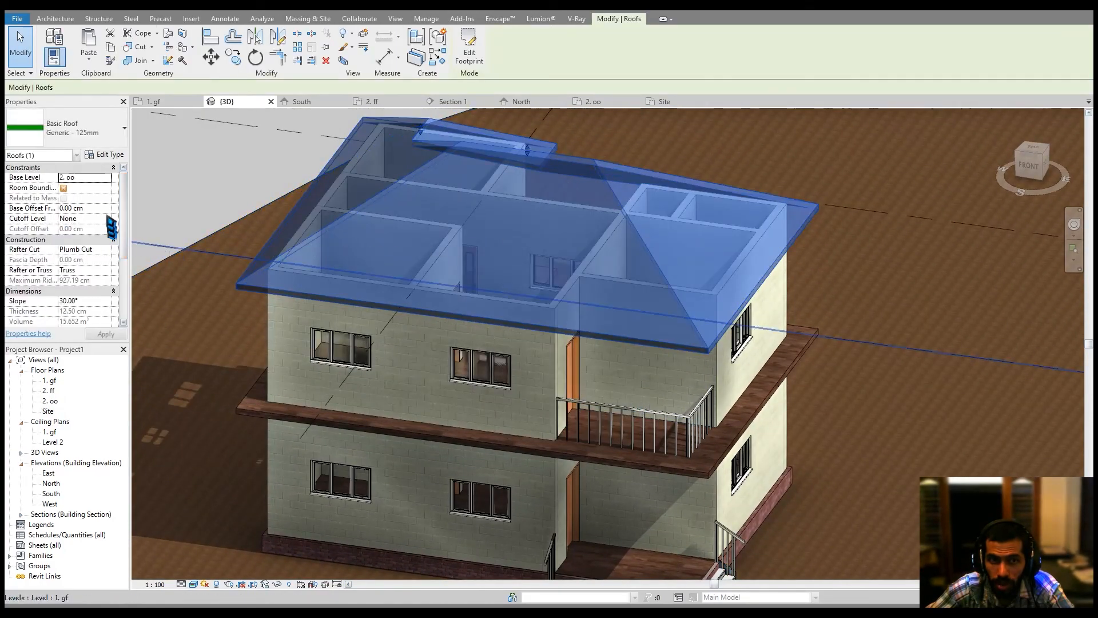
pyautogui.click(106, 155)
pyautogui.click(359, 119)
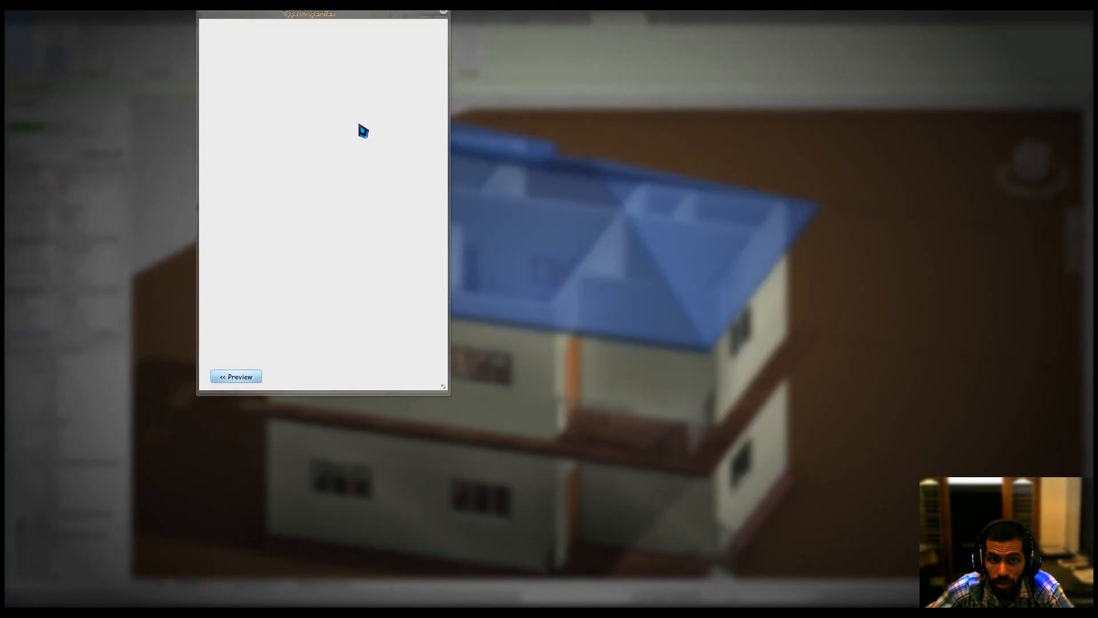
pyautogui.click(315, 119)
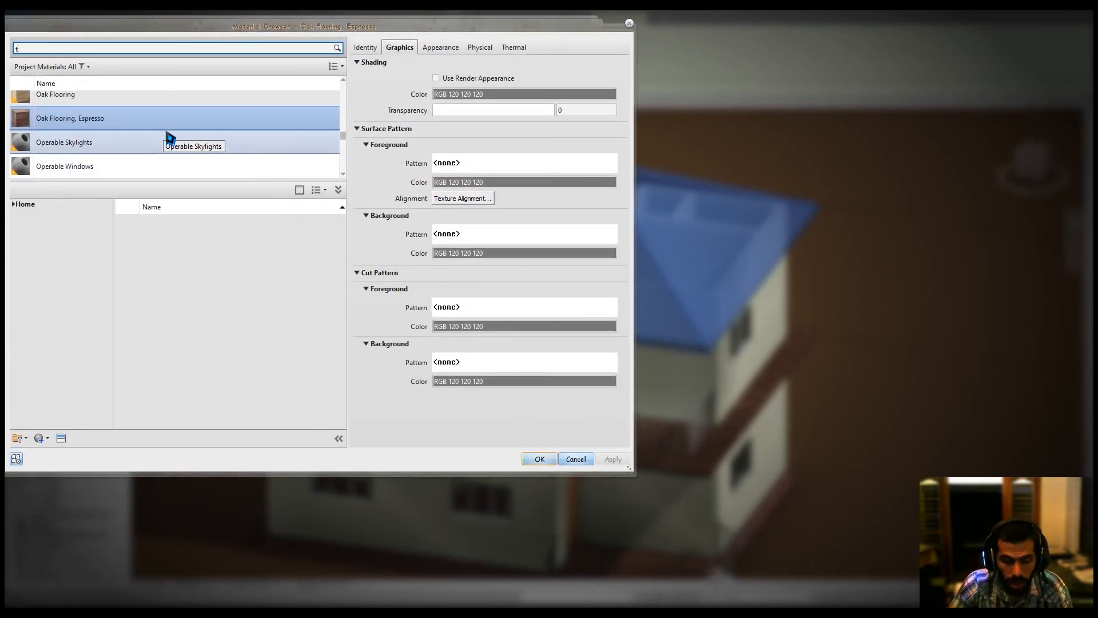
pyautogui.write('tiles')
pyautogui.press('Return')
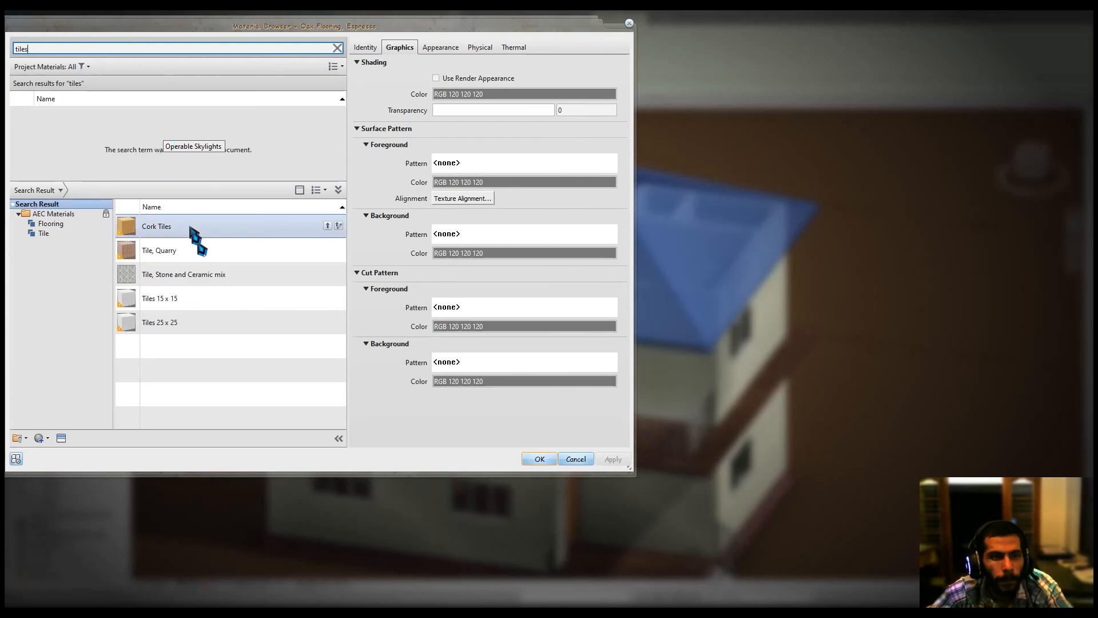
pyautogui.click(328, 274)
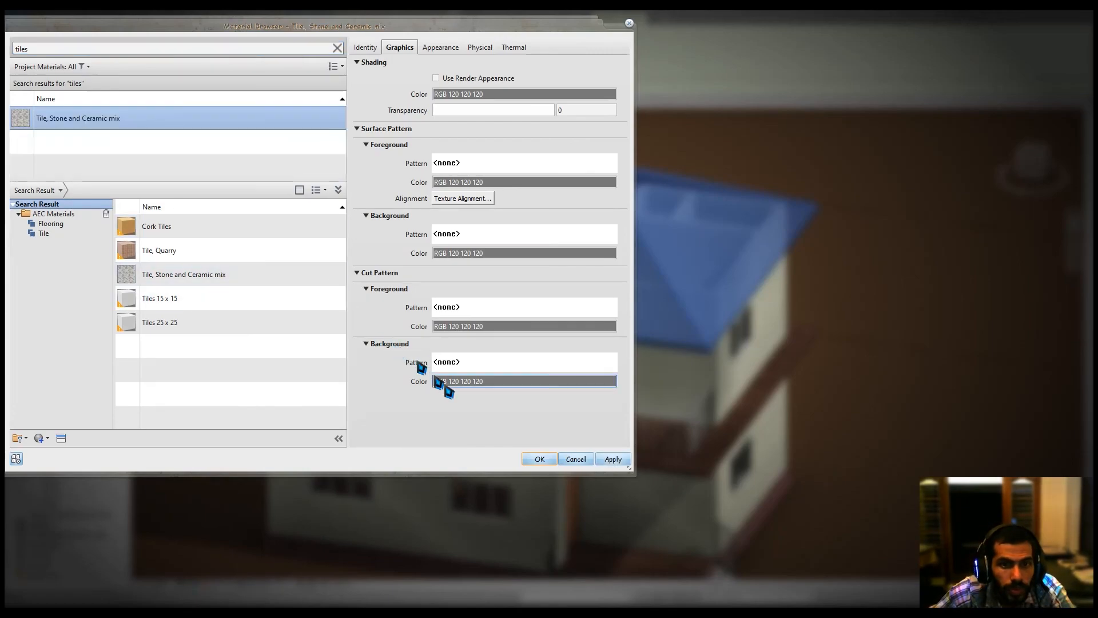
pyautogui.click(544, 460)
pyautogui.click(303, 366)
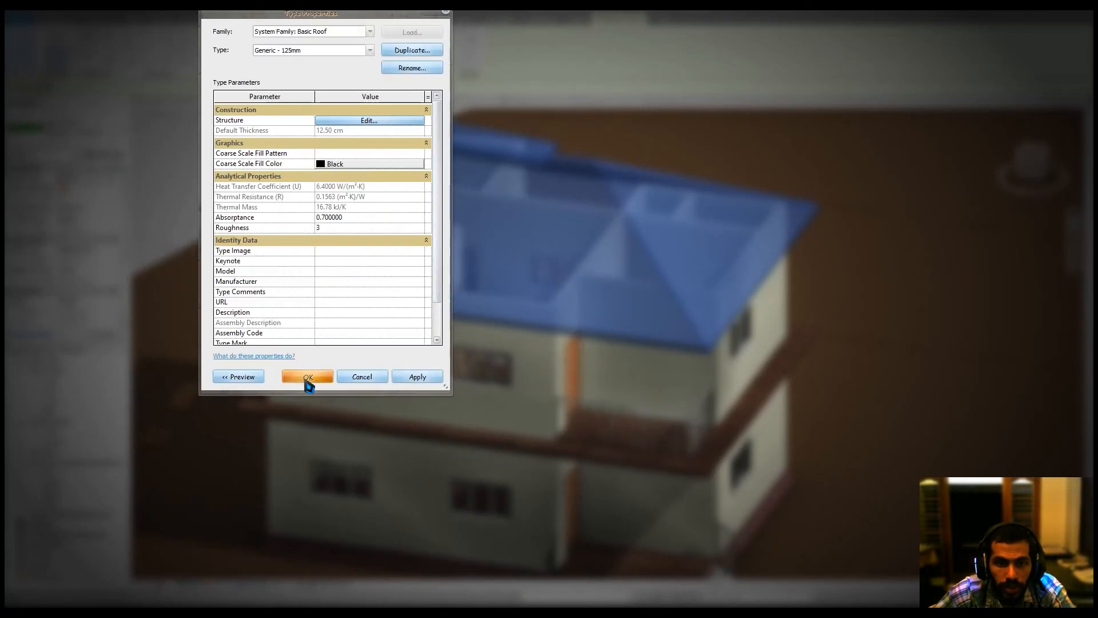
pyautogui.click(300, 374)
pyautogui.click(199, 179)
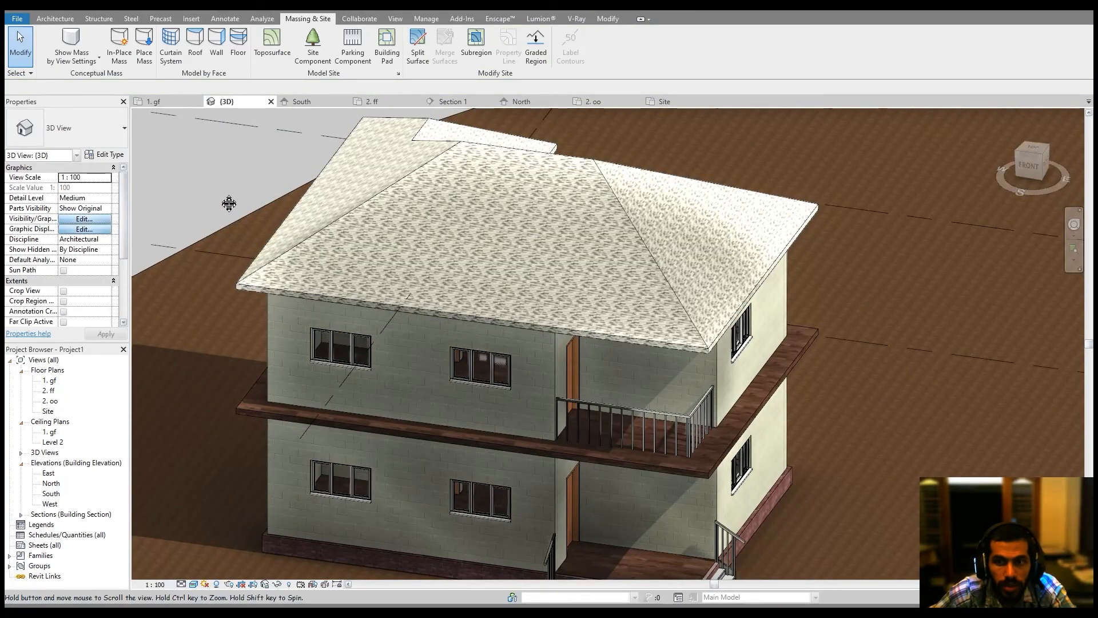
pyautogui.moveTo(226, 200); pyautogui.dragTo(227, 212, button='middle')
pyautogui.moveTo(675, 383)
pyautogui.keyDown('shift'); pyautogui.mouseDown(button='middle')
pyautogui.moveTo(652, 363)
pyautogui.moveTo(662, 373)
pyautogui.mouseUp(button='middle'); pyautogui.keyUp('shift')
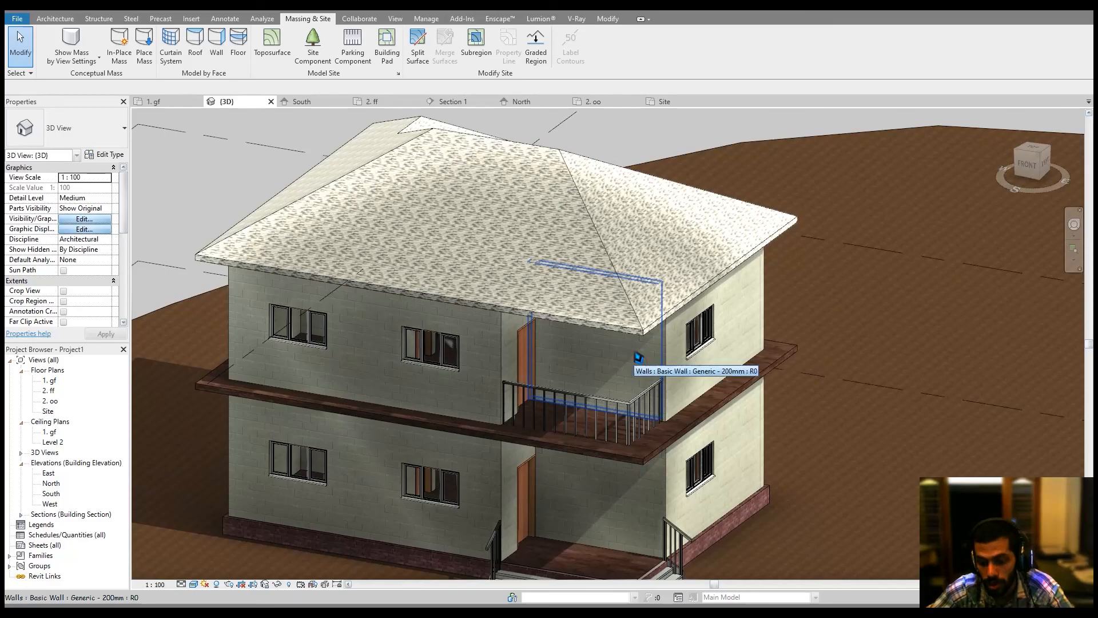